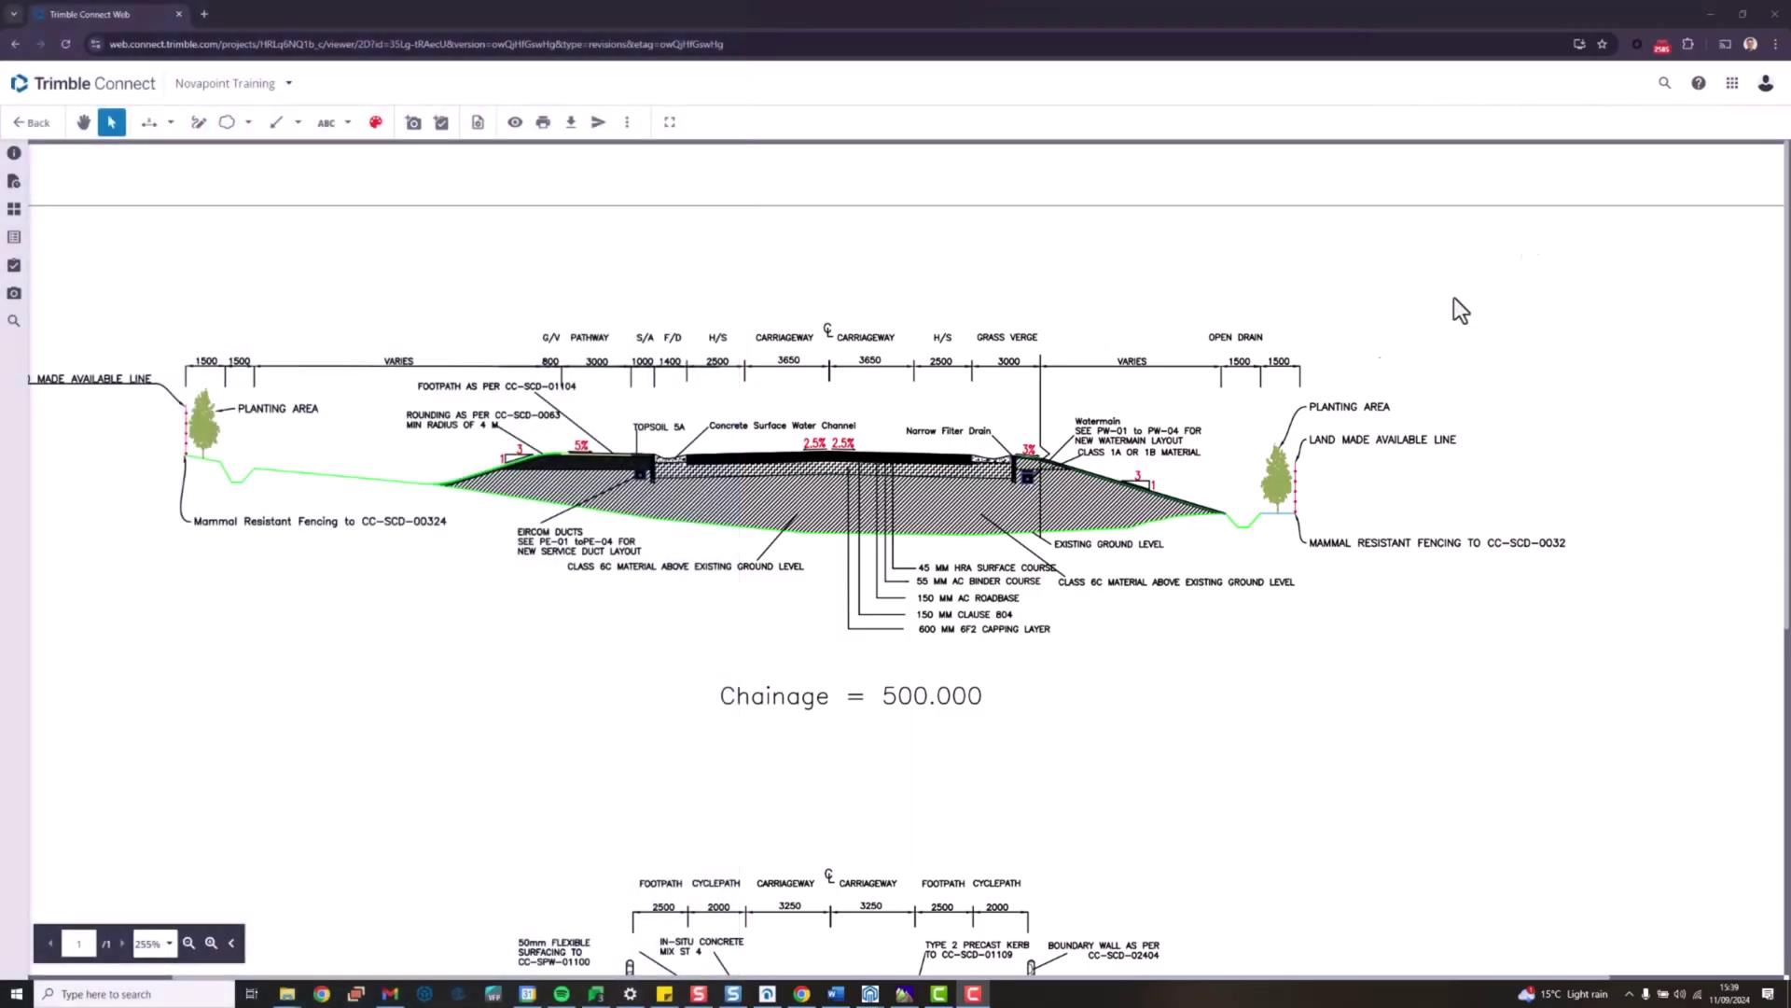
Step: Switch to Quadri and create an alignment task named Wall Alignment under 600 STRUCTURES, with Ground Surface Complete as its calculation basis
left_click(1710, 14)
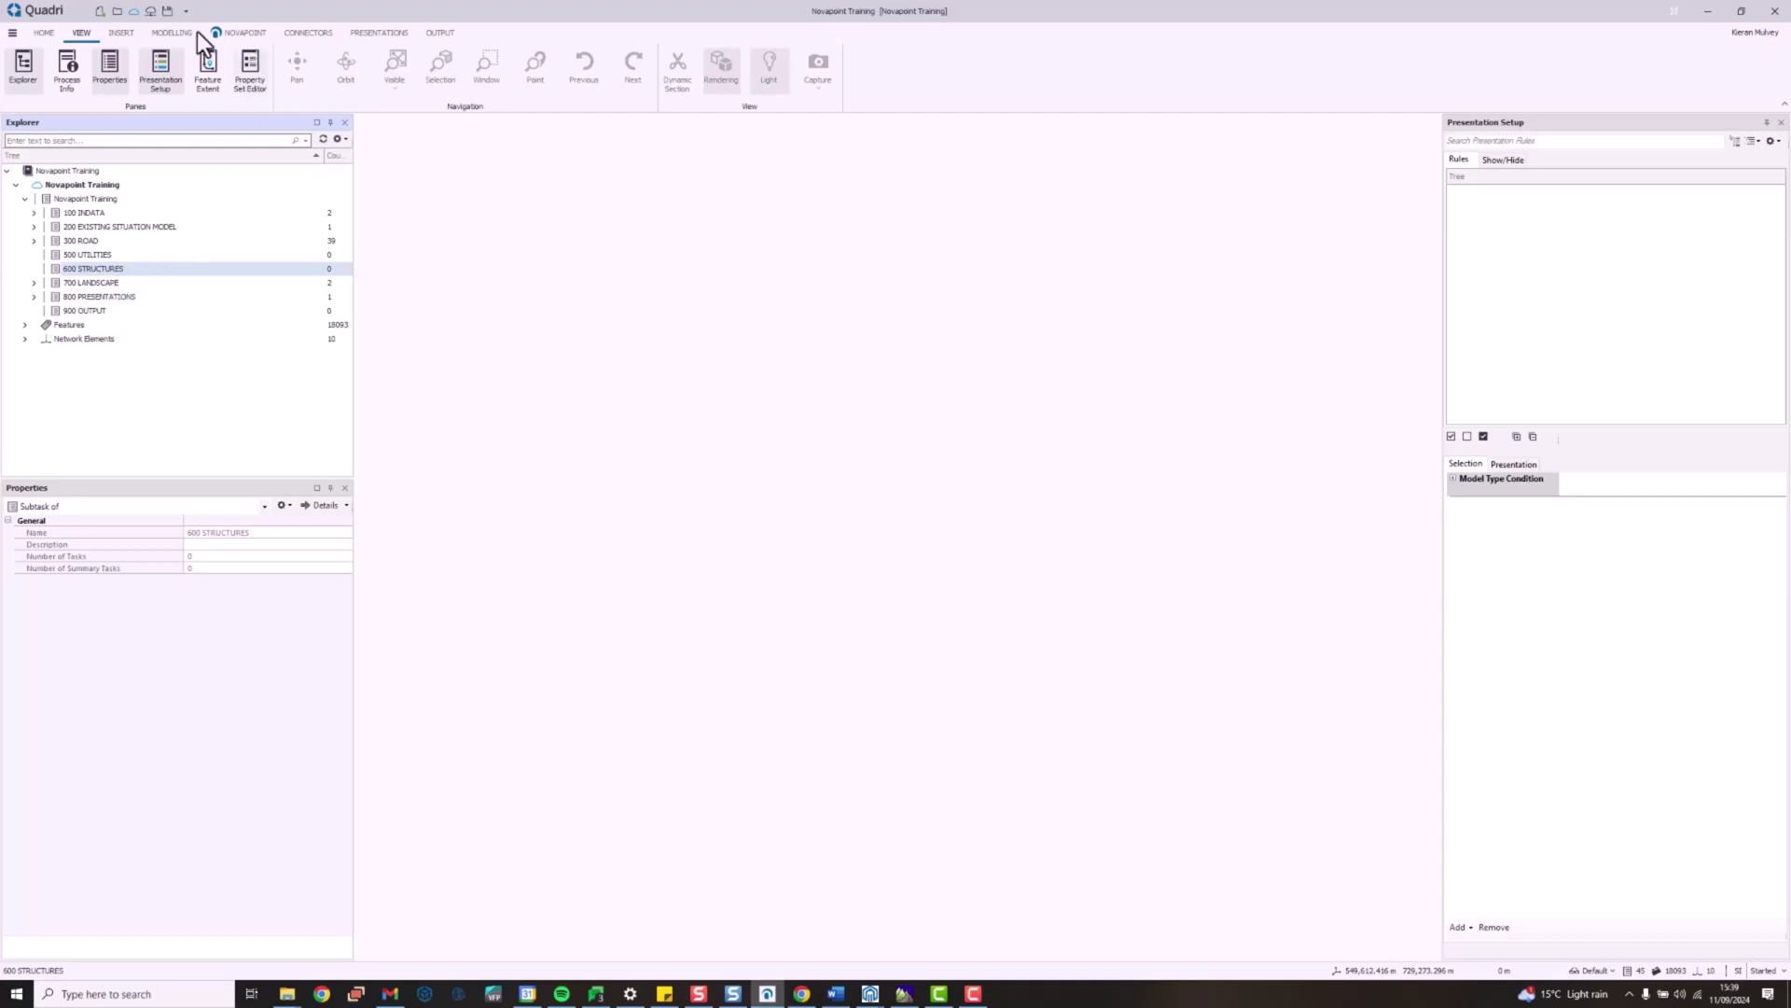
left_click(245, 33)
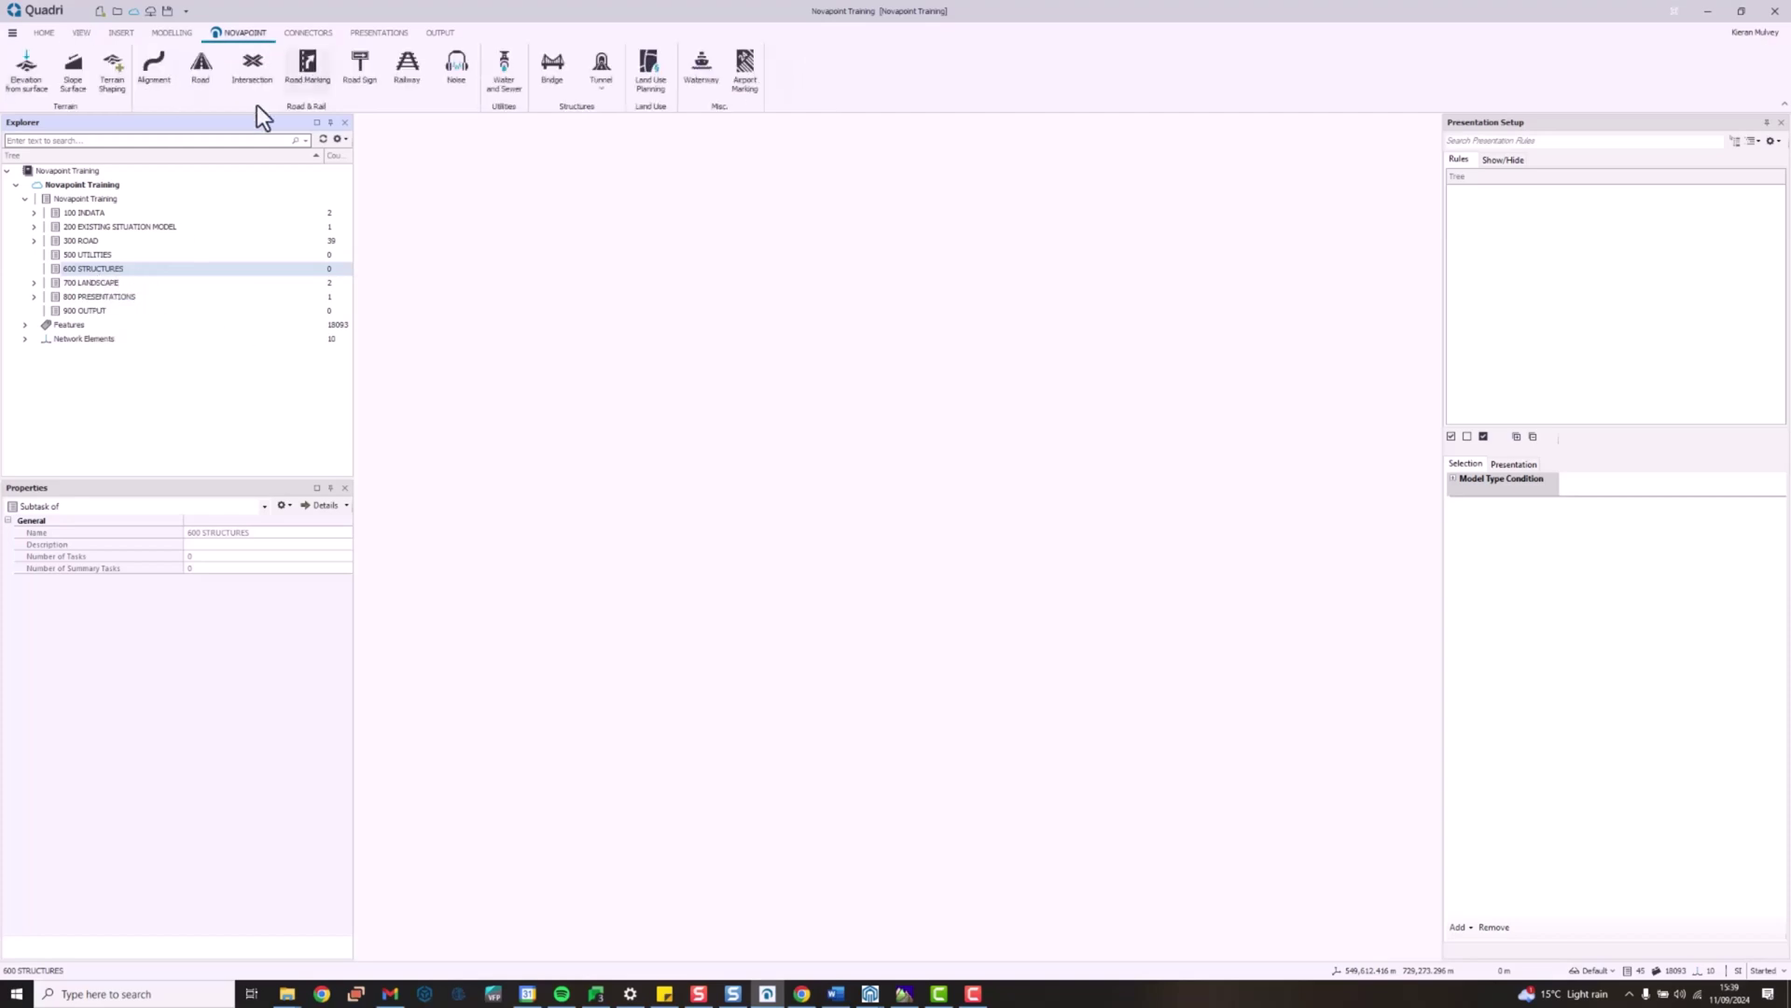
left_click(155, 73)
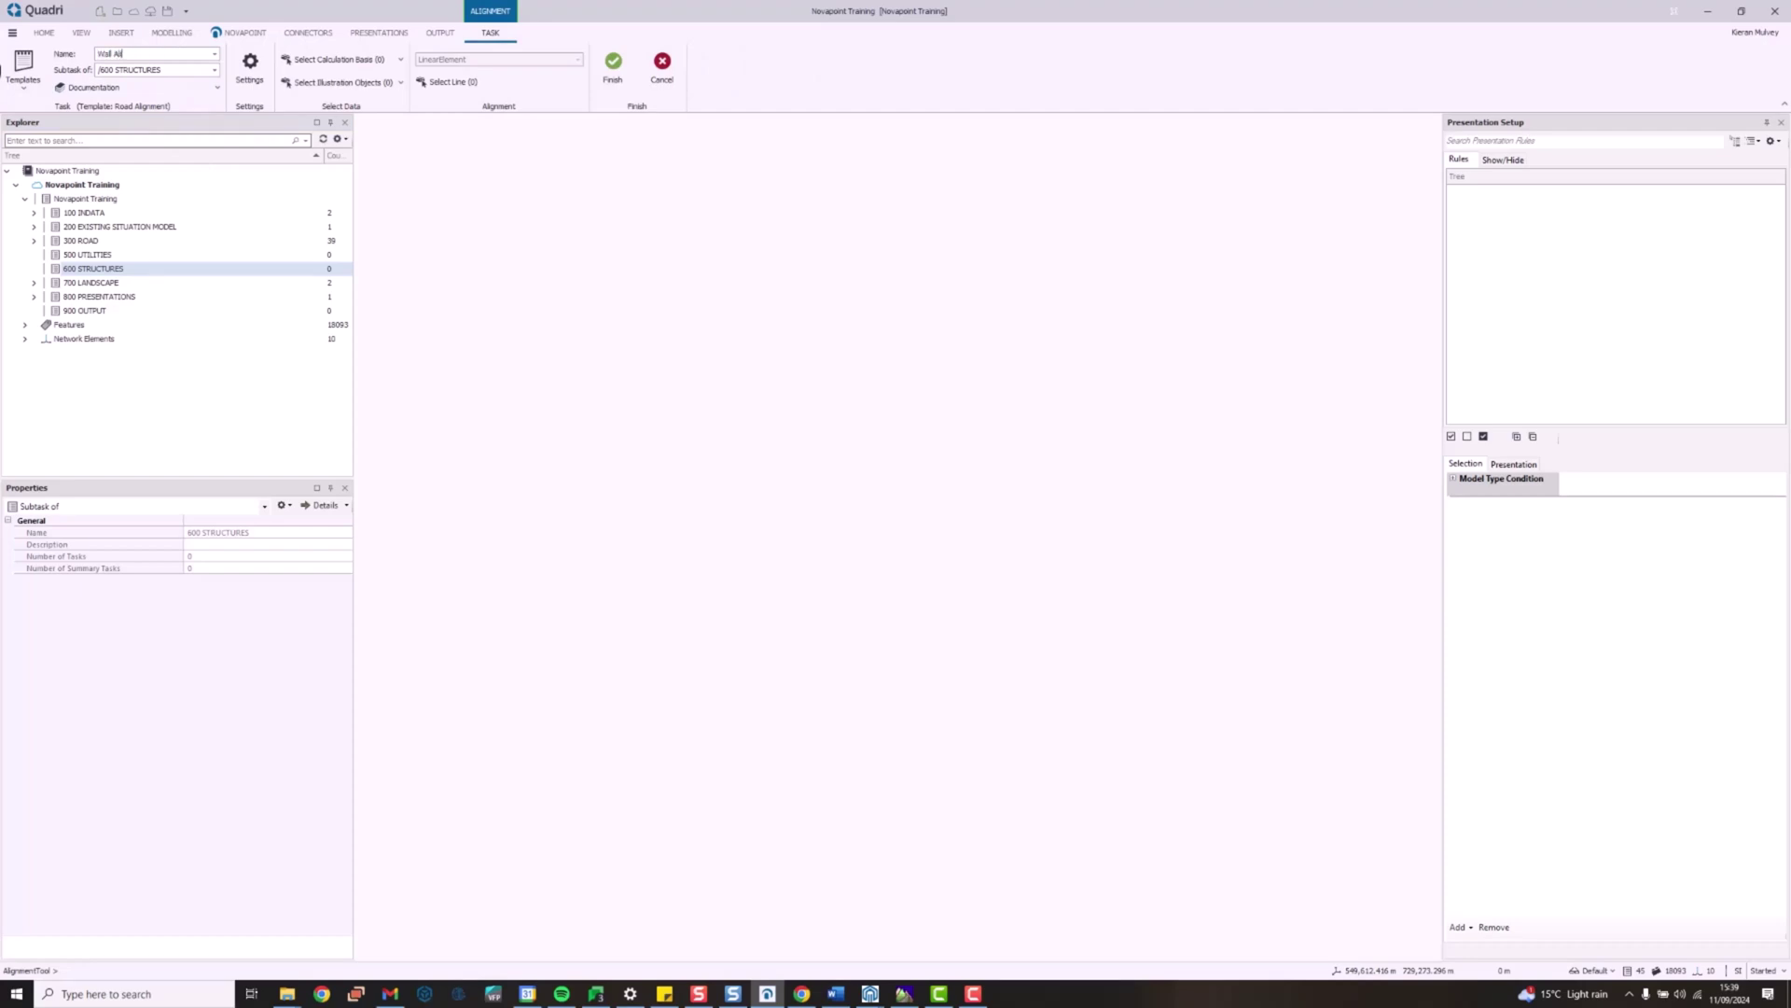
left_click(317, 59)
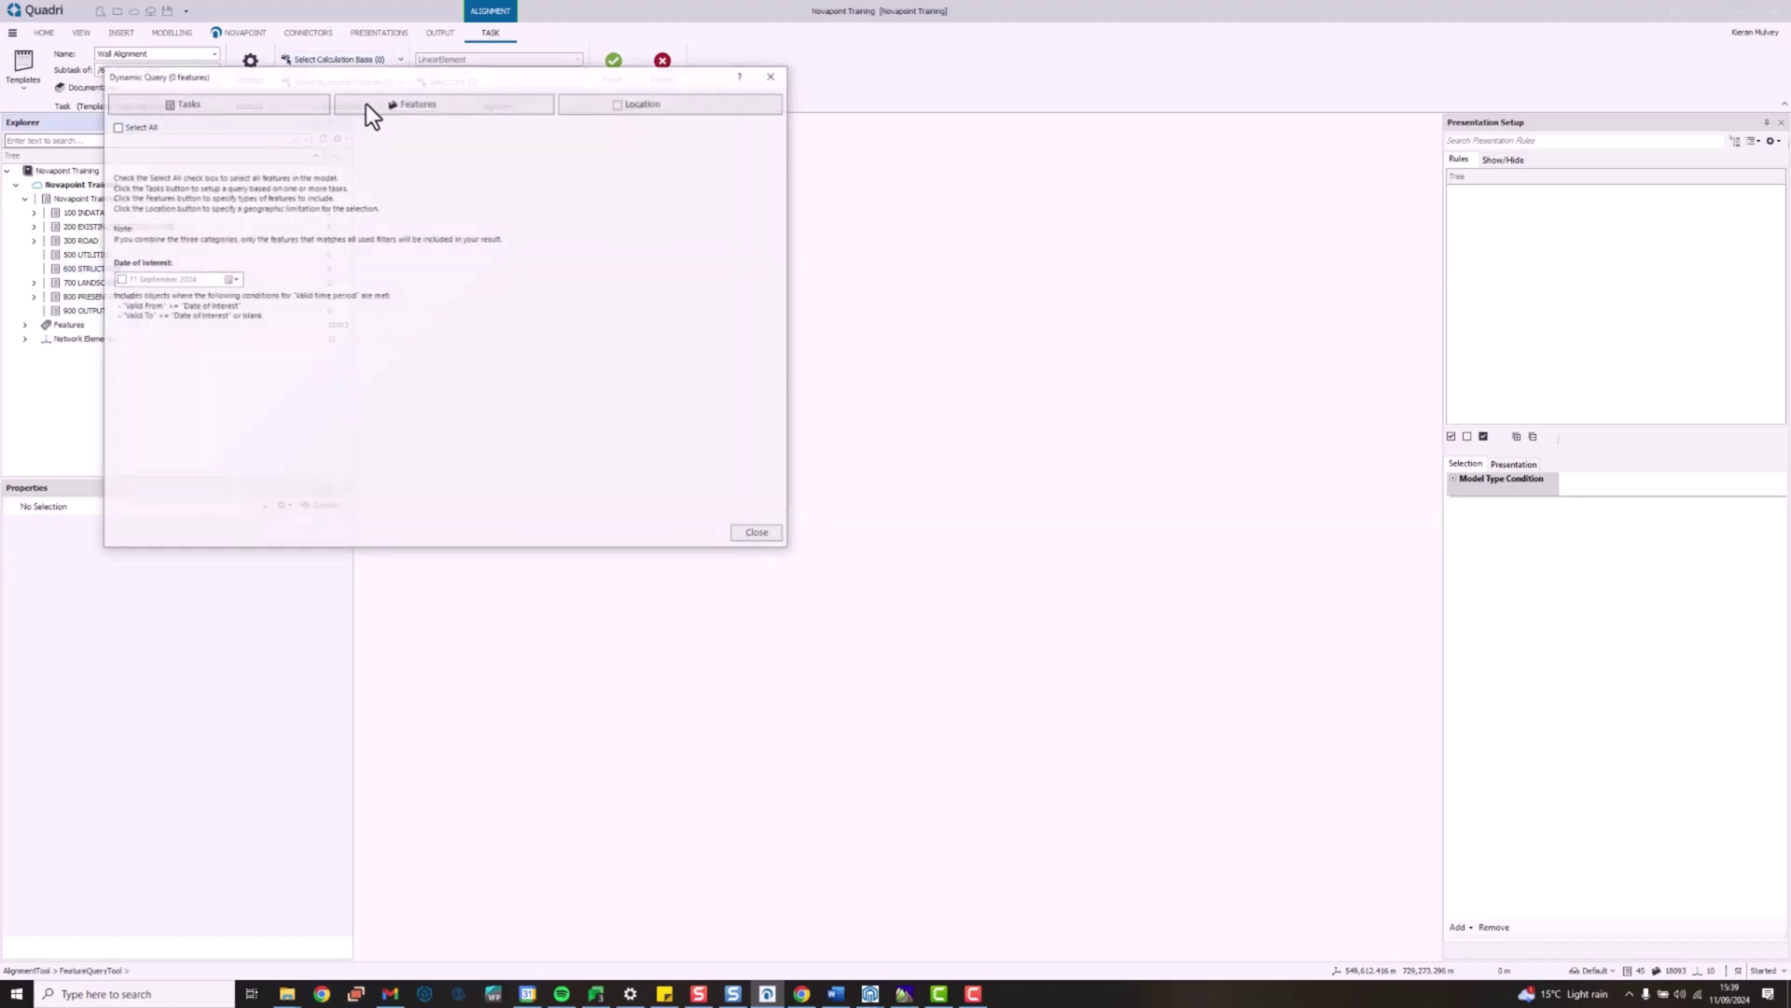
left_click(241, 105)
left_click(198, 317)
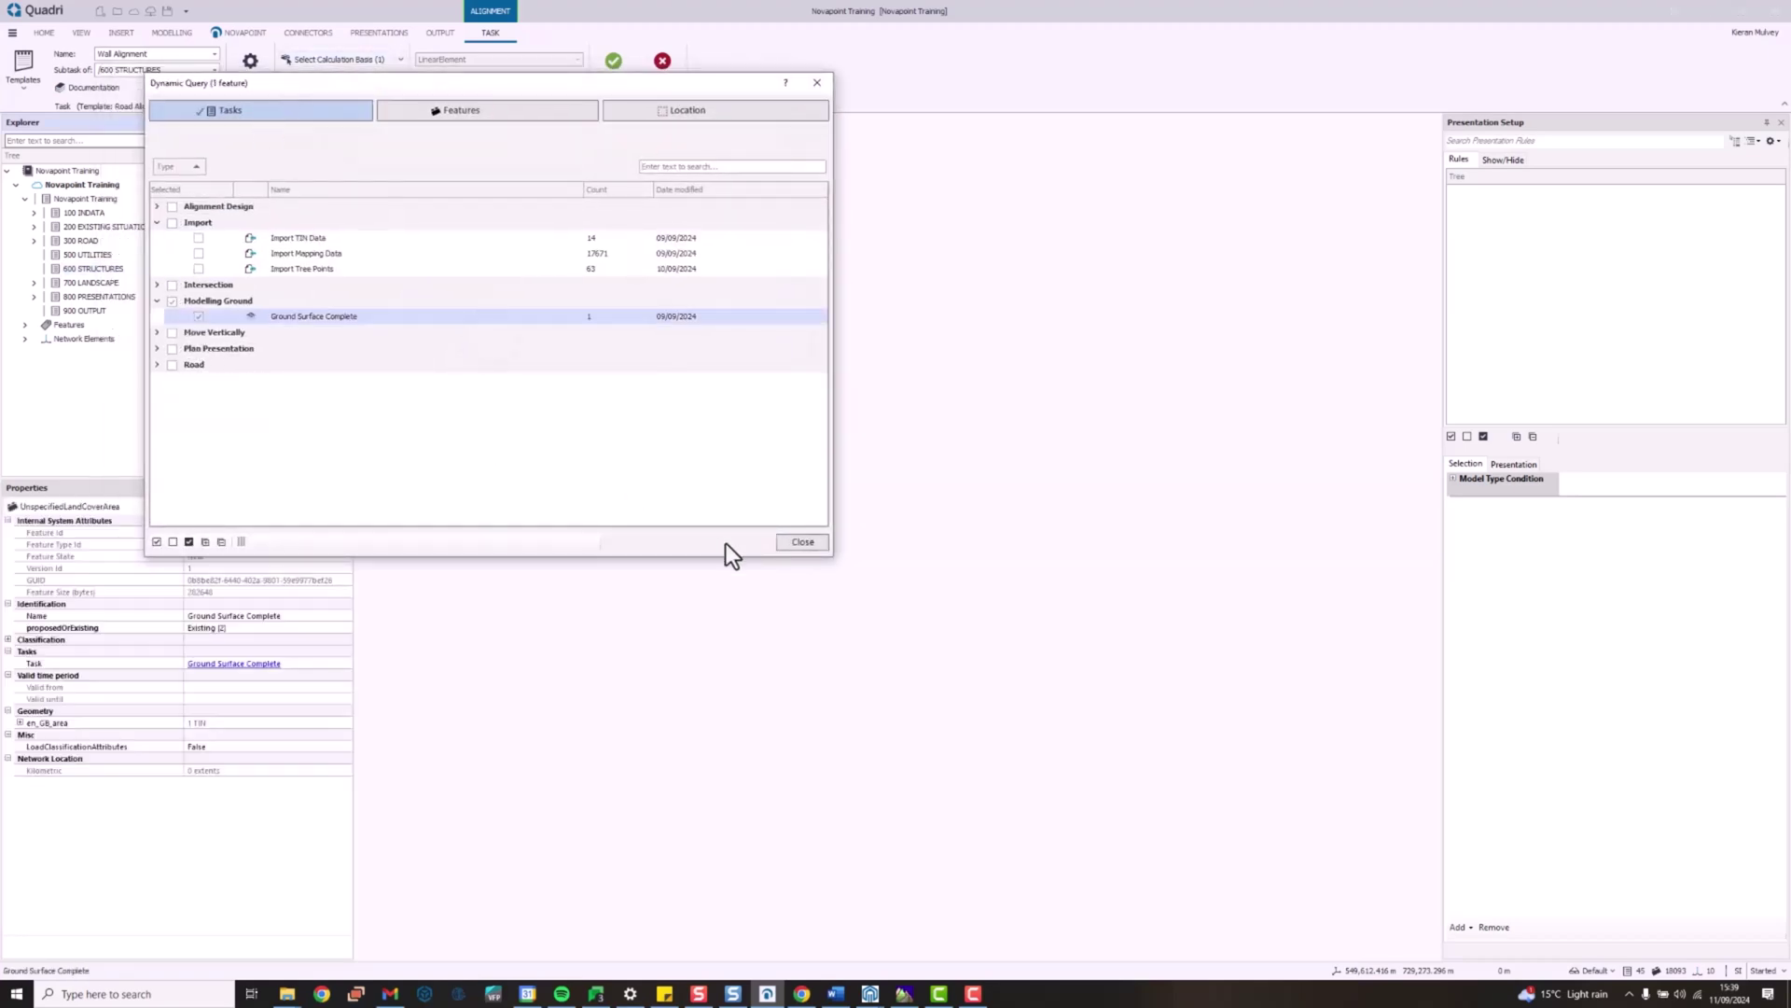
left_click(802, 541)
left_click(624, 86)
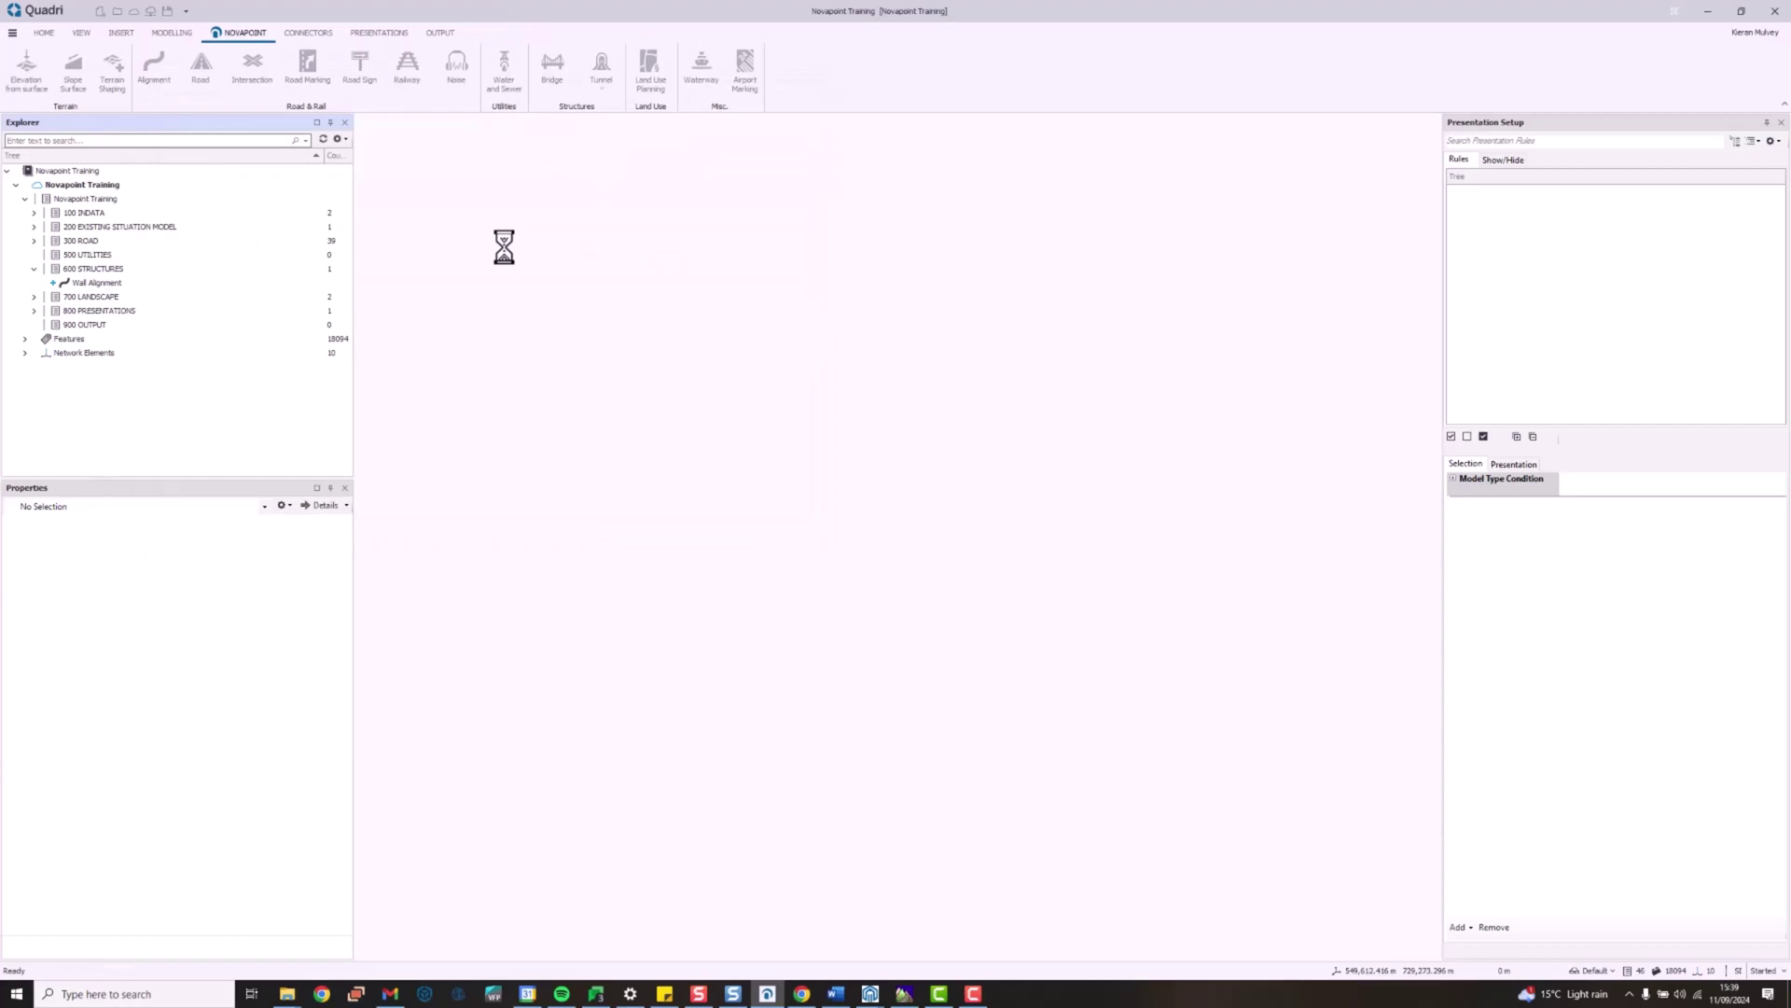
left_click(108, 283)
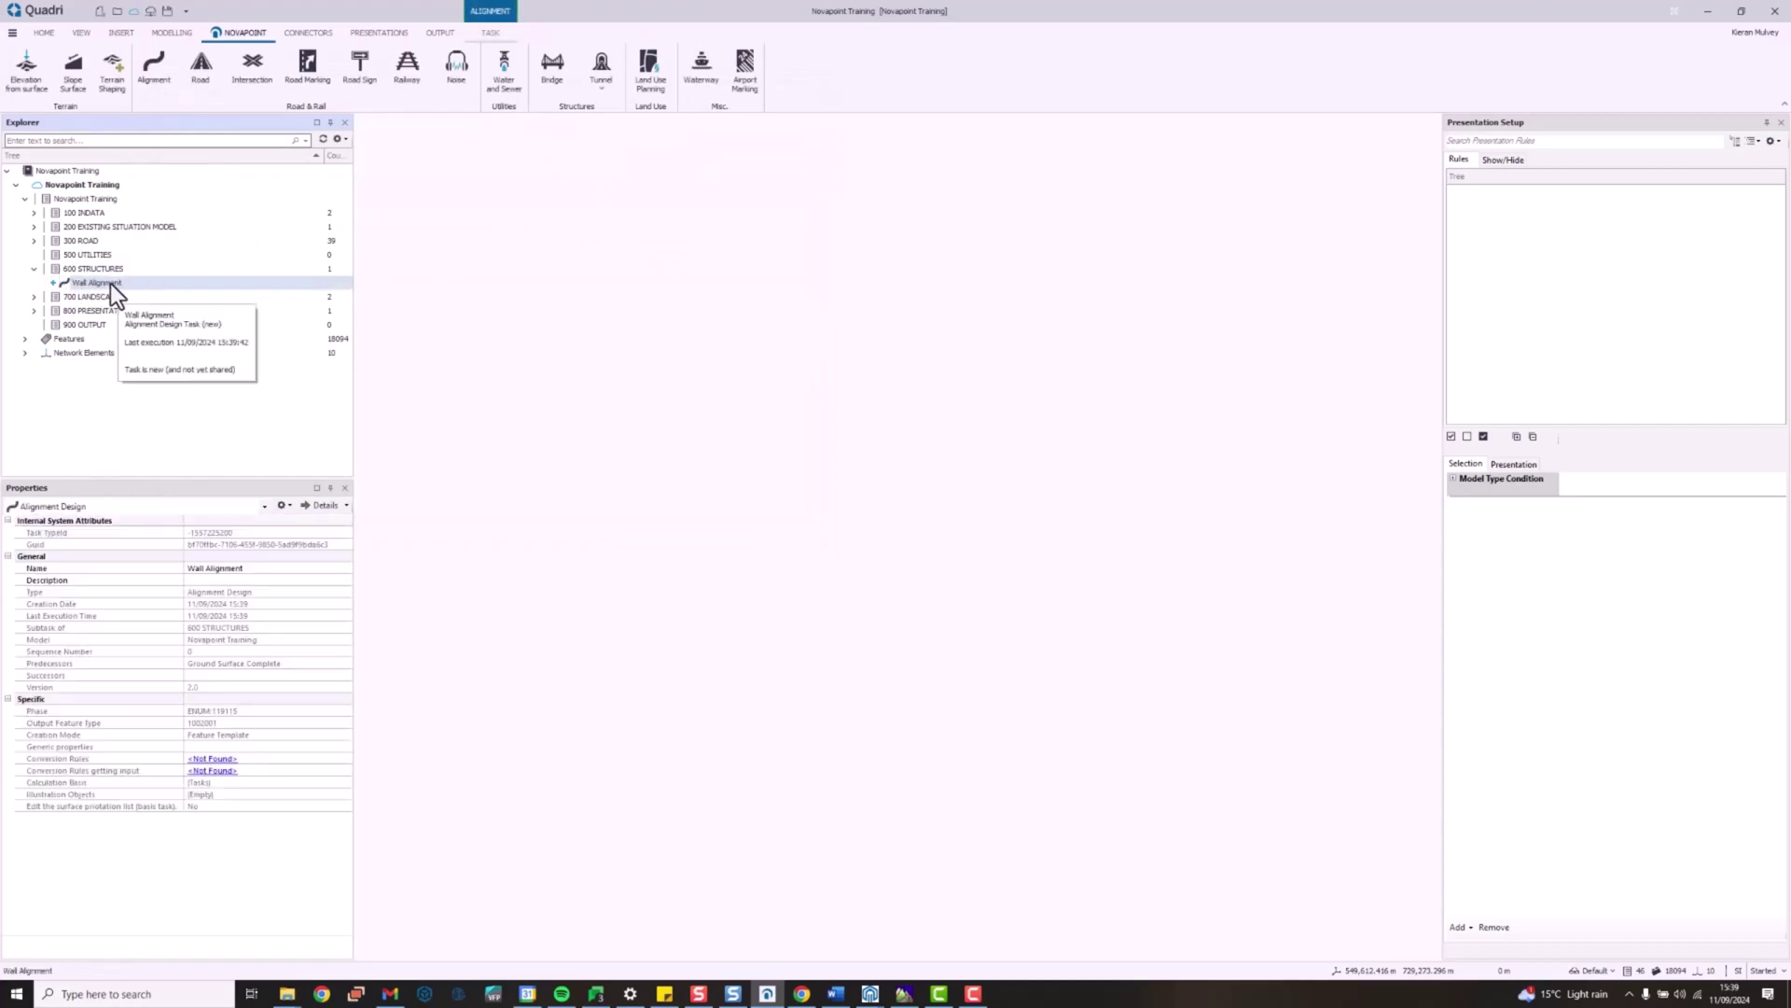
Step: Display the P_ROAD MODEL 1000_3-4_9.99 and P_ROAD MODEL 1000_9.99 alignments from 330 Road models together in a 3D view
left_click(34, 241)
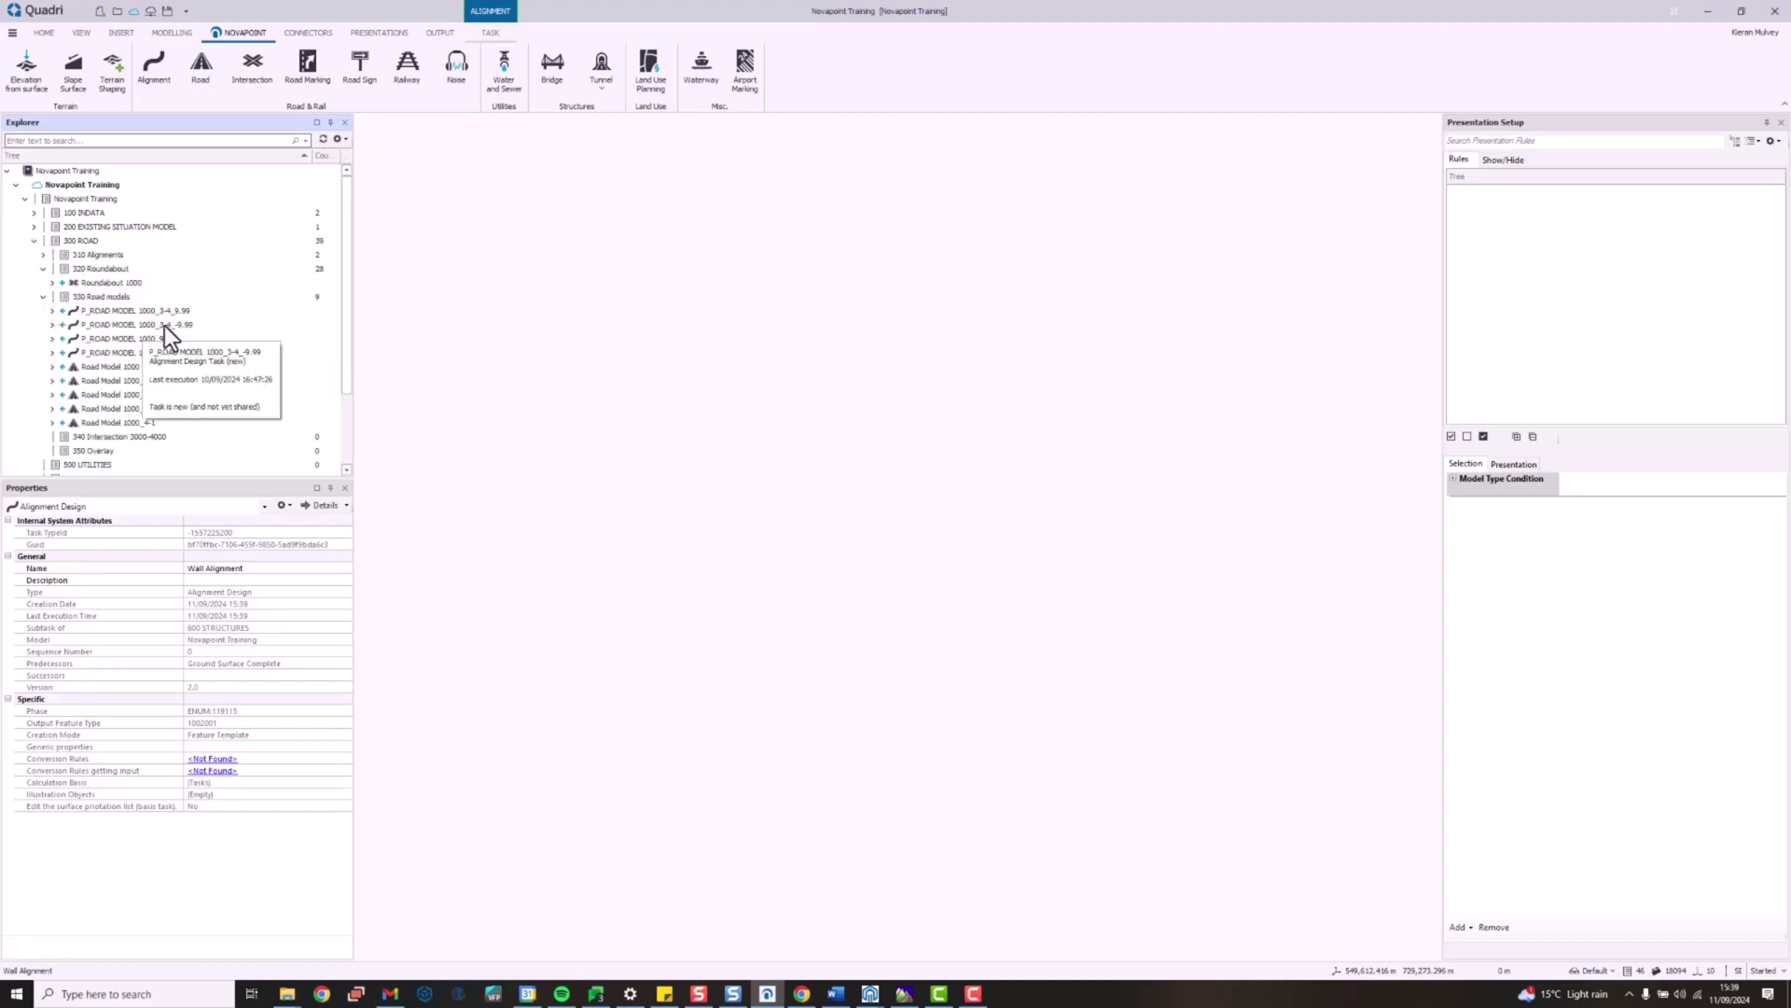
scroll(196, 321, "down", 2)
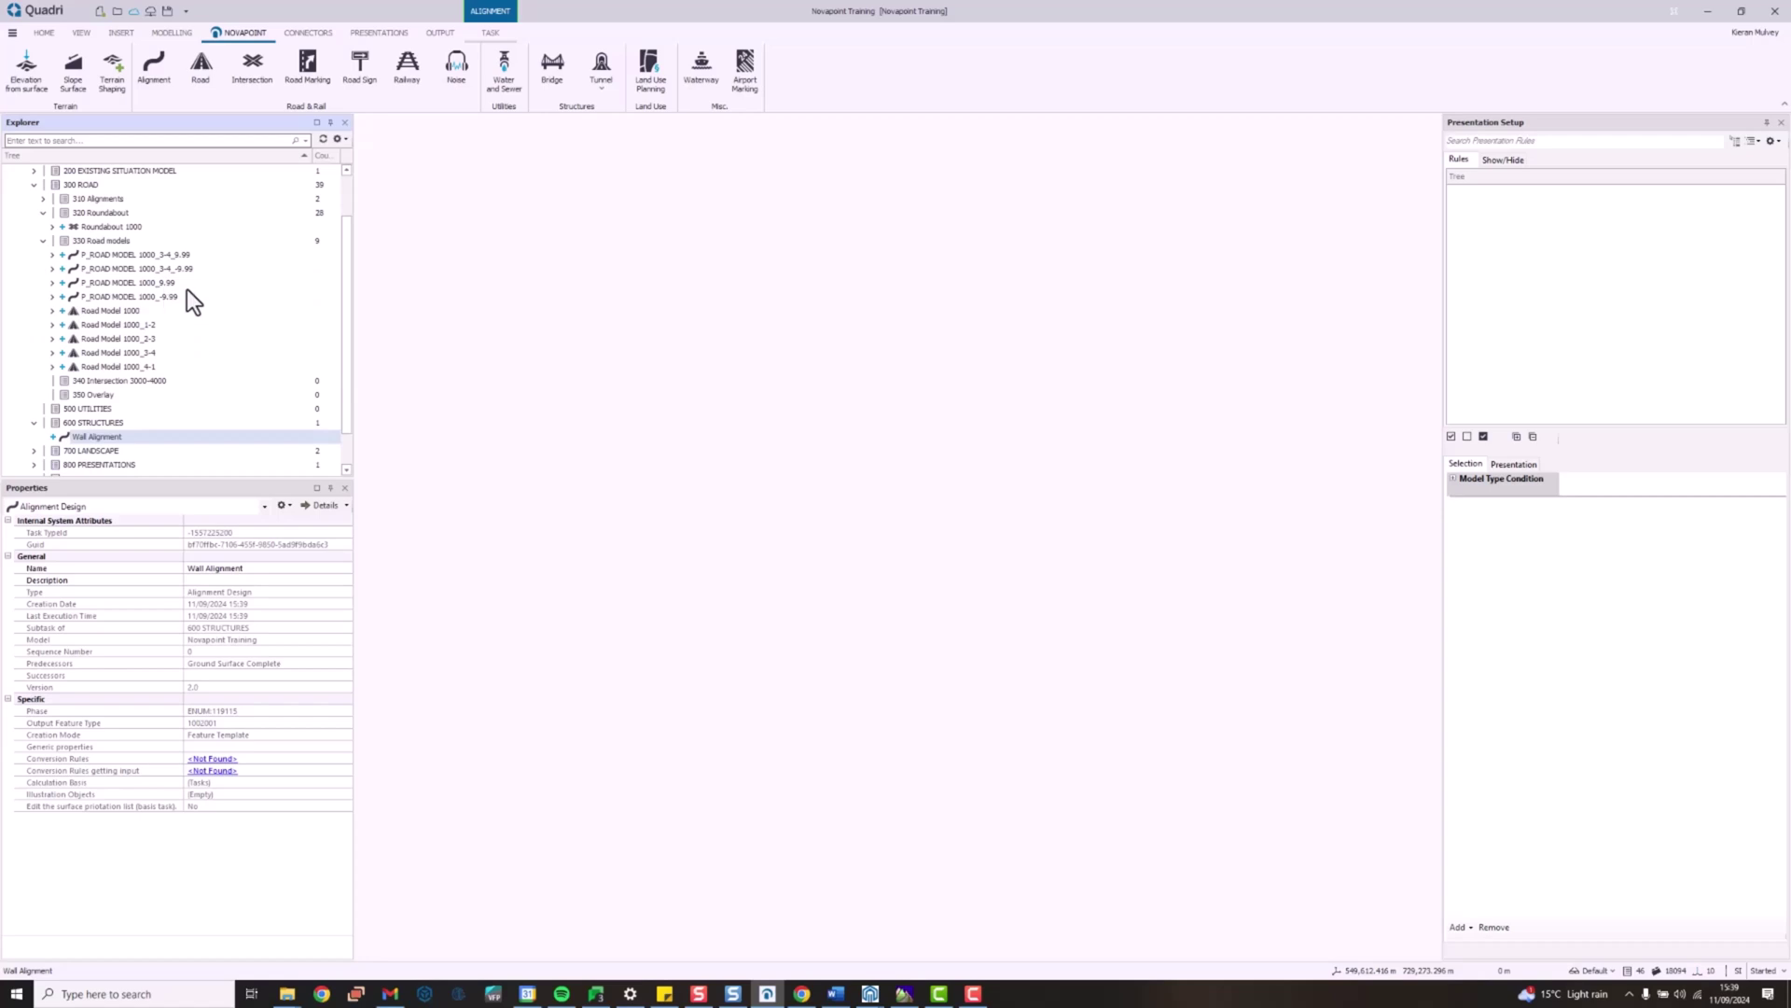
left_click(250, 280)
left_click(199, 256, "ctrl")
right_click(209, 256)
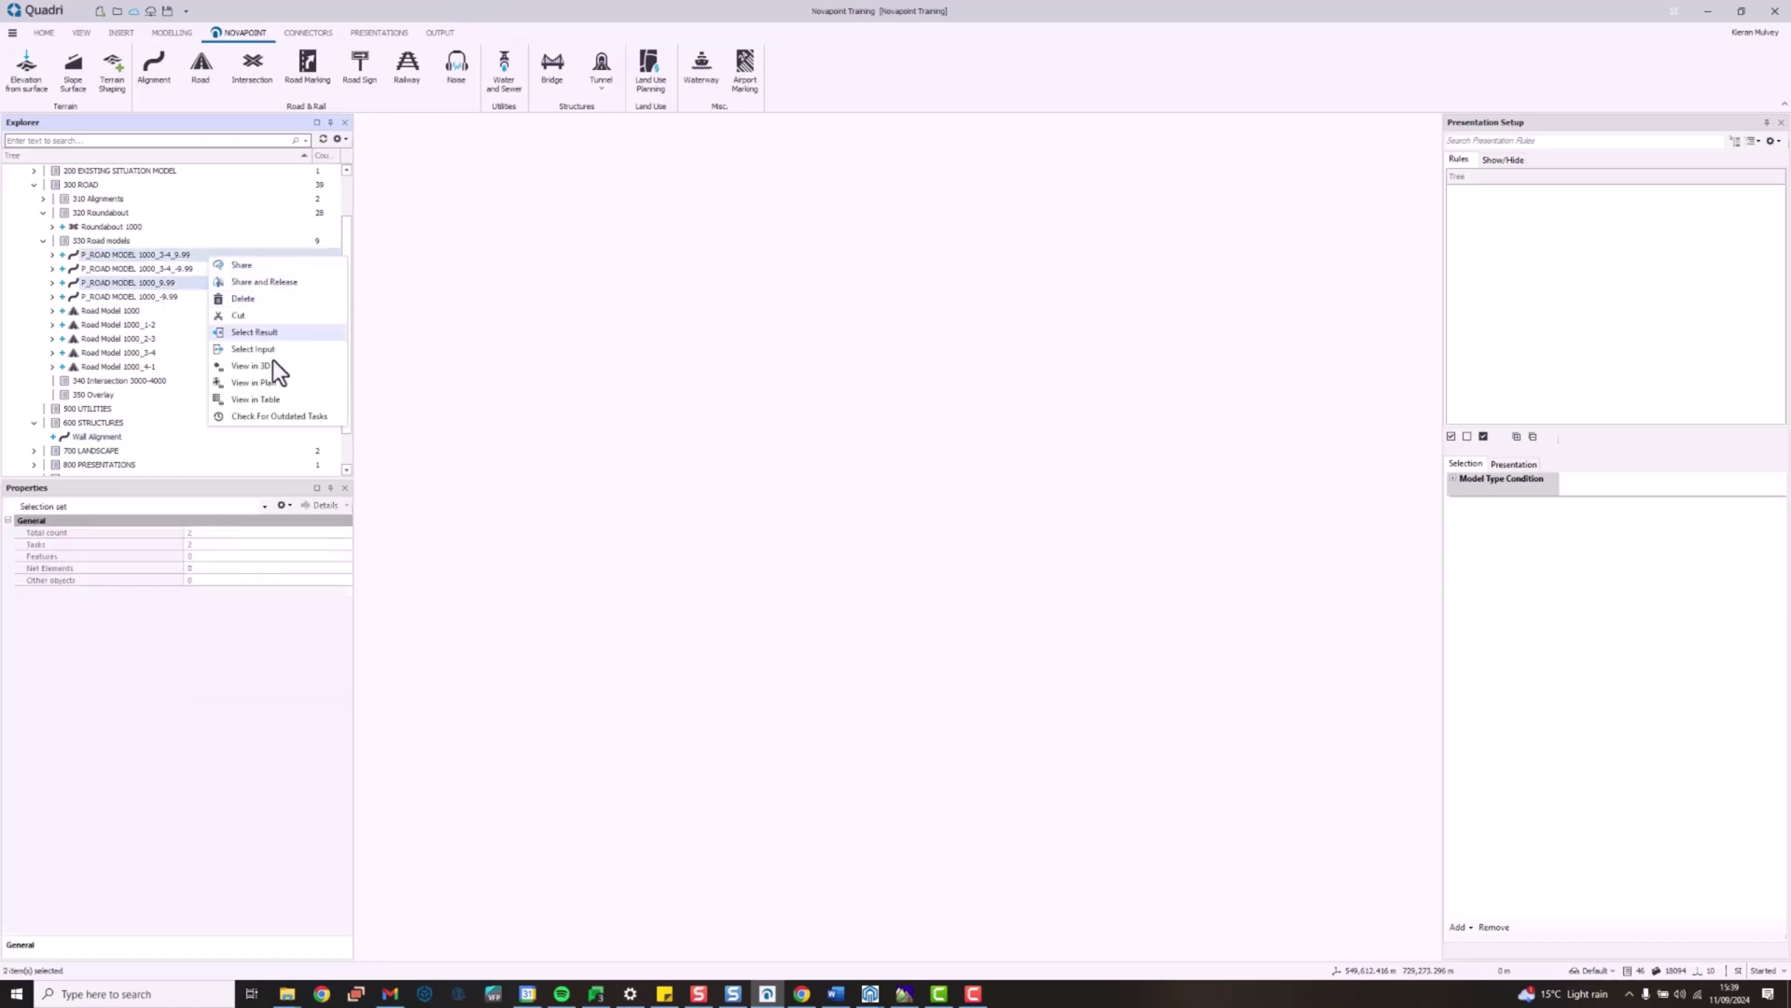
left_click(273, 362)
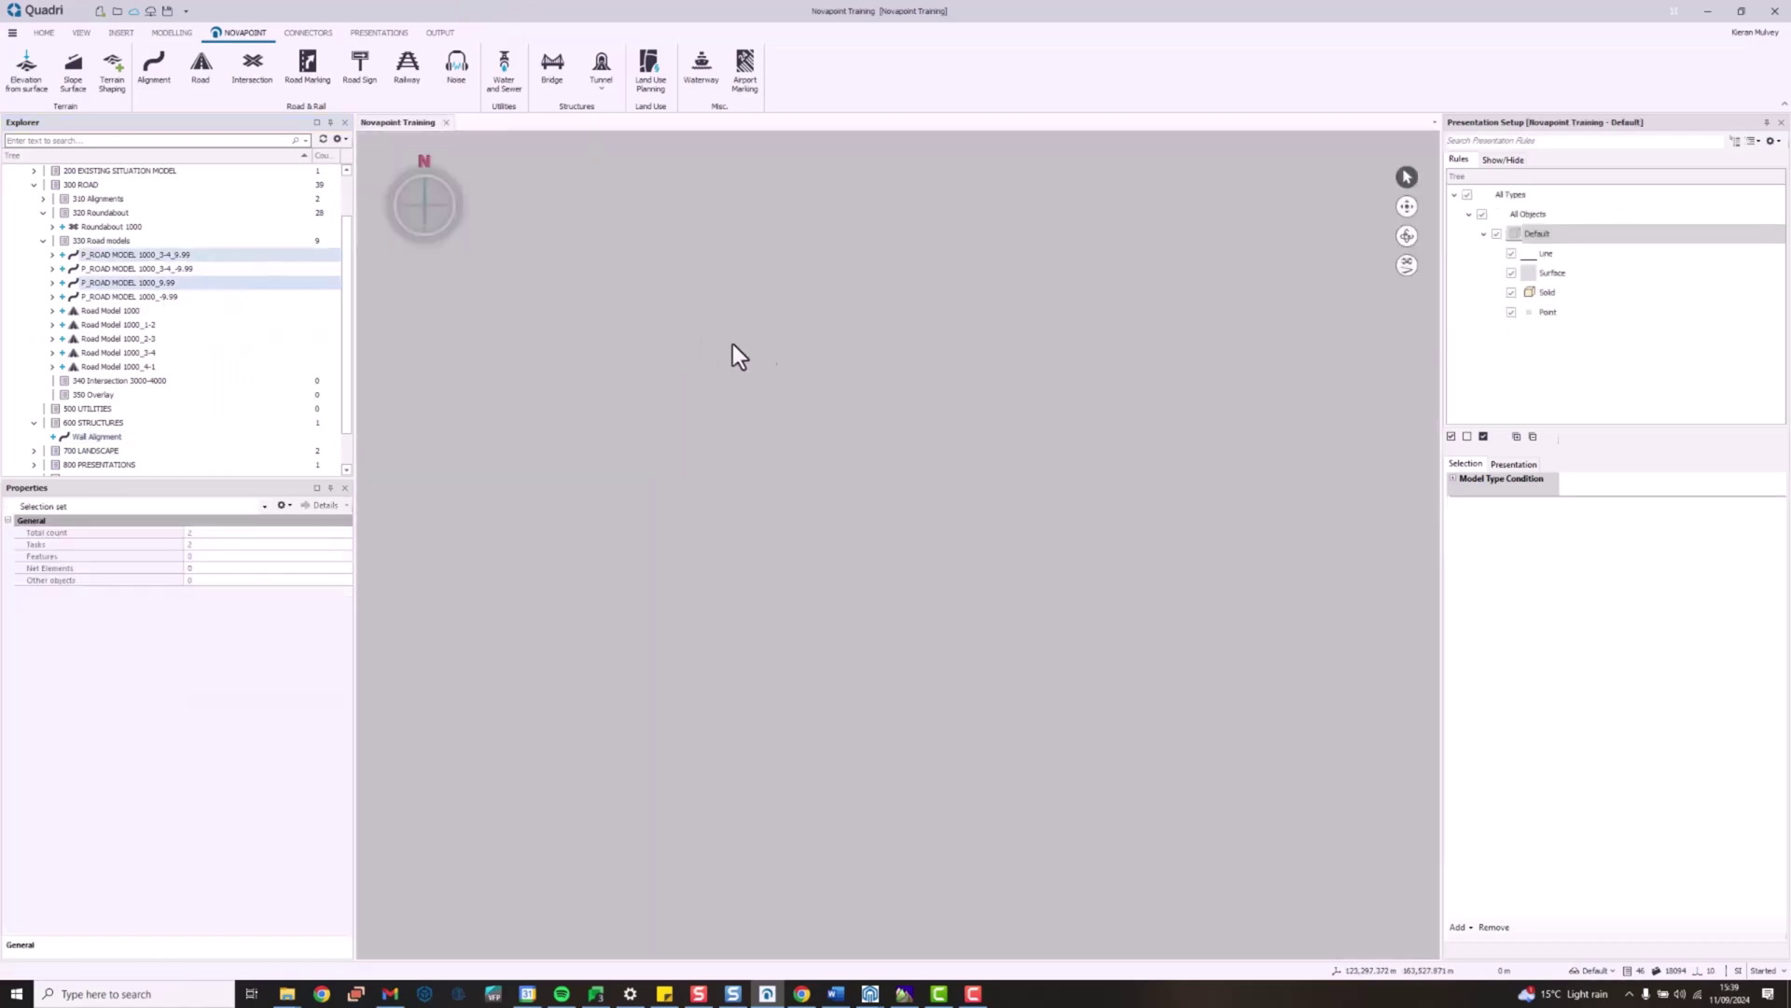
middle_click_drag(1087, 401, 880, 403)
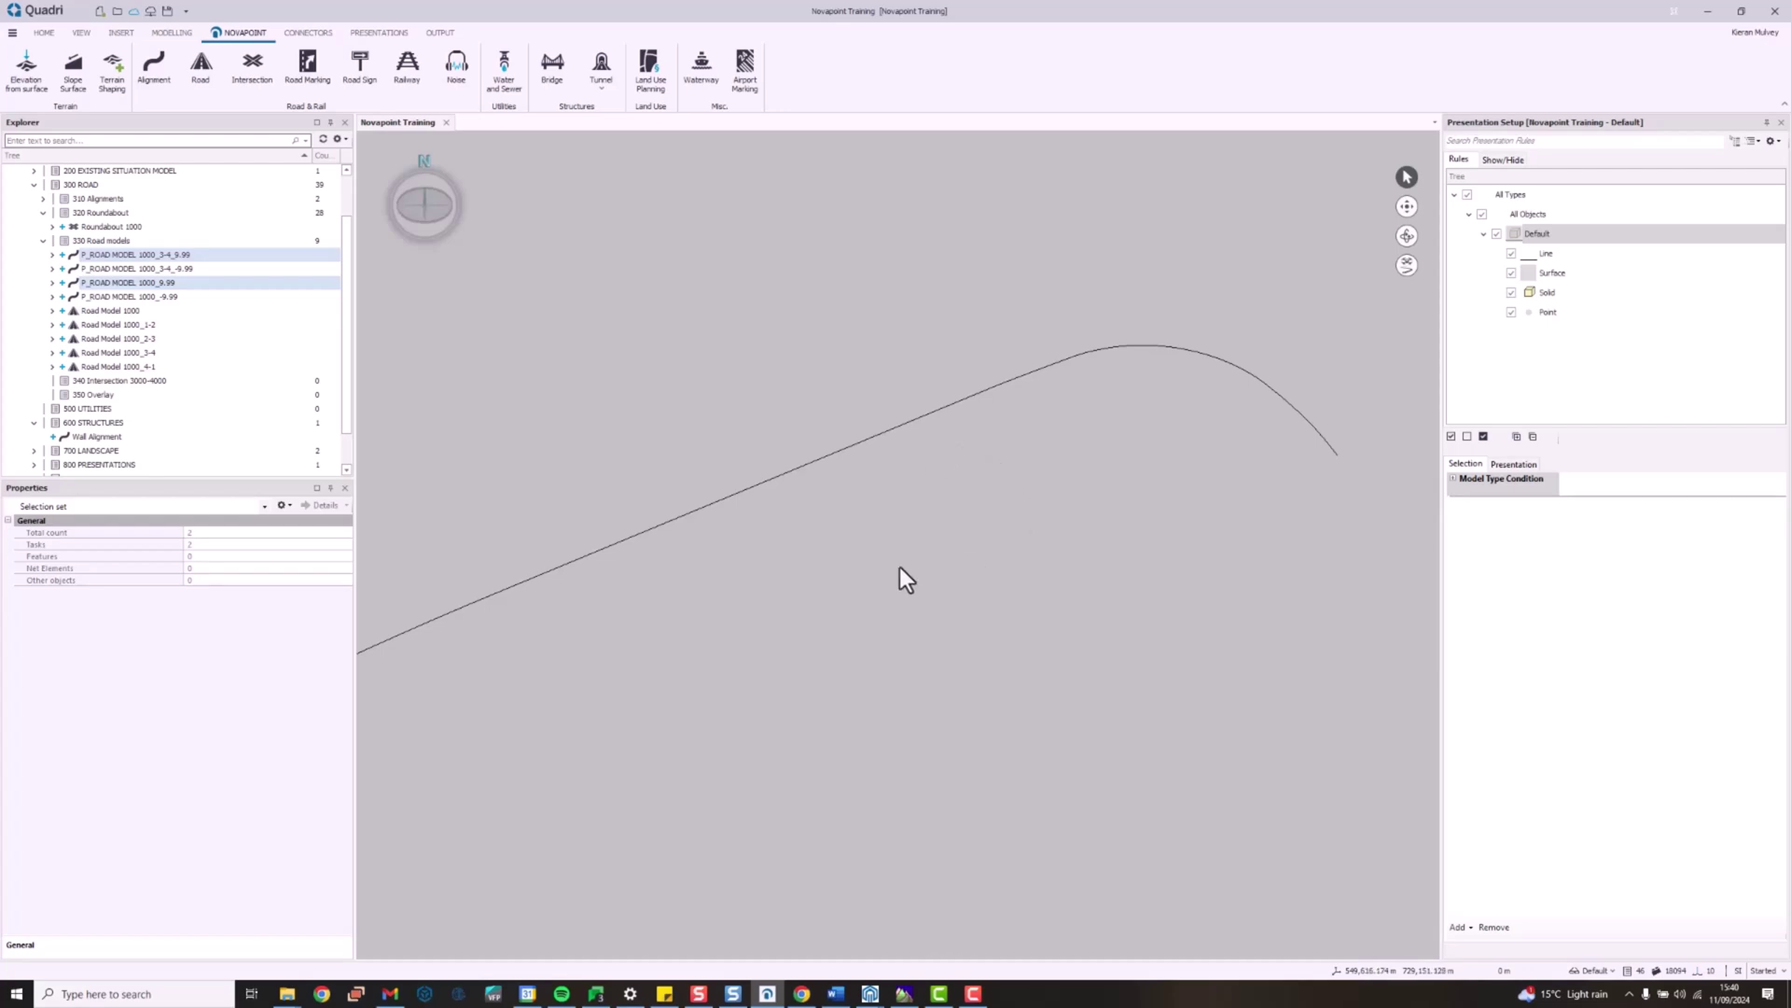
Step: Switch to Trimble Drawing and examine the wall and footing shape in Solid Wall with Foundation.dwg, including its position relative to the origin
mouse_move(869, 993)
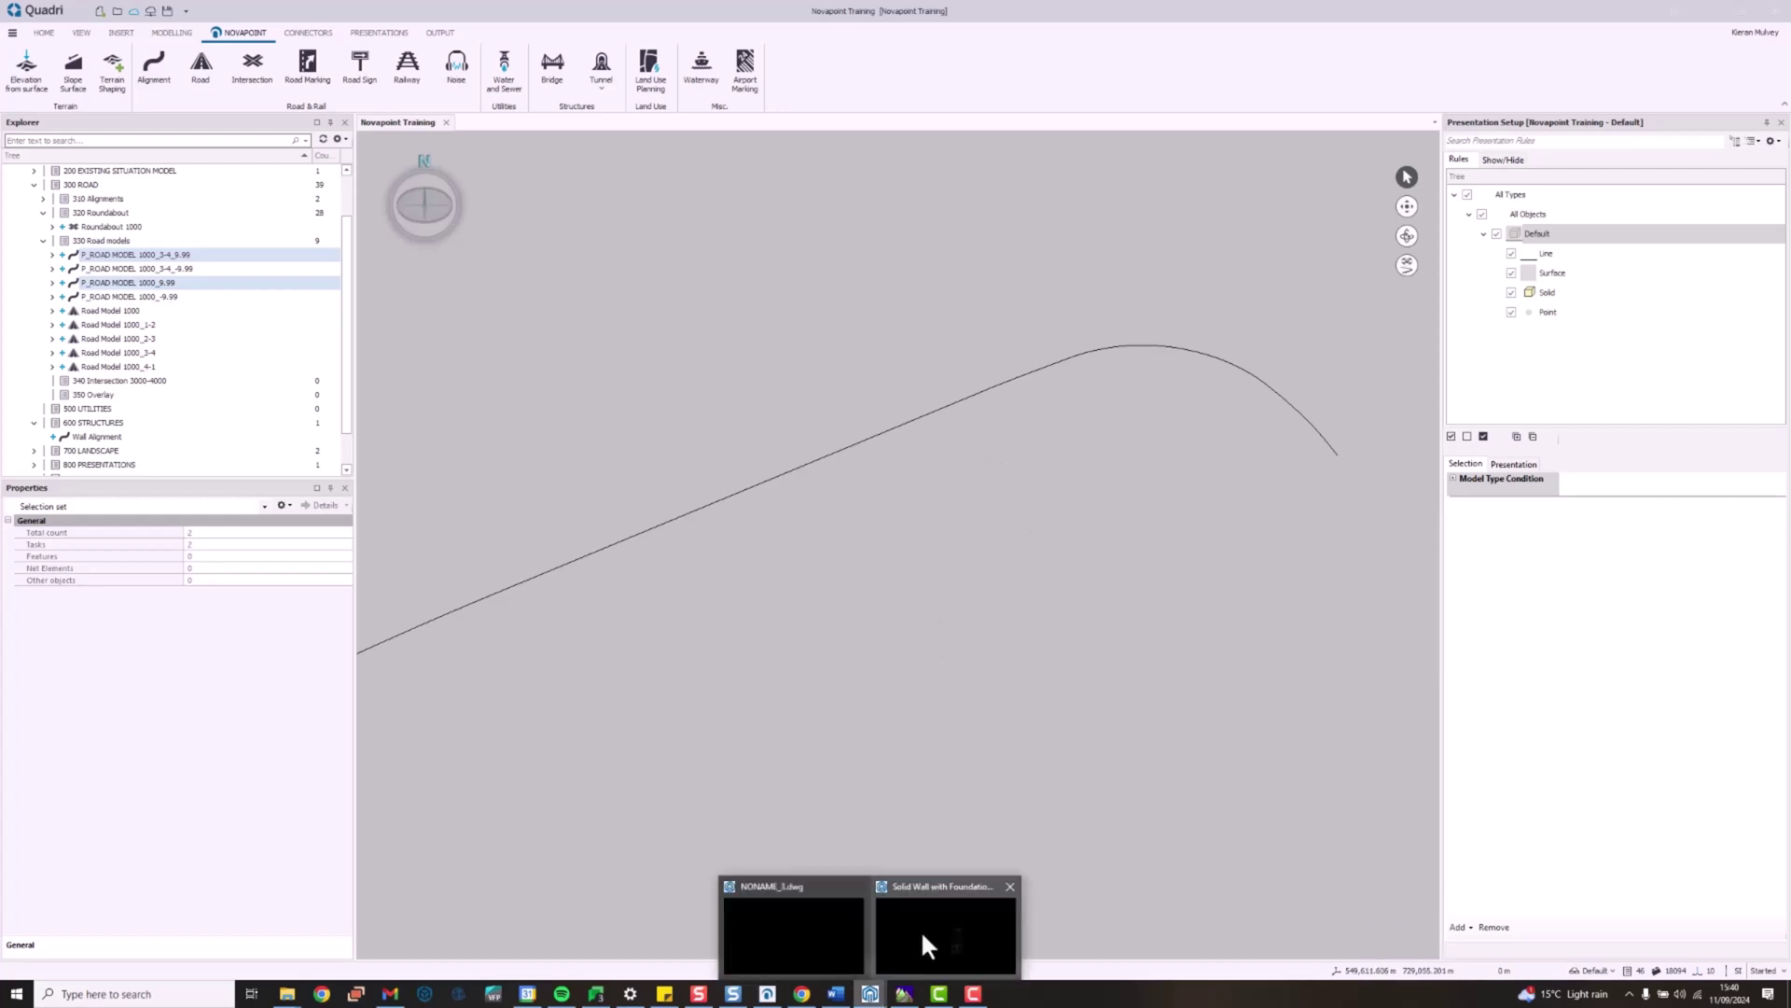
left_click(921, 929)
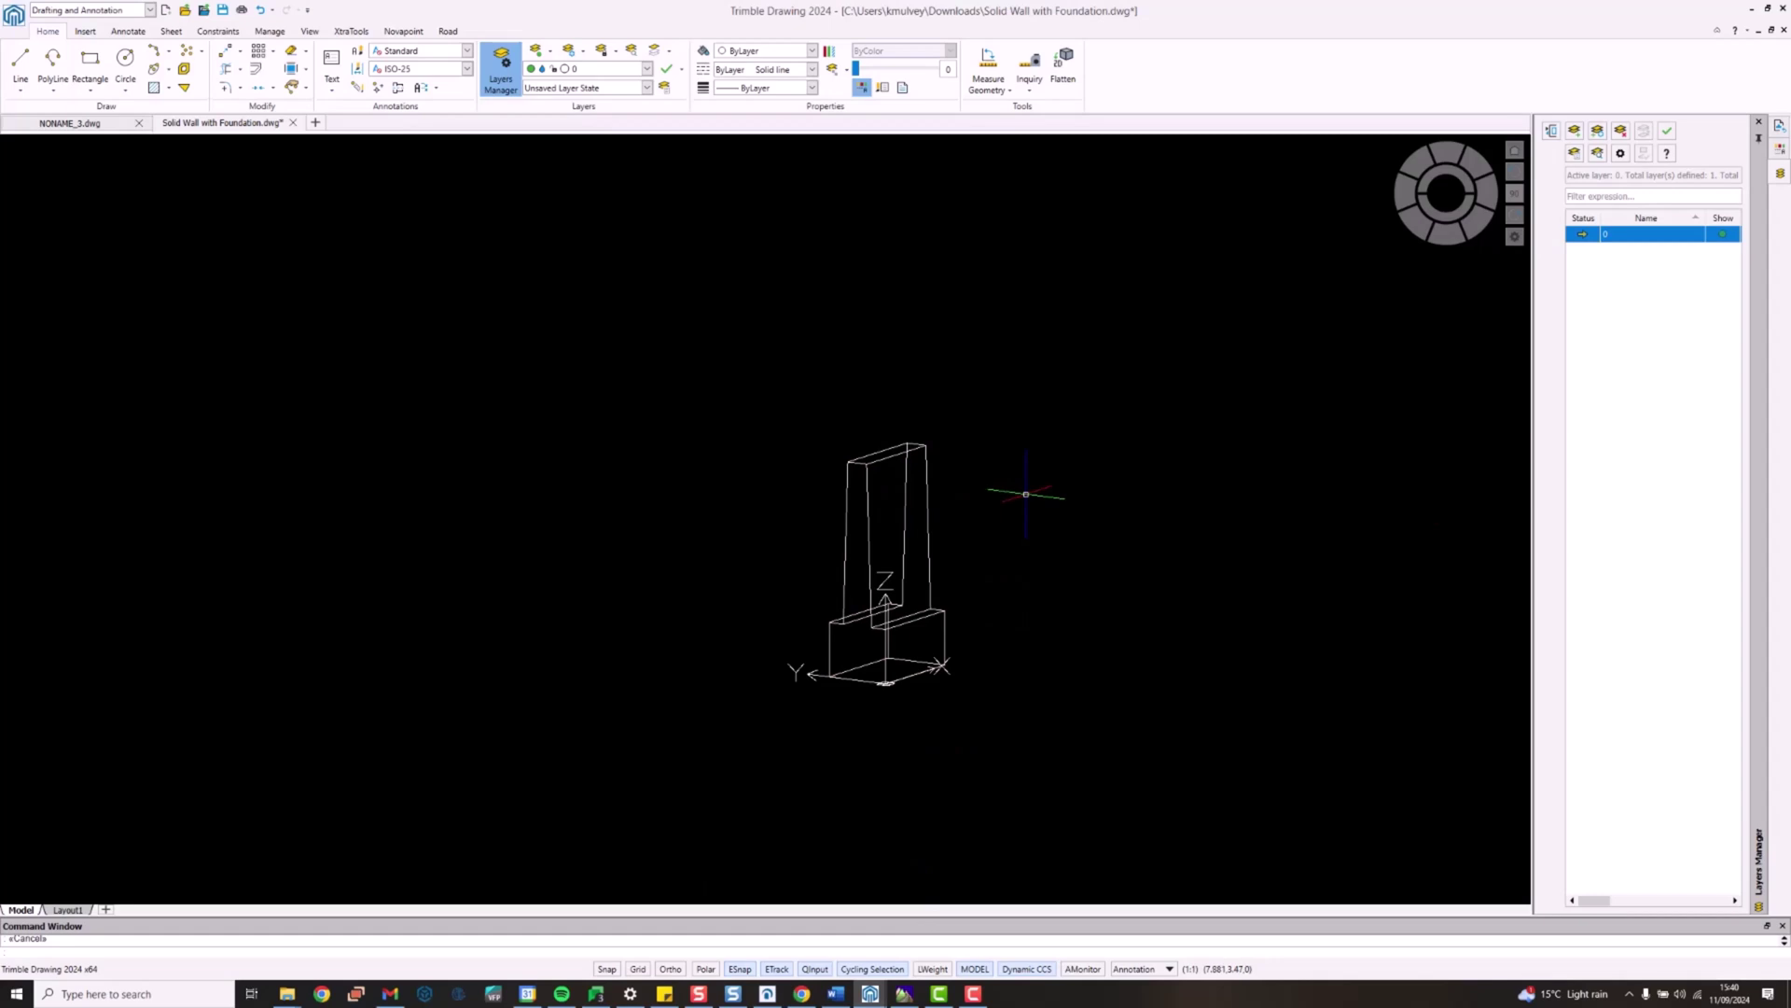
middle_click_drag(1012, 505, 995, 488)
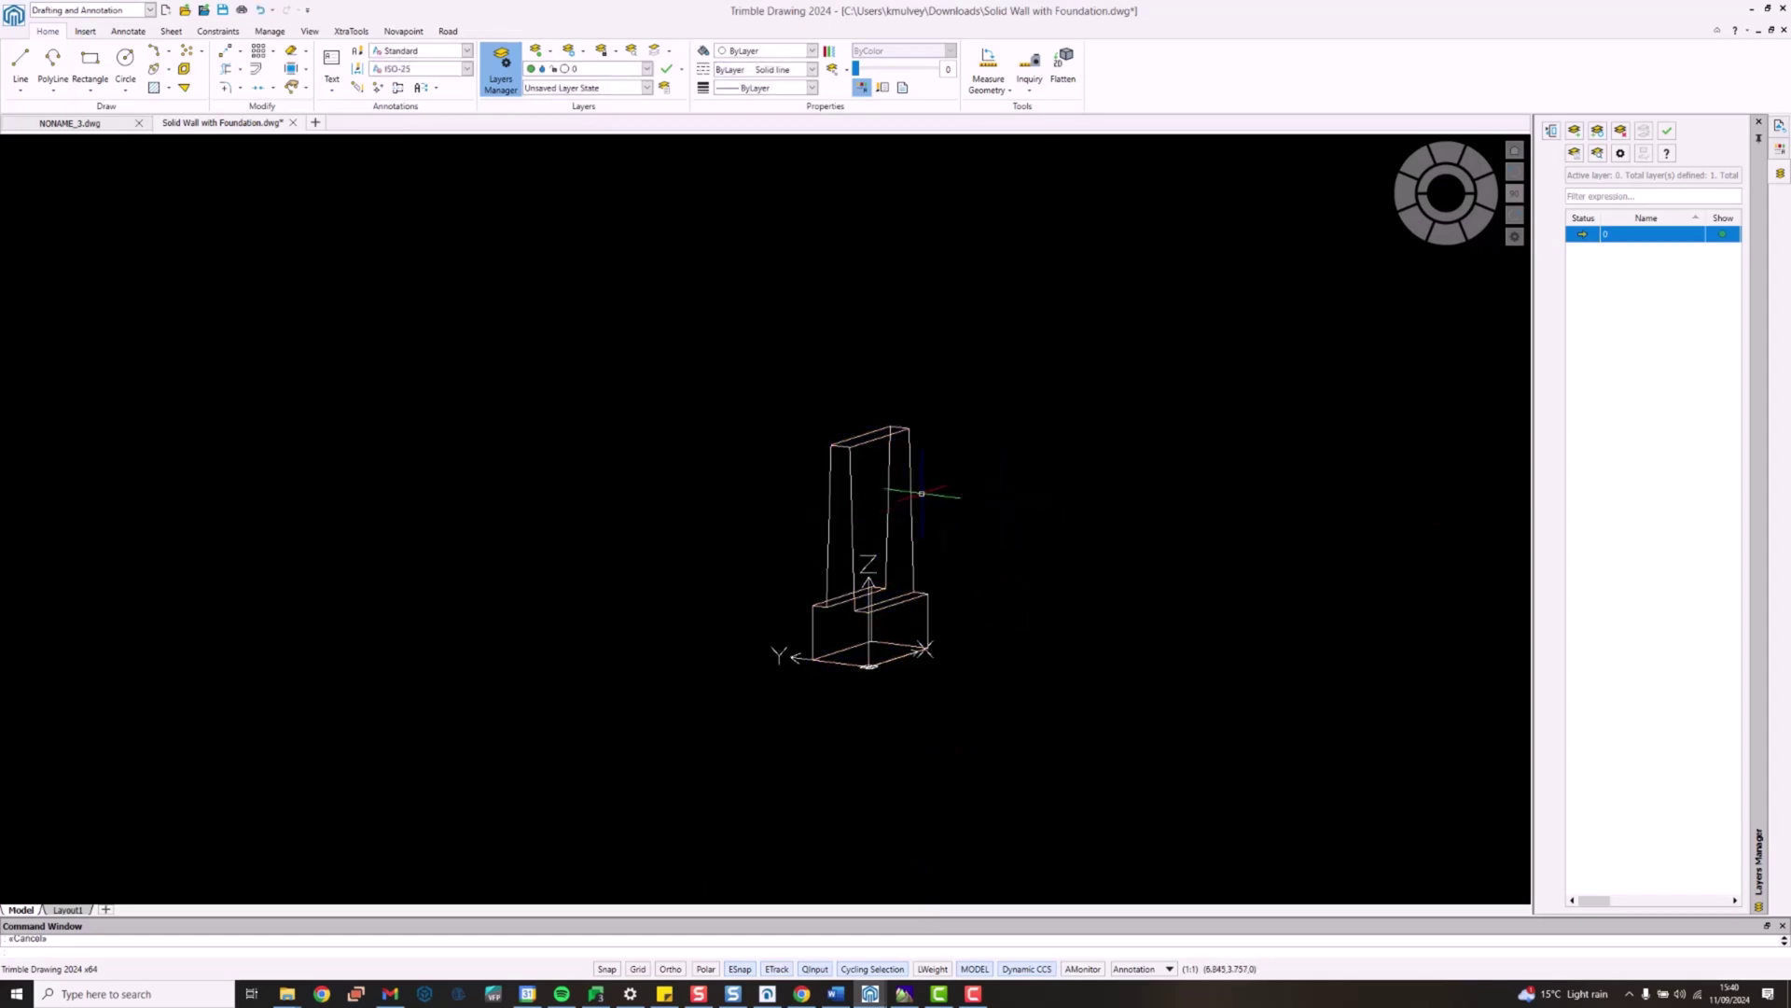
middle_click_drag(914, 486, 896, 488)
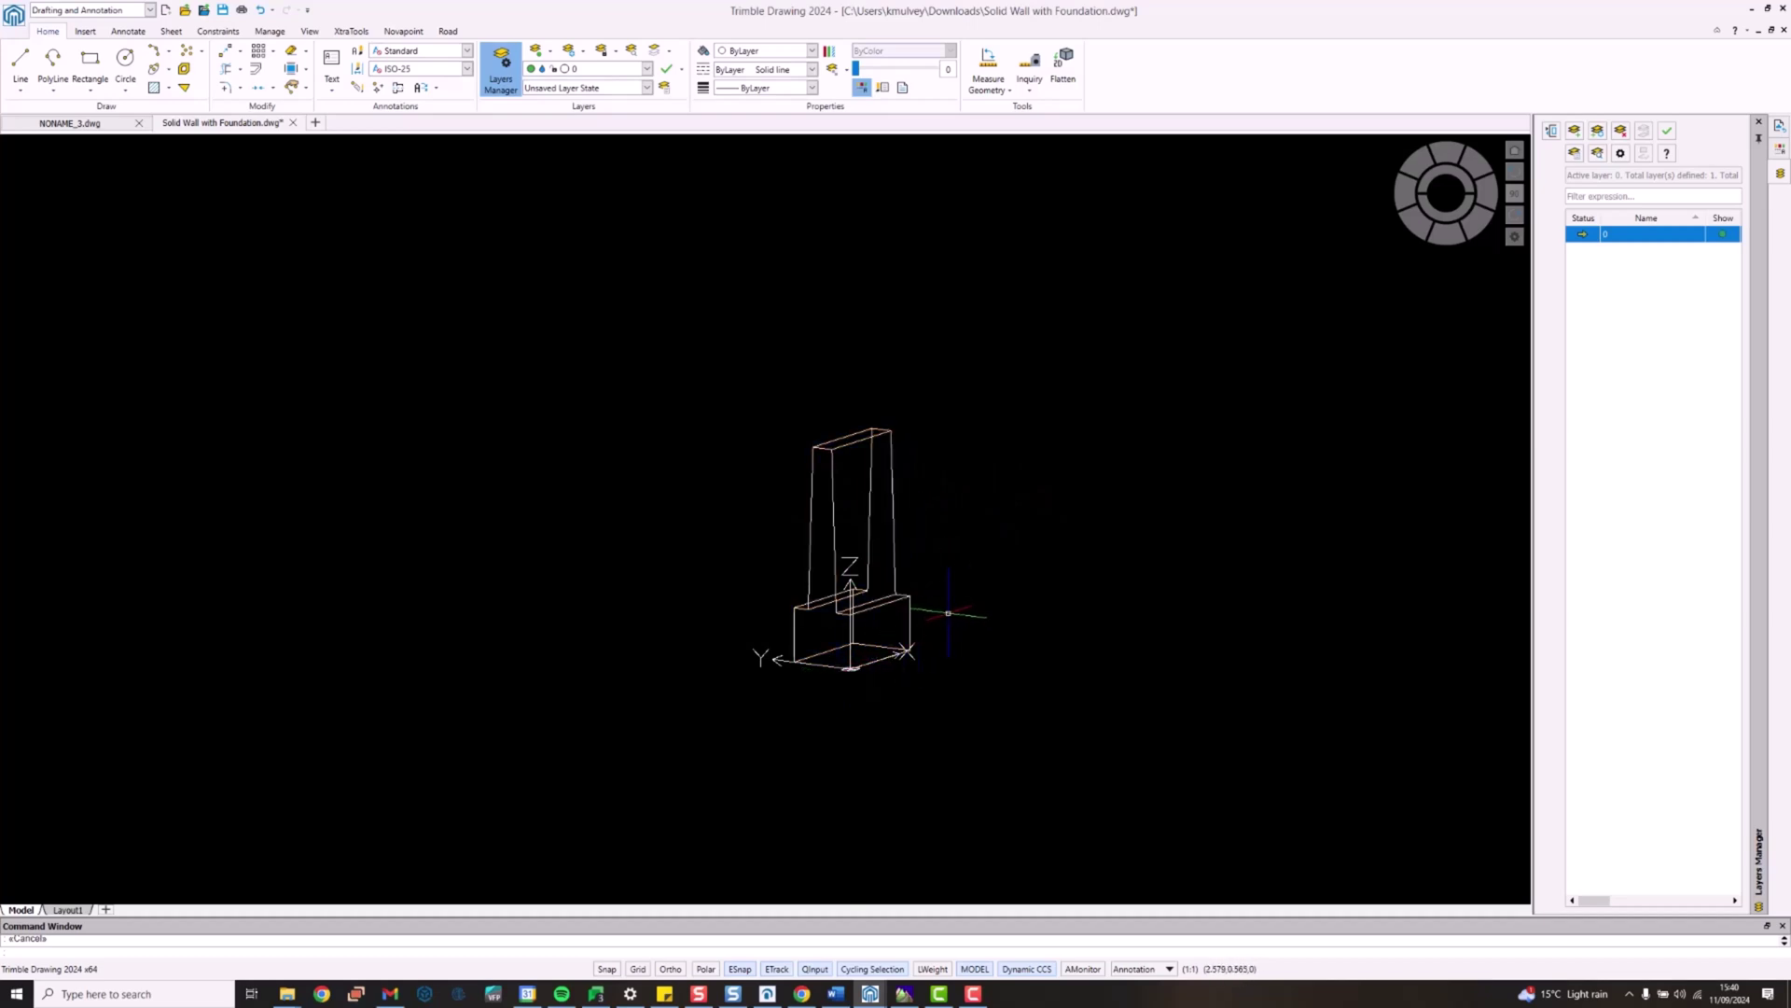
middle_click_drag(921, 600, 833, 591)
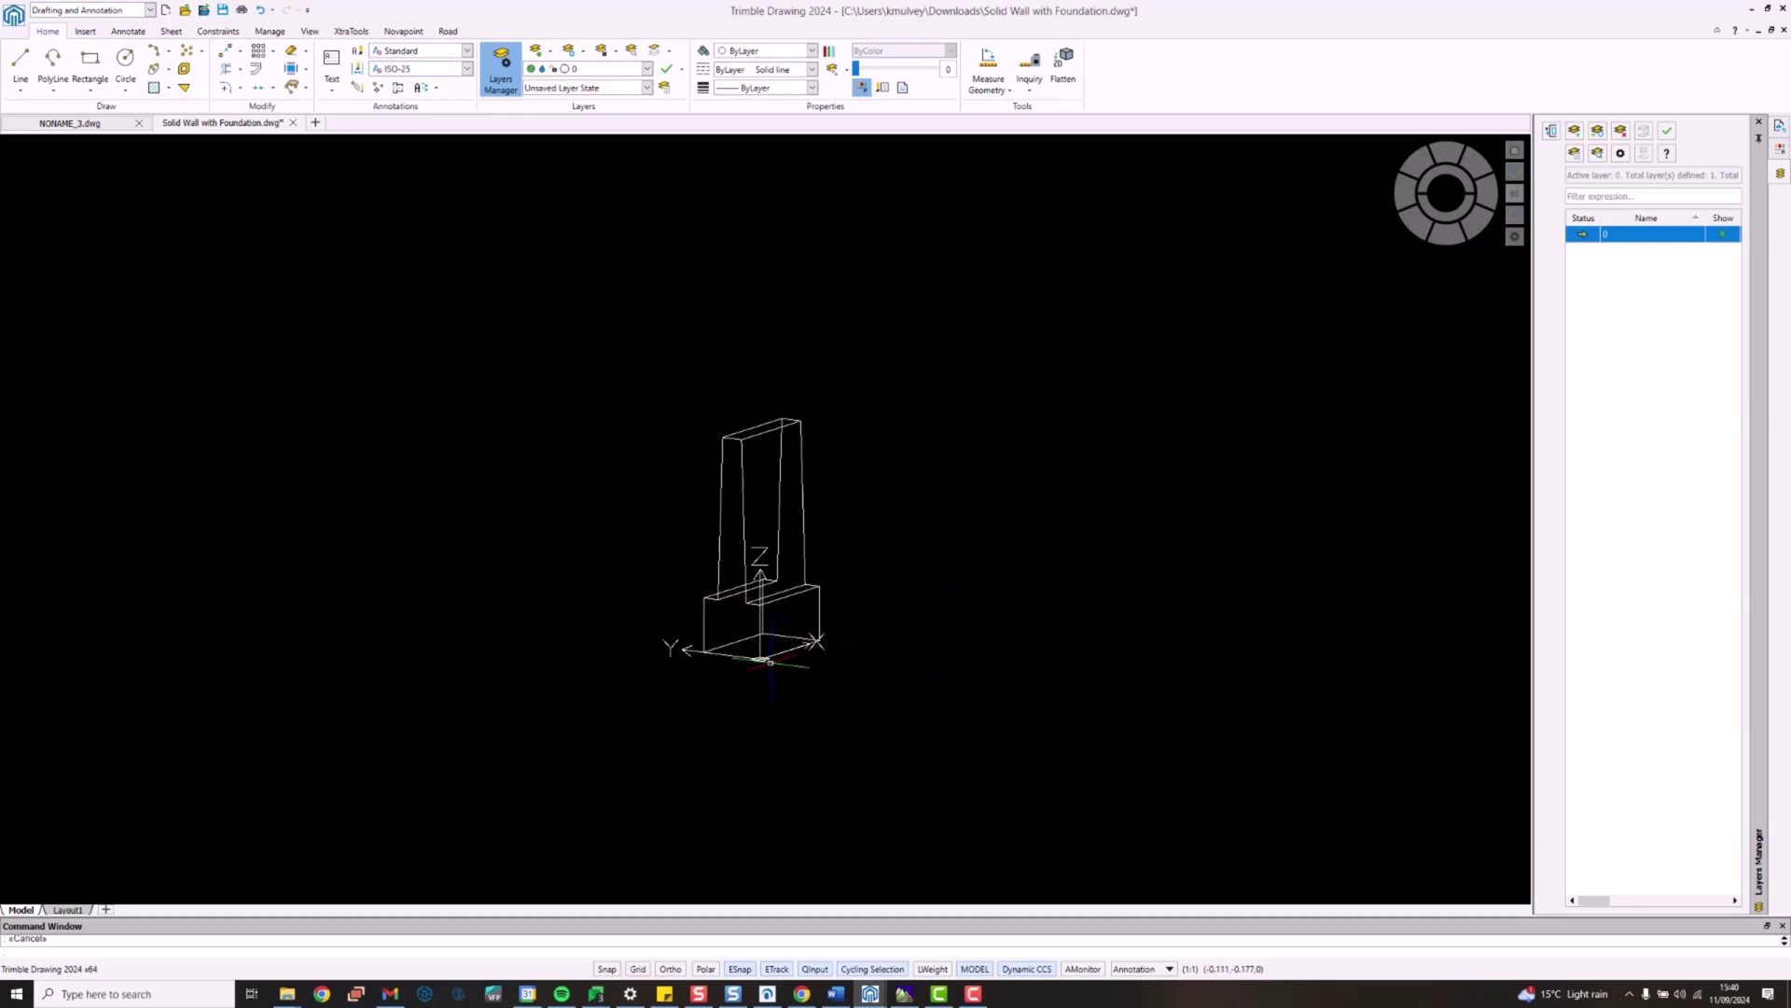
scroll(812, 647, "up", 5)
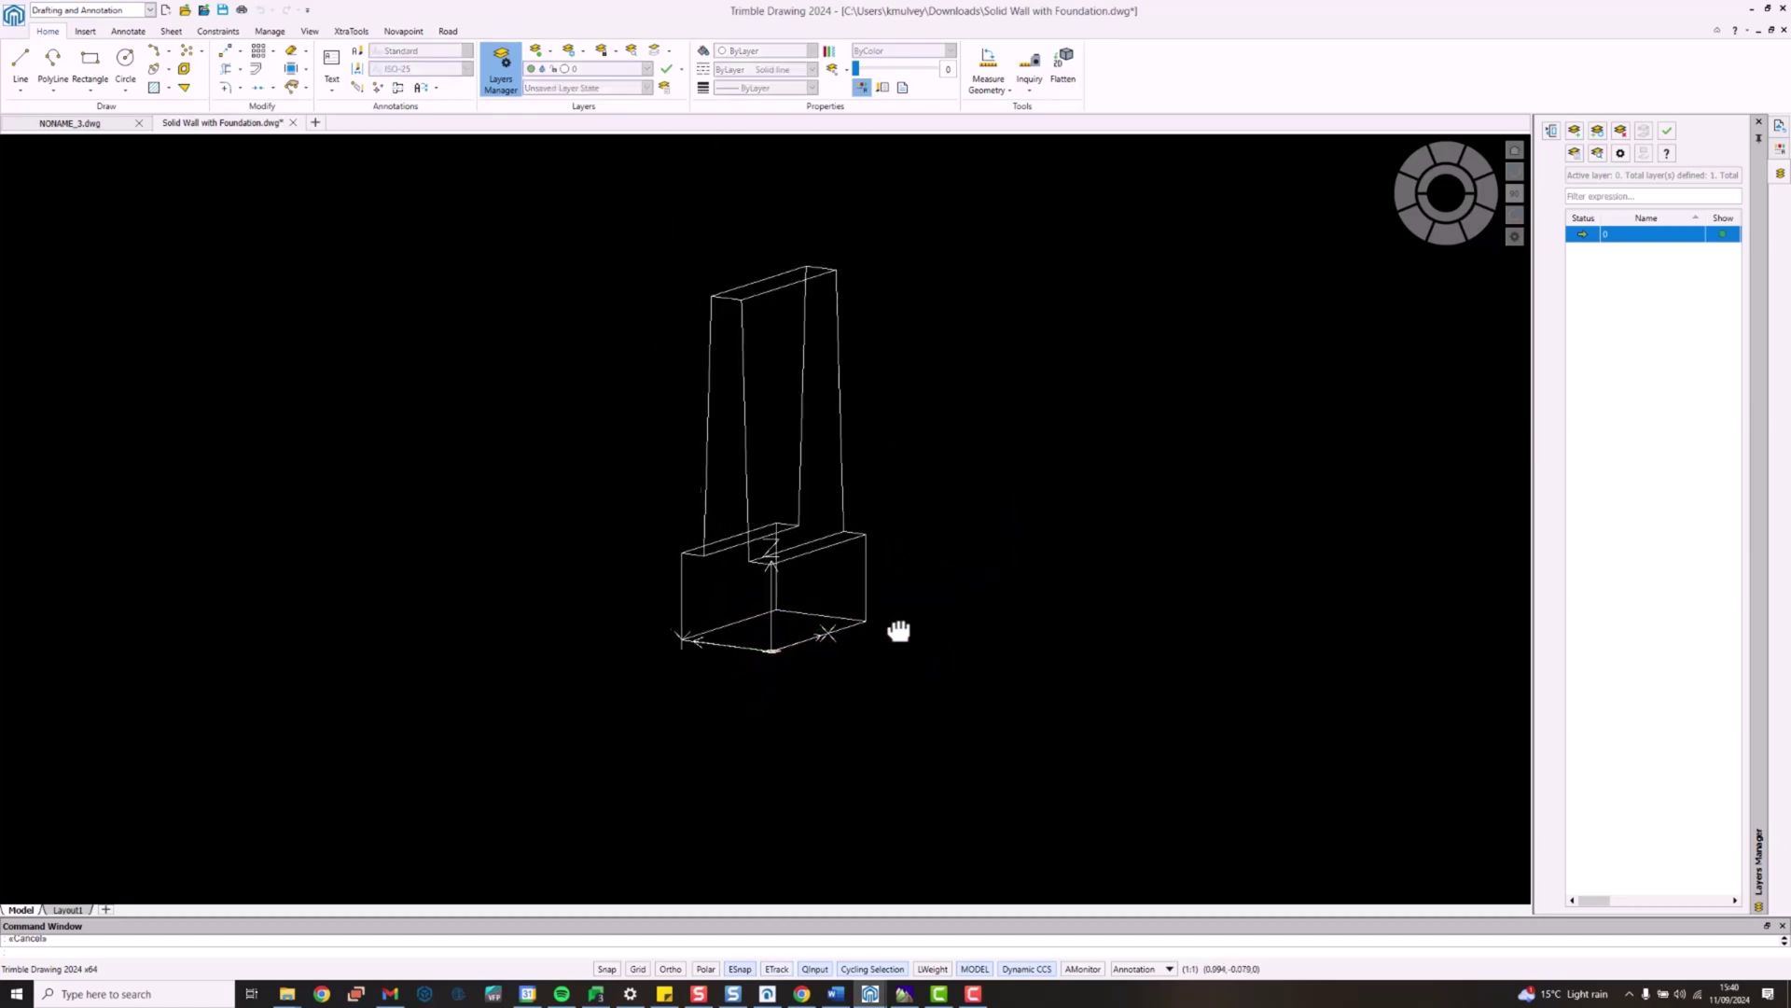
middle_click_drag(814, 650, 882, 672, "shift")
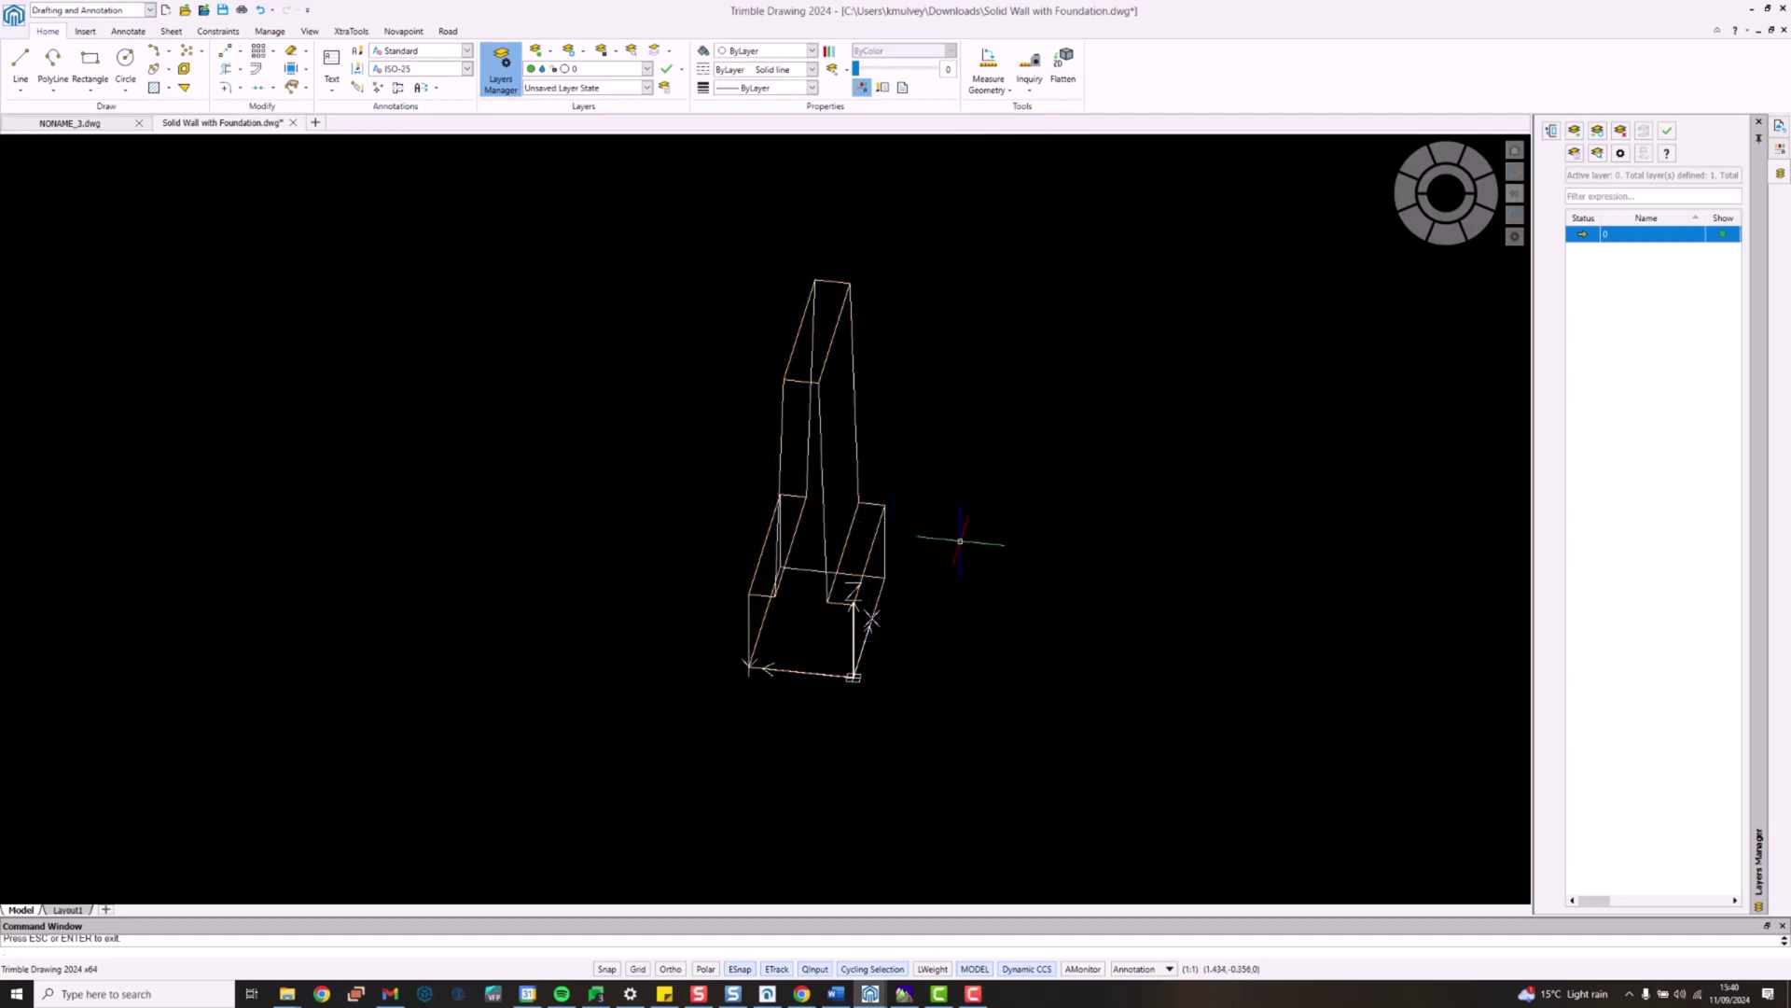
middle_click_drag(960, 540, 1017, 526)
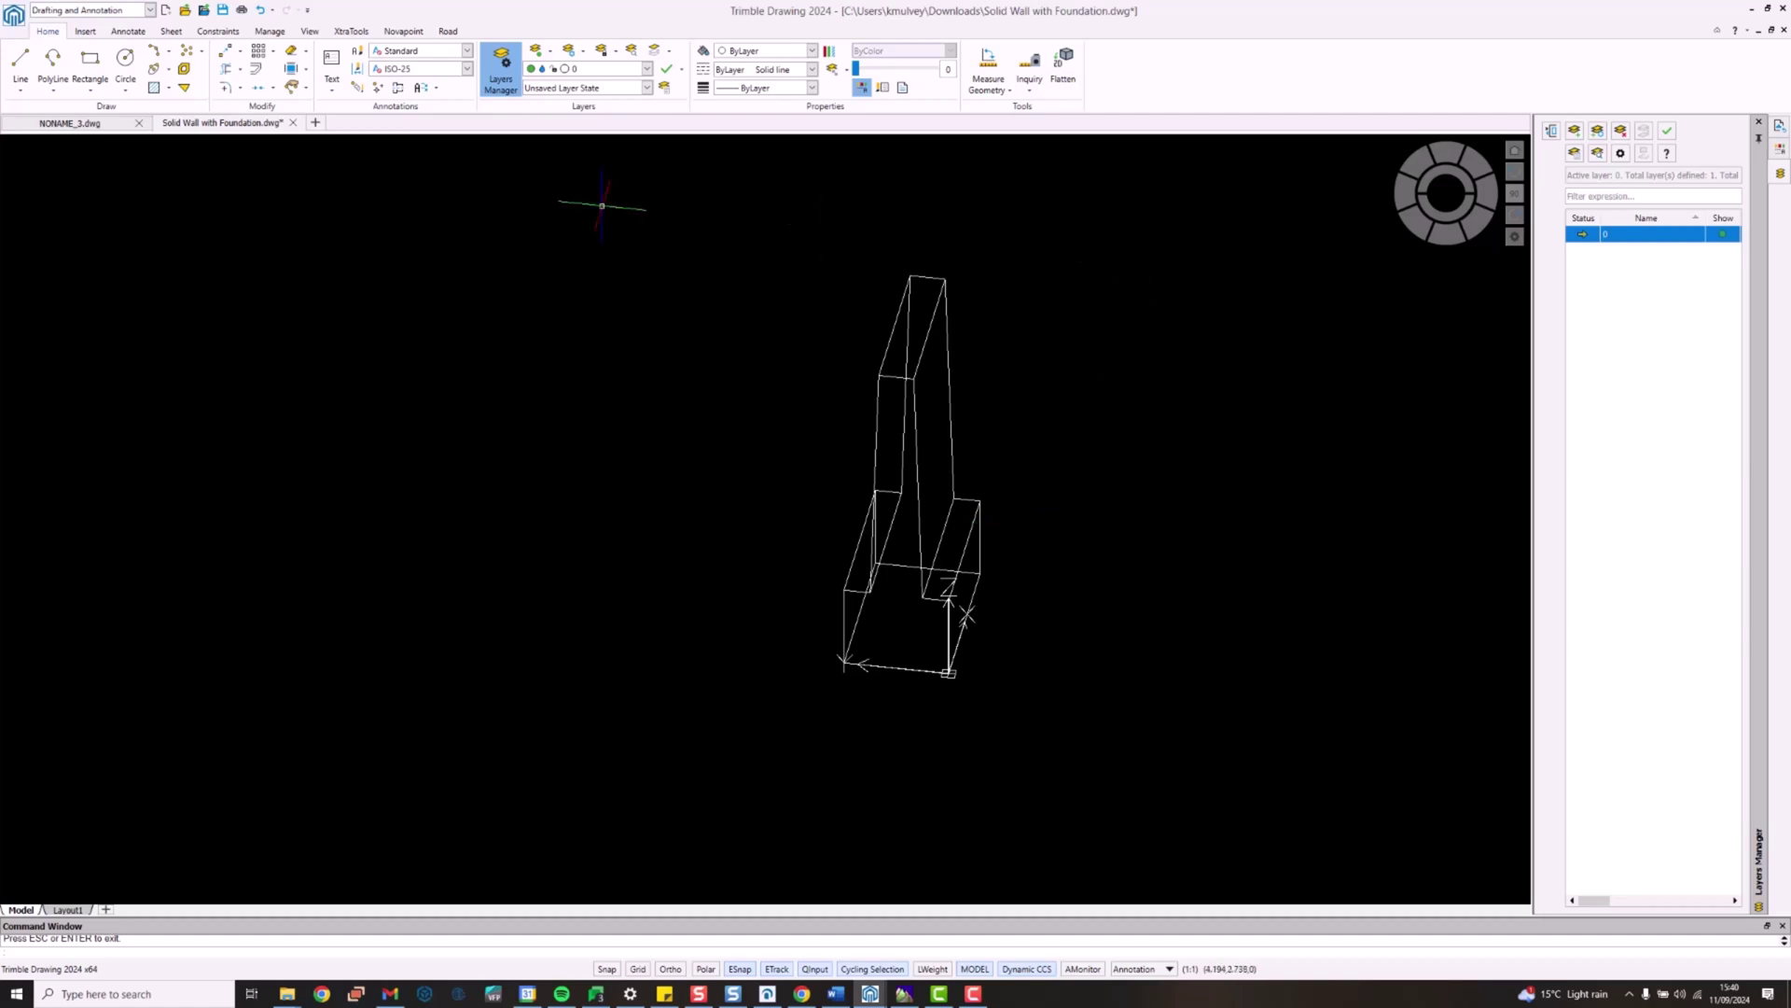
scroll(742, 336, "down", 6)
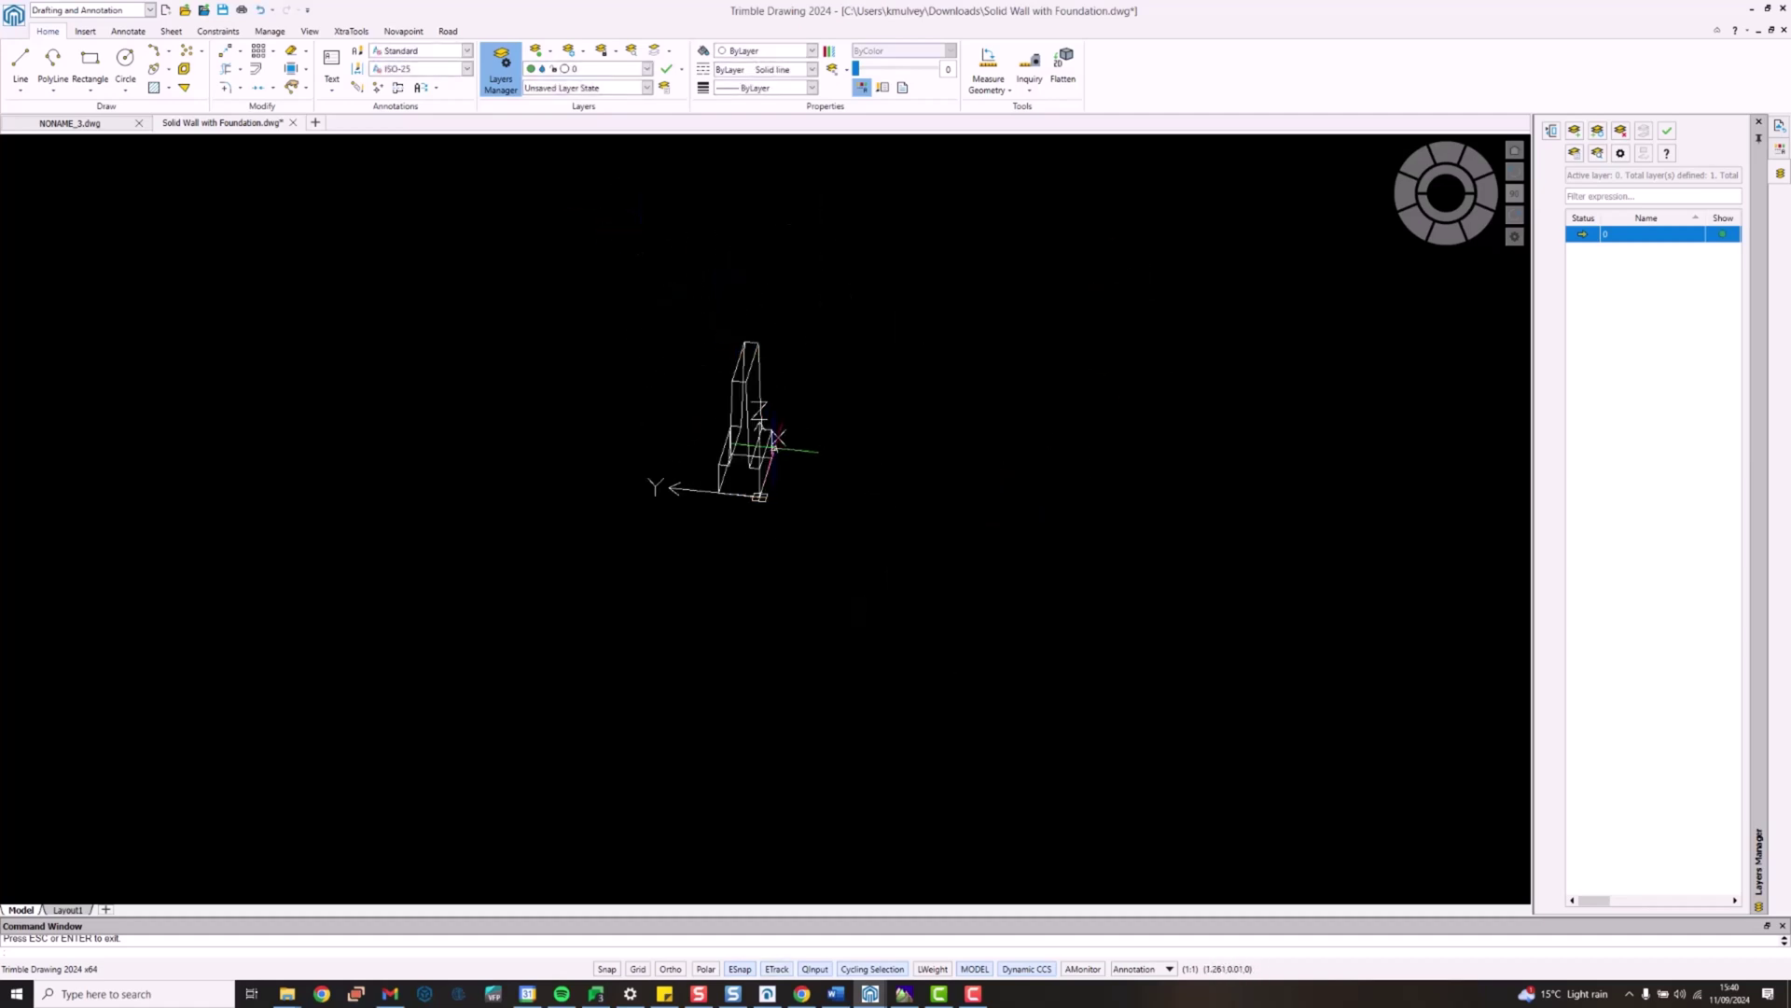
Step: Draw the horizontal alignments P_ROAD MODEL 1000_3-4_9.99 and P_ROAD MODEL 1000_9.99 in NONAME_3.dwg, using the Alignment style
left_click(88, 125)
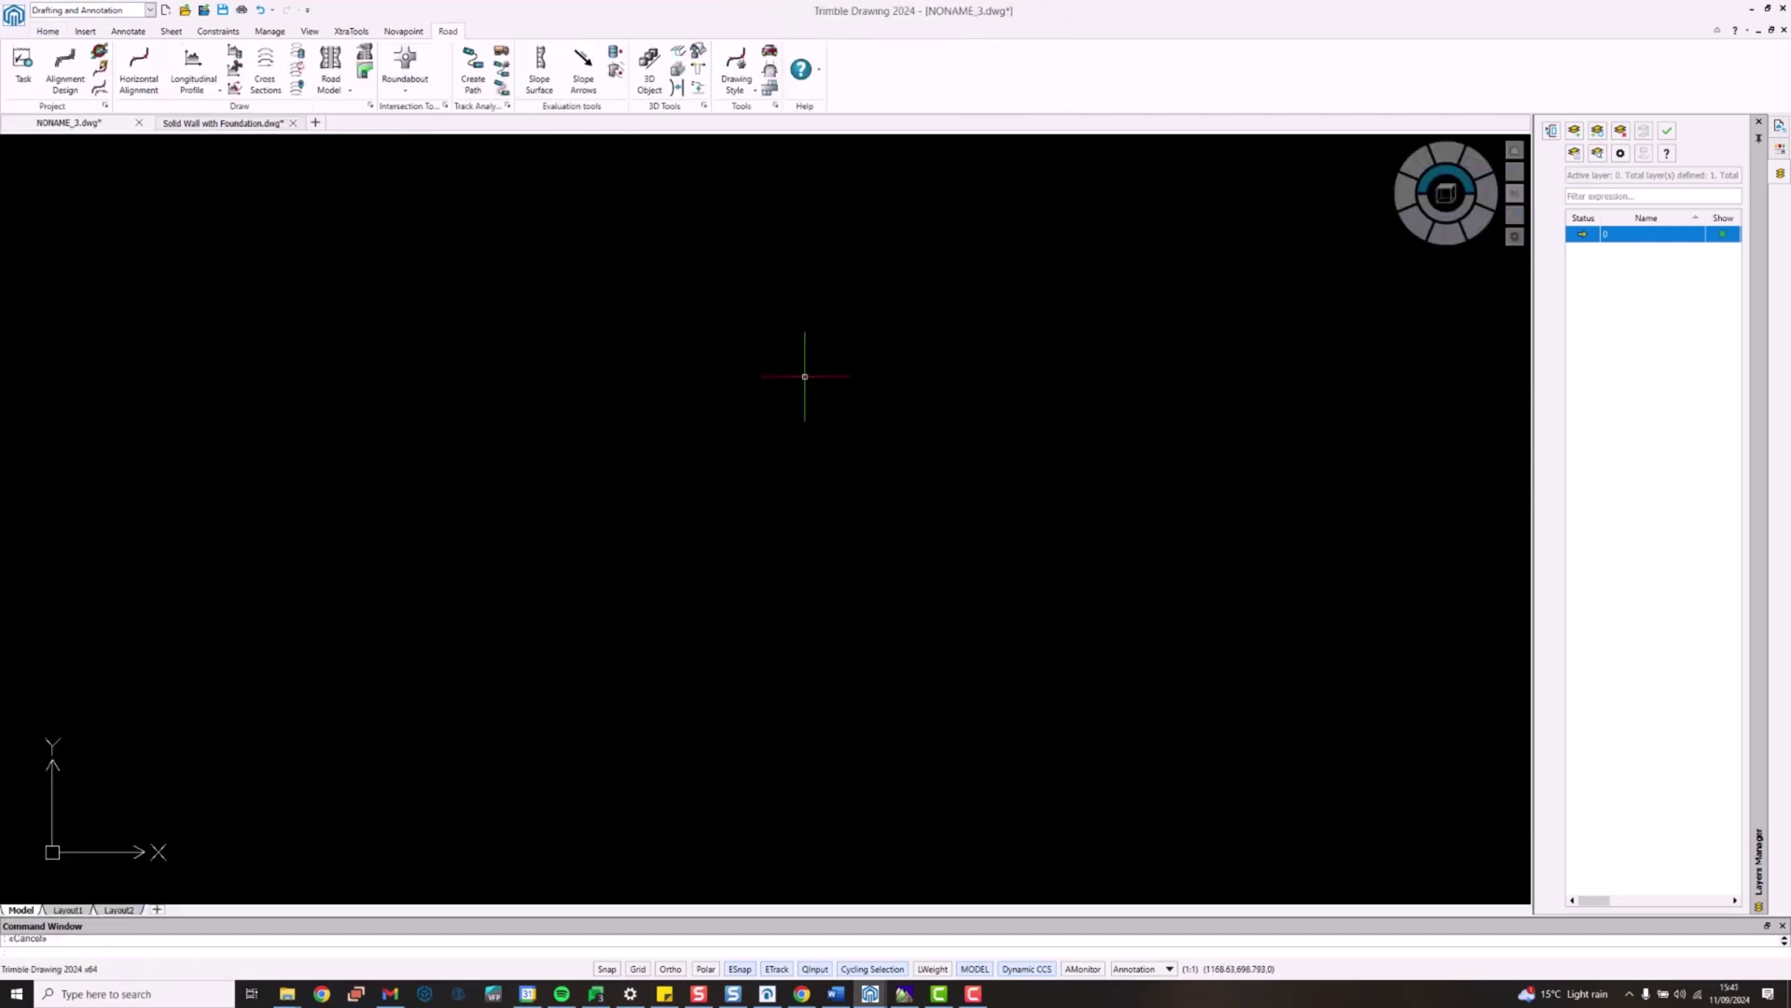
left_click(150, 78)
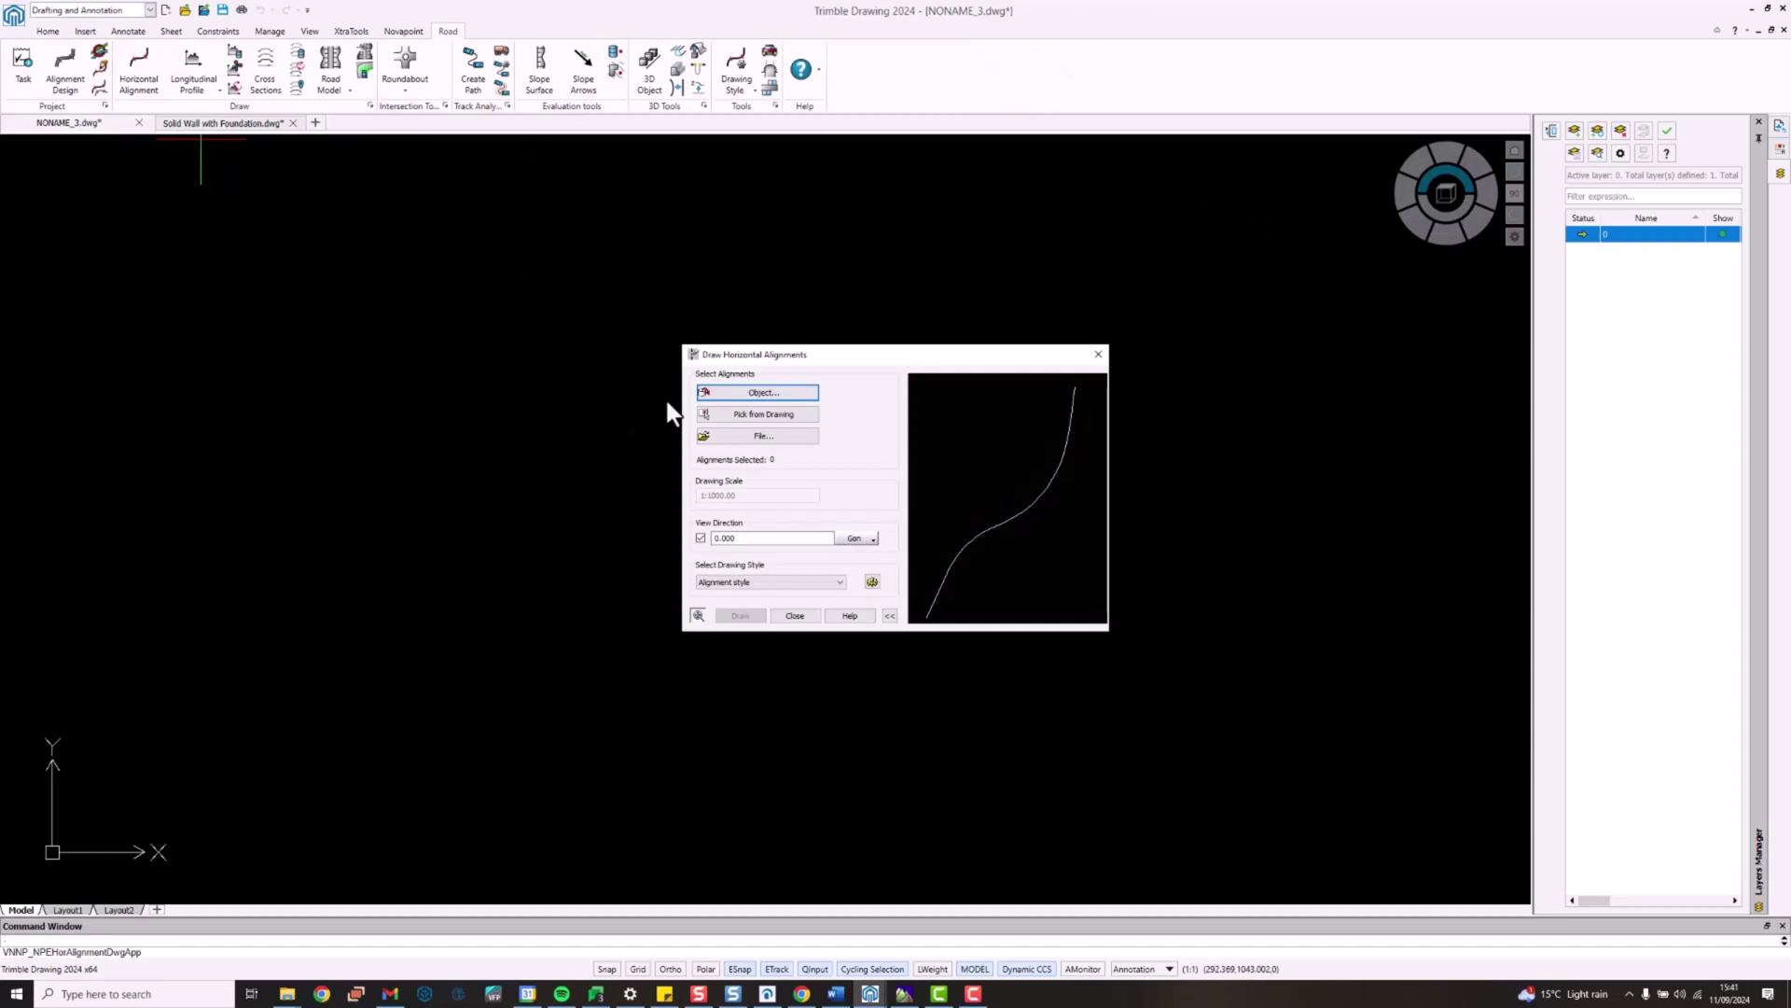
left_click(743, 393)
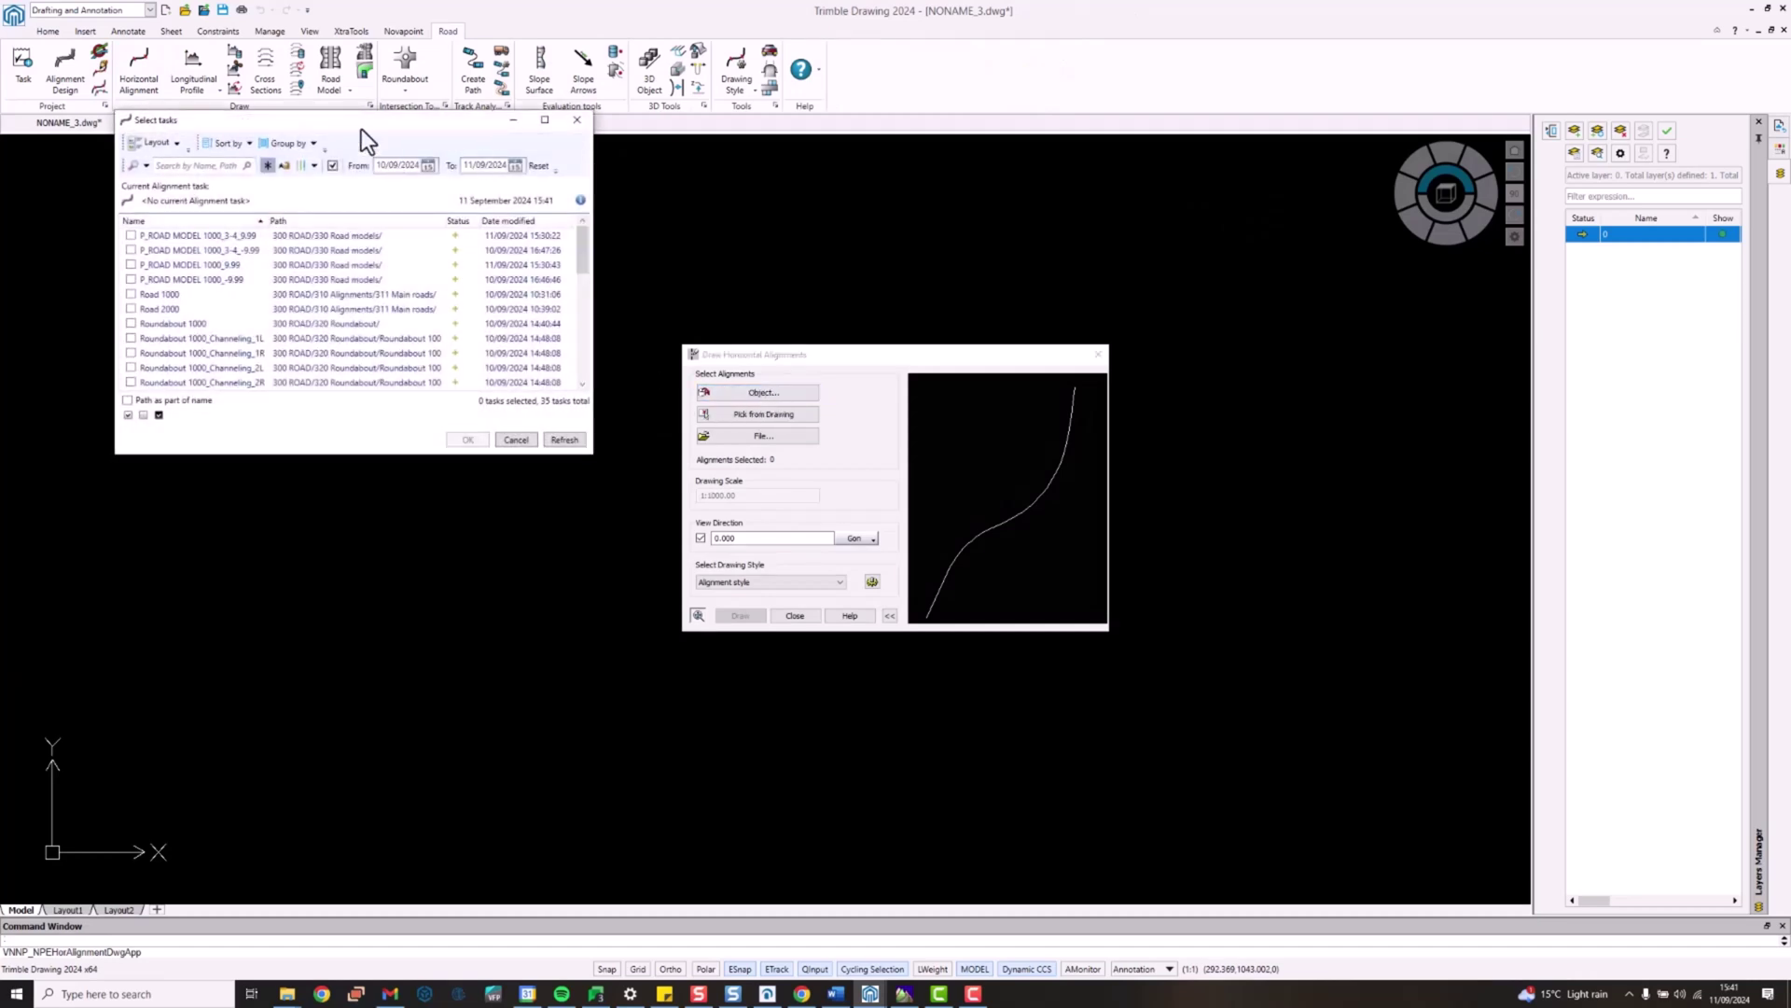
left_click(132, 236)
left_click(132, 265)
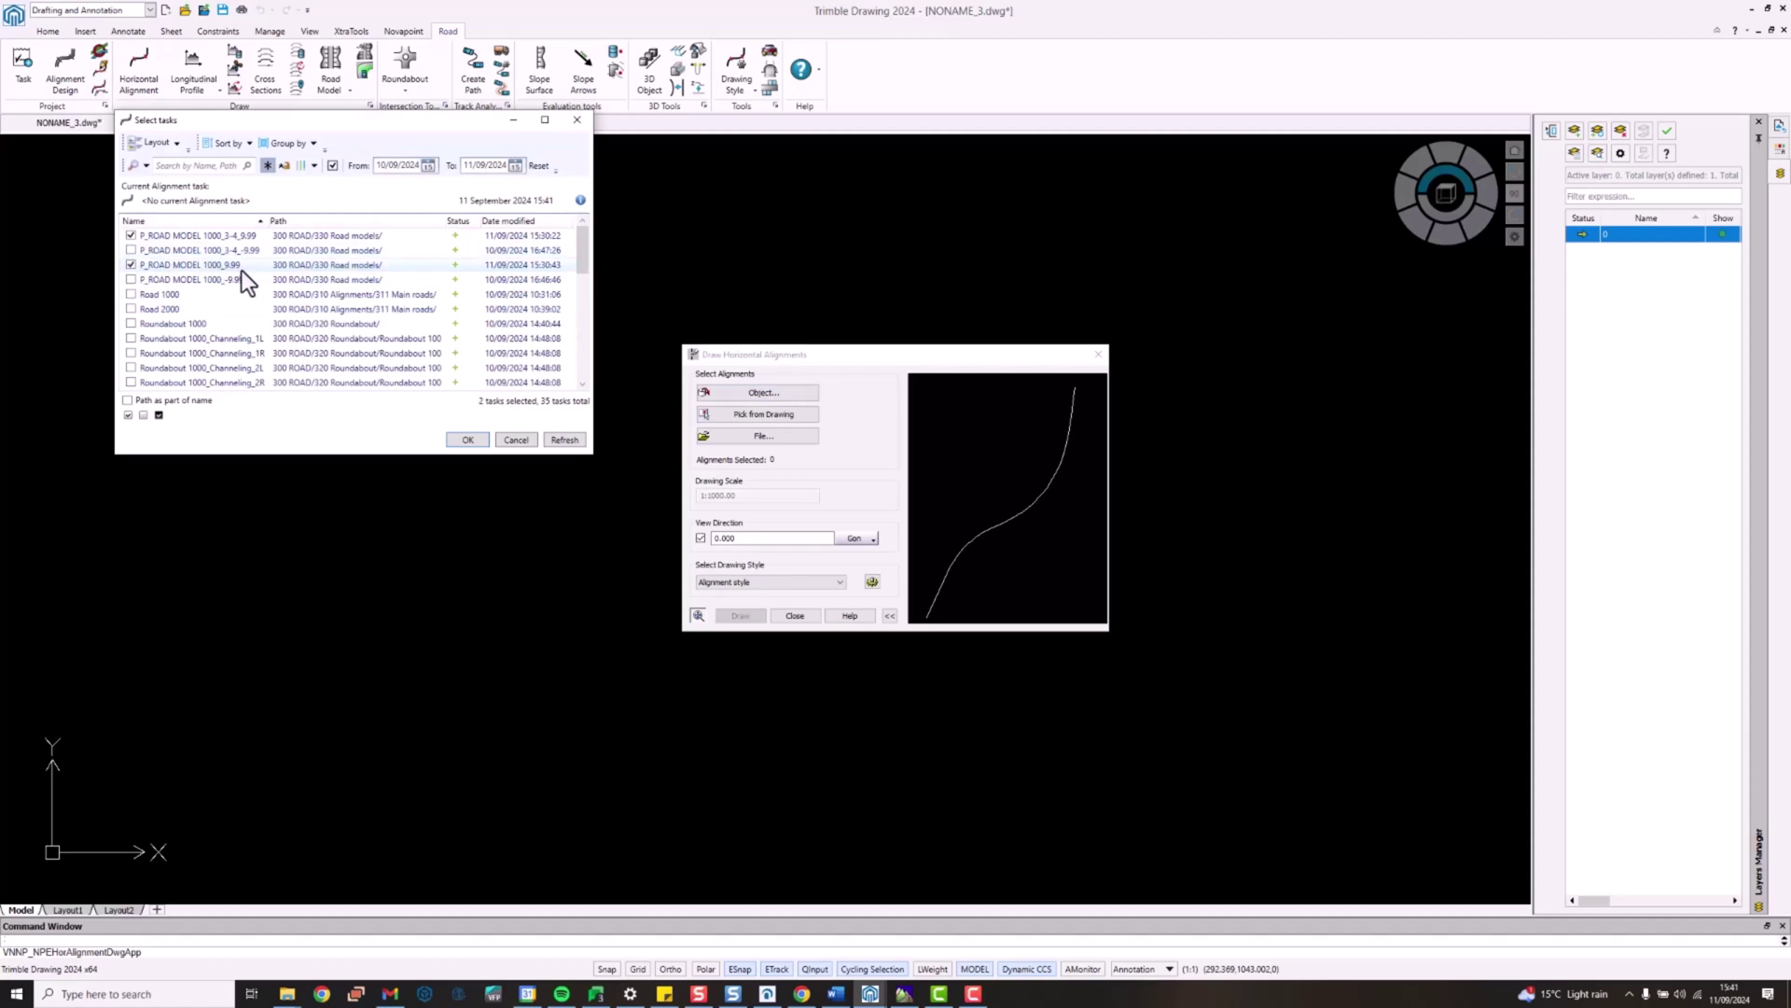
left_click(469, 439)
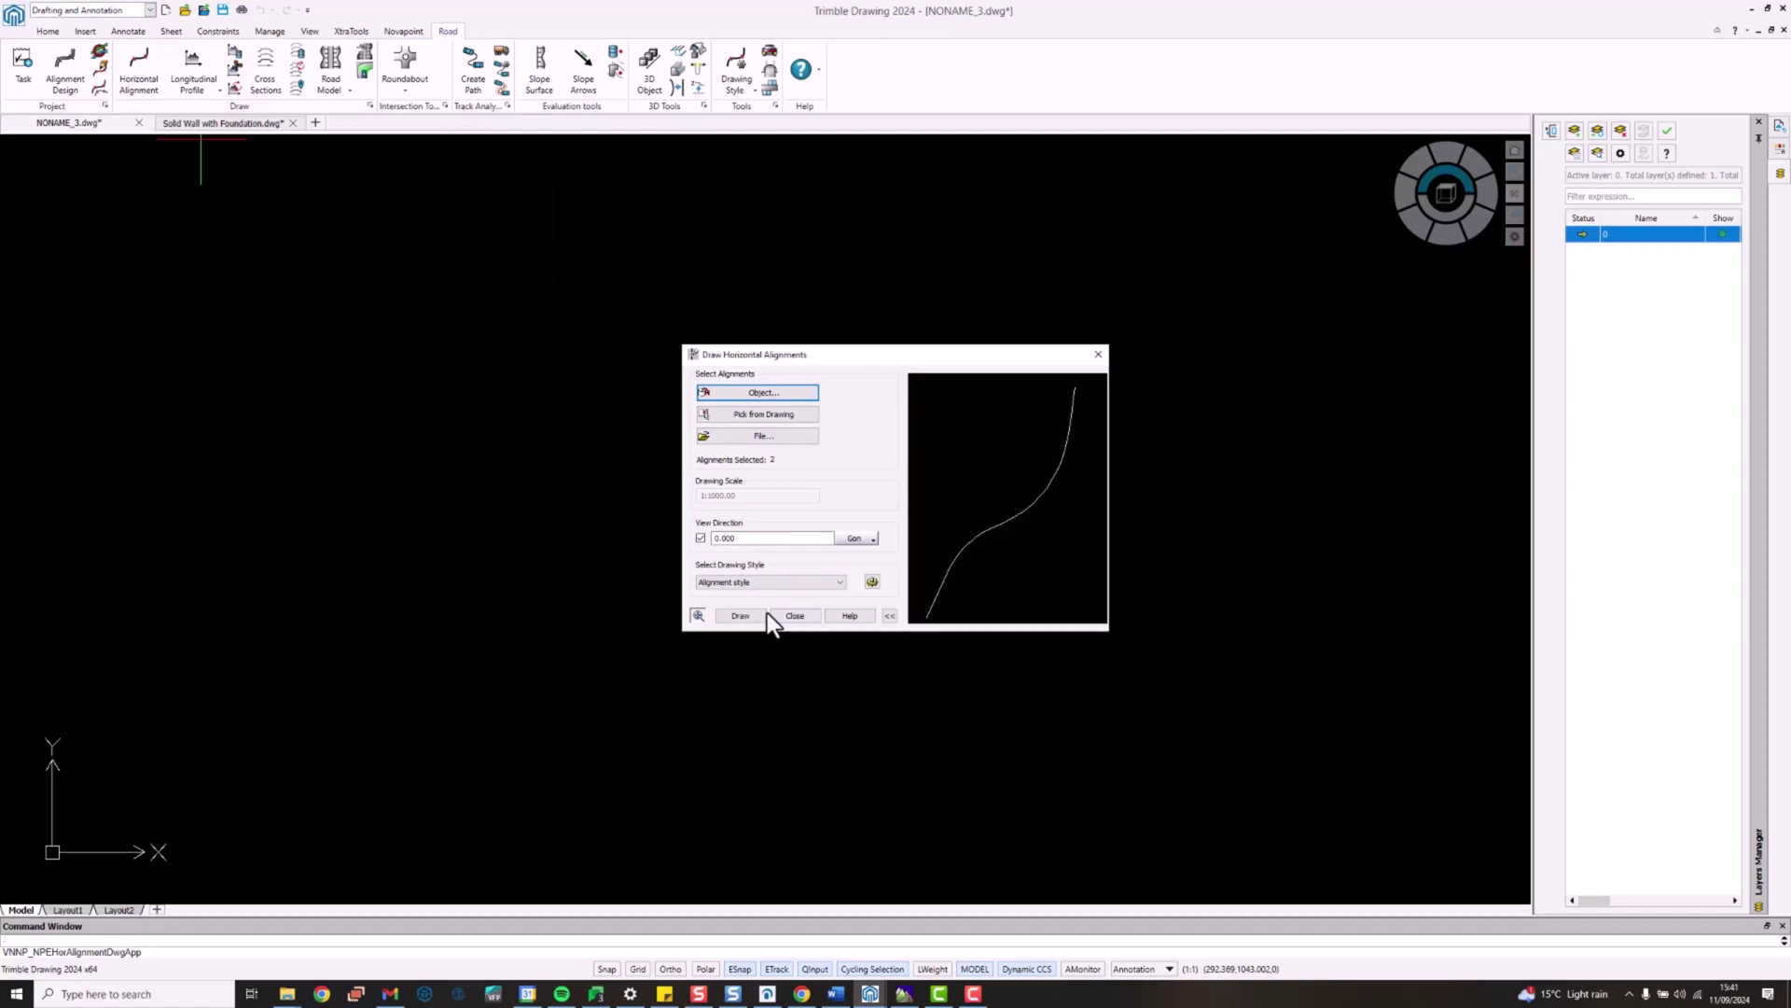
left_click(765, 615)
left_click(992, 564)
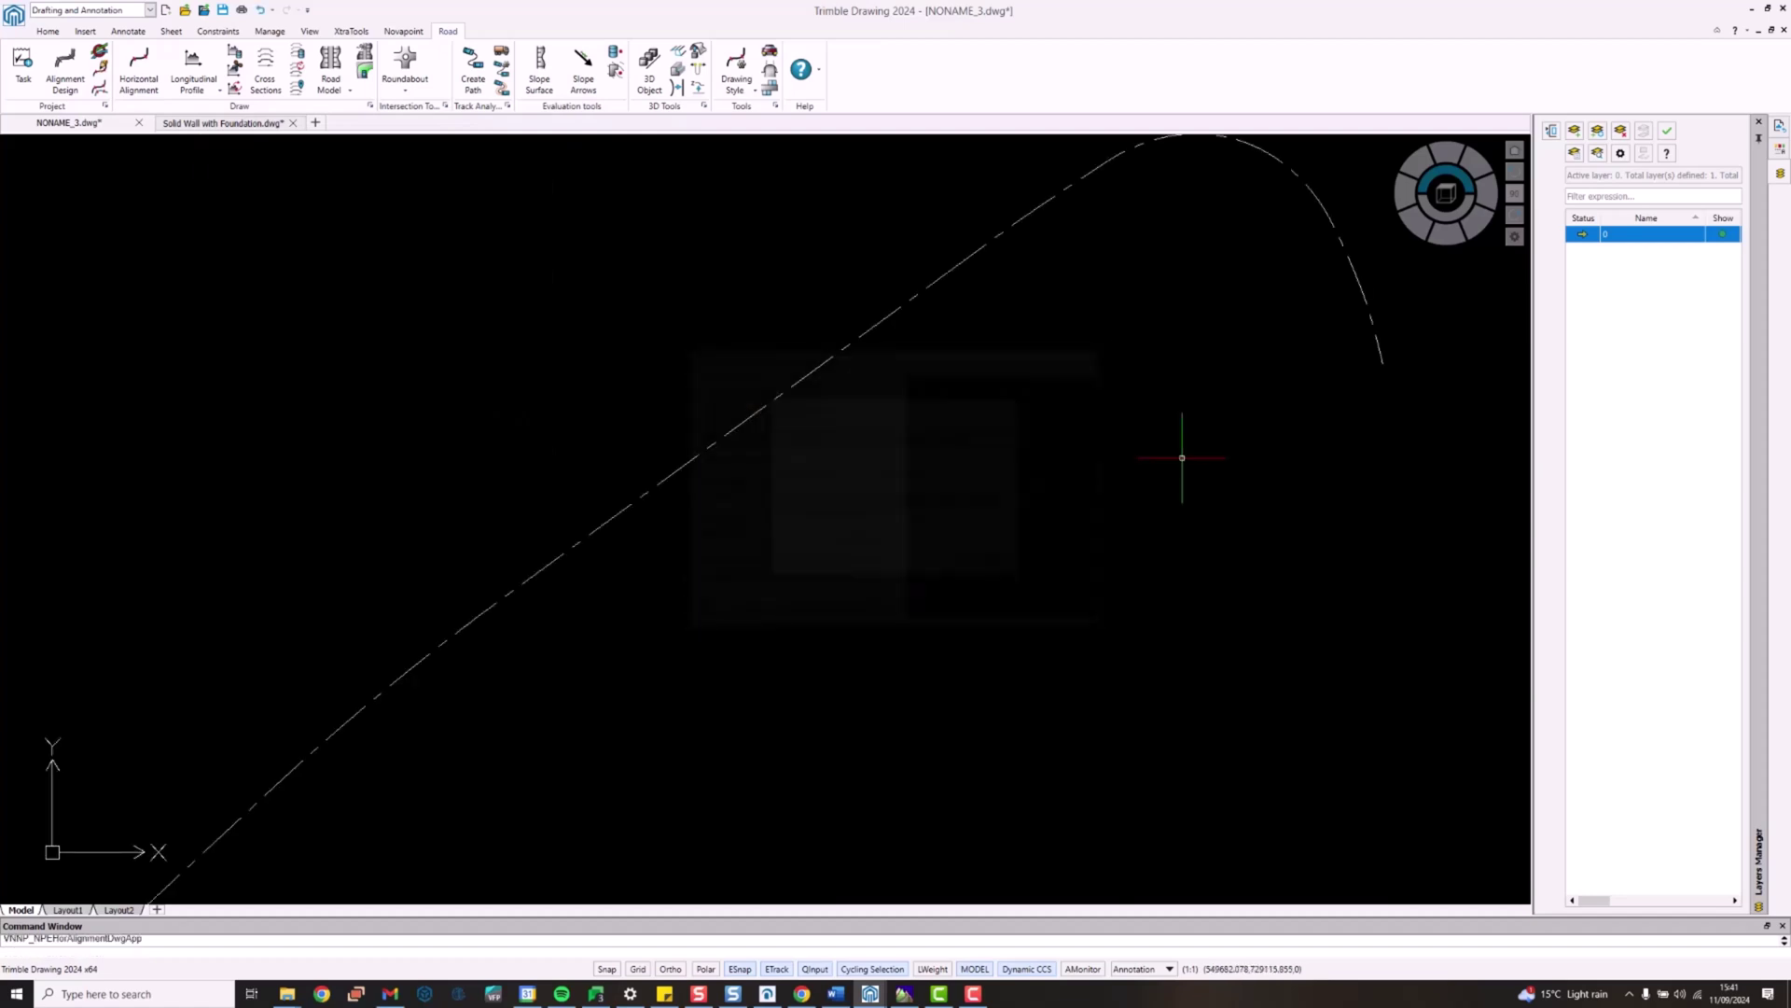
scroll(927, 424, "down", 3)
middle_click_drag(927, 432, 884, 411)
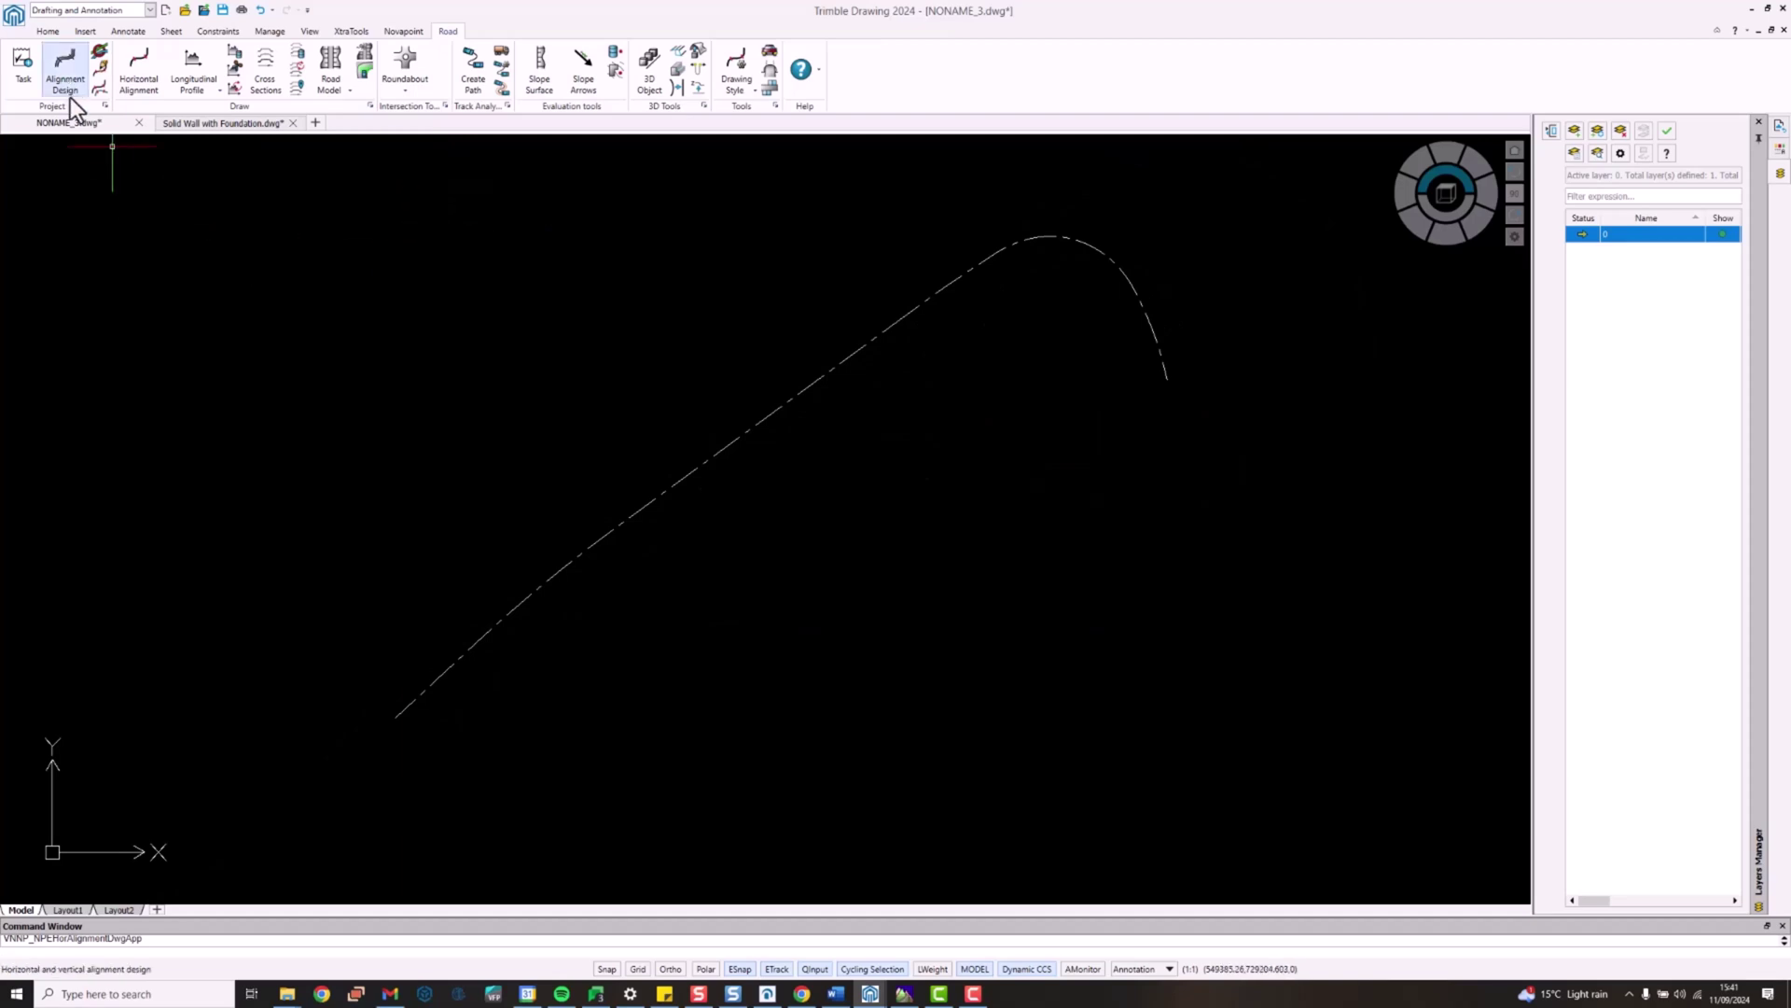
Step: In Alignment Design, load horizontal geometry from the drawing by picking the long, nearly straight P_ROAD MODEL 1000_9.99 polyline
left_click(86, 80)
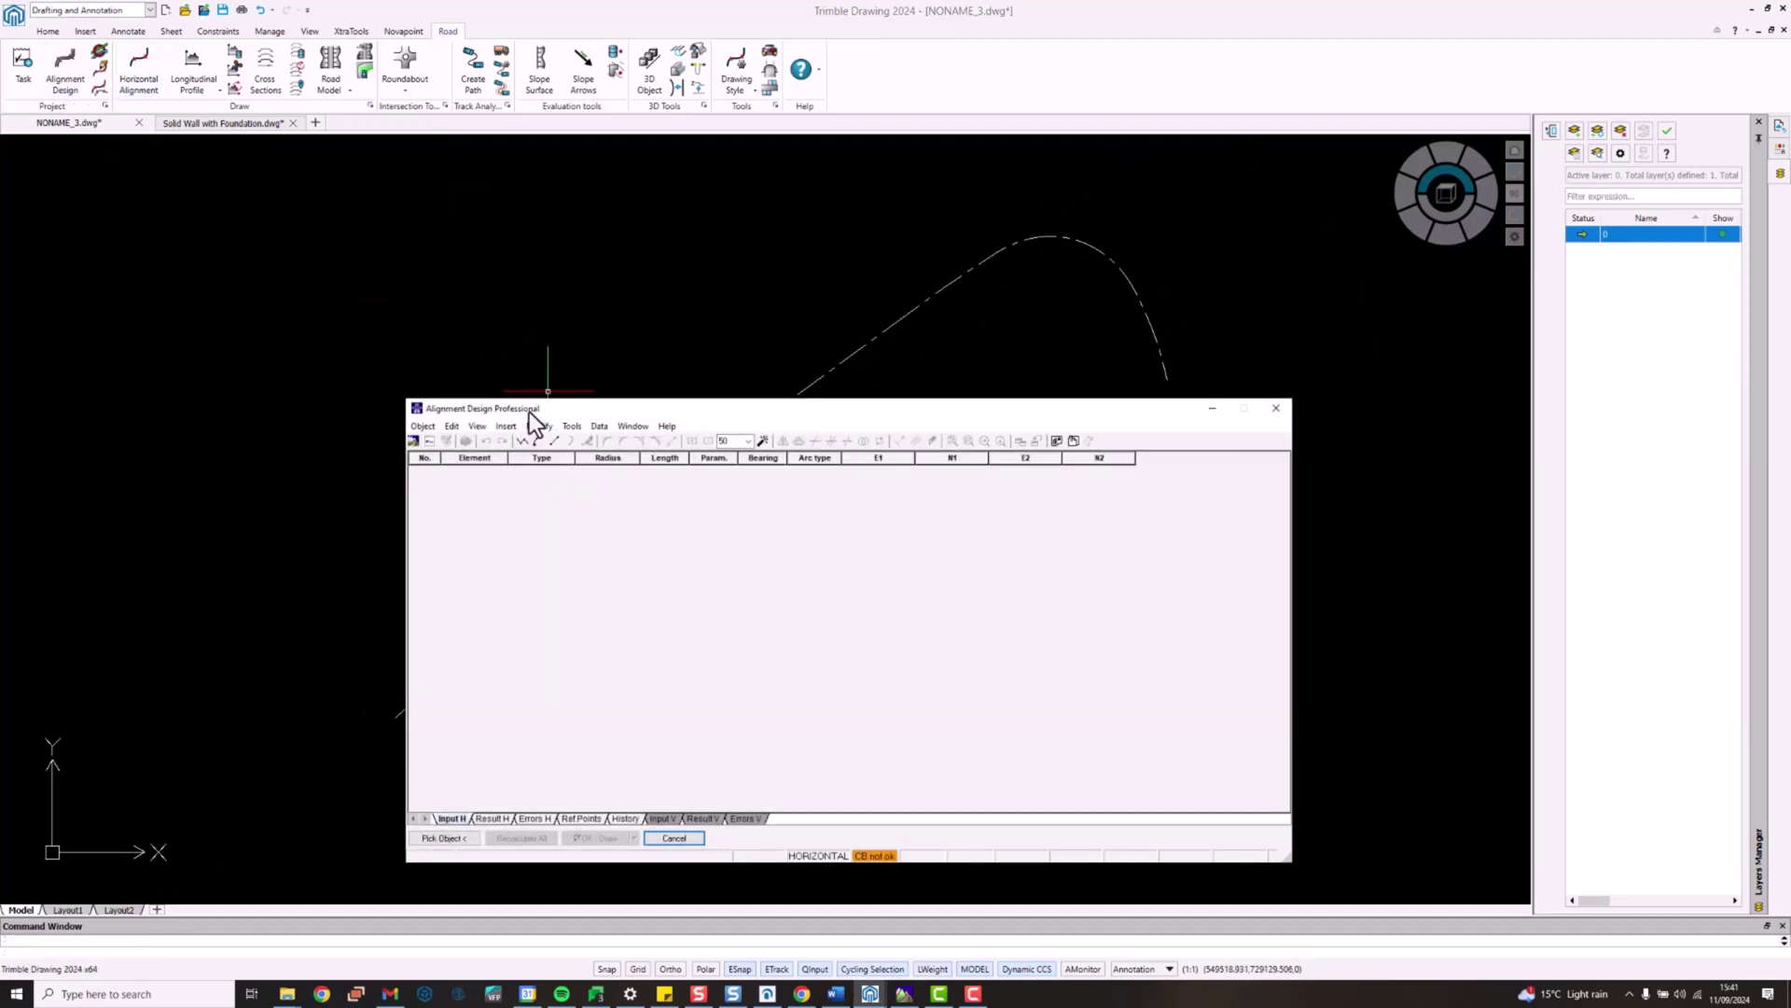
middle_click_drag(548, 391, 560, 279)
left_click(465, 492)
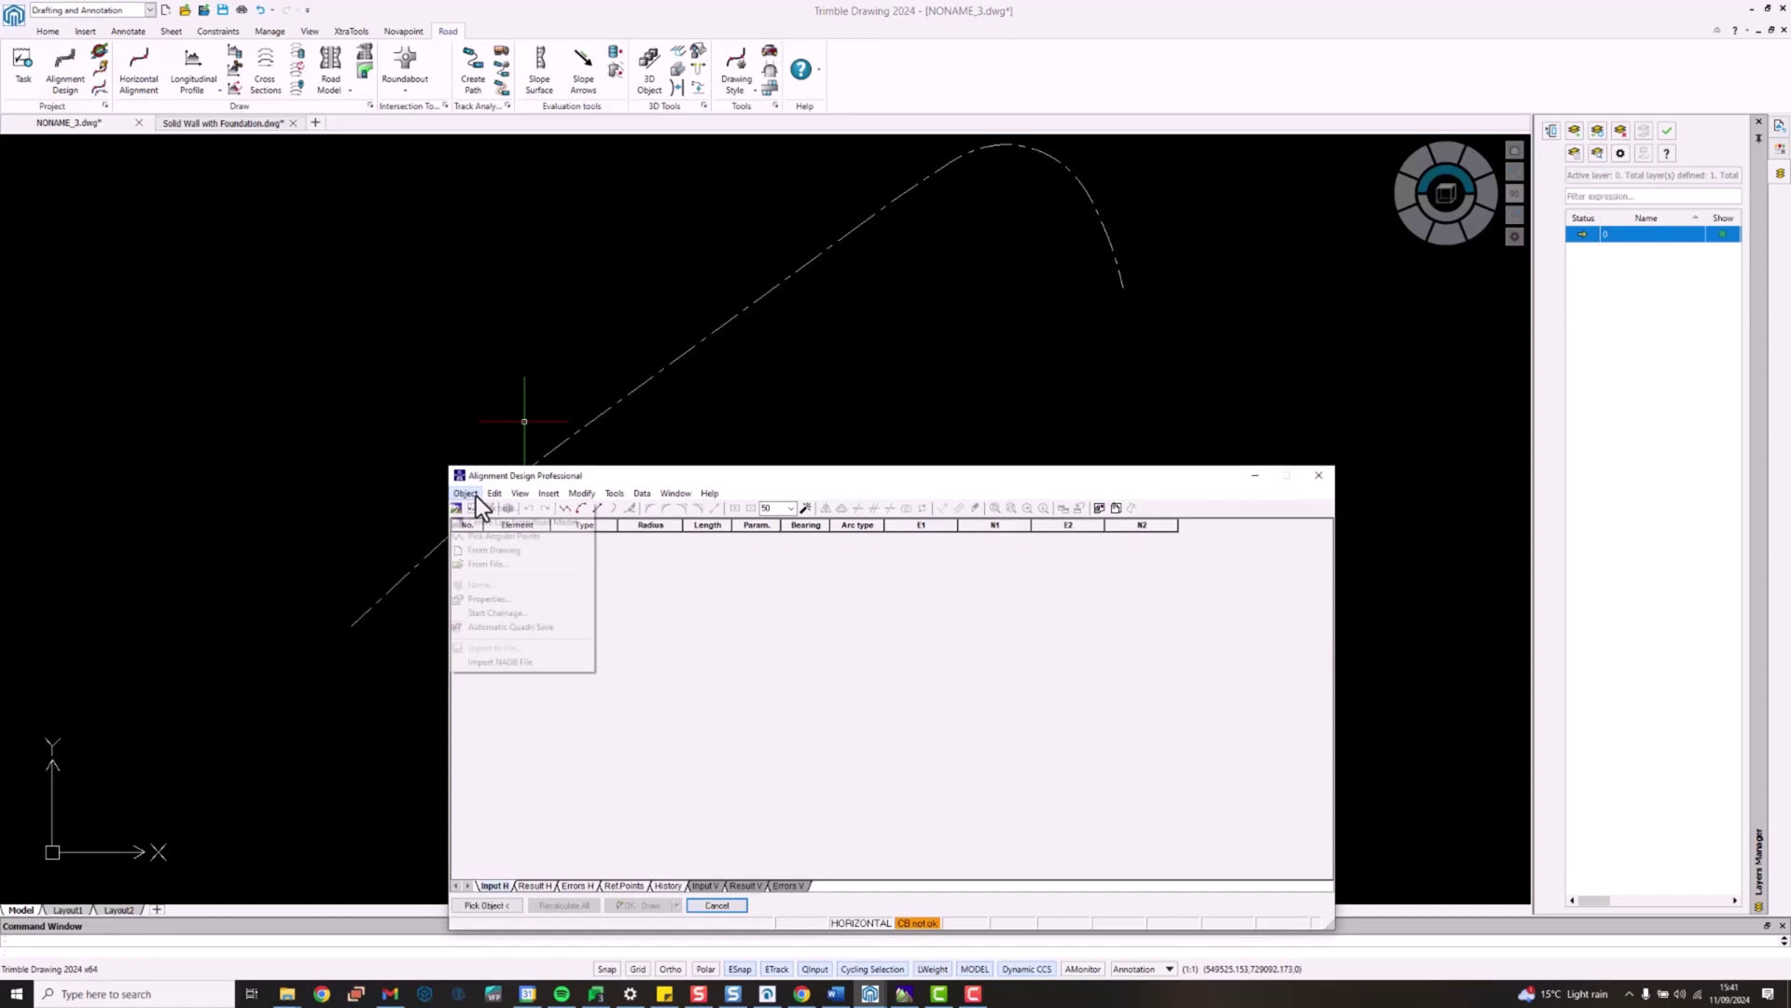
left_click(495, 550)
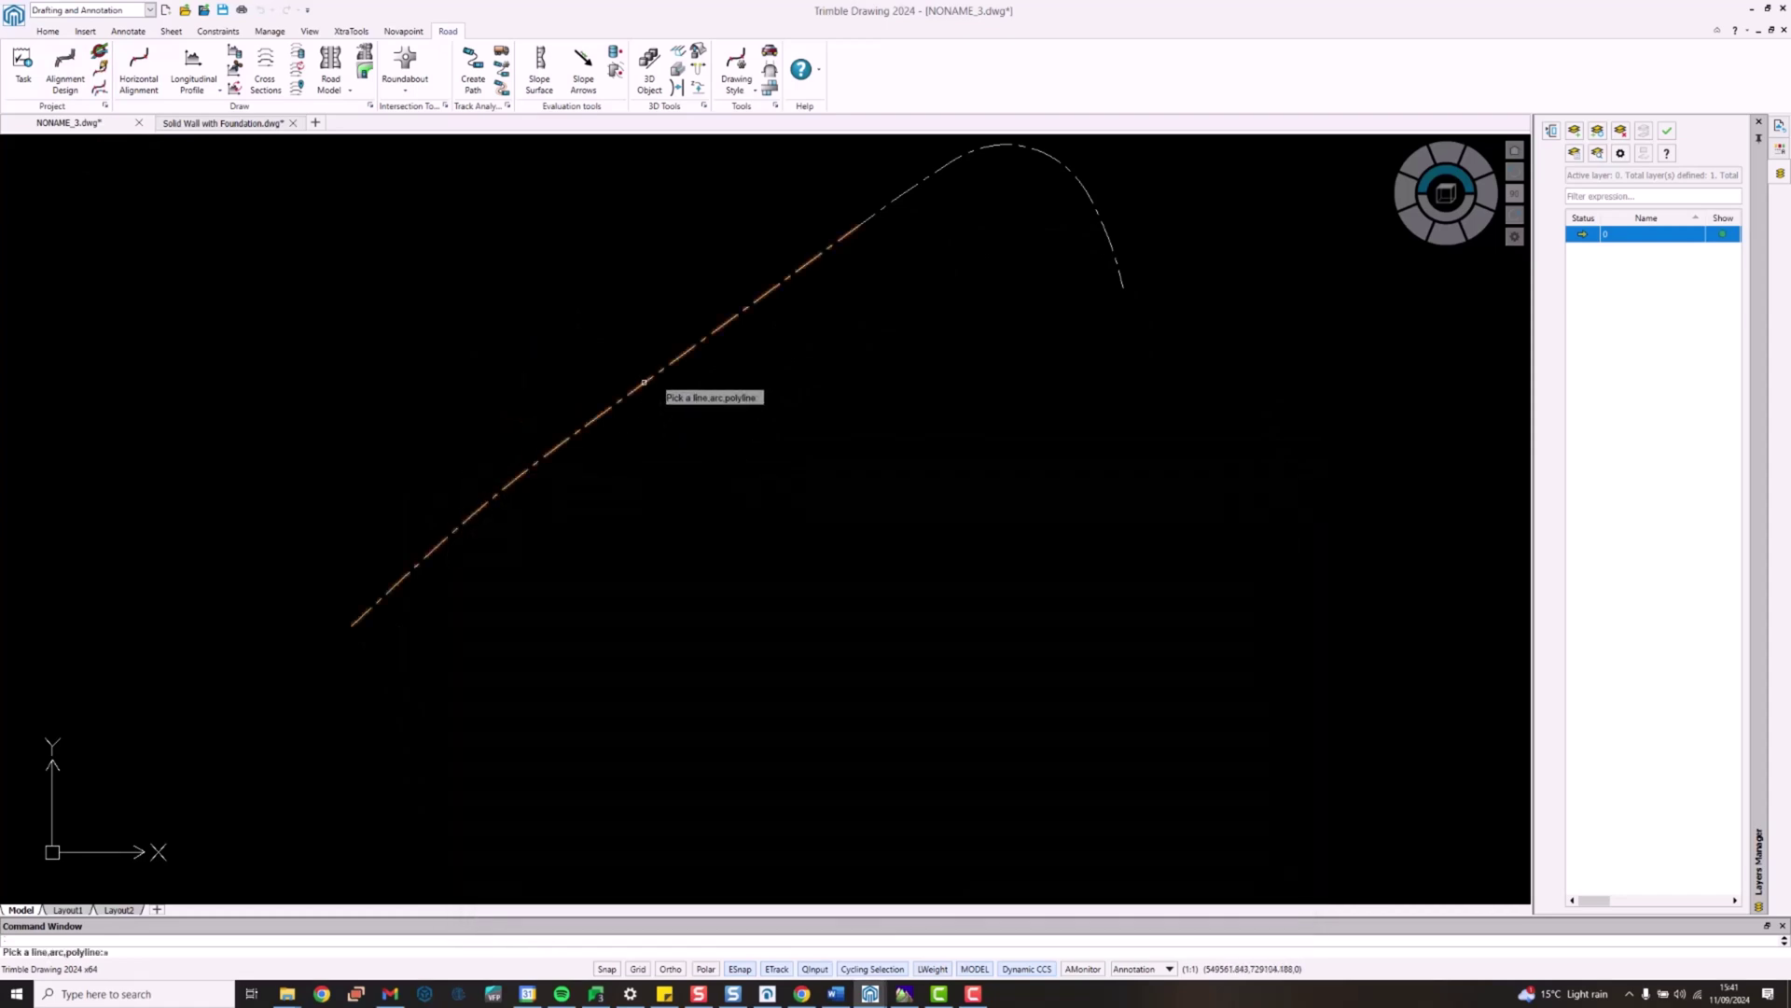
left_click(589, 405)
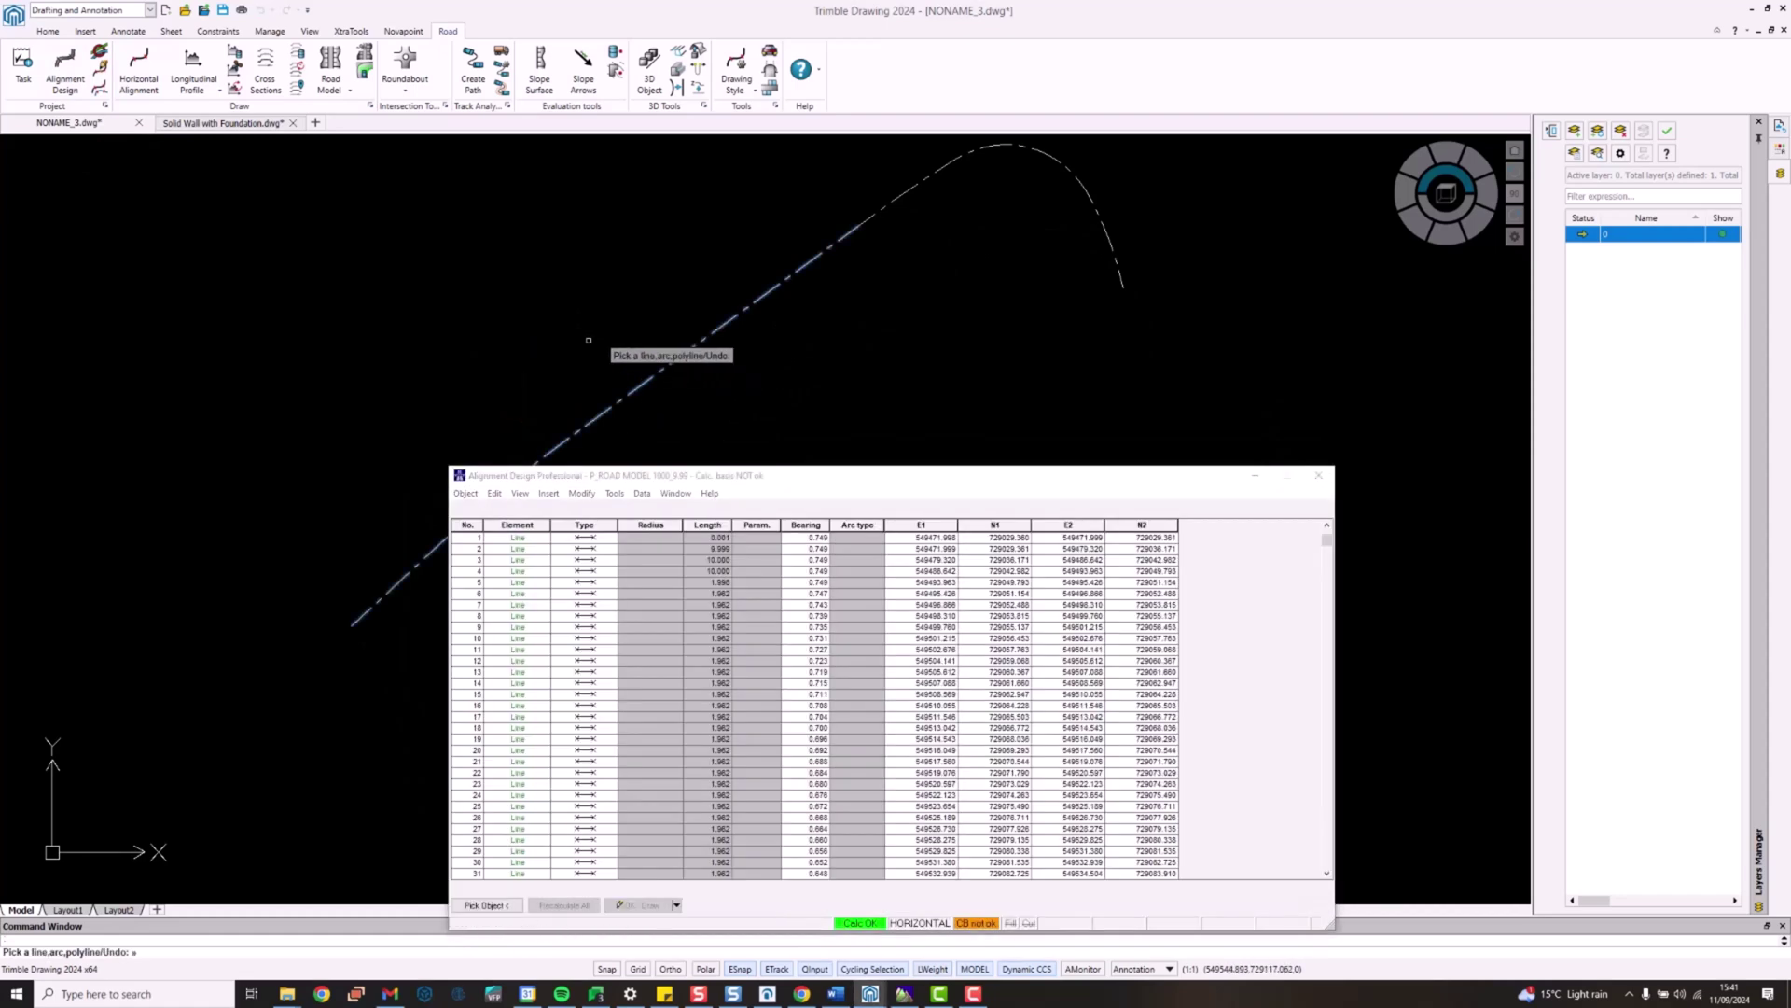
left_click_drag(775, 475, 774, 404)
middle_click_drag(854, 259, 838, 320)
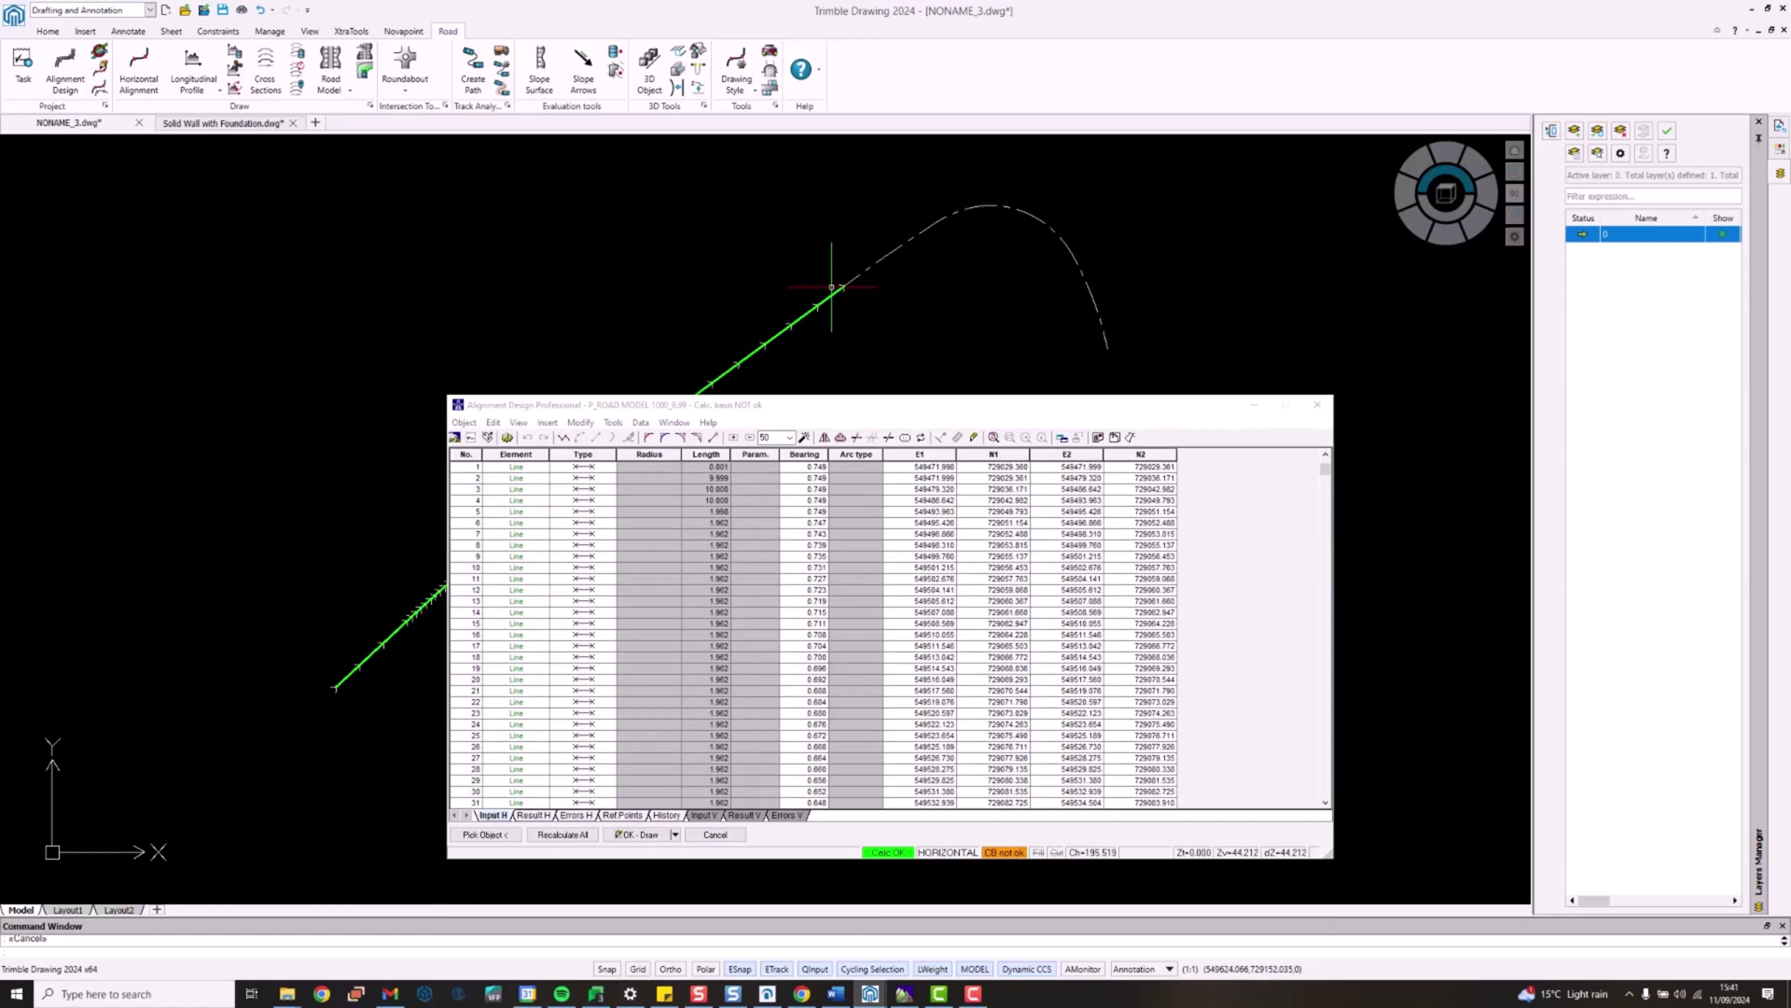
Step: Examine the junction where the loaded P_ROAD MODEL 1000_9.99 geometry meets the curved P_ROAD MODEL 1000_3-4_9.99 polyline
scroll(837, 290, "up", 2)
scroll(837, 291, "up", 3)
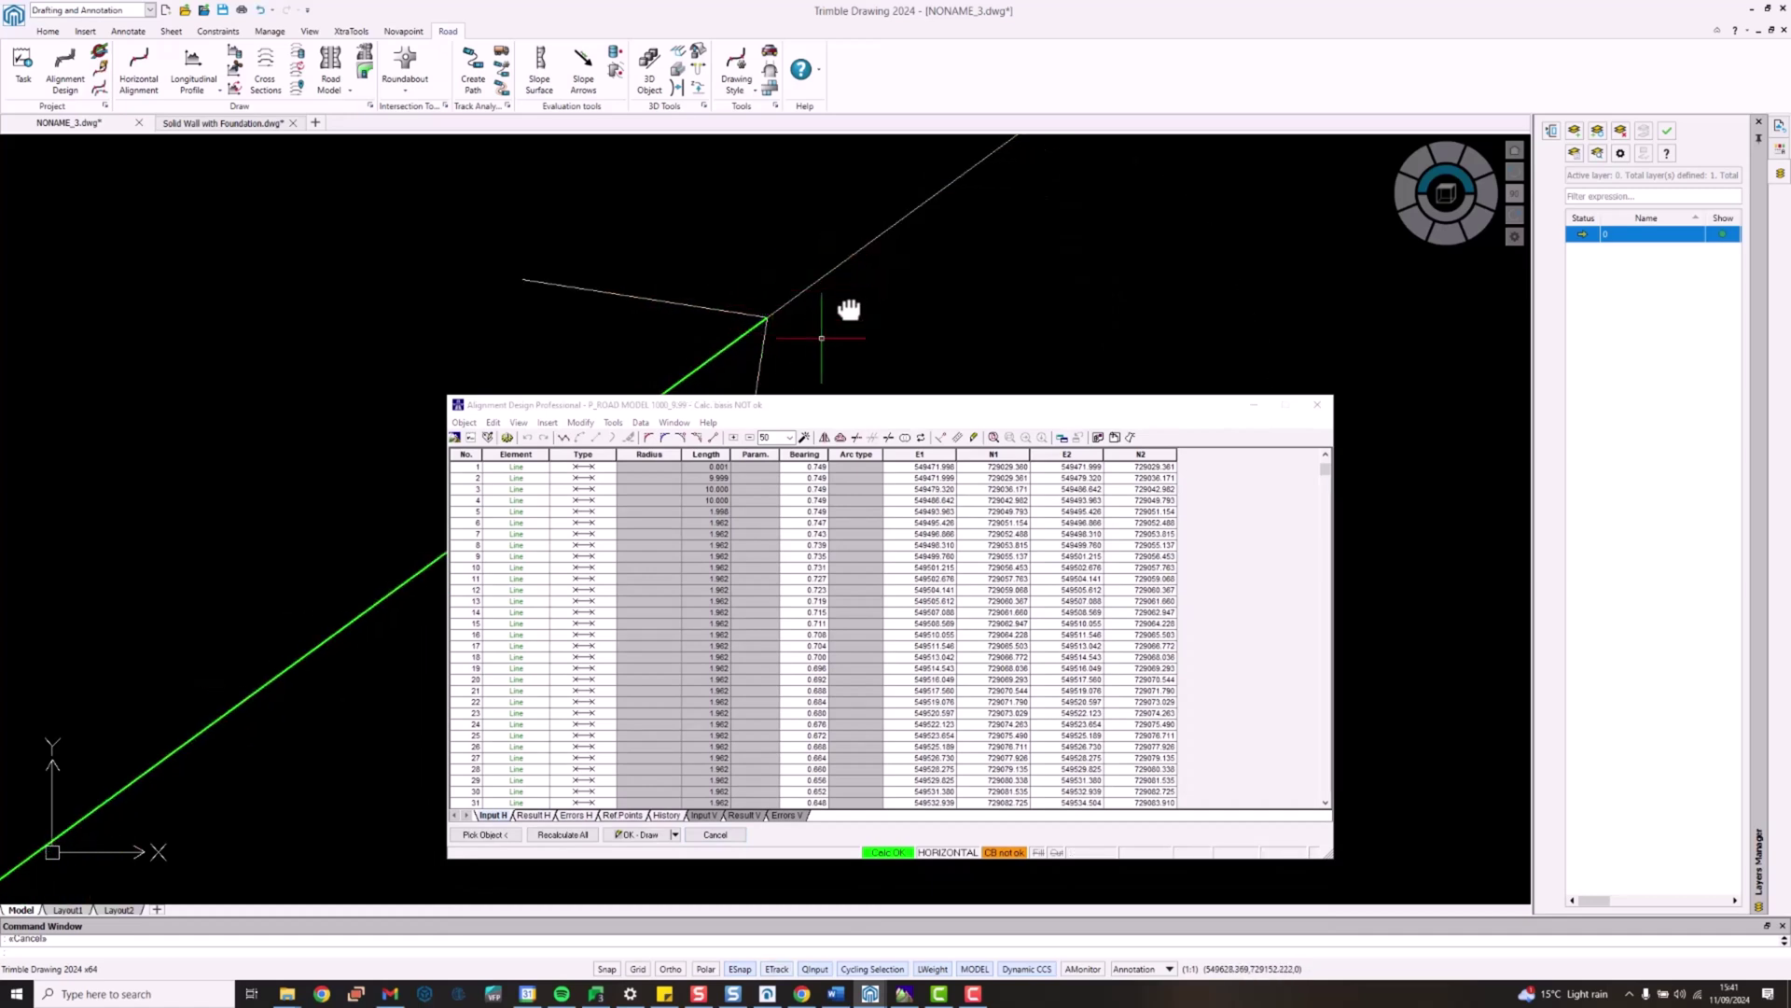
scroll(861, 291, "up", 6)
left_click(896, 252)
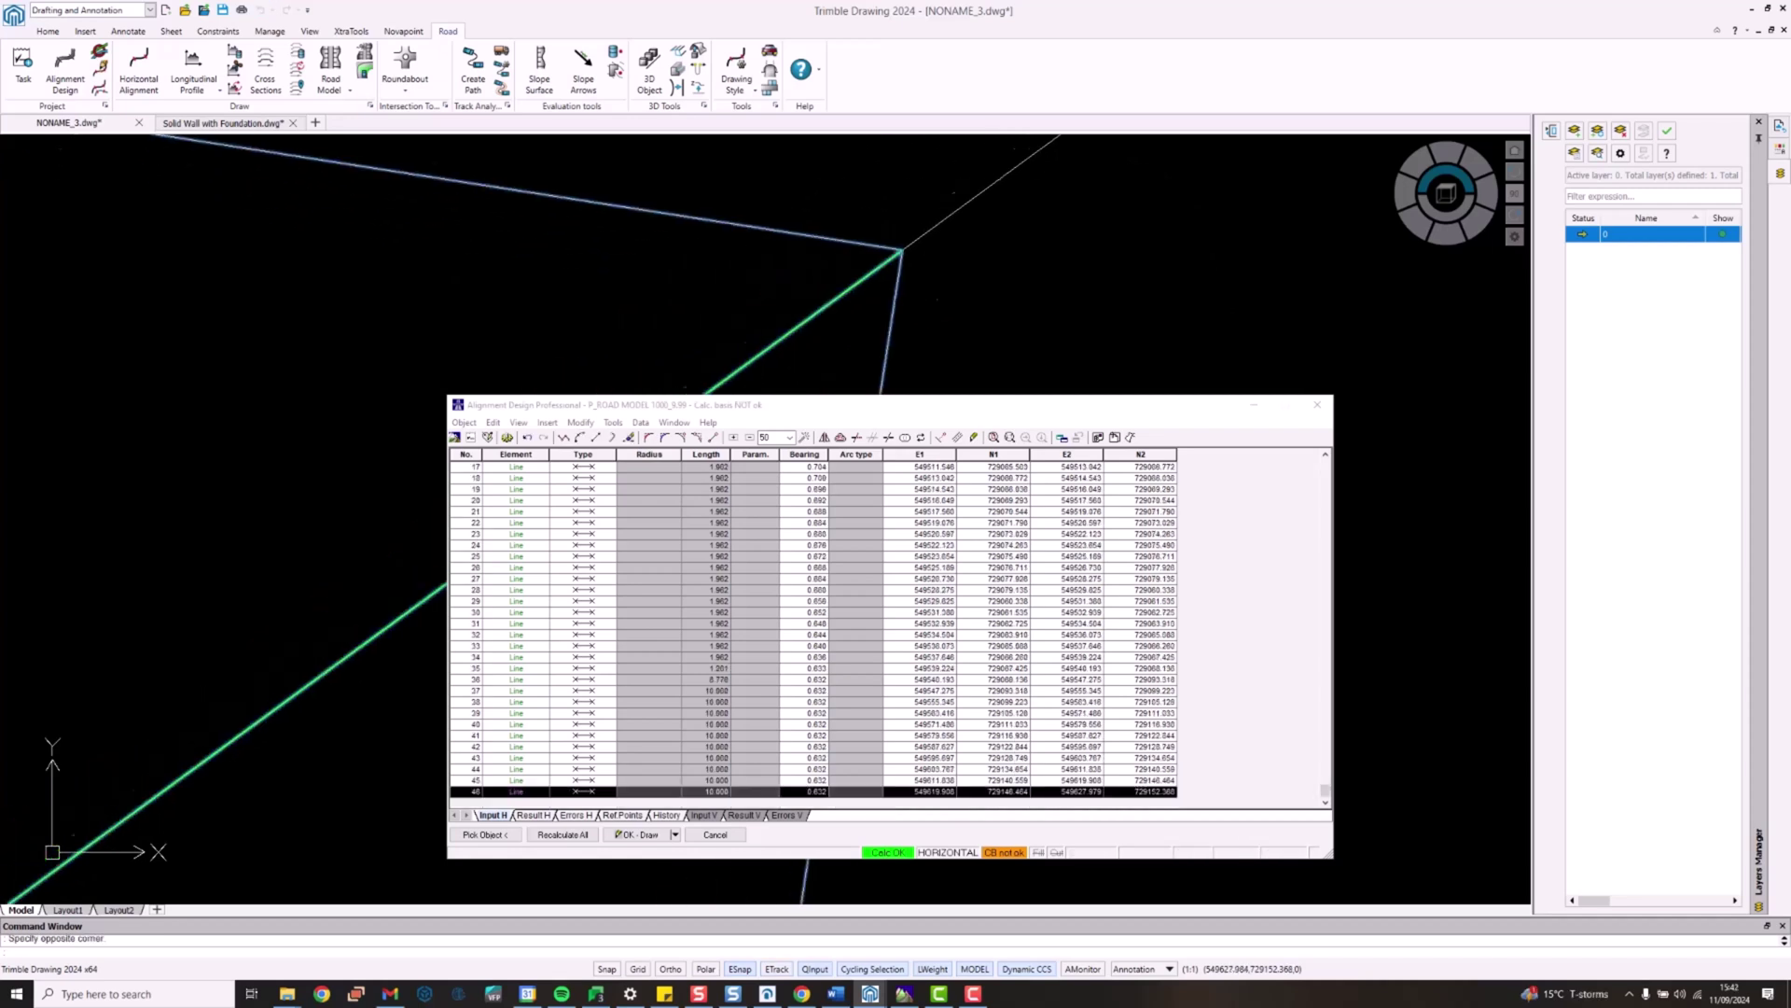
scroll(942, 249, "up", 3)
scroll(736, 239, "up", 4)
middle_click_drag(788, 265, 1017, 253)
scroll(808, 260, "up", 4)
middle_click_drag(647, 174, 817, 251)
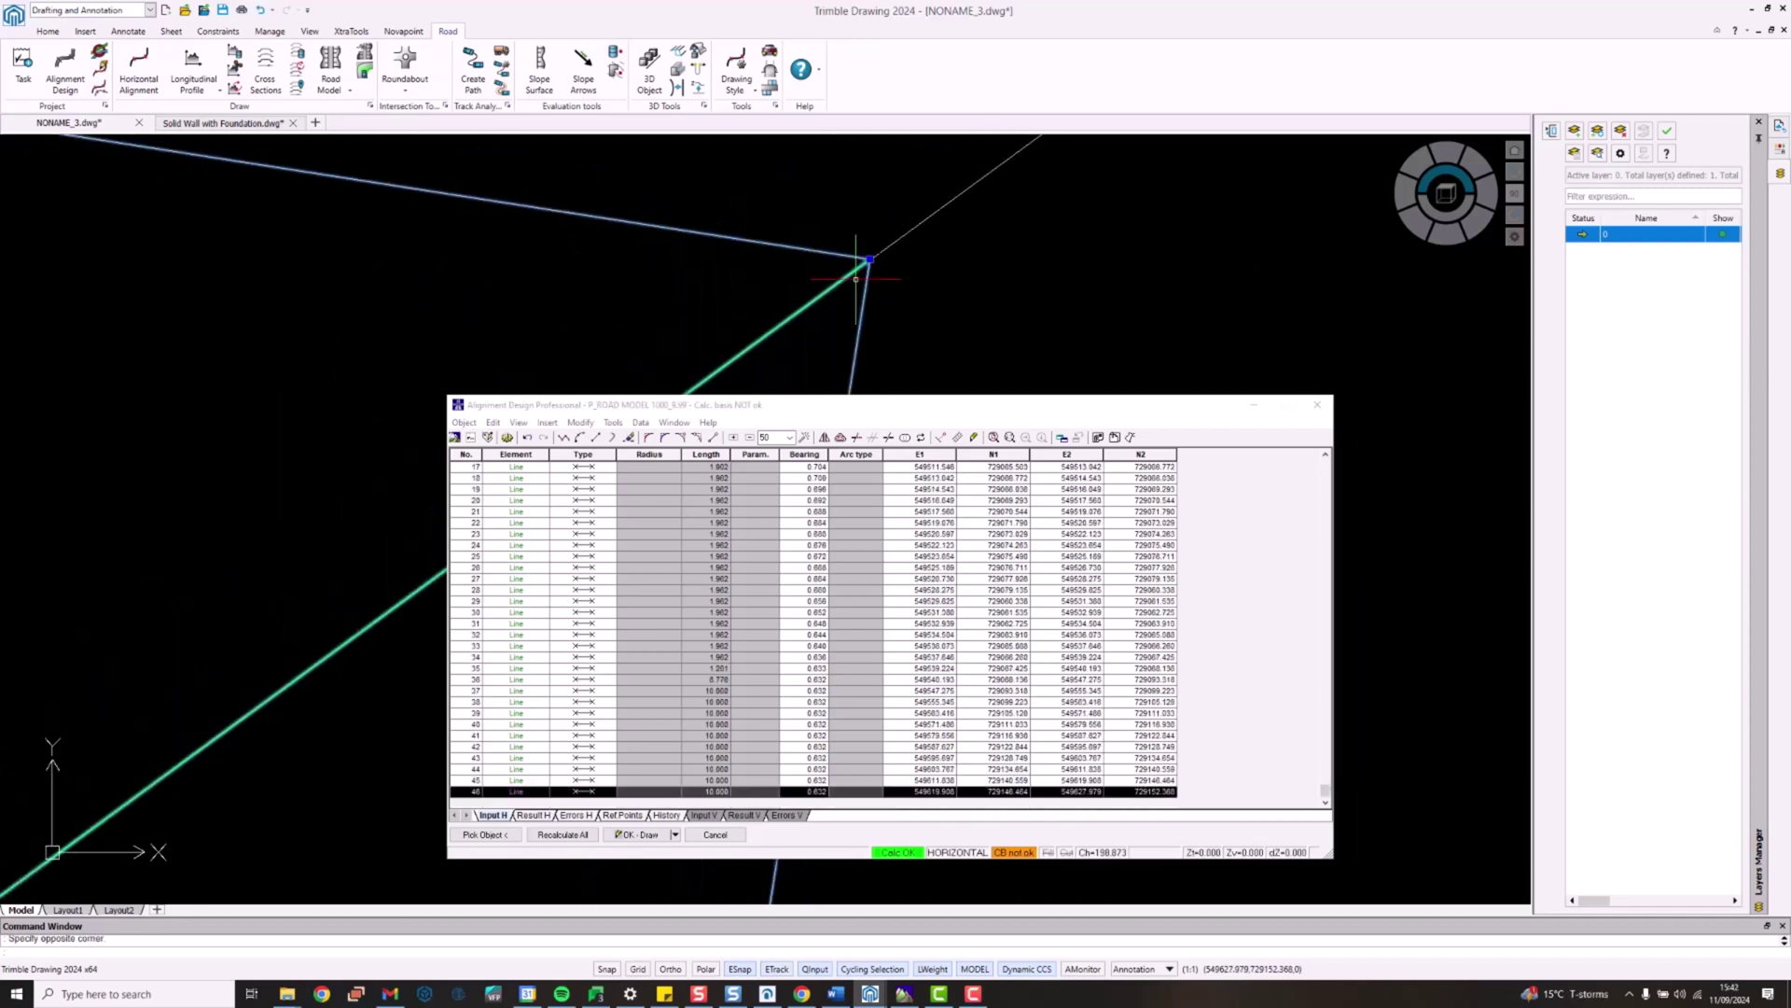
scroll(816, 251, "up", 4)
scroll(1066, 232, "up", 4)
mouse_move(1180, 272)
middle_mouse_down()
mouse_move(1031, 289)
mouse_move(844, 255)
middle_mouse_up()
left_click(837, 255)
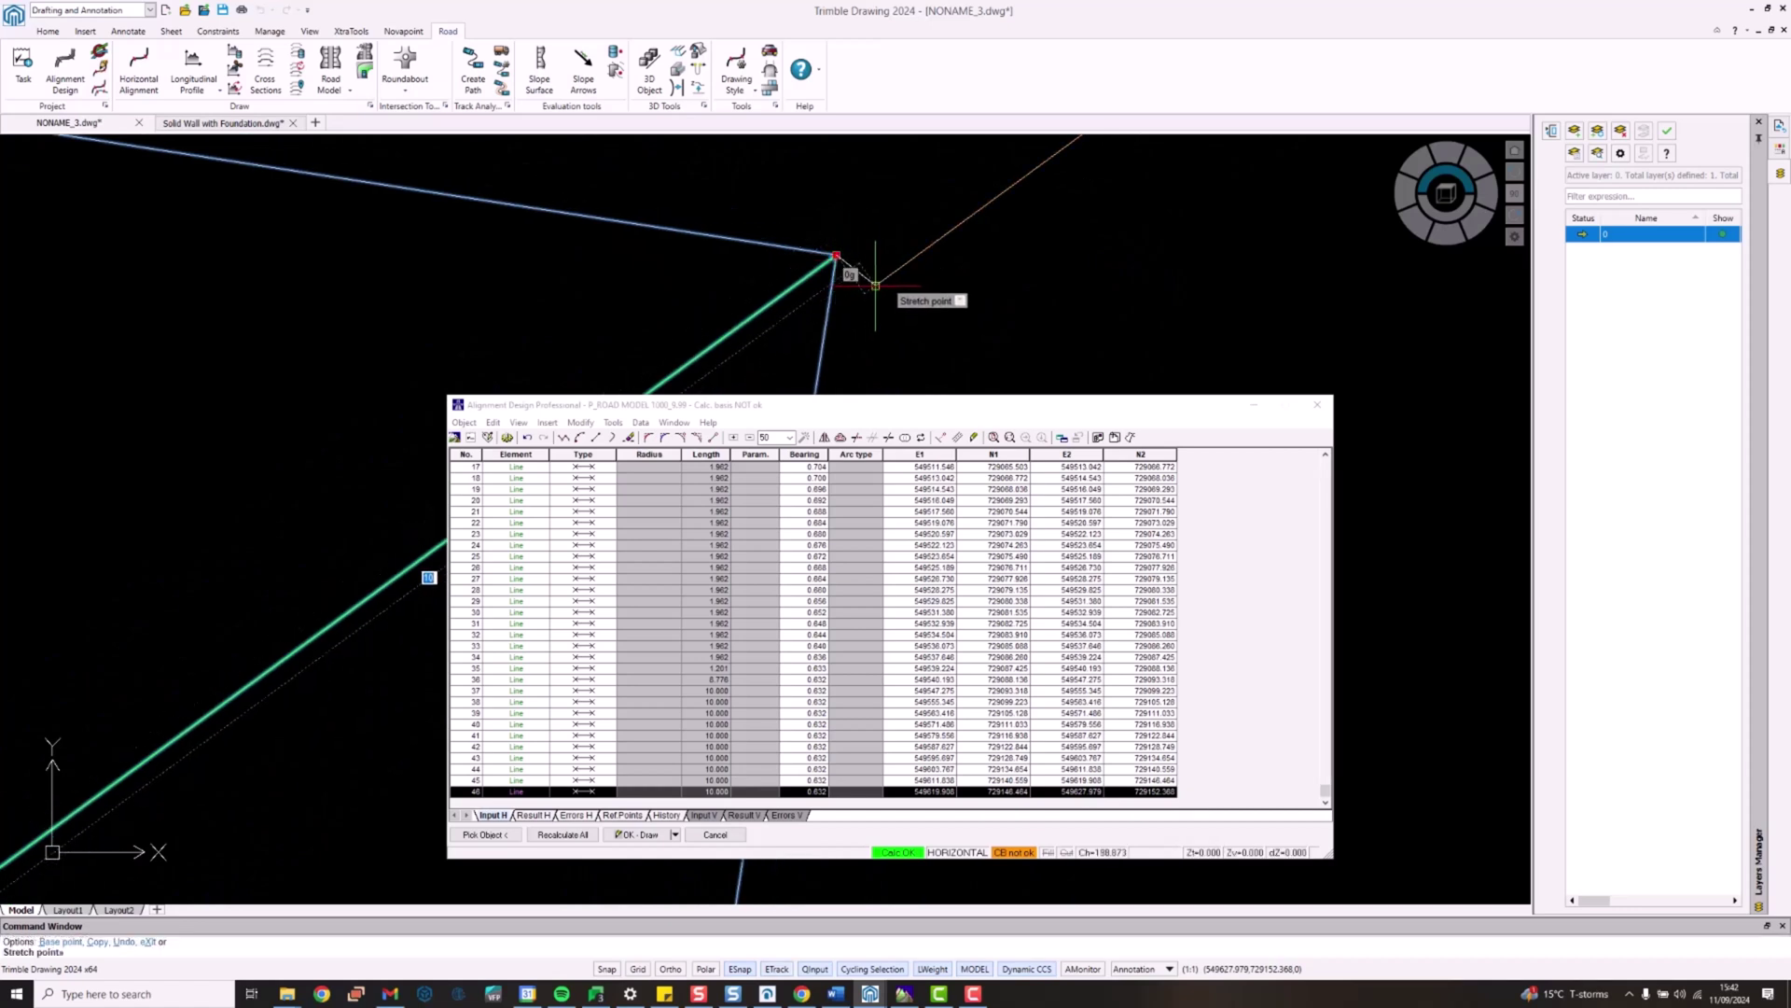
left_click(875, 286)
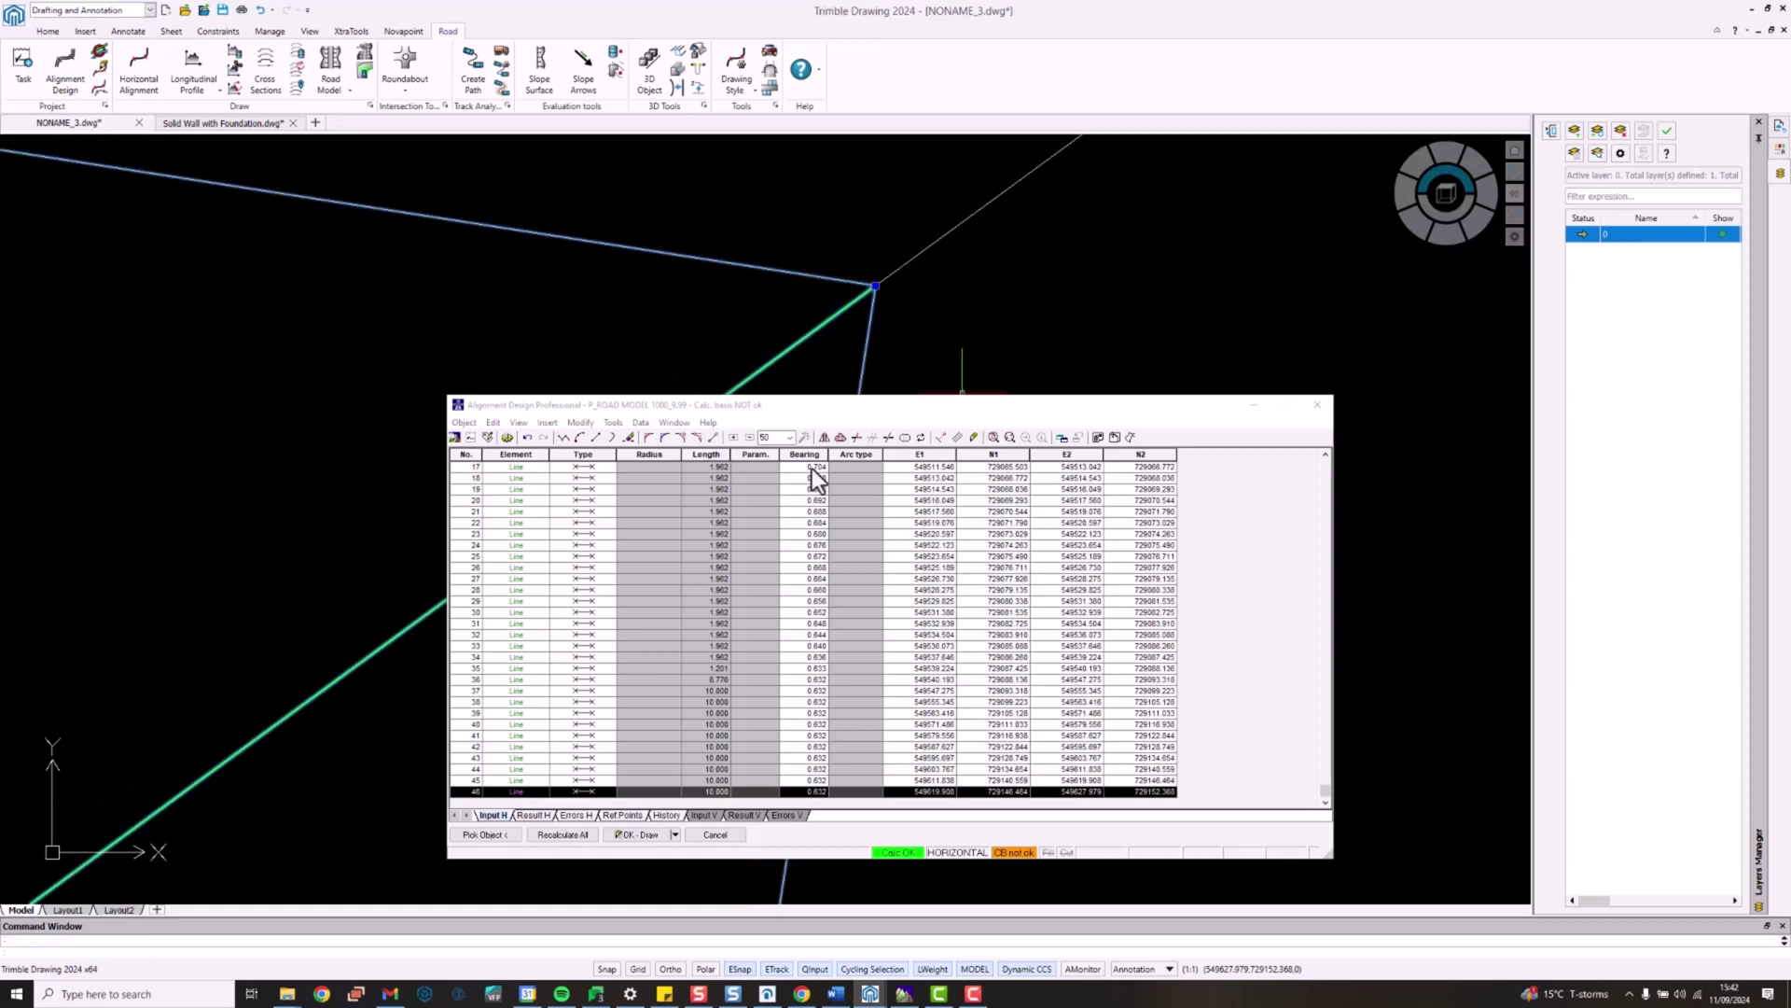
Step: Connect the curved P_ROAD MODEL 1000_3-4_9.99 polyline to the end of the loaded alignment, using the Connect modification
left_click(841, 407)
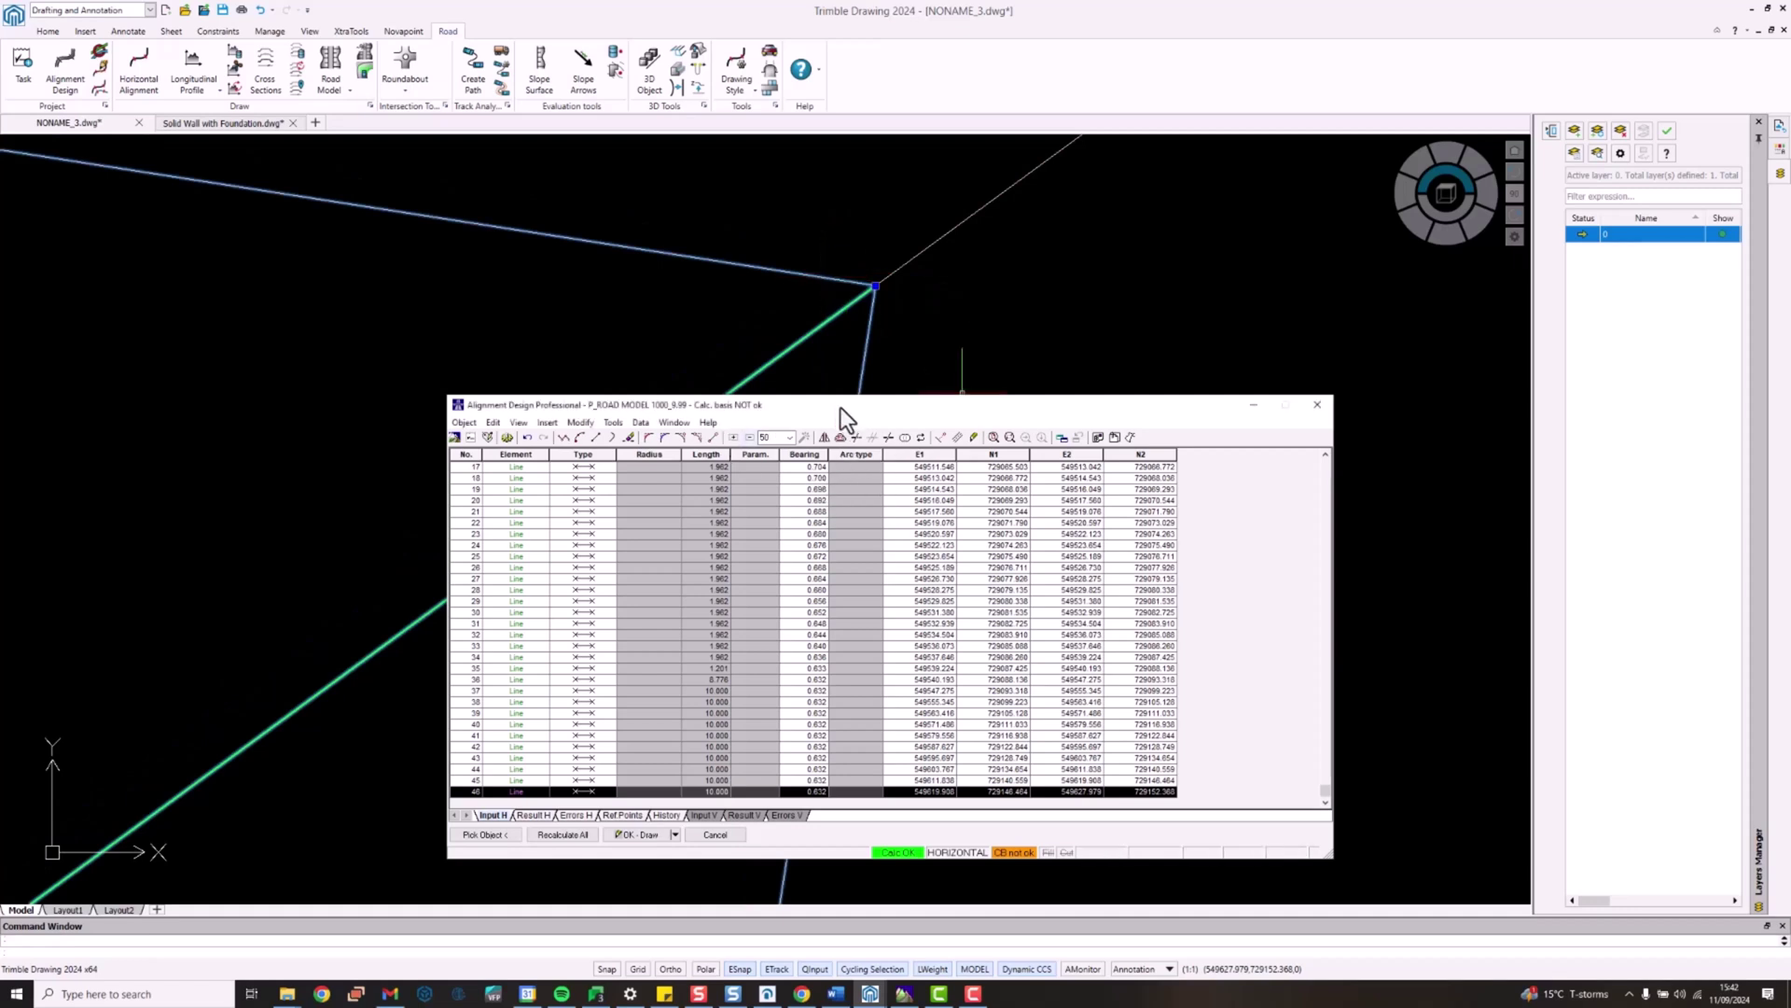
left_click(590, 426)
mouse_move(608, 648)
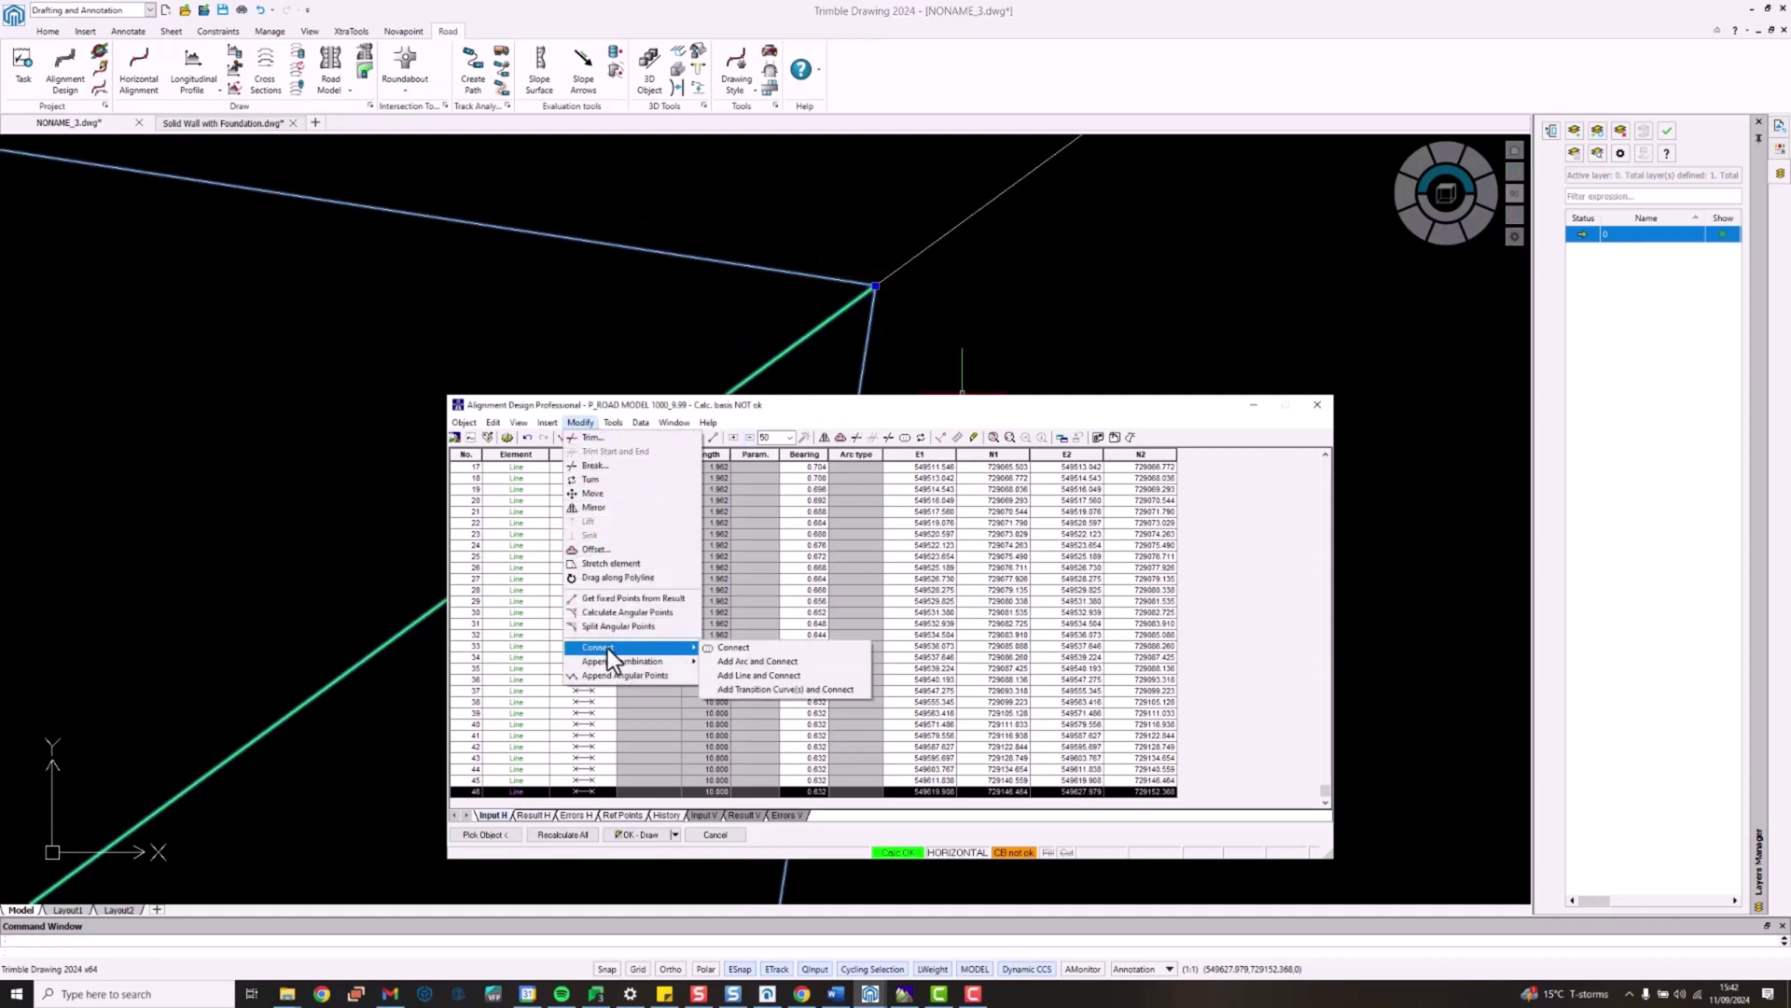
left_click(726, 646)
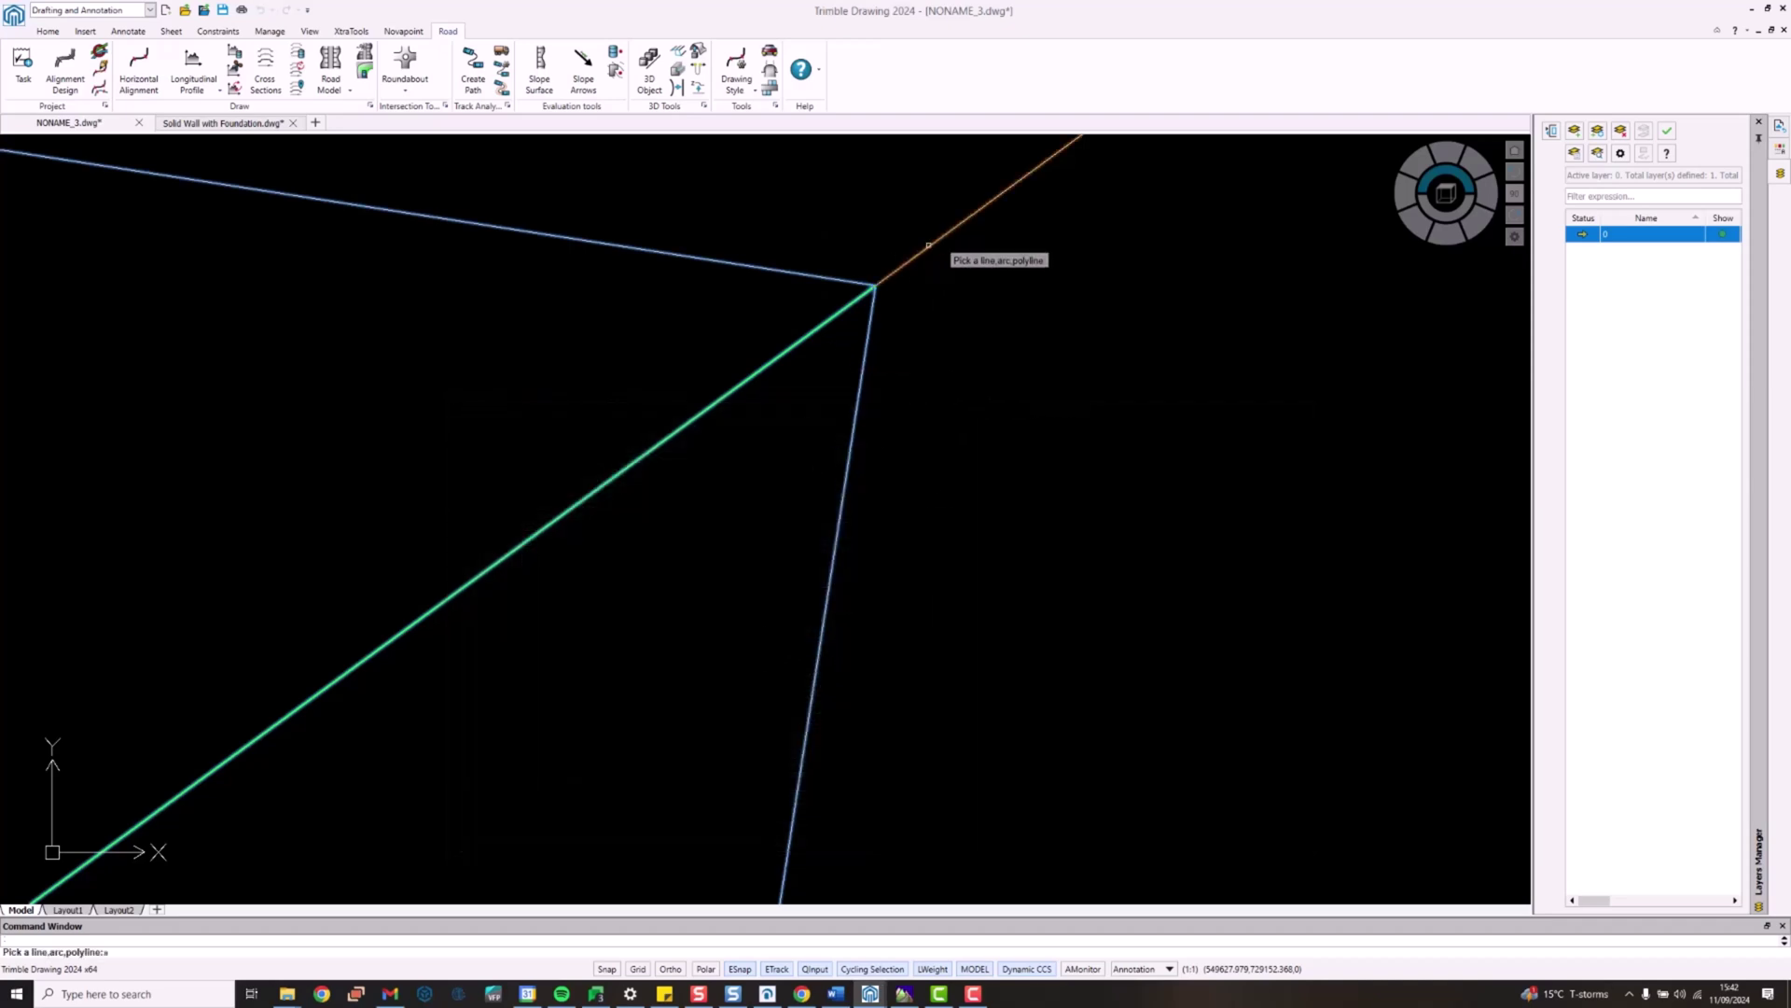
left_click(930, 246)
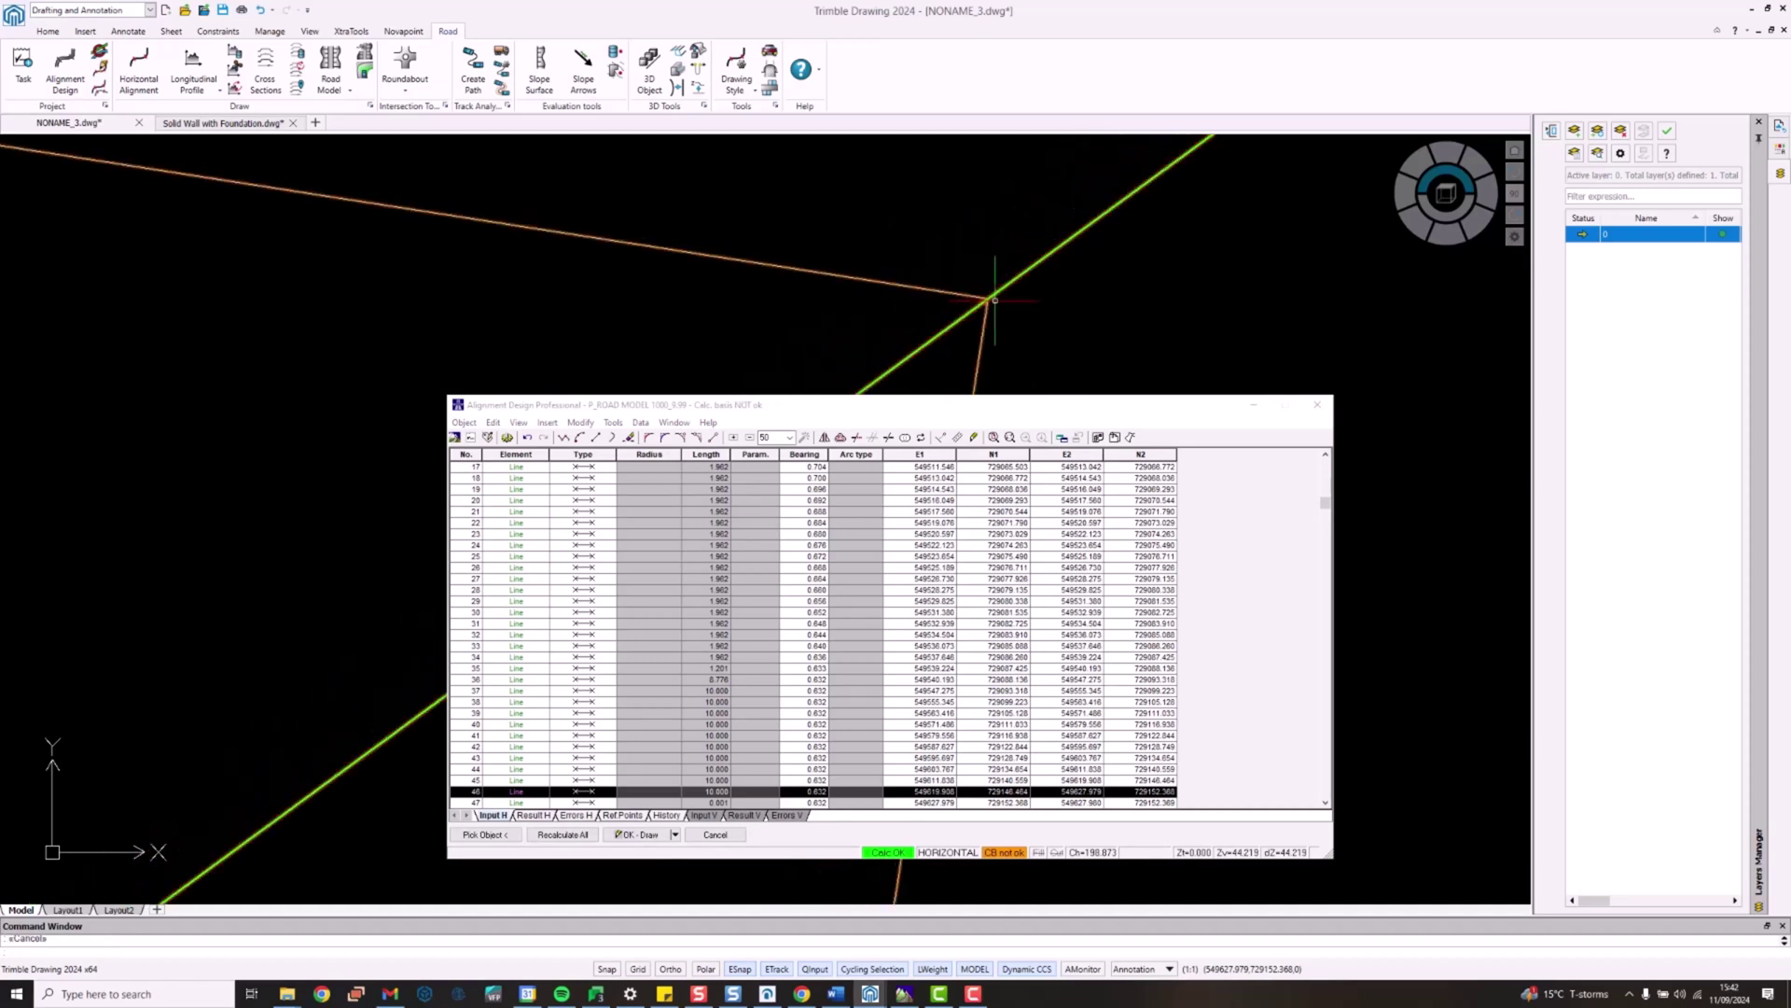
Step: Examine the connected alignment along its full length, checking its chainage direction and the available option for turning it
scroll(1030, 303, "down", 20)
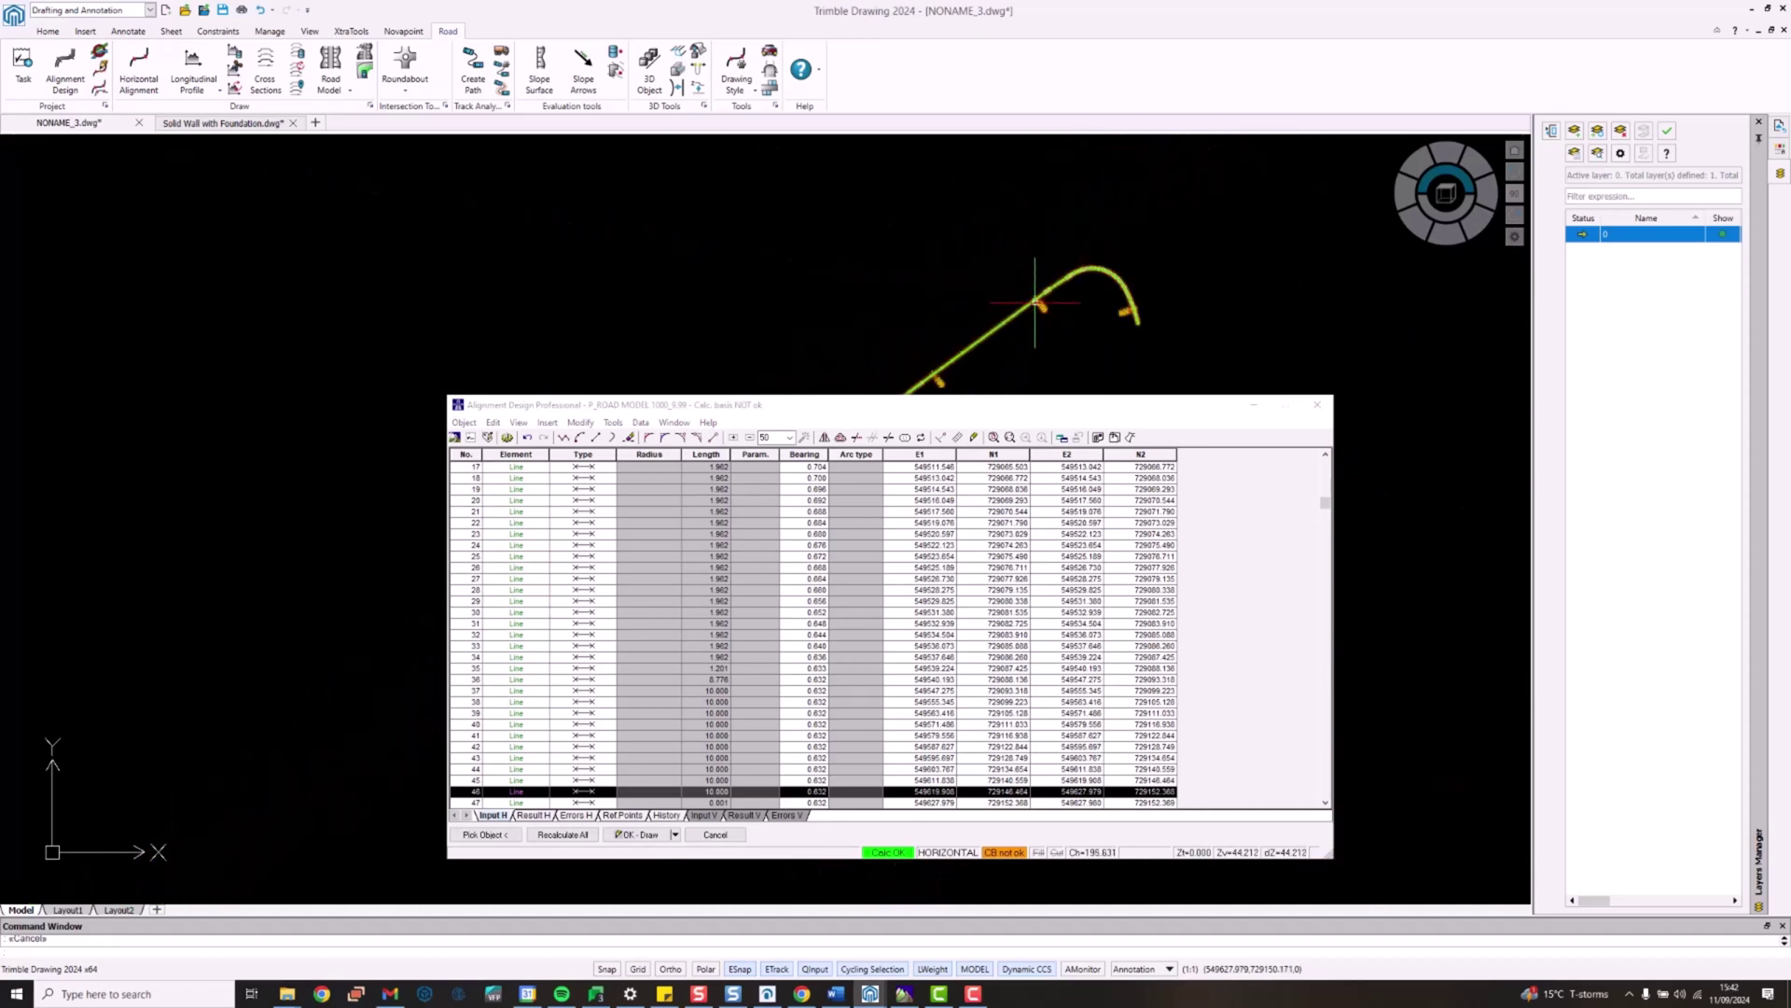
middle_click_drag(1029, 328, 949, 218)
left_click_drag(975, 404, 1006, 457)
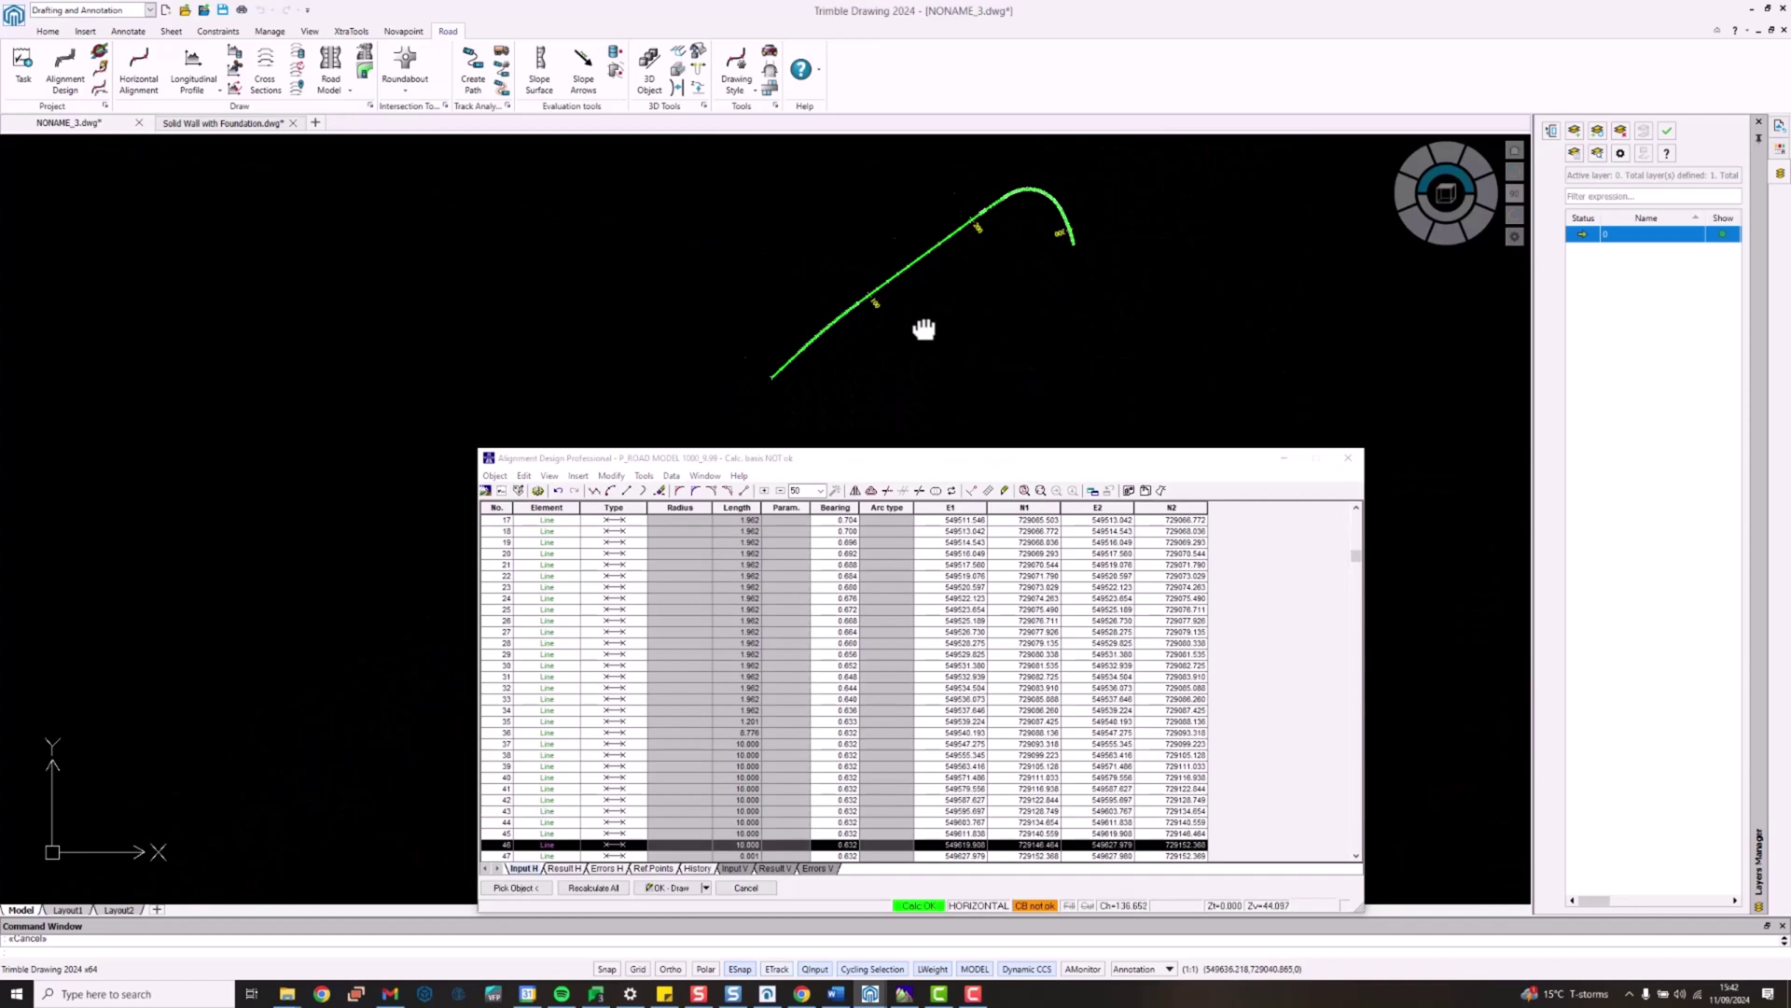
middle_click_drag(928, 332, 873, 303)
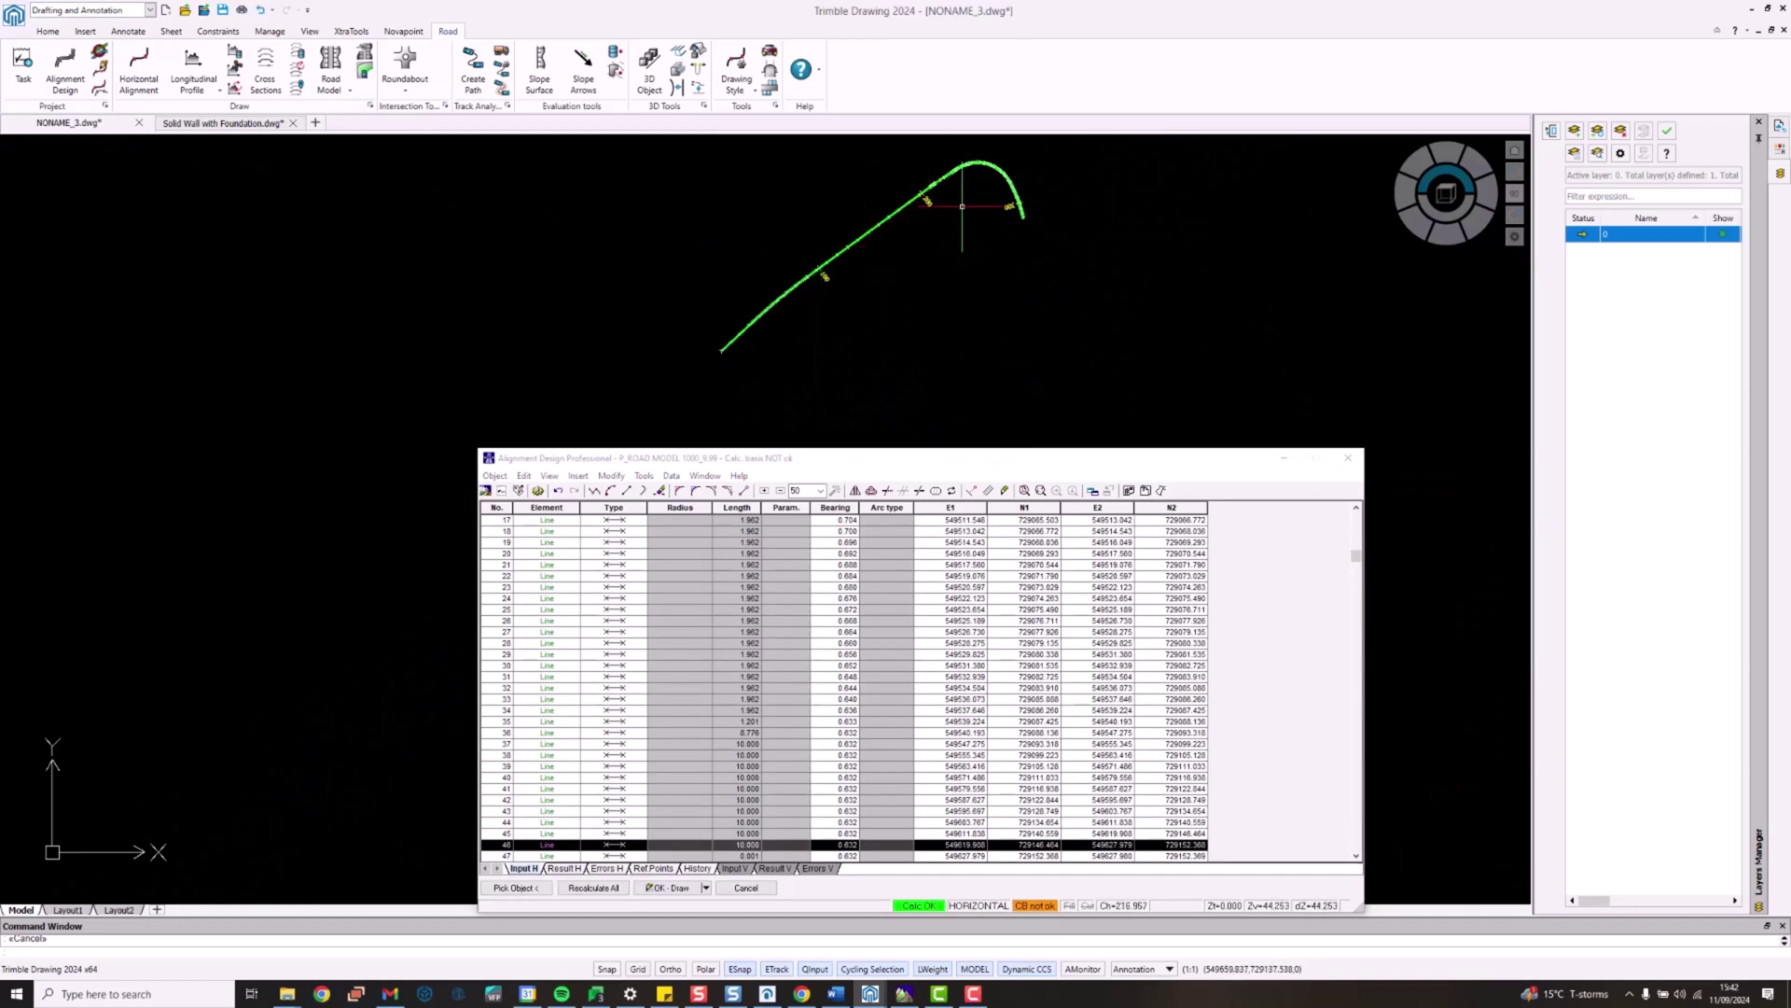
middle_click_drag(960, 210, 923, 263)
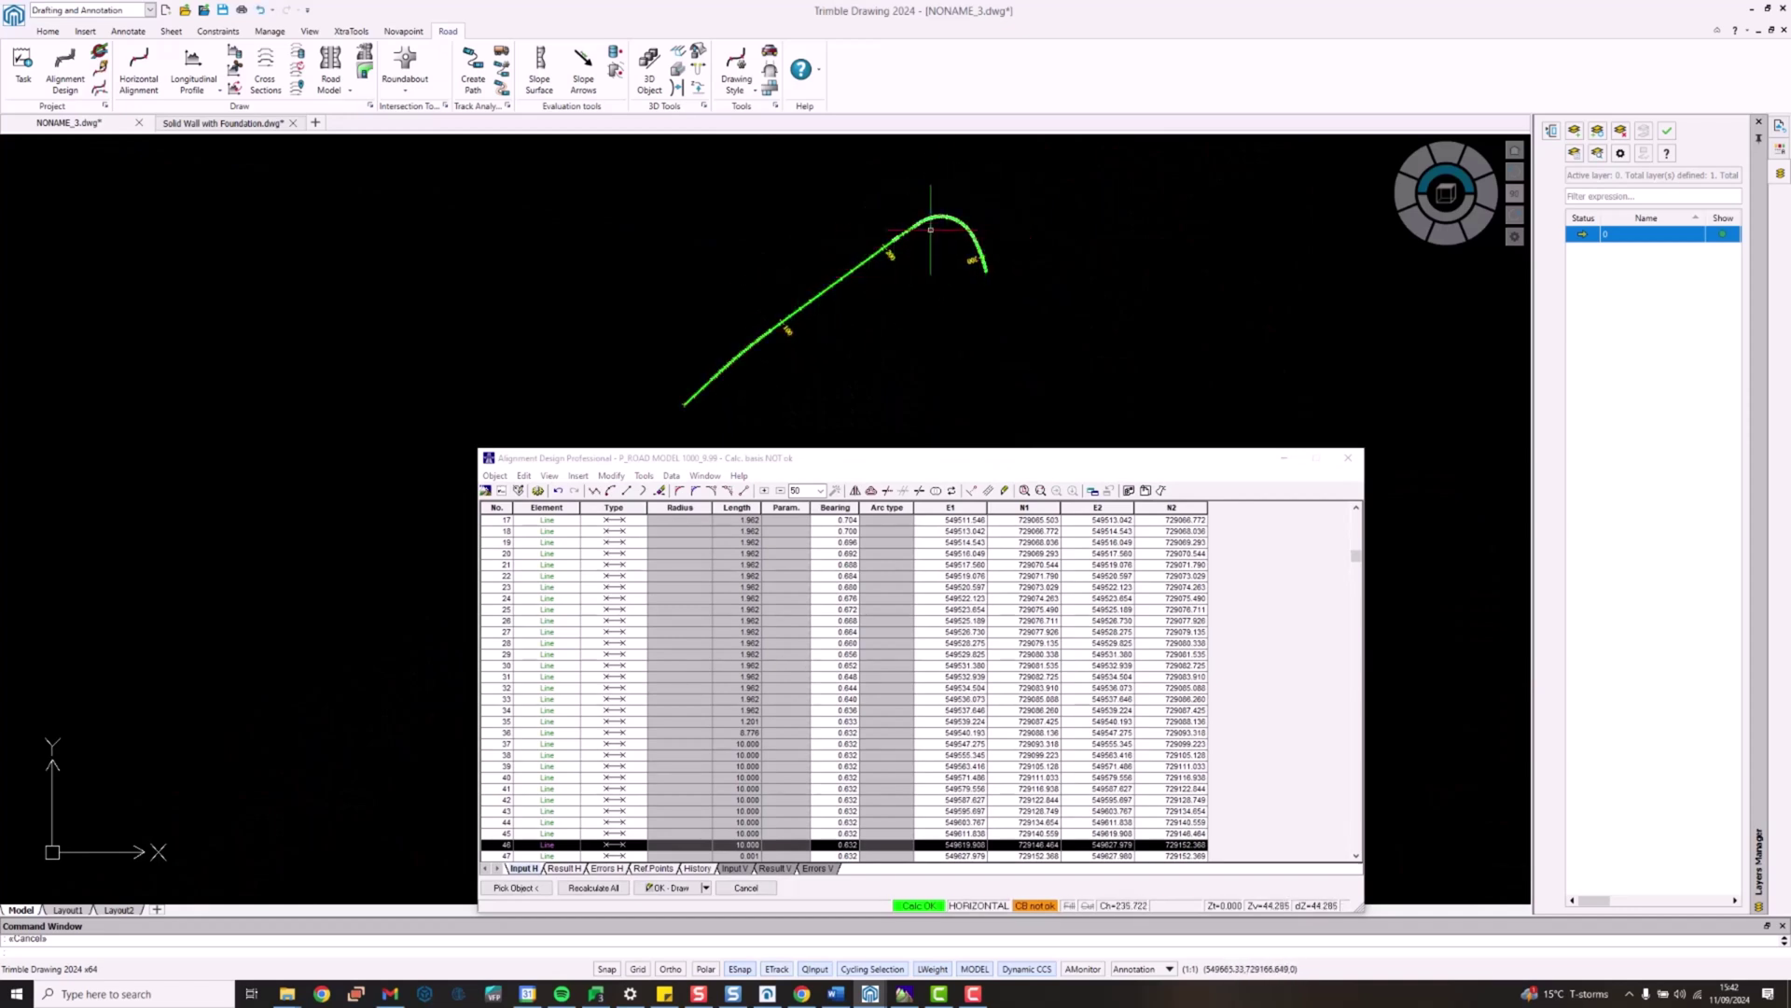
scroll(919, 224, "up", 5)
middle_click_drag(927, 280, 887, 272)
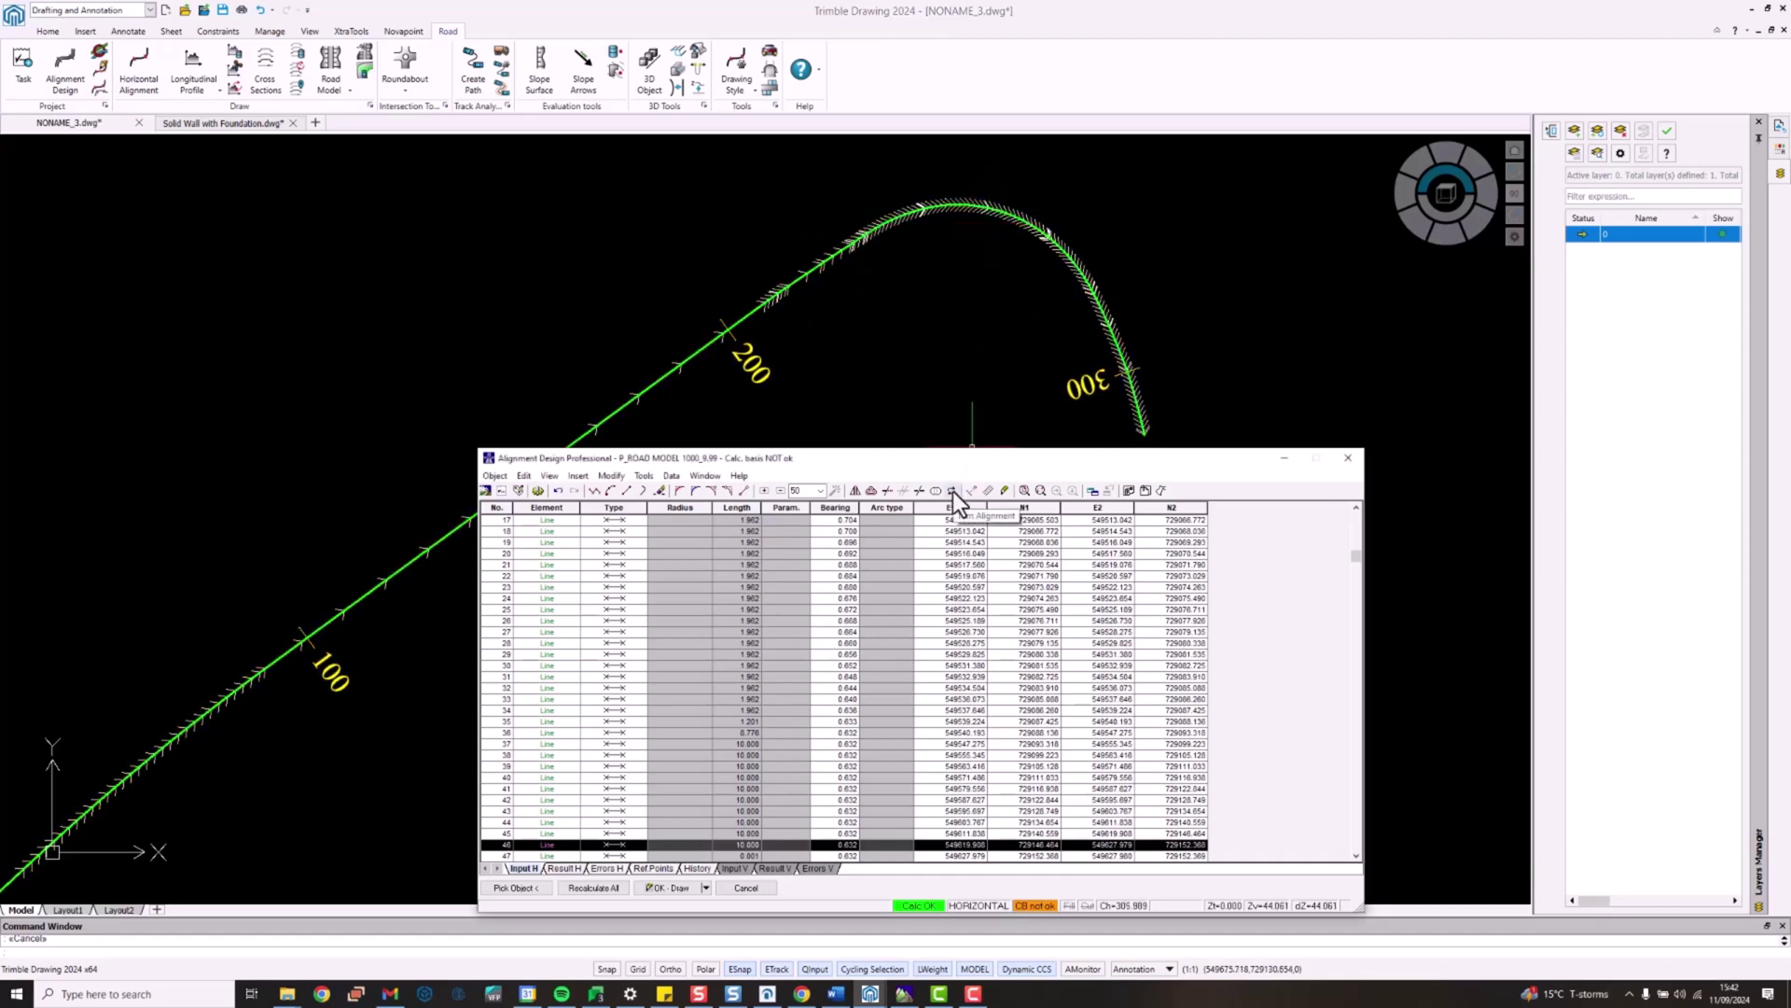
left_click(611, 476)
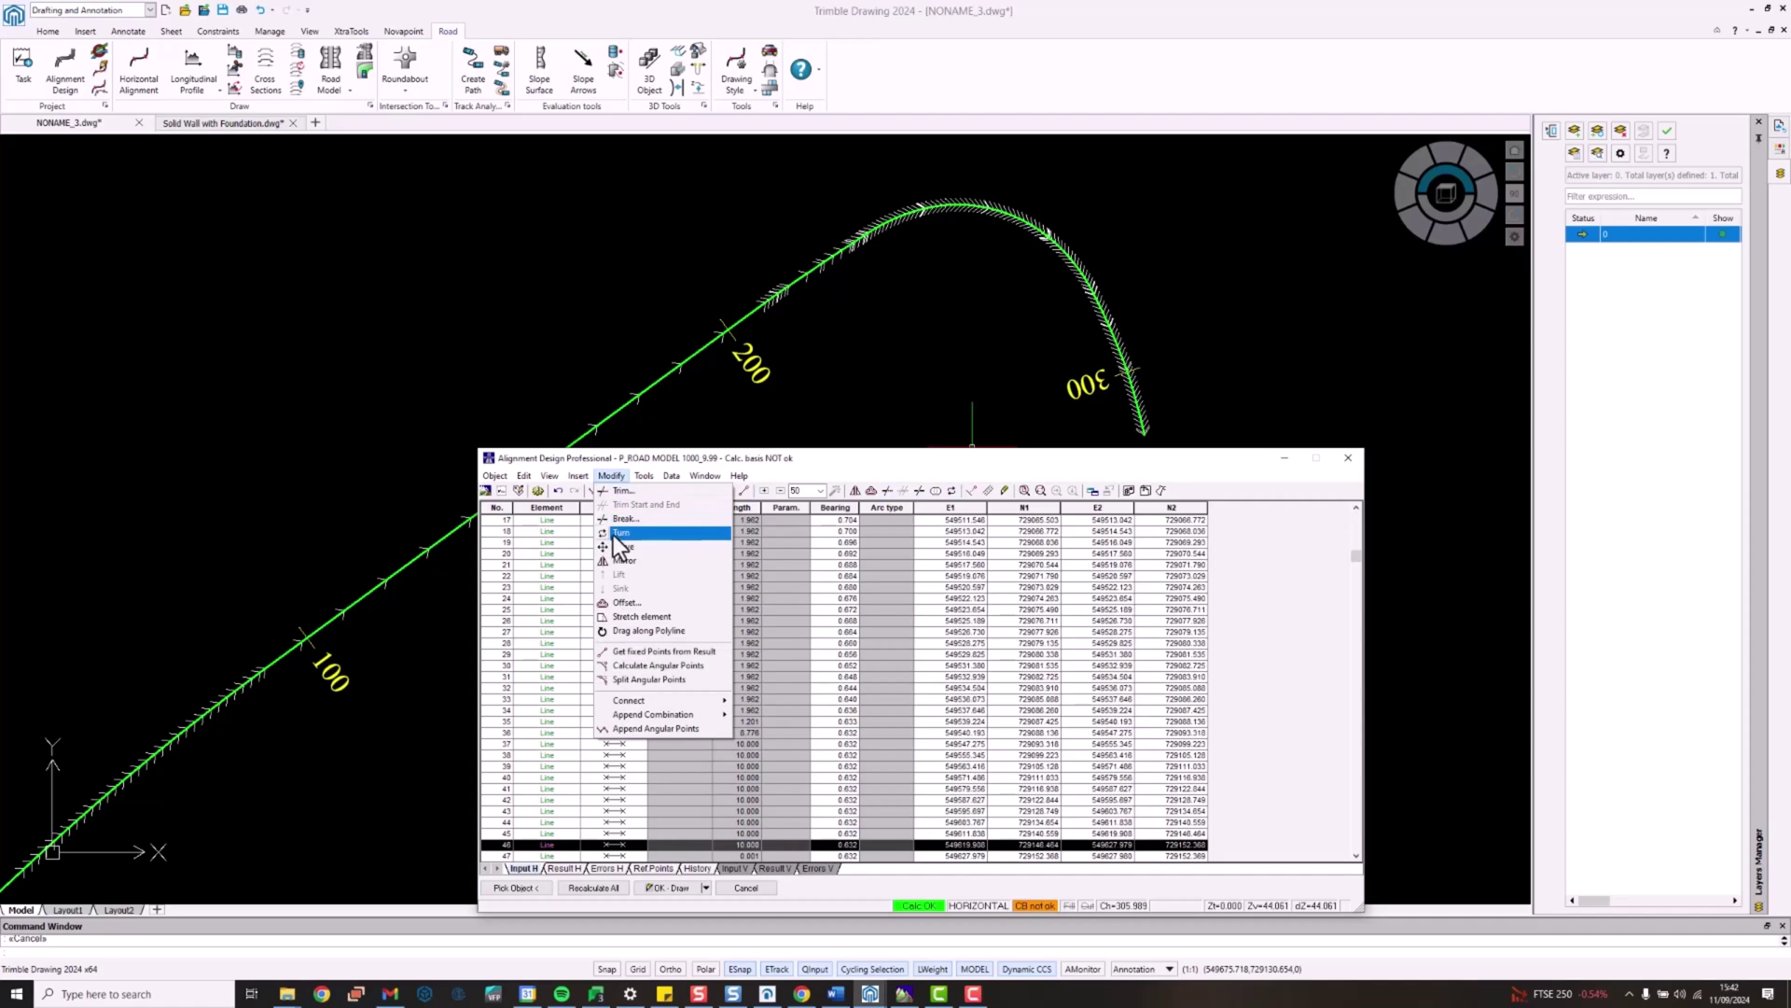
left_click(612, 477)
left_click_drag(651, 451, 653, 390)
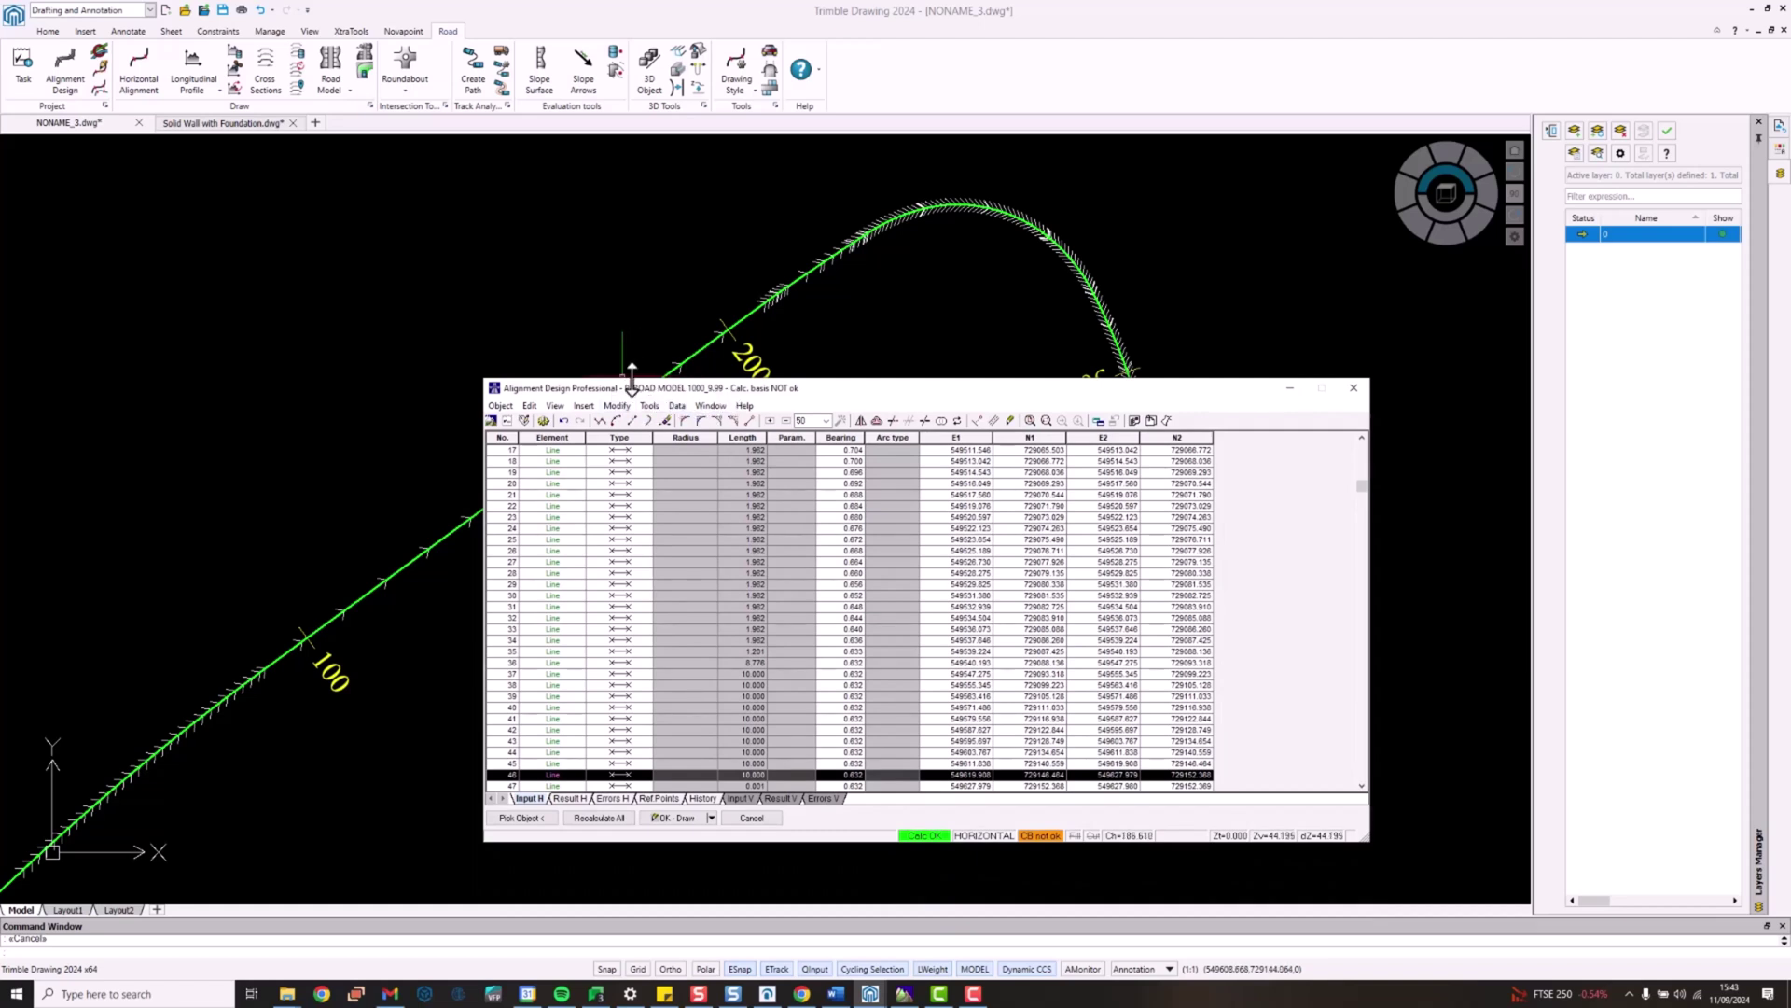
Step: Assign the connected geometry to the Wall Alignment task in 600 STRUCTURES and accept the alignment design
left_click(501, 406)
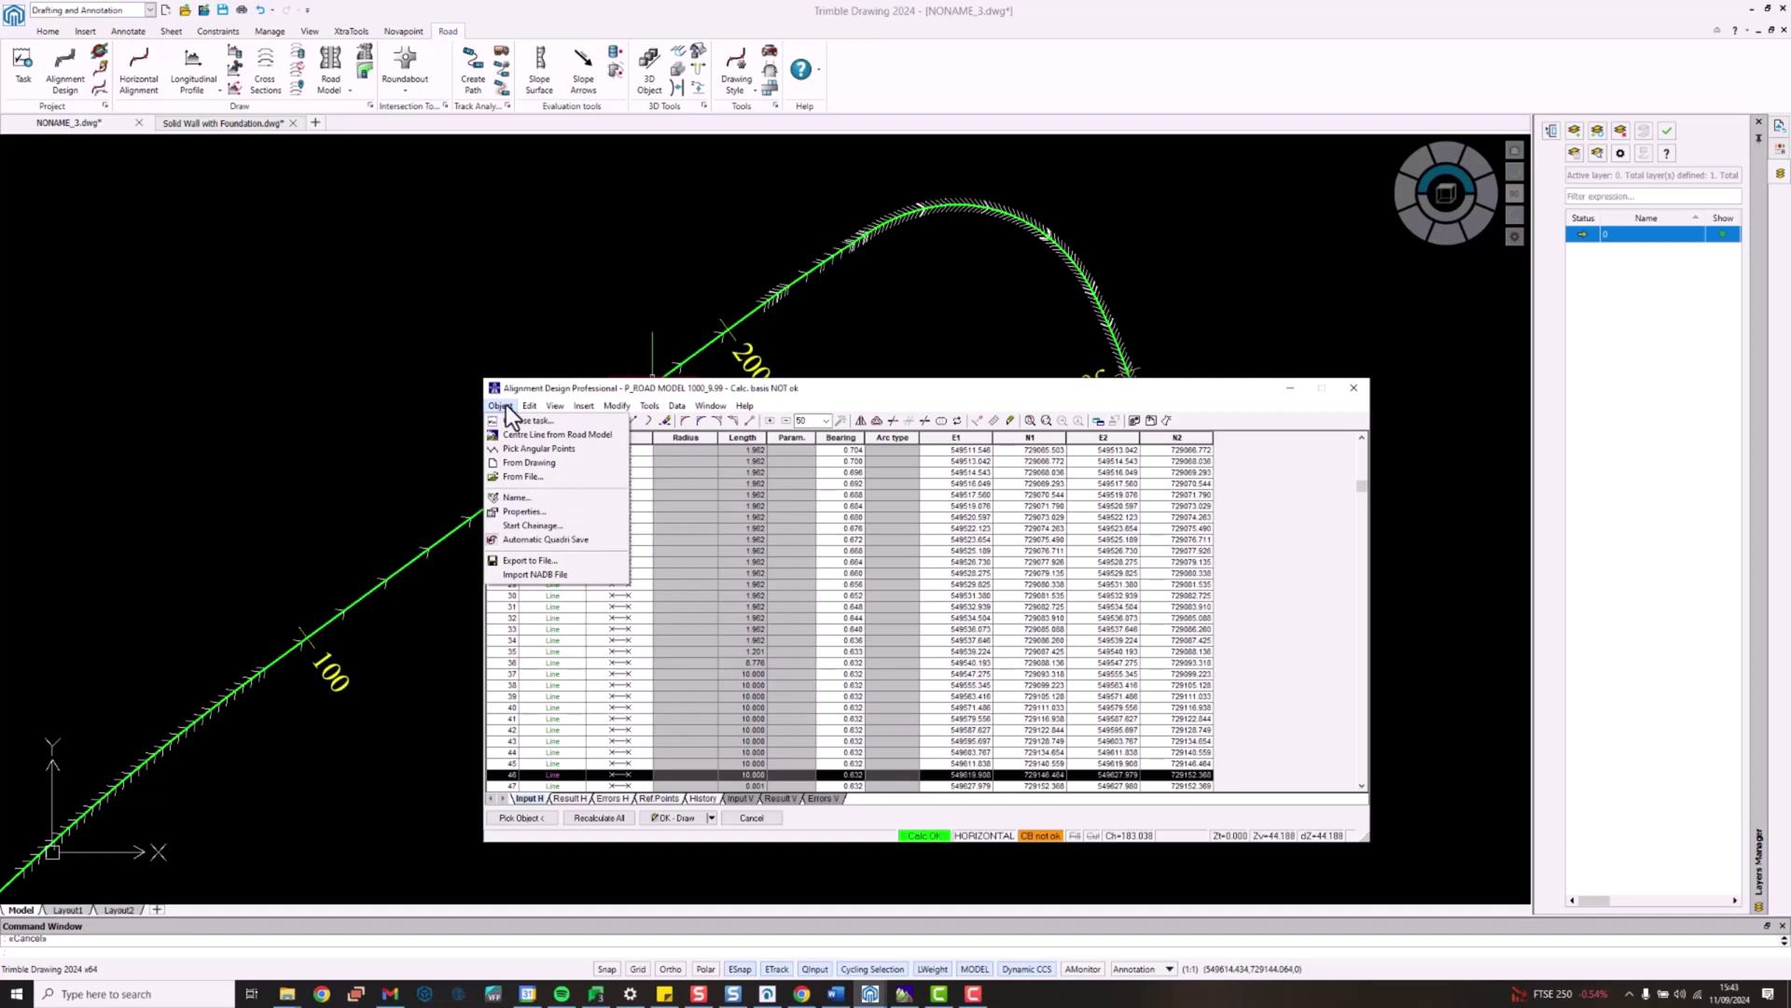
left_click(528, 496)
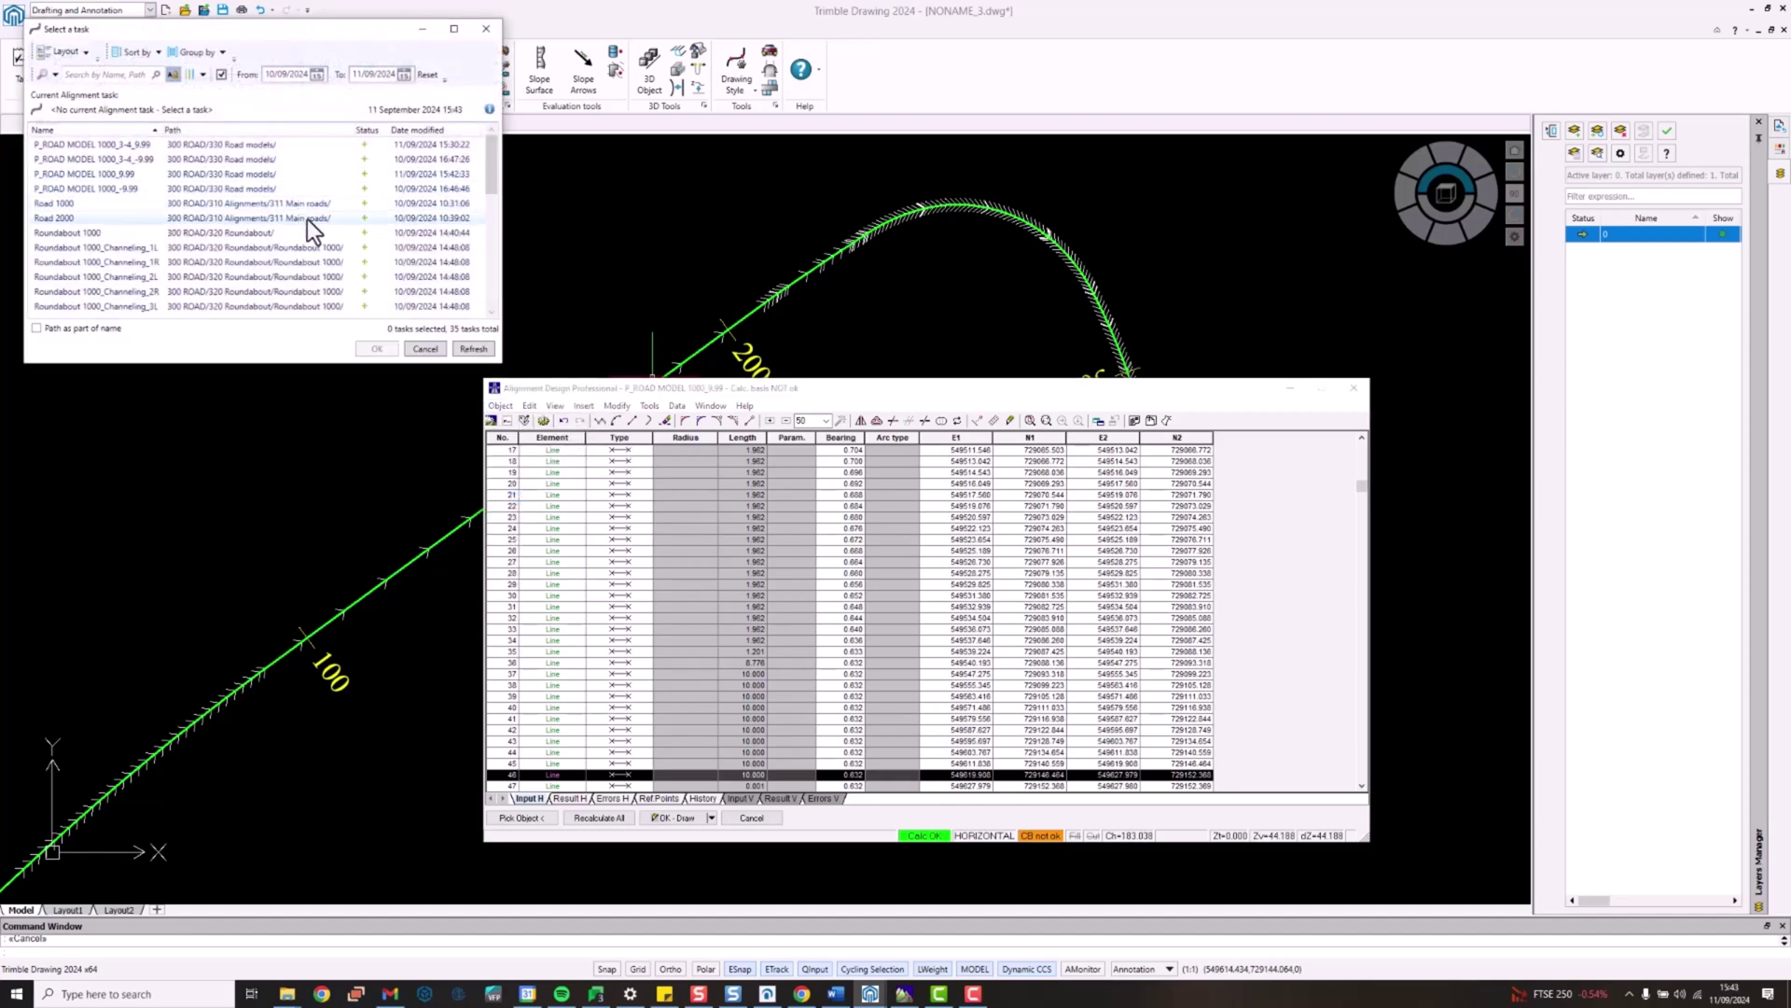
left_click_drag(489, 172, 489, 277)
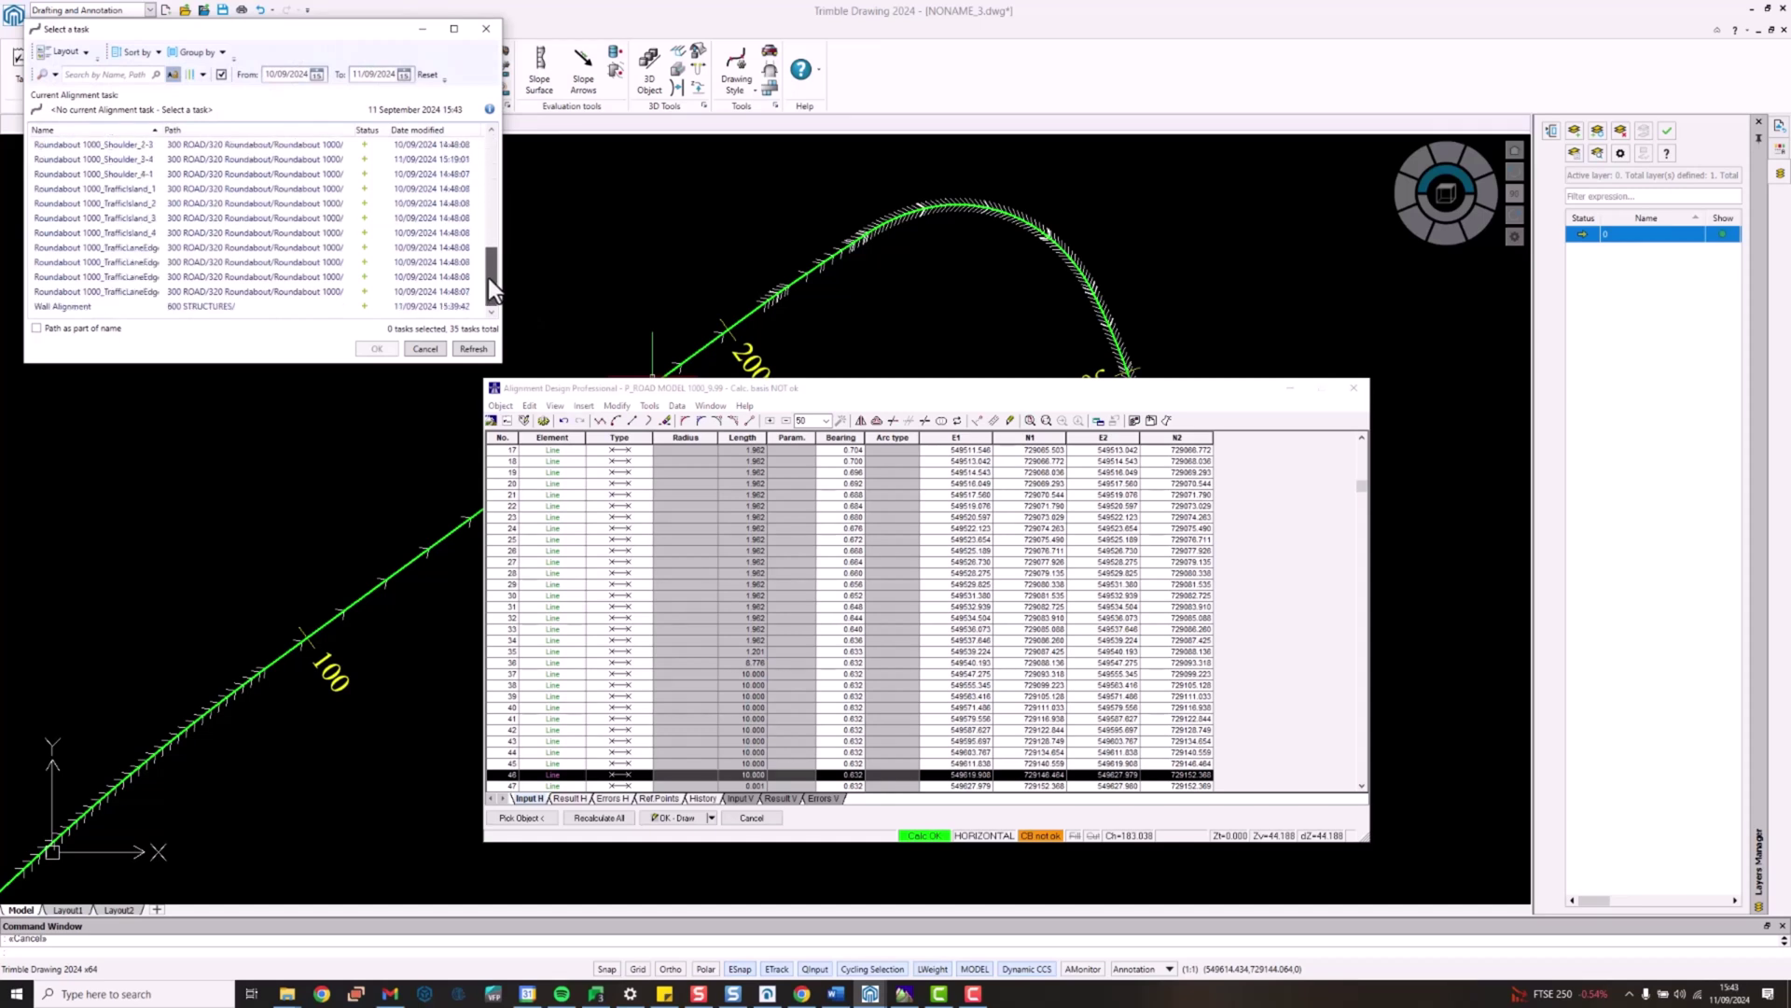
left_click(134, 306)
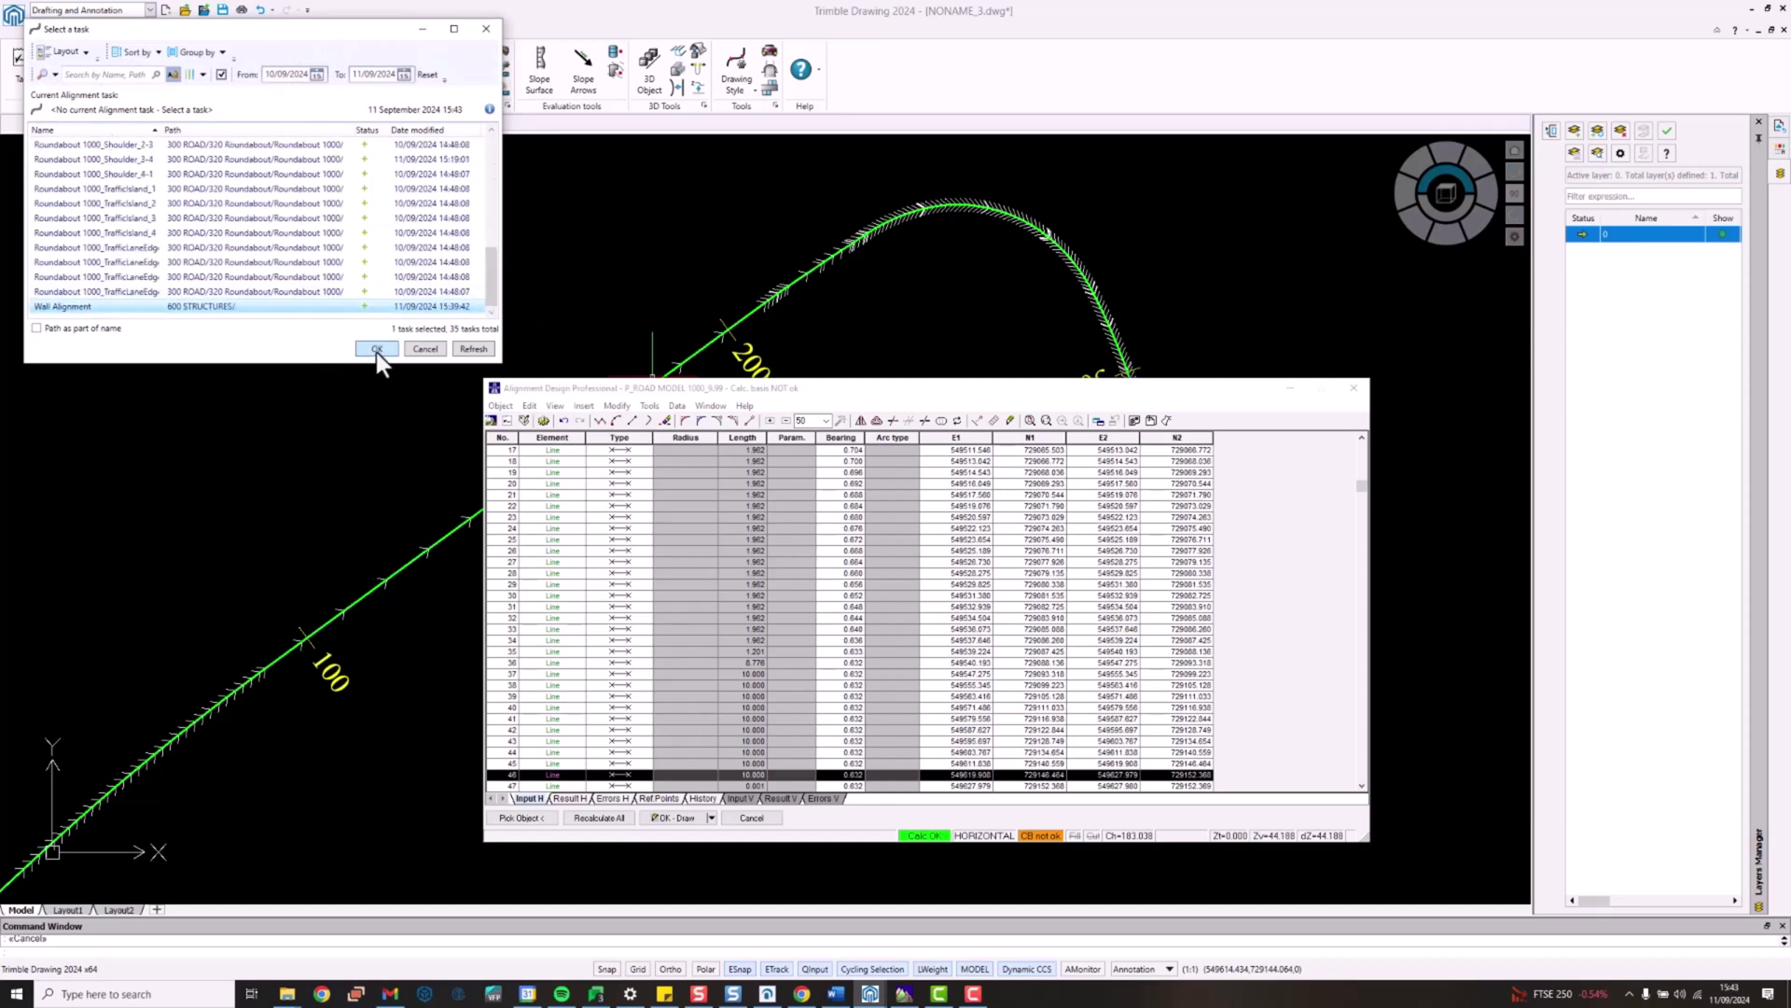
left_click(377, 349)
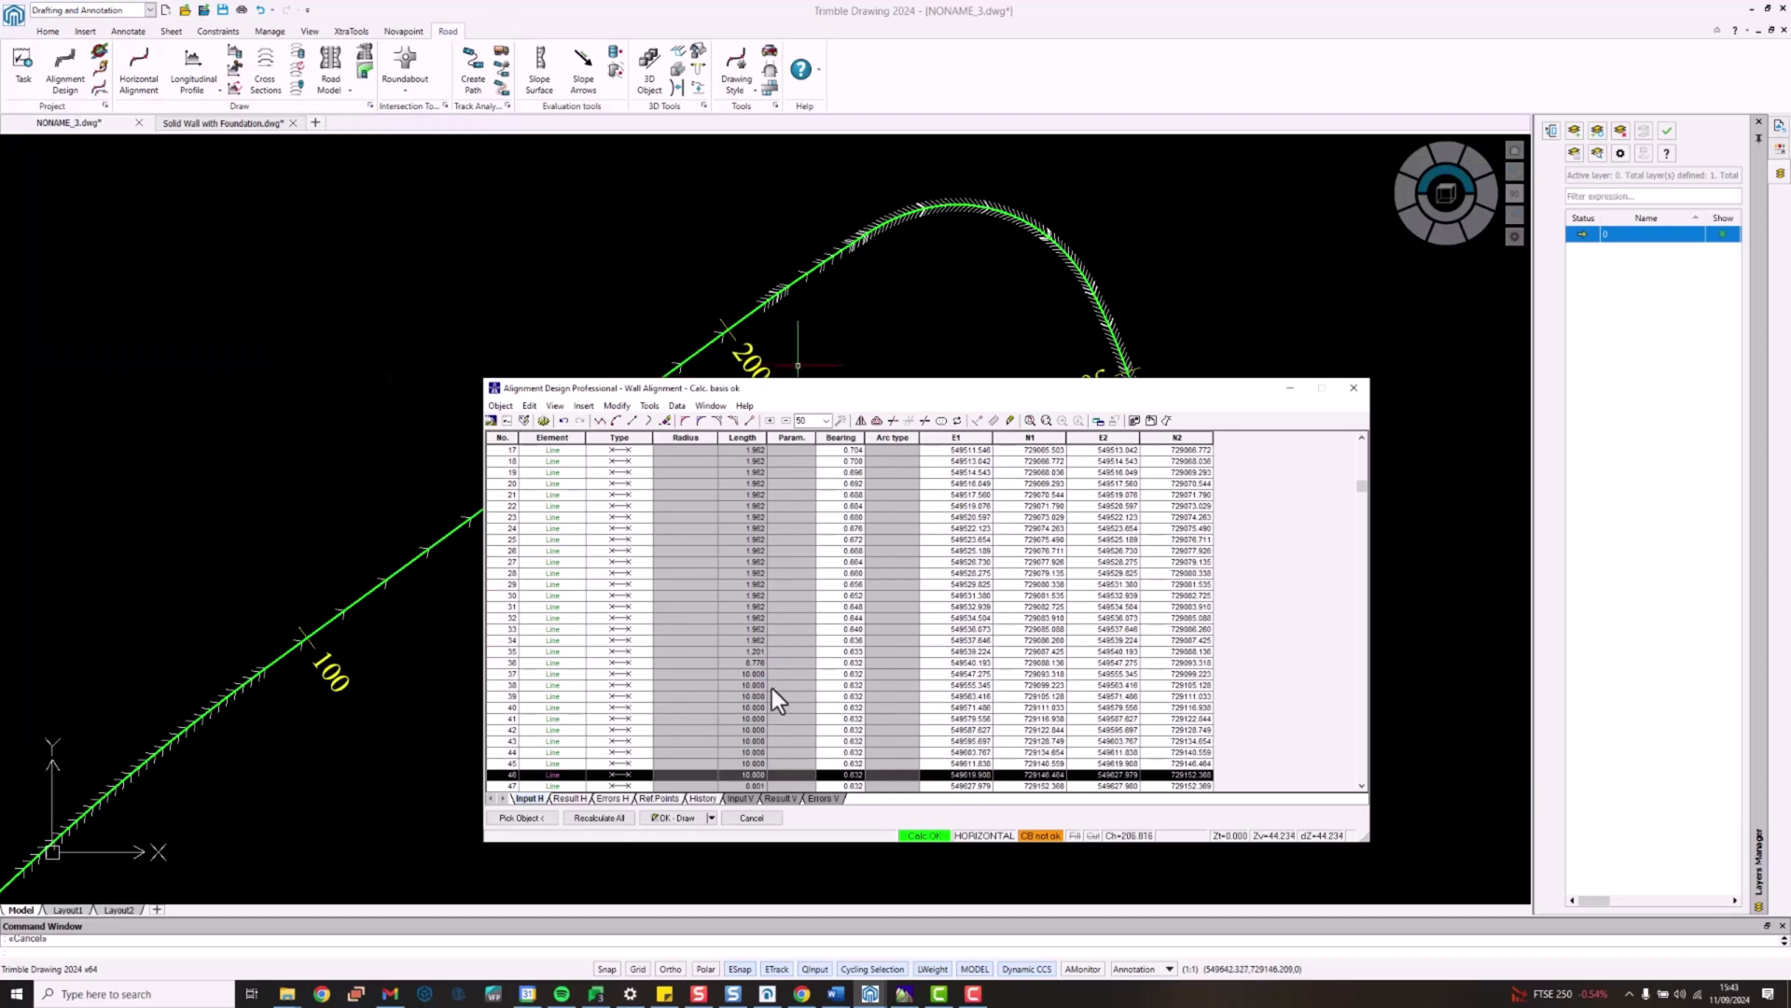
left_click(686, 819)
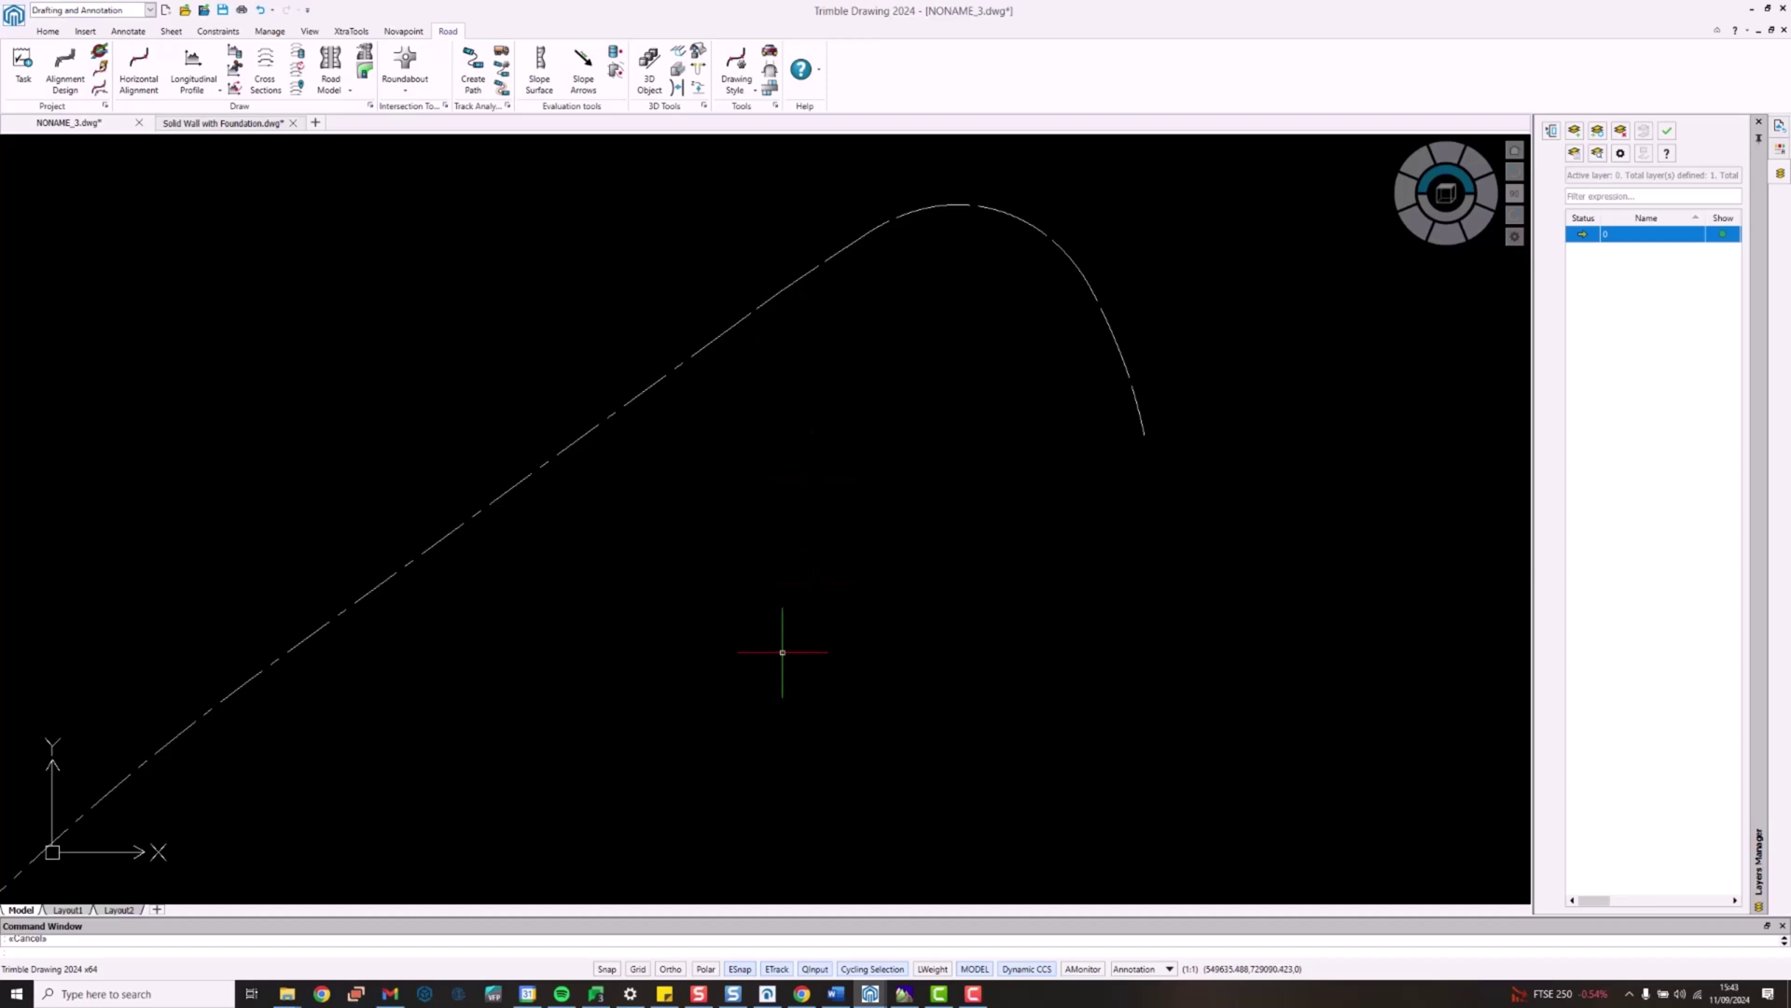
Step: Switch to Quadri, close the Novapoint Training view and inspect Wall Alignment from 600 STRUCTURES in a 3D view
left_click(767, 993)
scroll(817, 282, "down", 1)
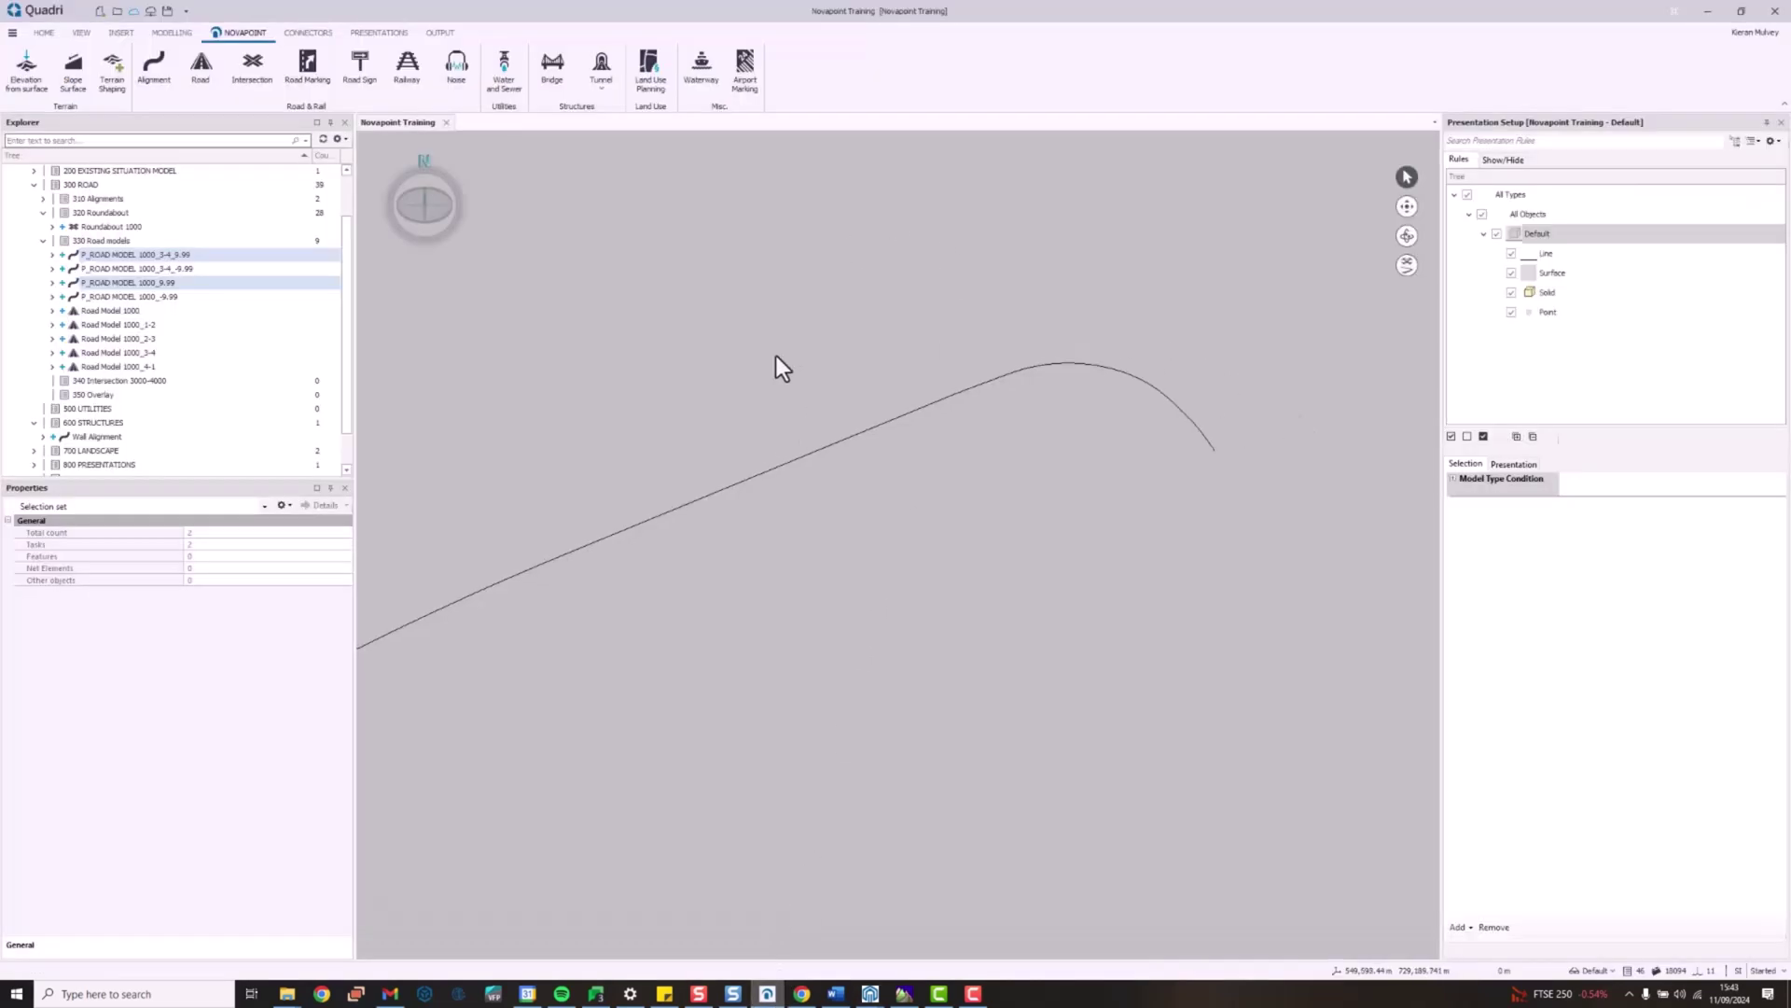
left_click(447, 122)
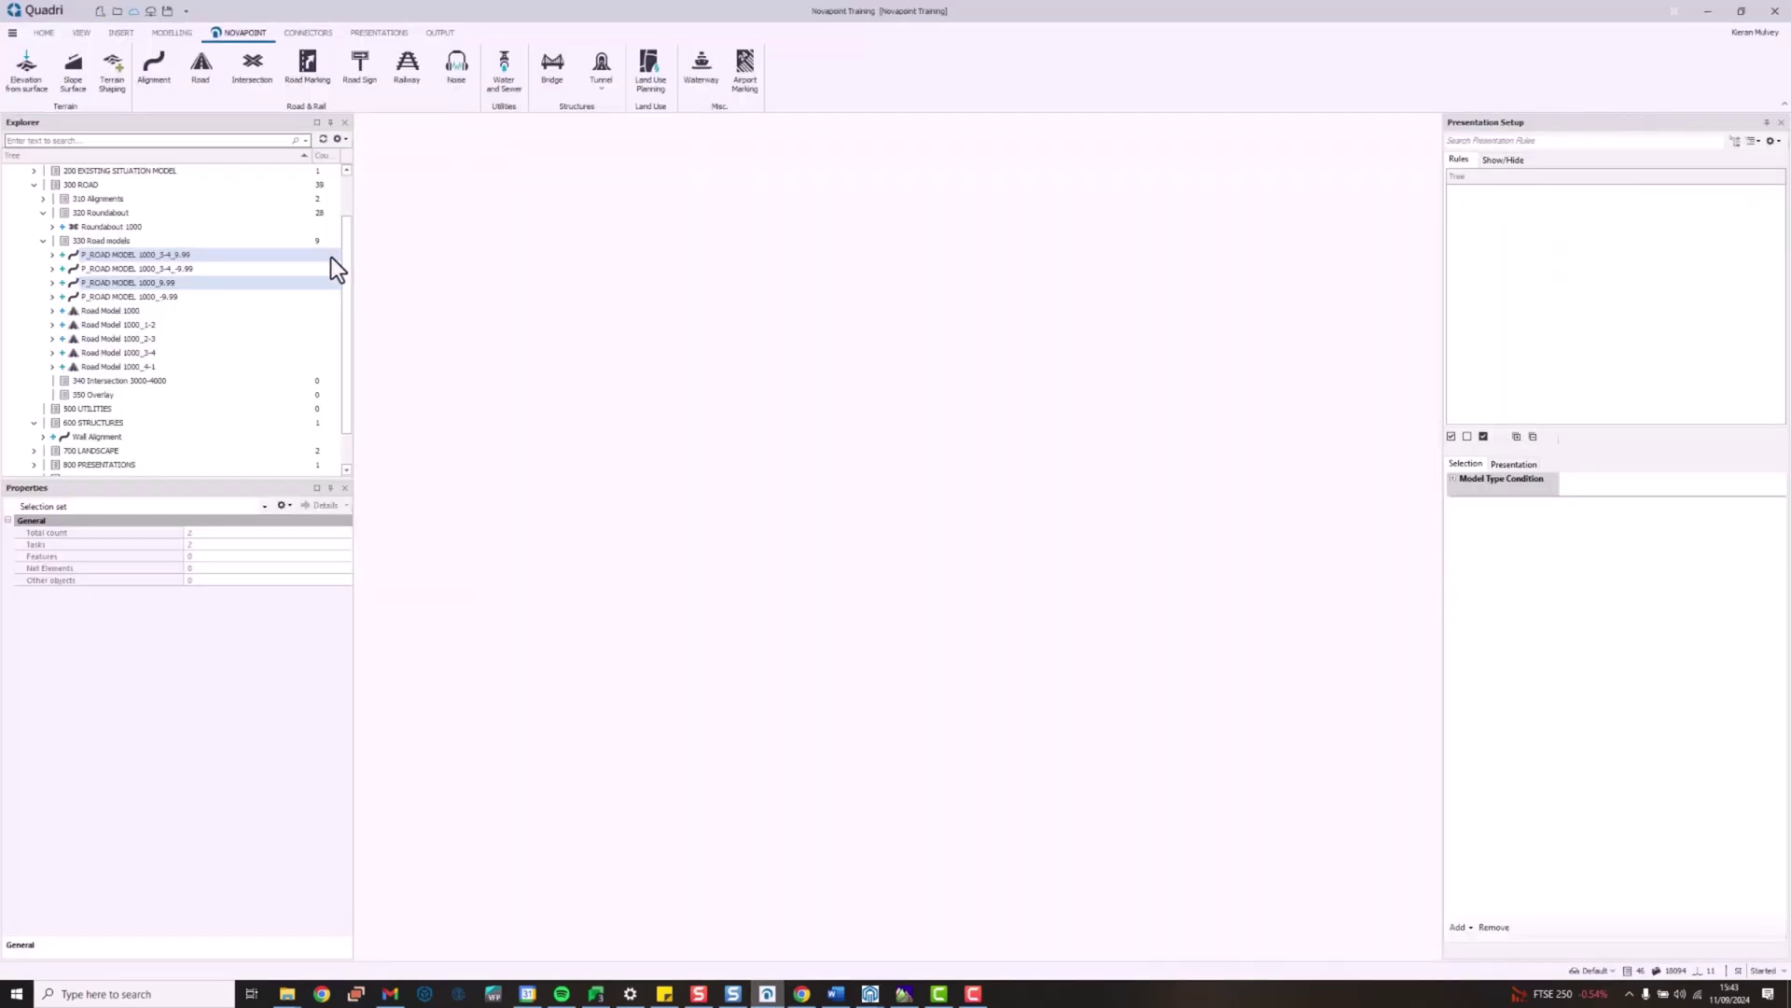
left_click(140, 436)
right_click(189, 441)
left_click(271, 606)
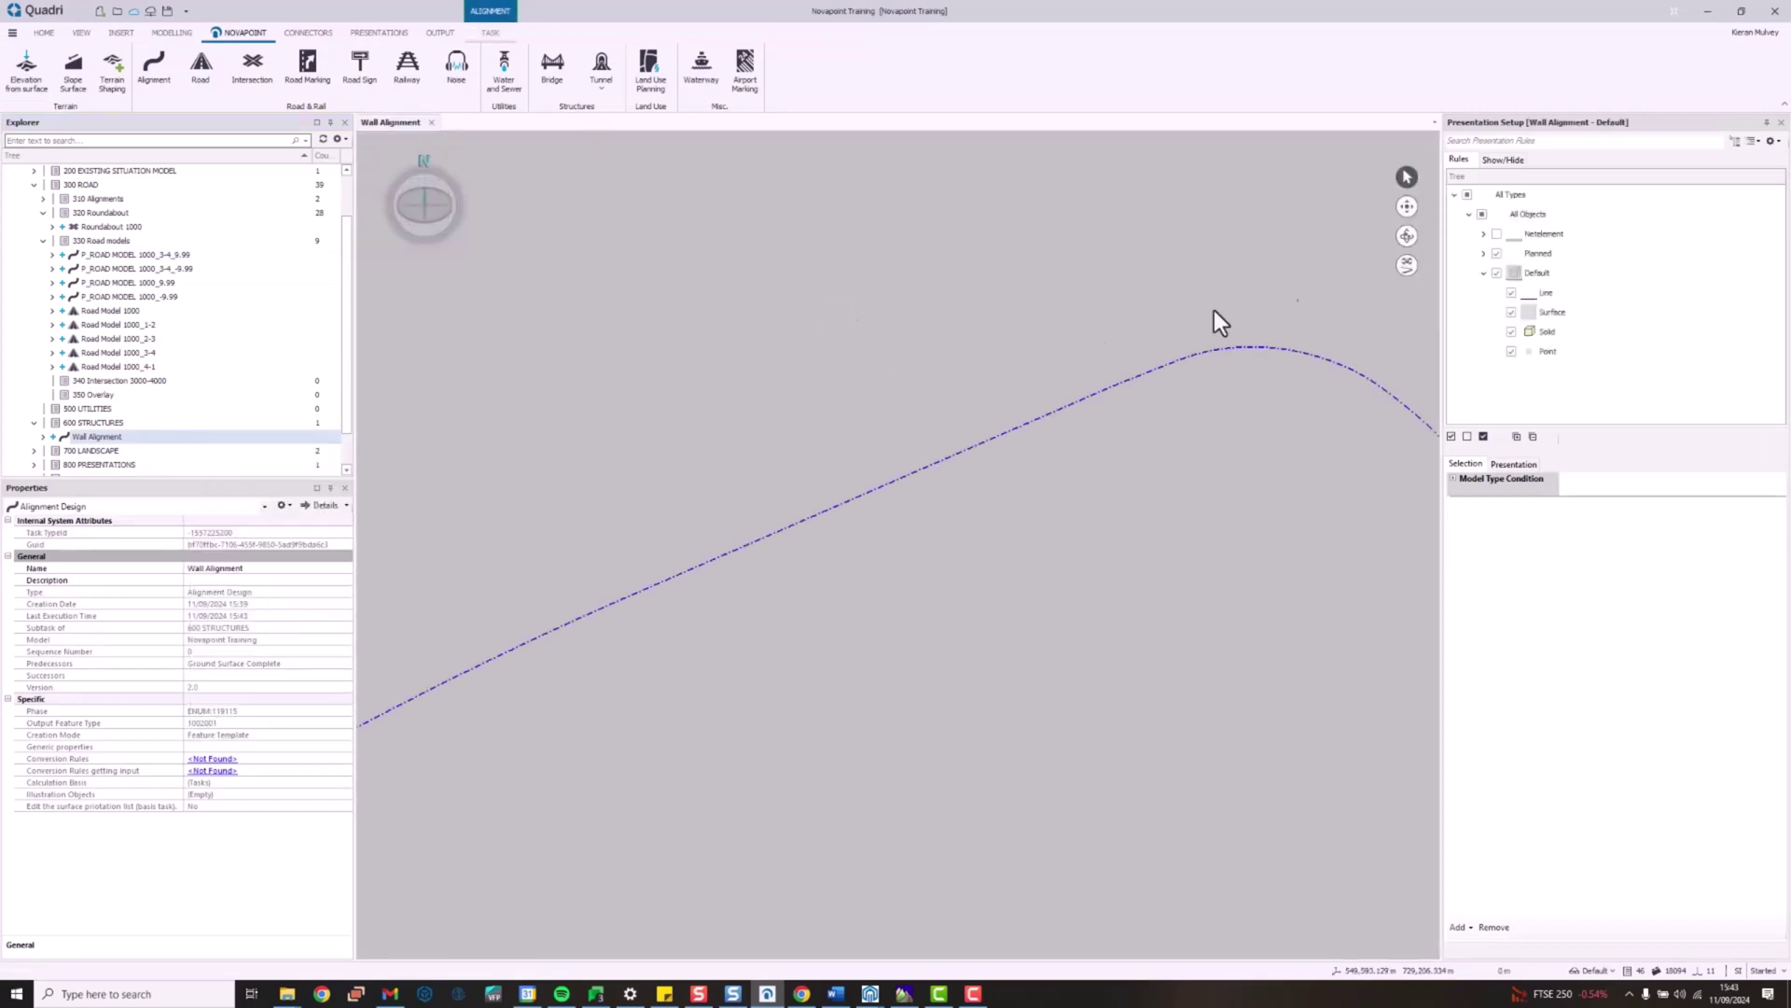
left_click(1407, 235)
left_click_drag(891, 522, 1011, 432)
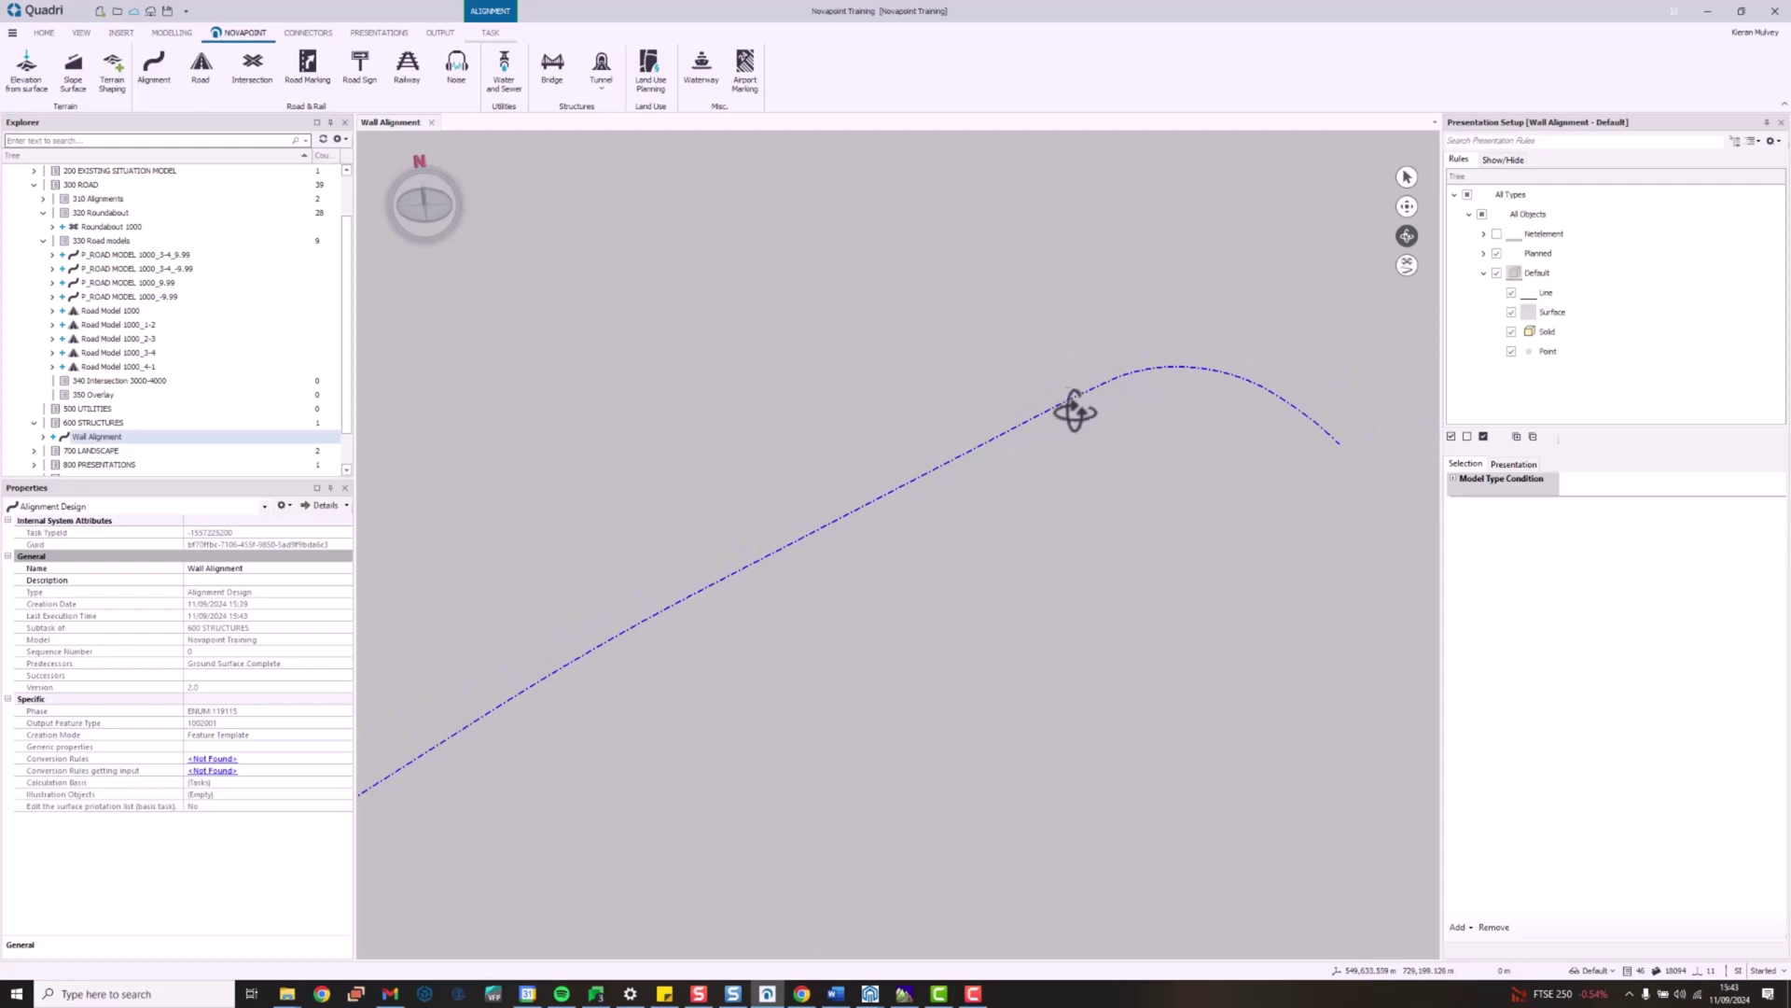
left_click_drag(1079, 404, 999, 474)
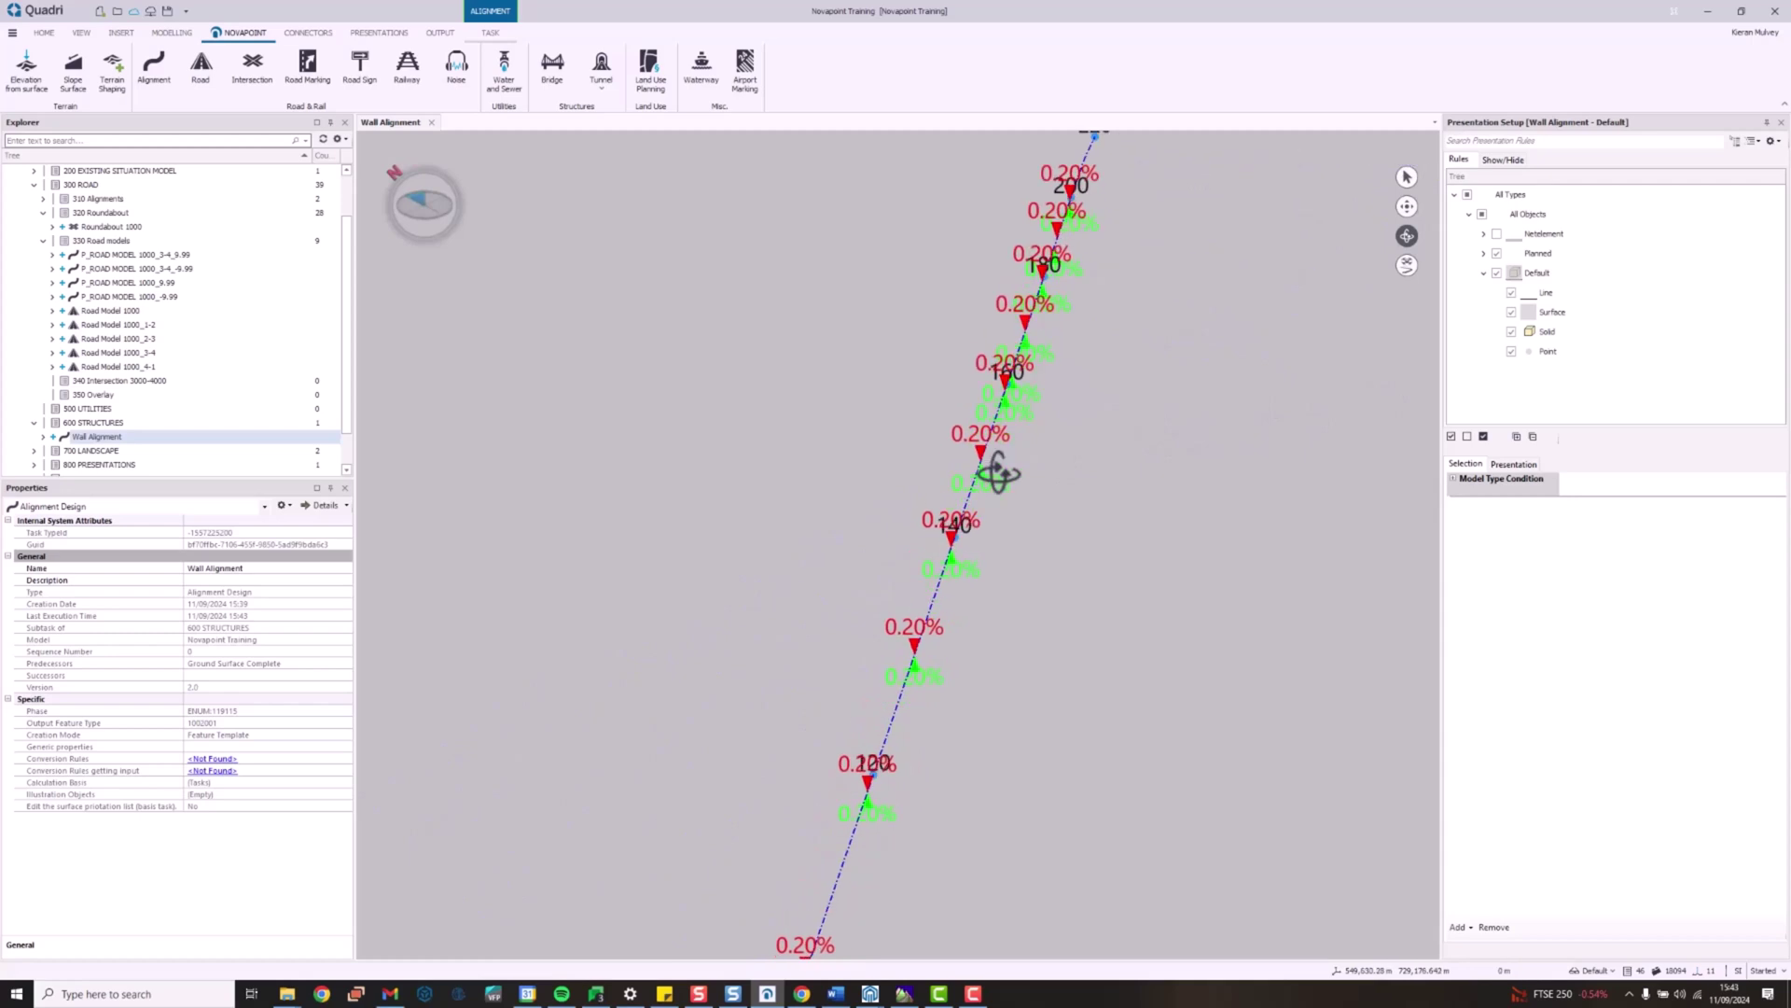
Step: Add Move Trees Vertically from 700 LANDSCAPE to the 3D view and compare the trees' position with the wall alignment
scroll(351, 336, "down", 1)
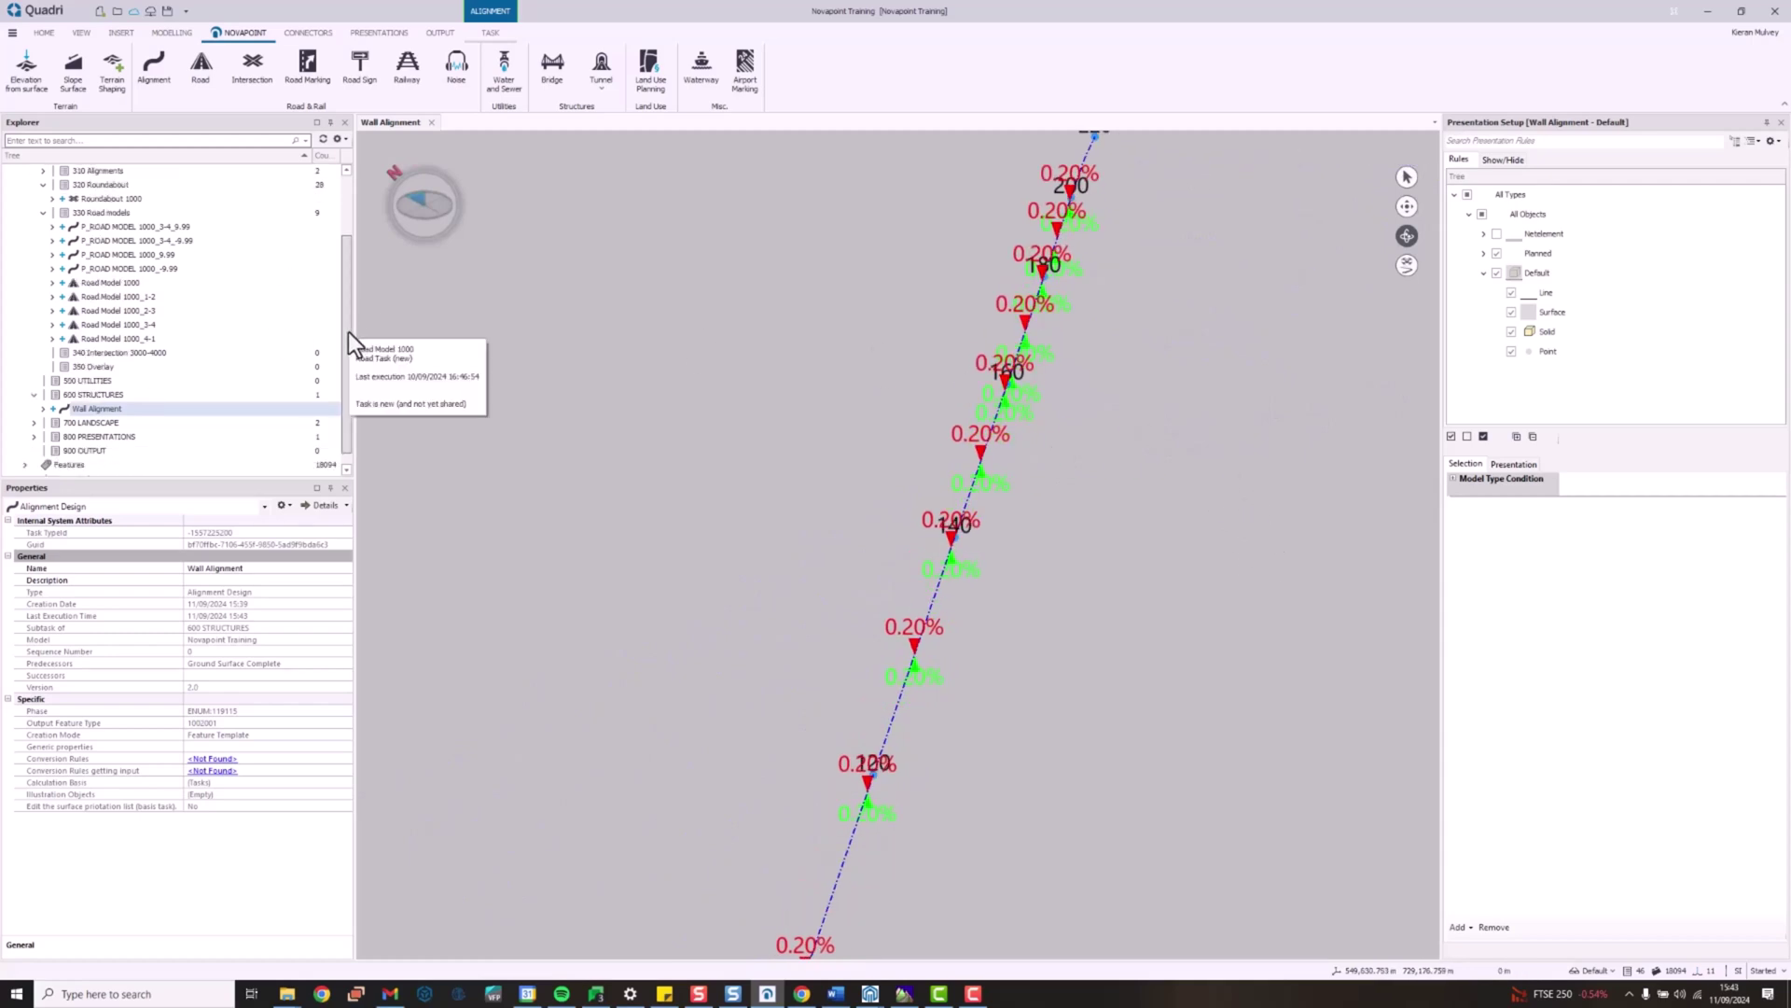
scroll(351, 336, "down", 1)
left_click(35, 408)
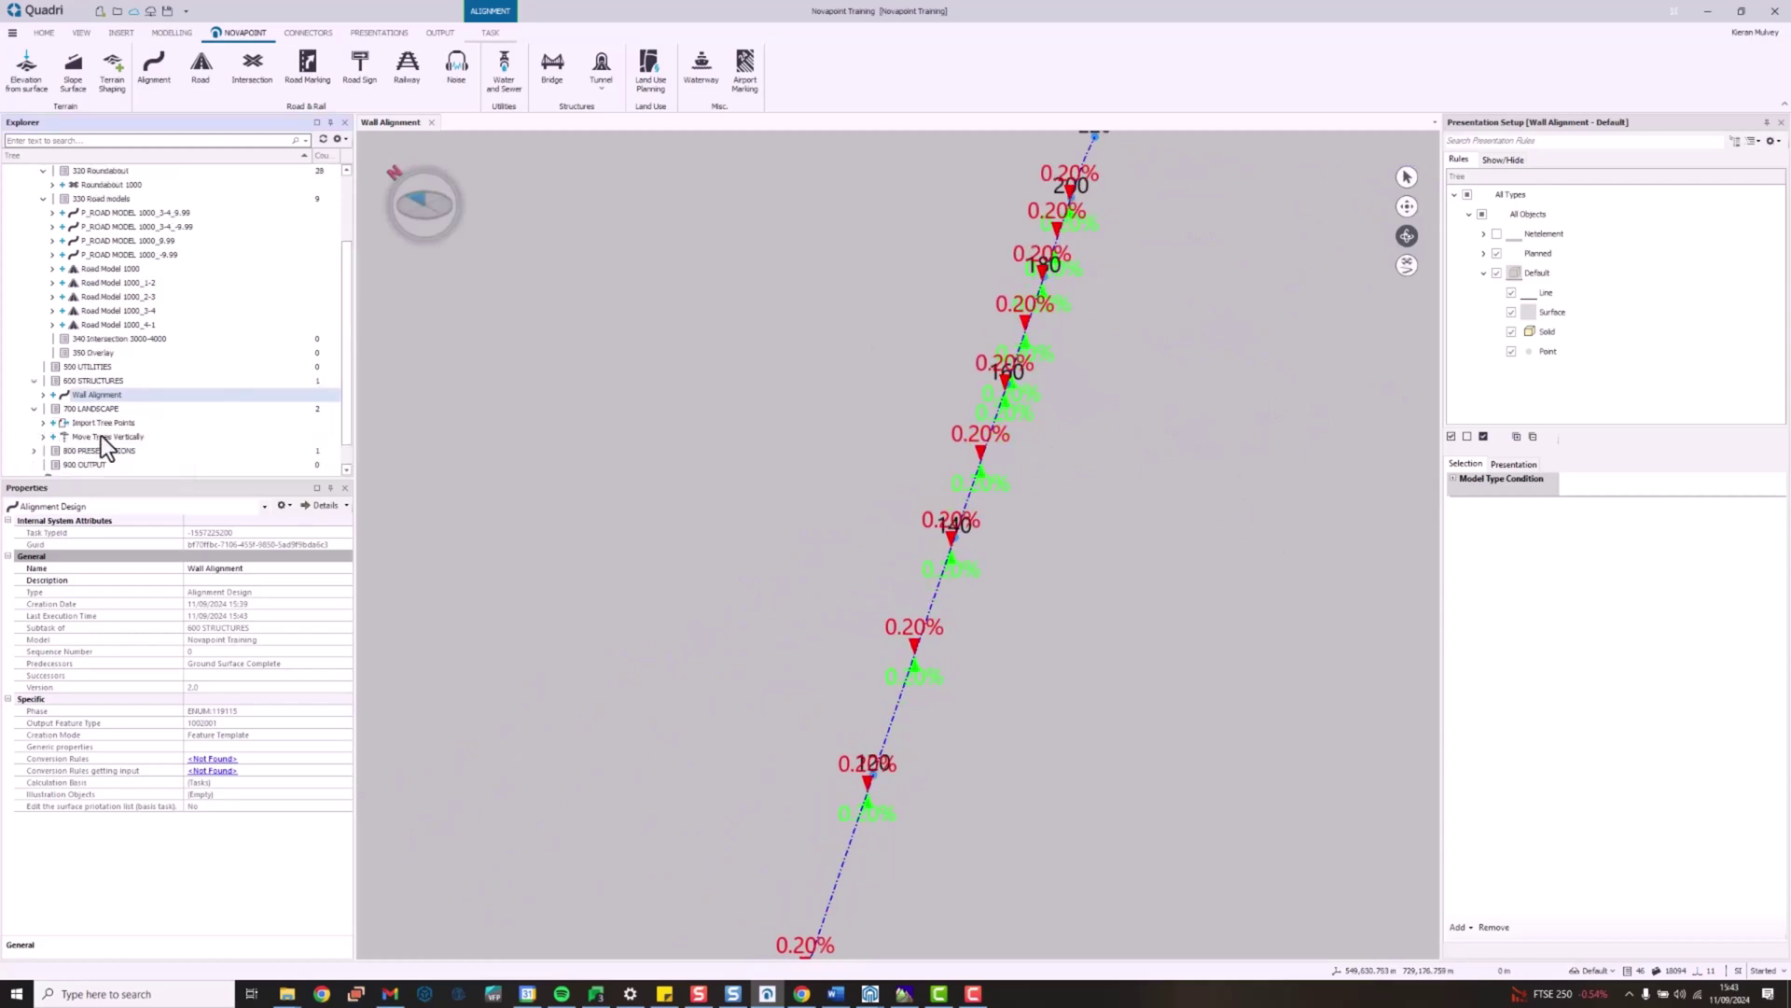
left_click(103, 437)
left_click_drag(1028, 481, 1087, 653)
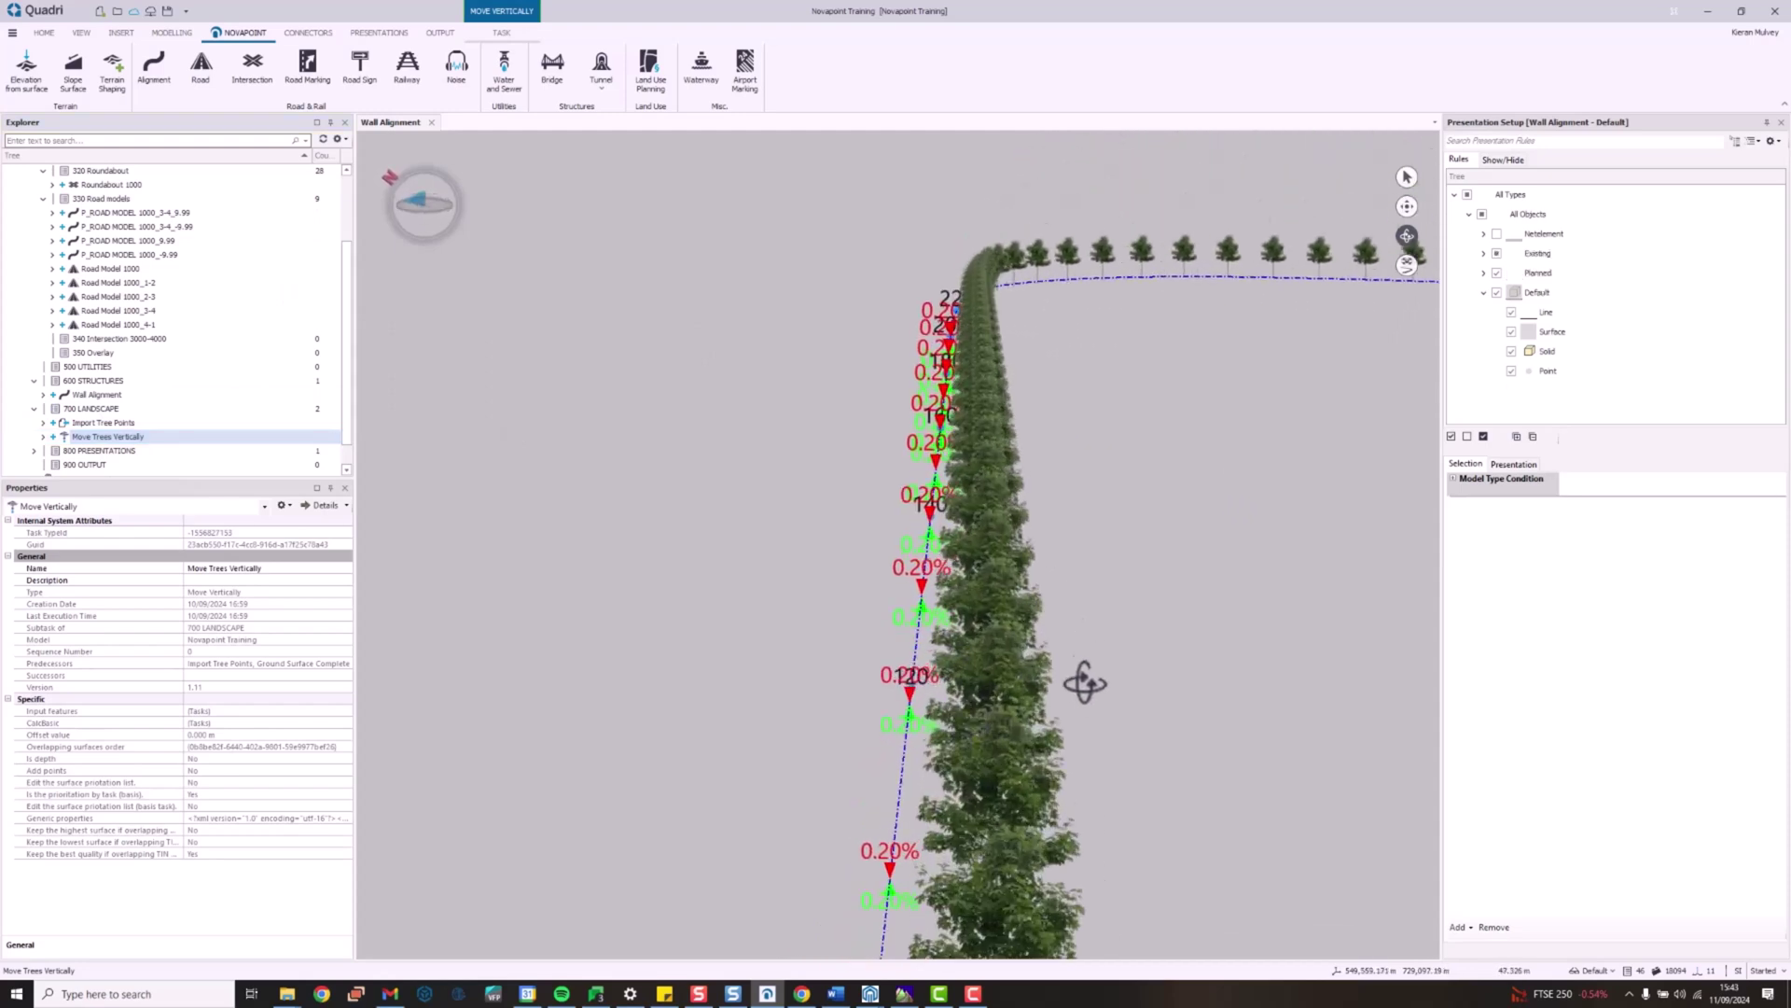
left_click_drag(1067, 768, 1148, 348)
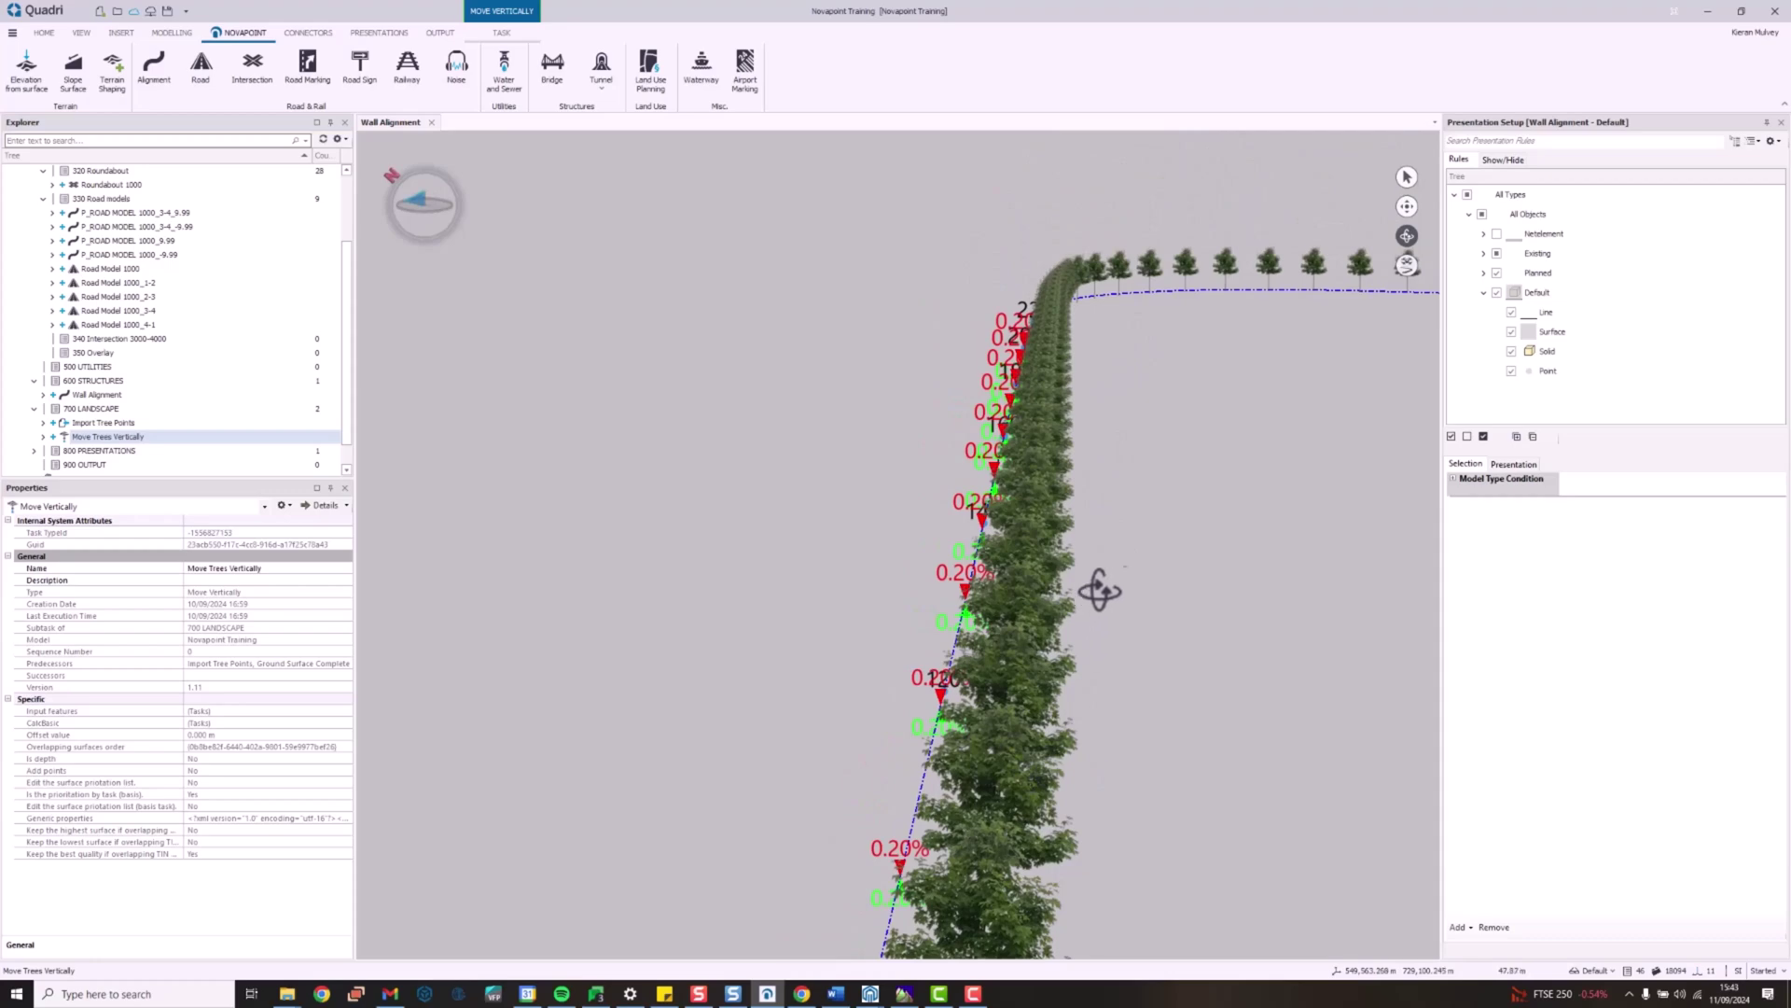
Step: Switch back to Trimble Drawing and load Wall Alignment from 600 STRUCTURES into Alignment Design
left_click(1707, 10)
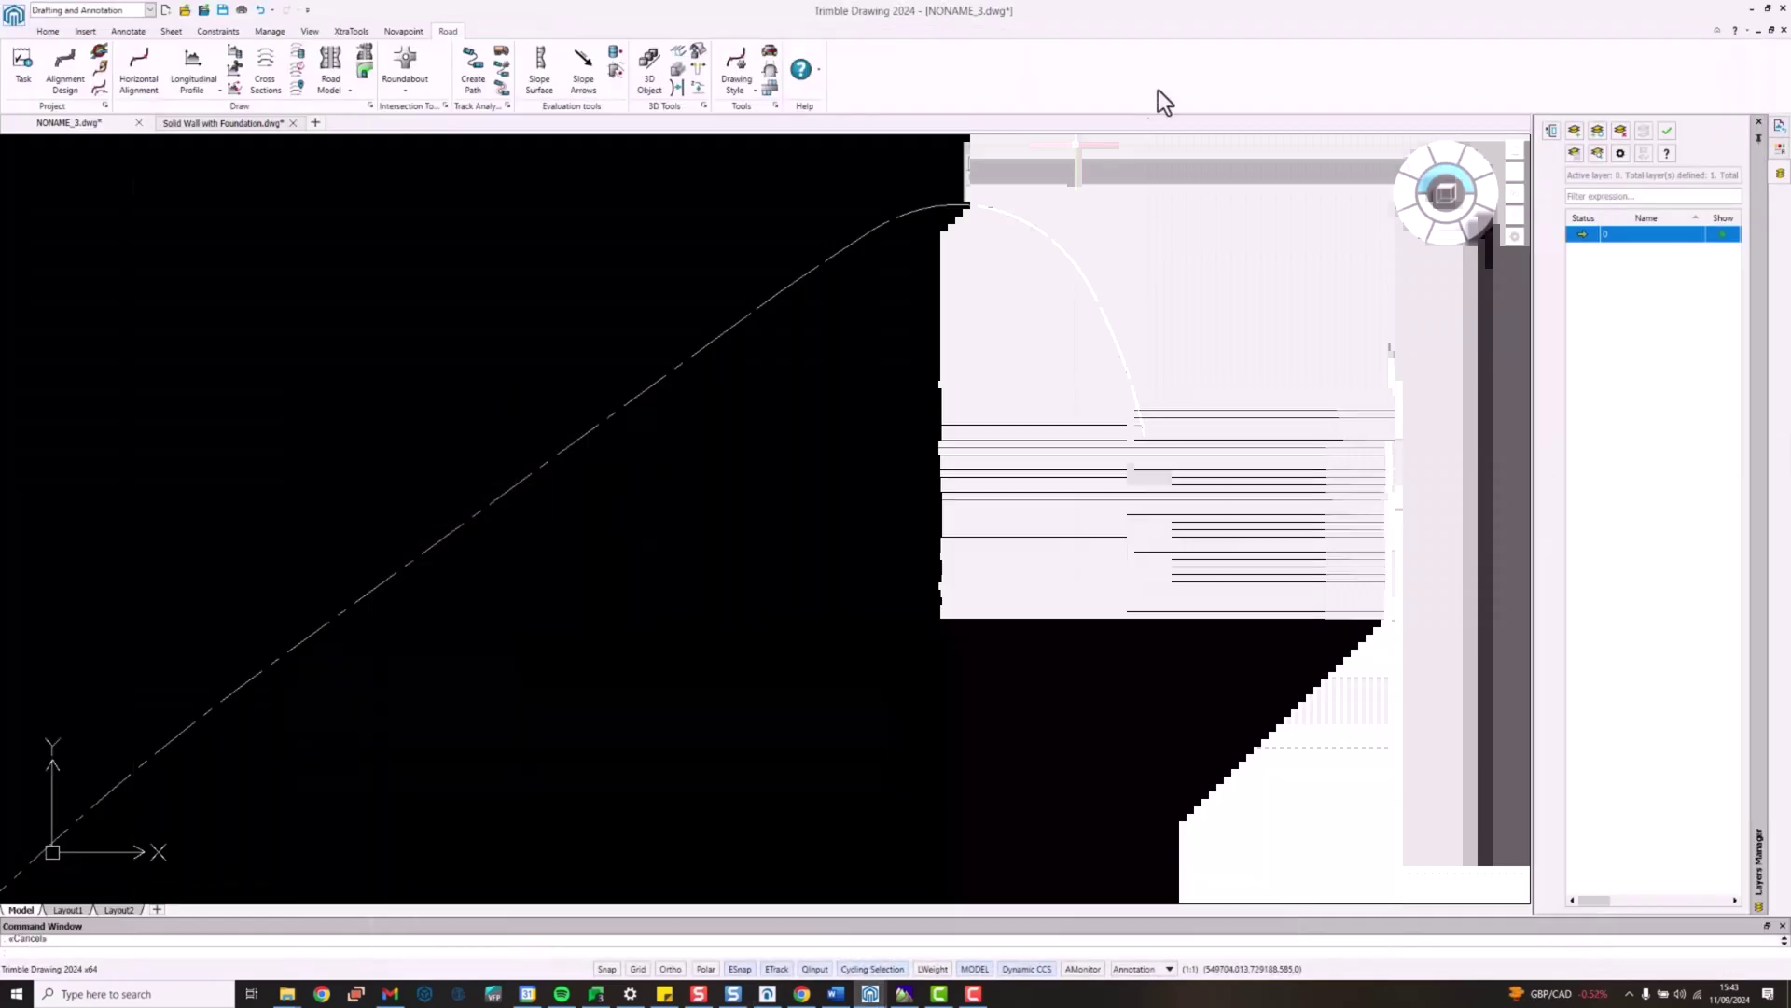
middle_click_drag(842, 302, 919, 312)
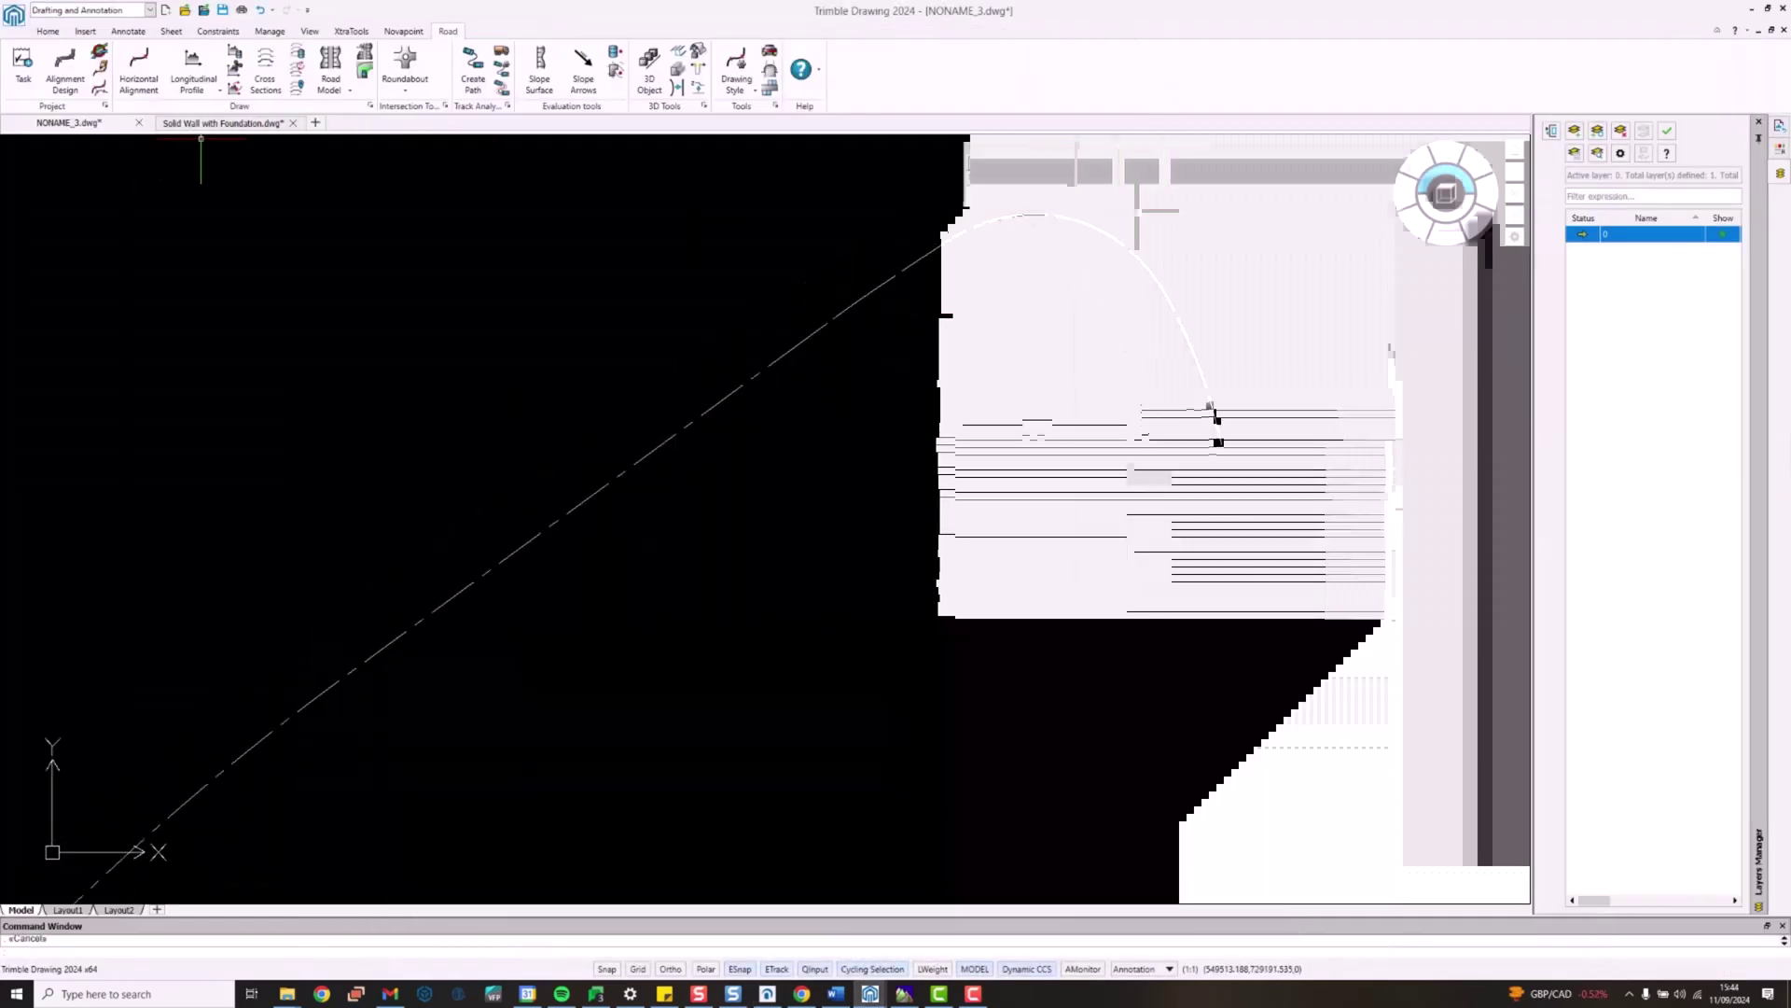
left_click(77, 72)
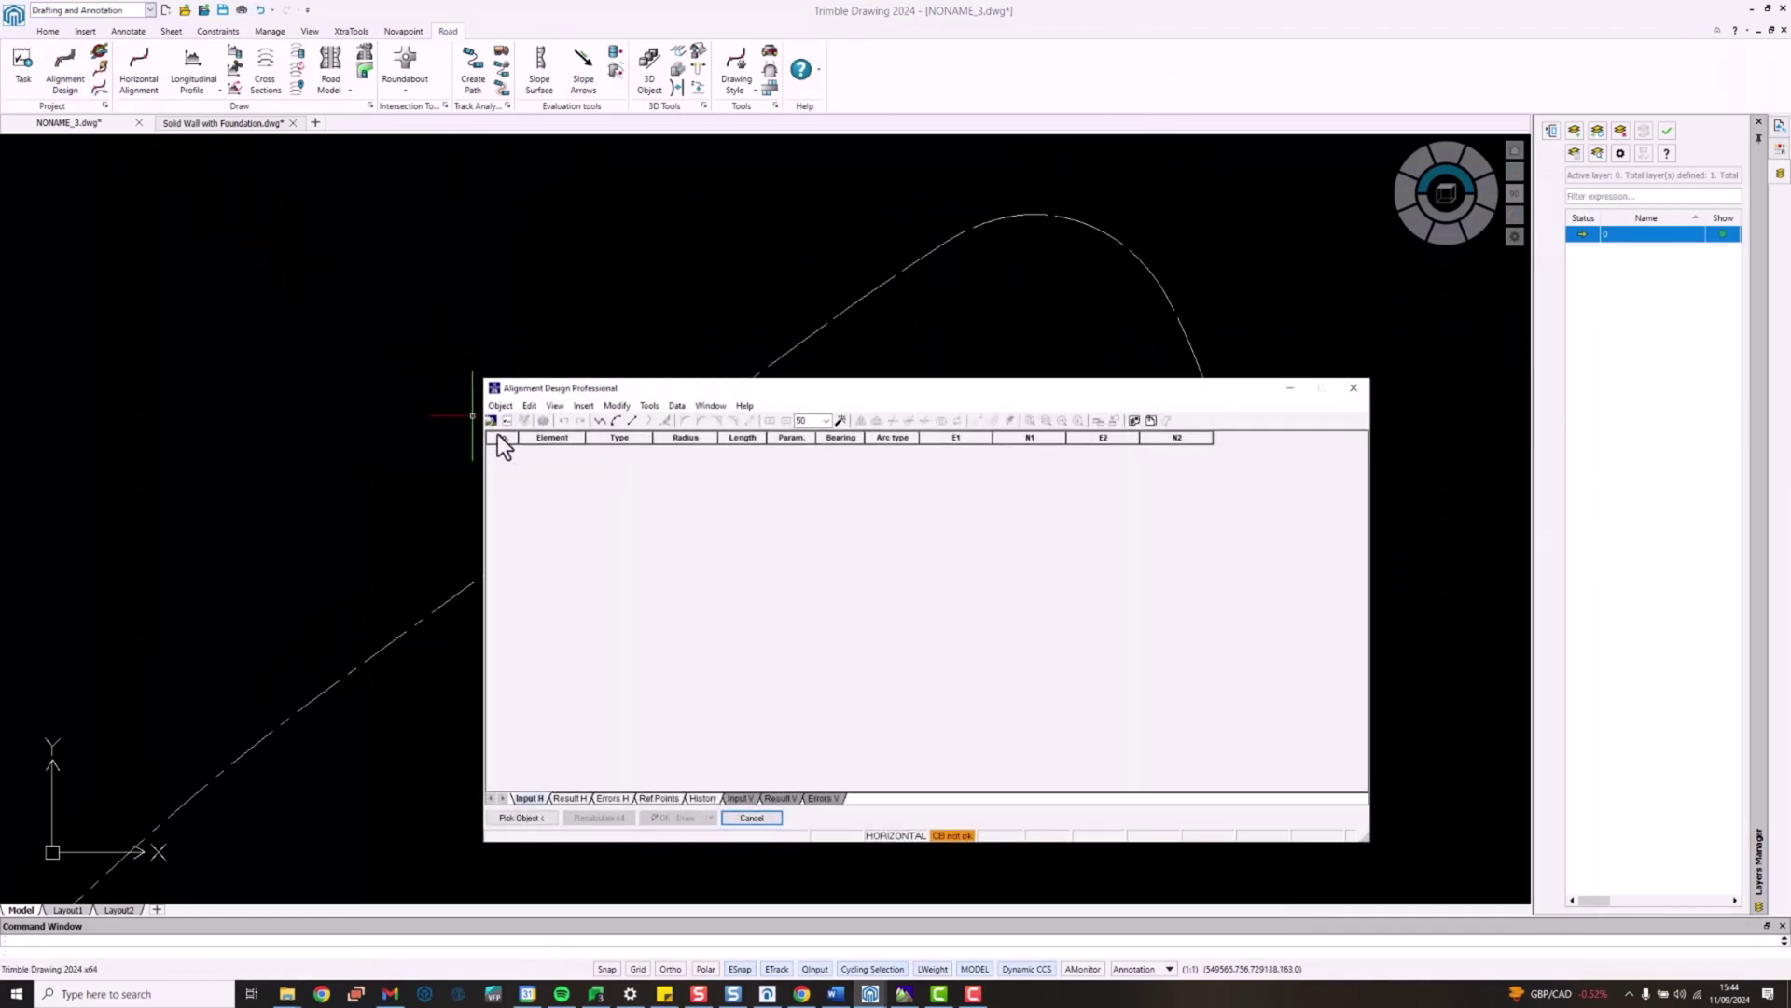
left_click(509, 419)
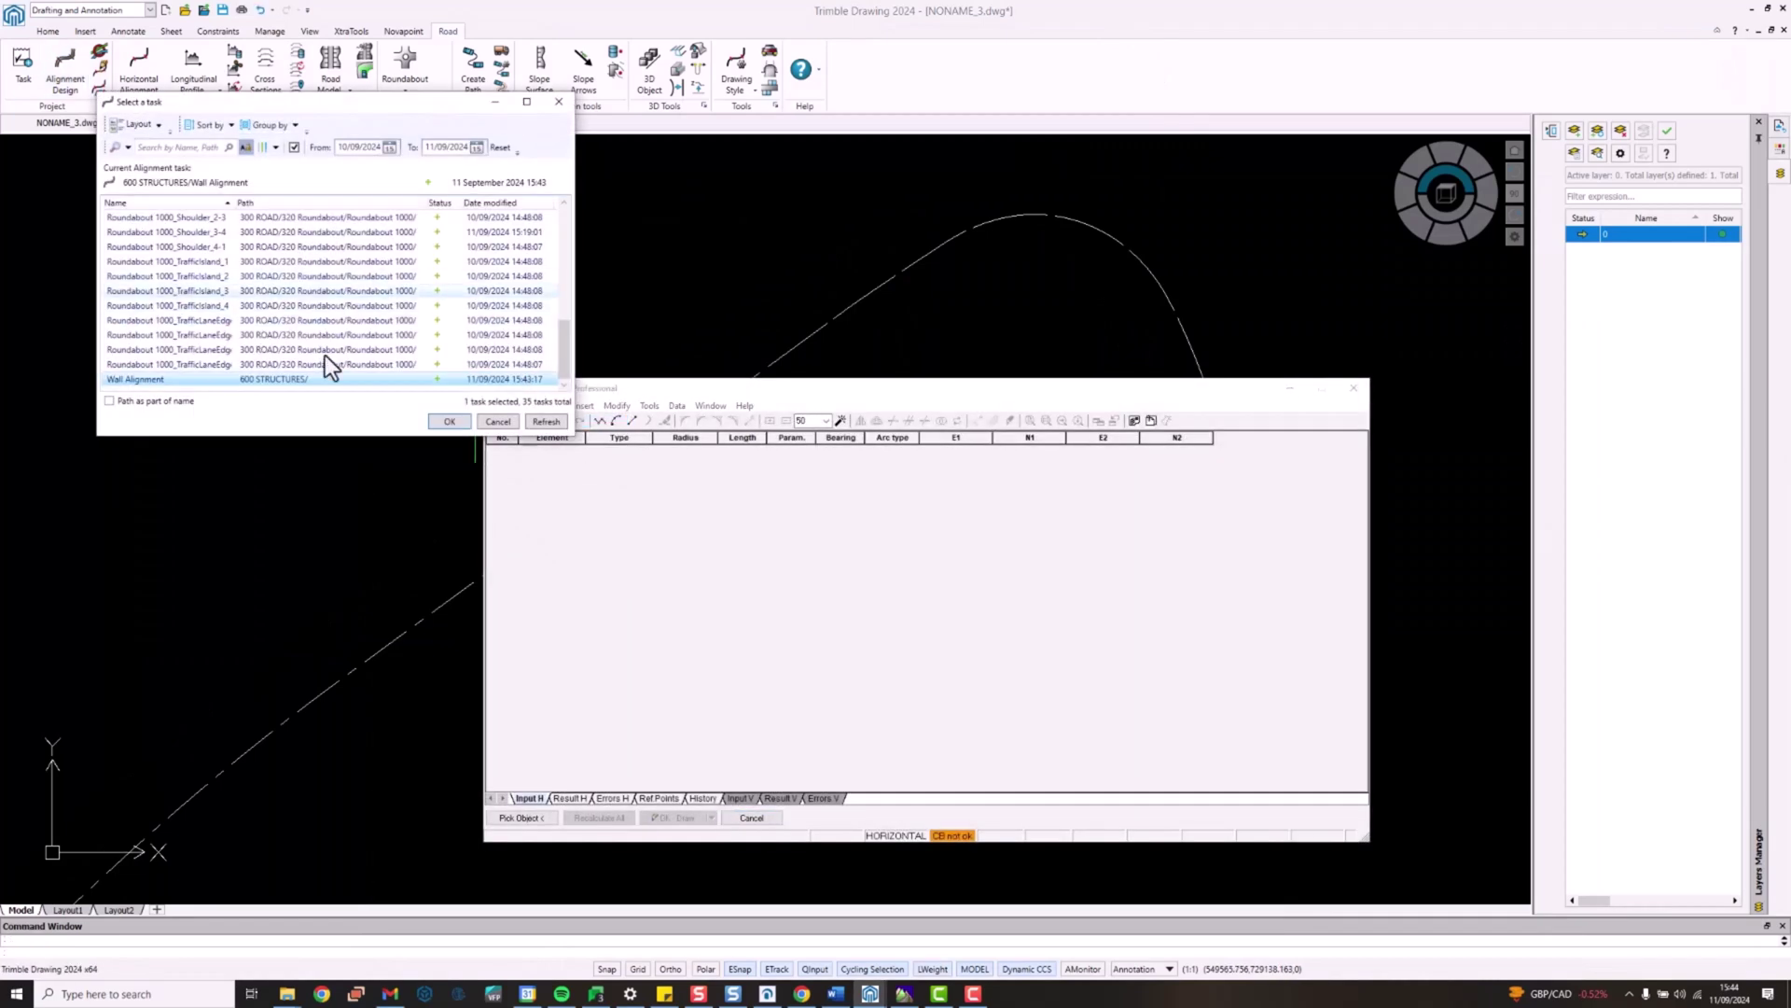
left_click(449, 421)
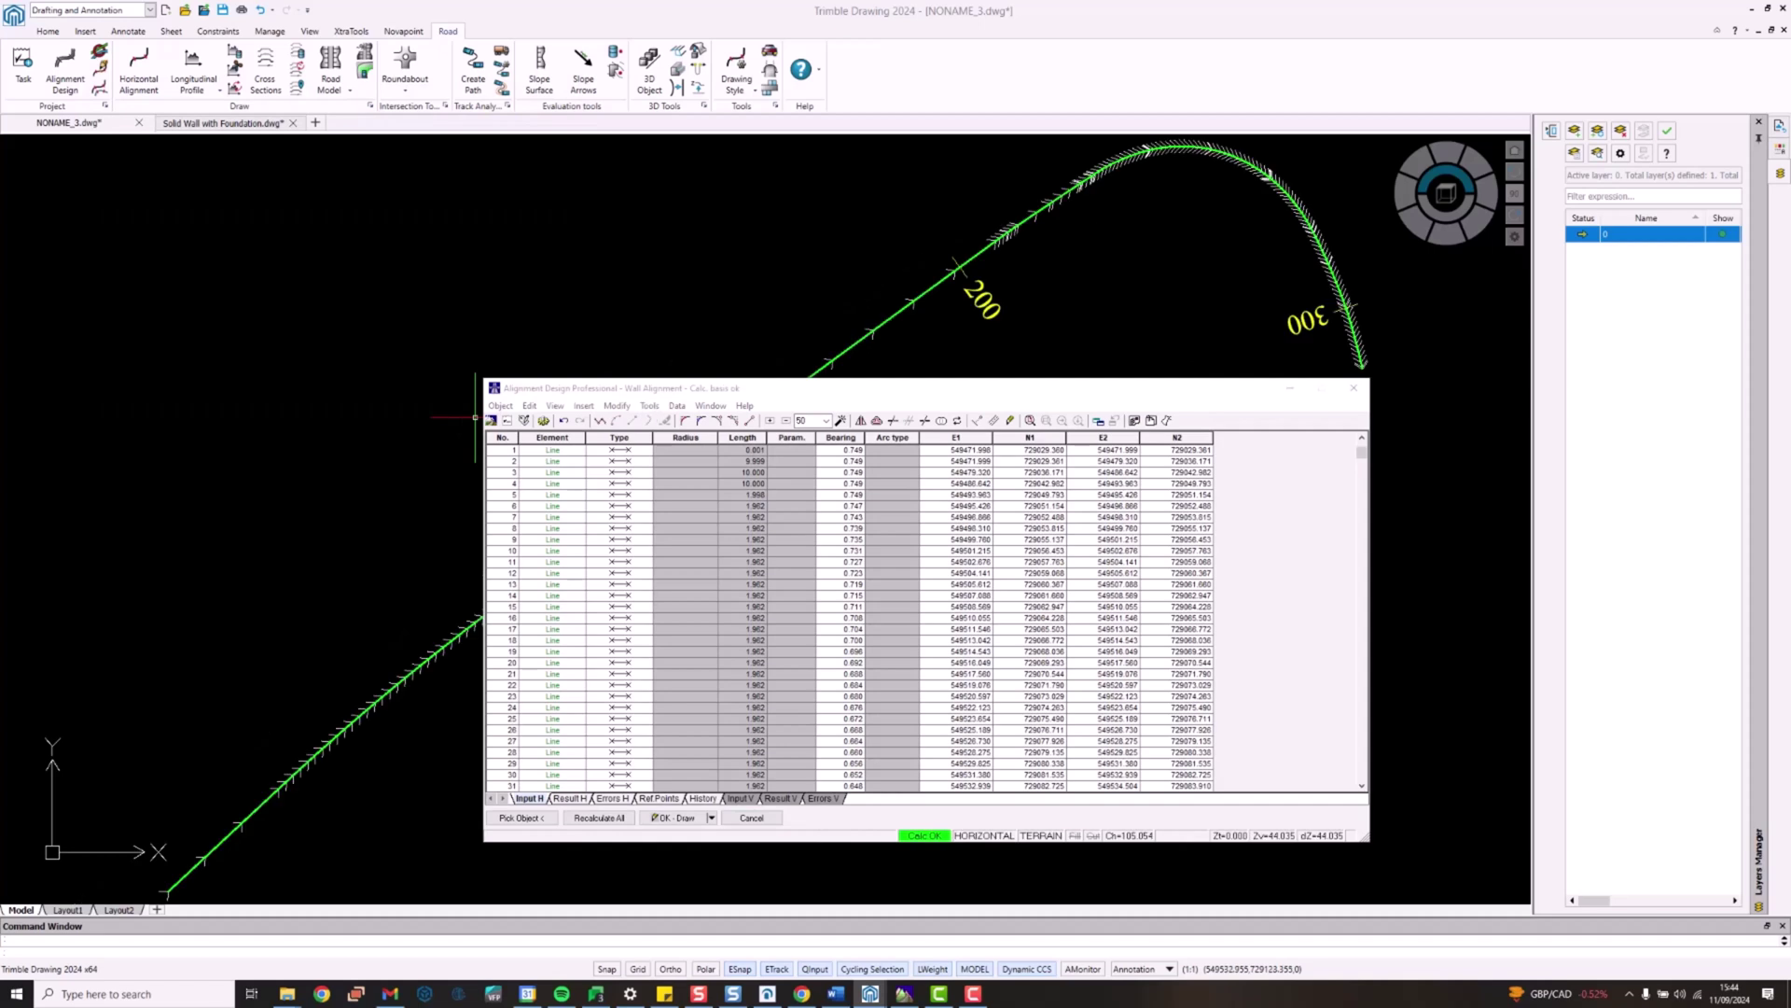
Step: Offset the whole wall alignment 6 m to its right side and accept the design with its drawing
left_click_drag(836, 389, 868, 395)
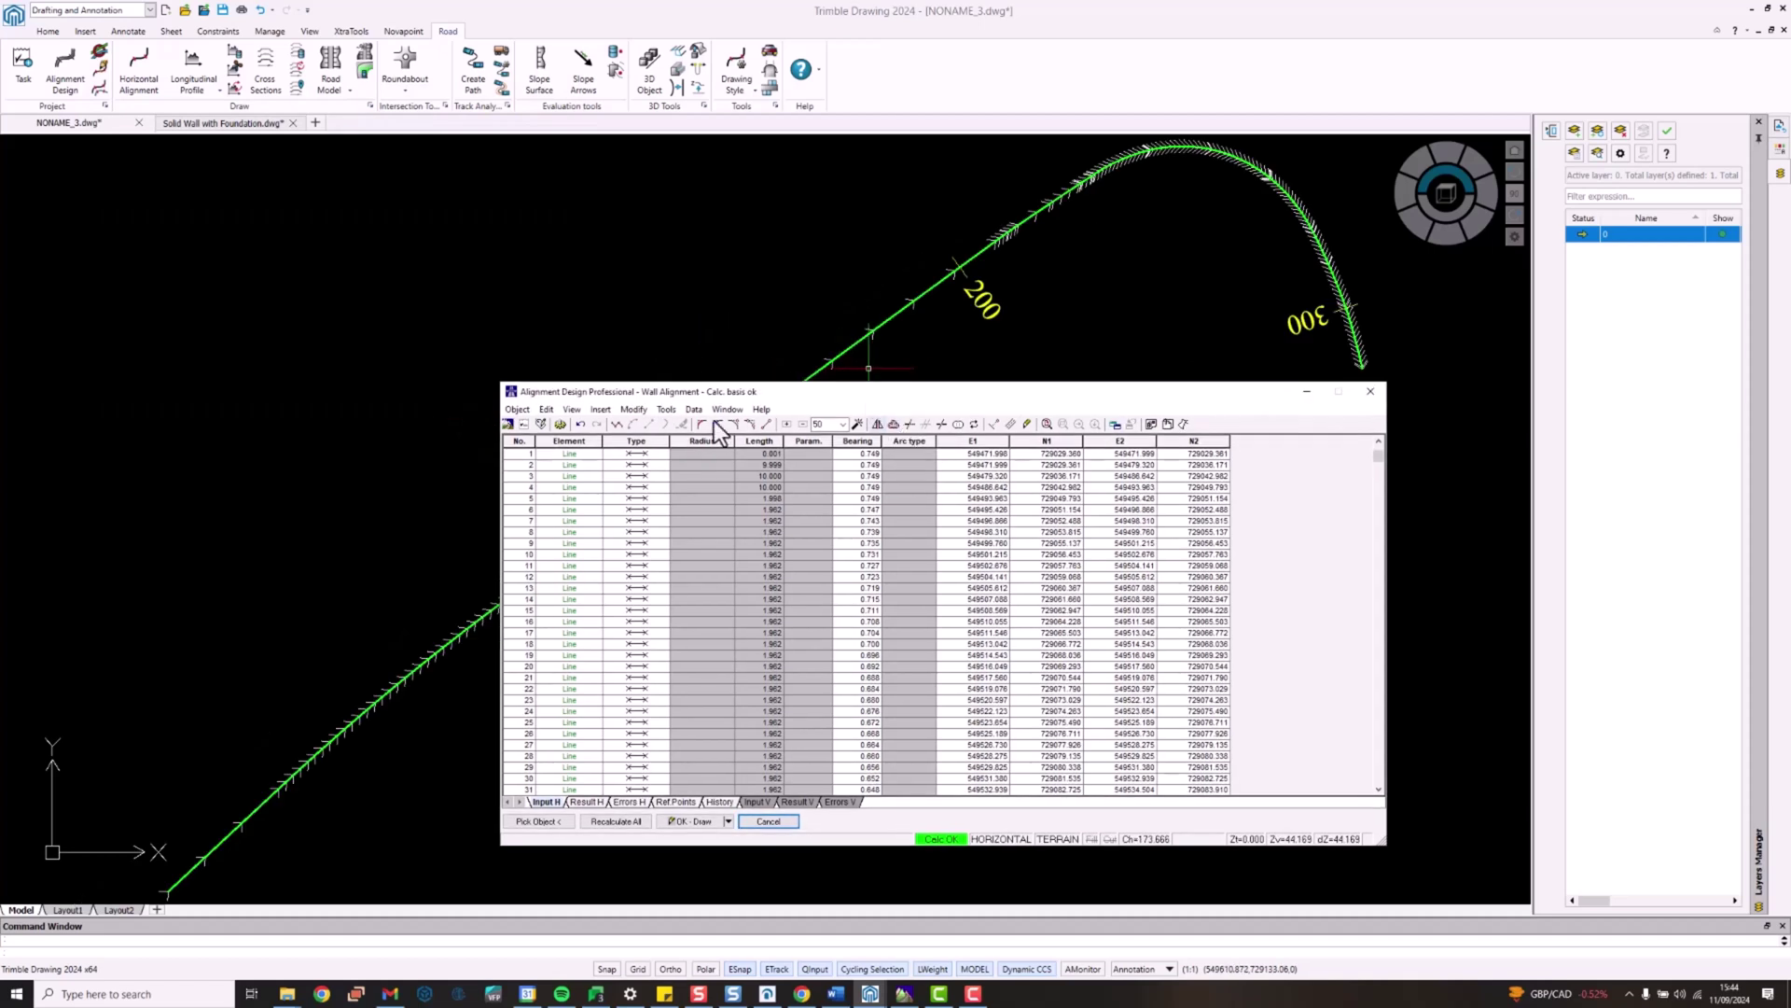
left_click(633, 409)
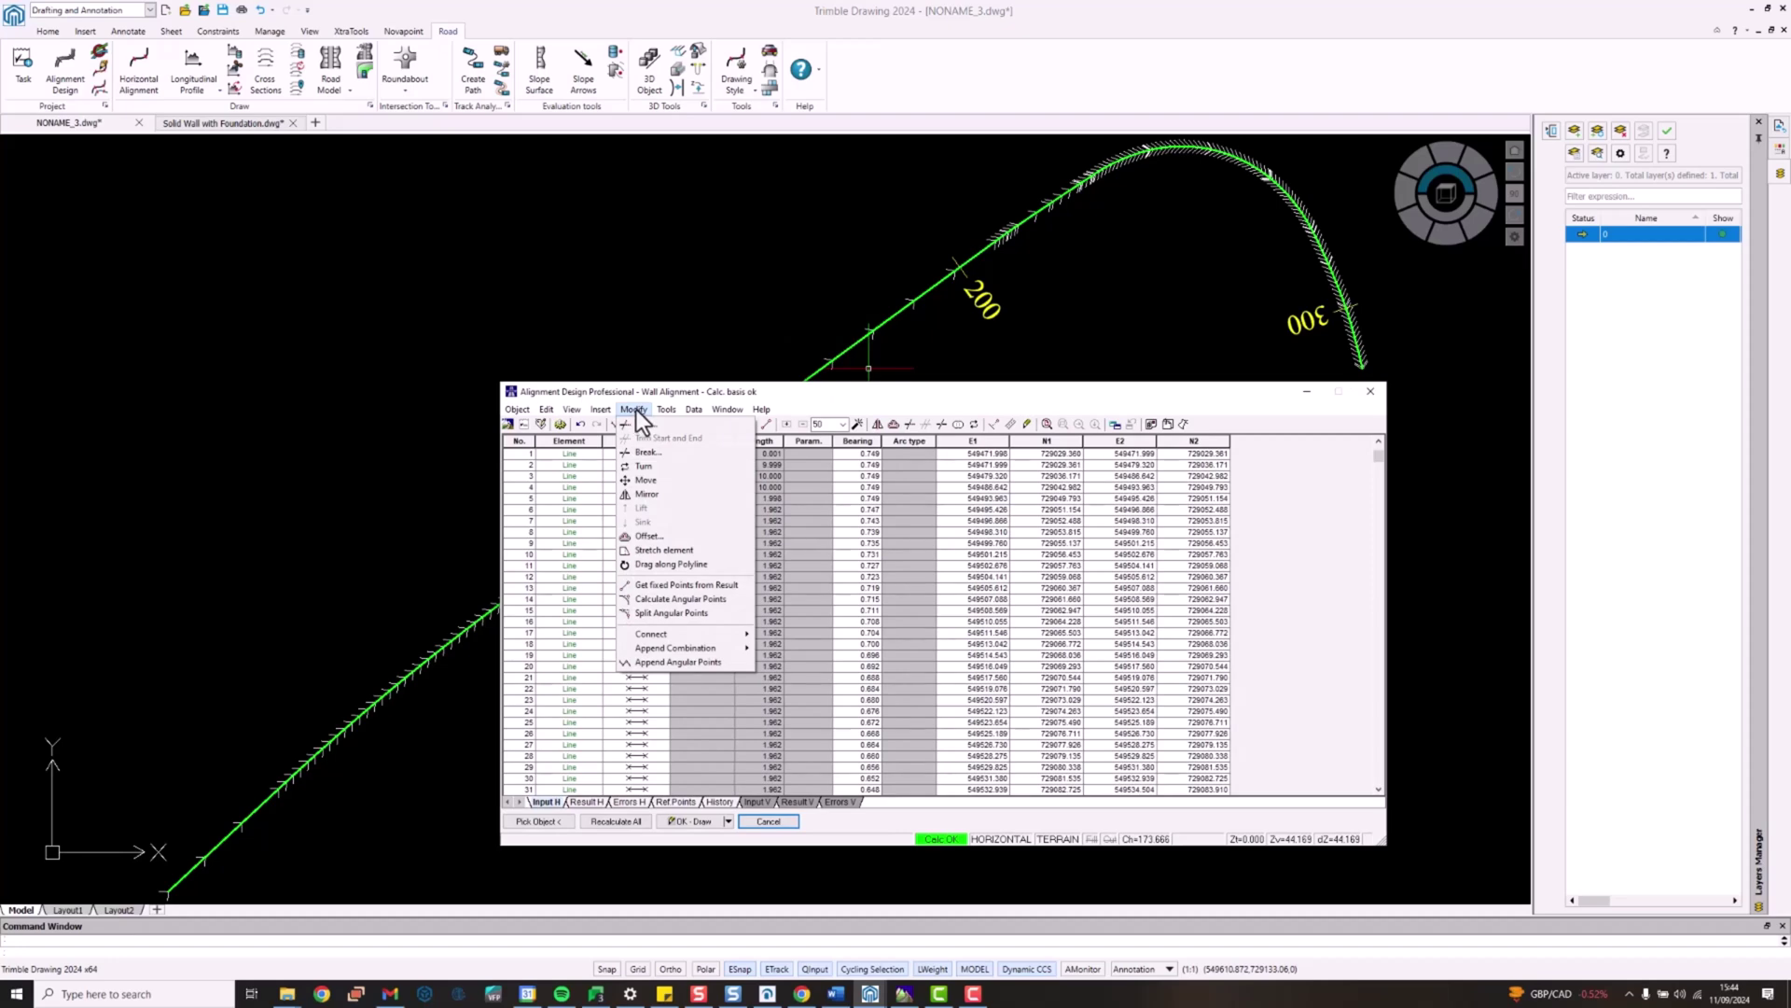
left_click(657, 535)
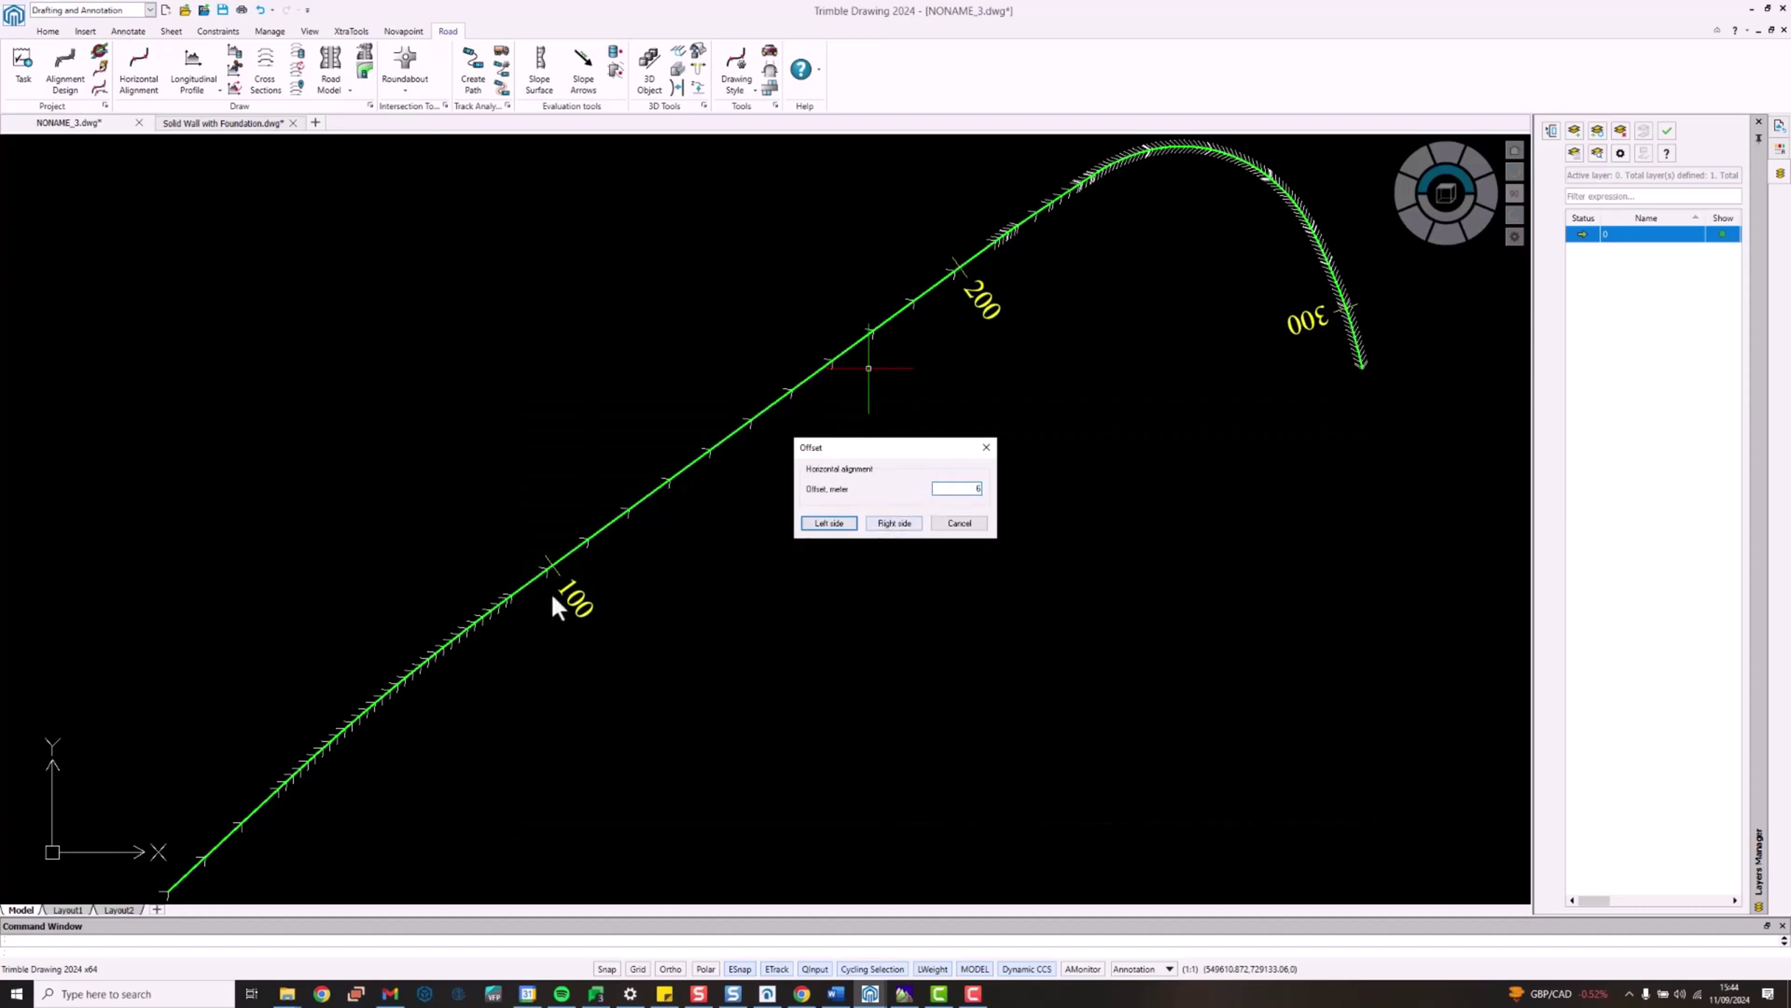
left_click(883, 524)
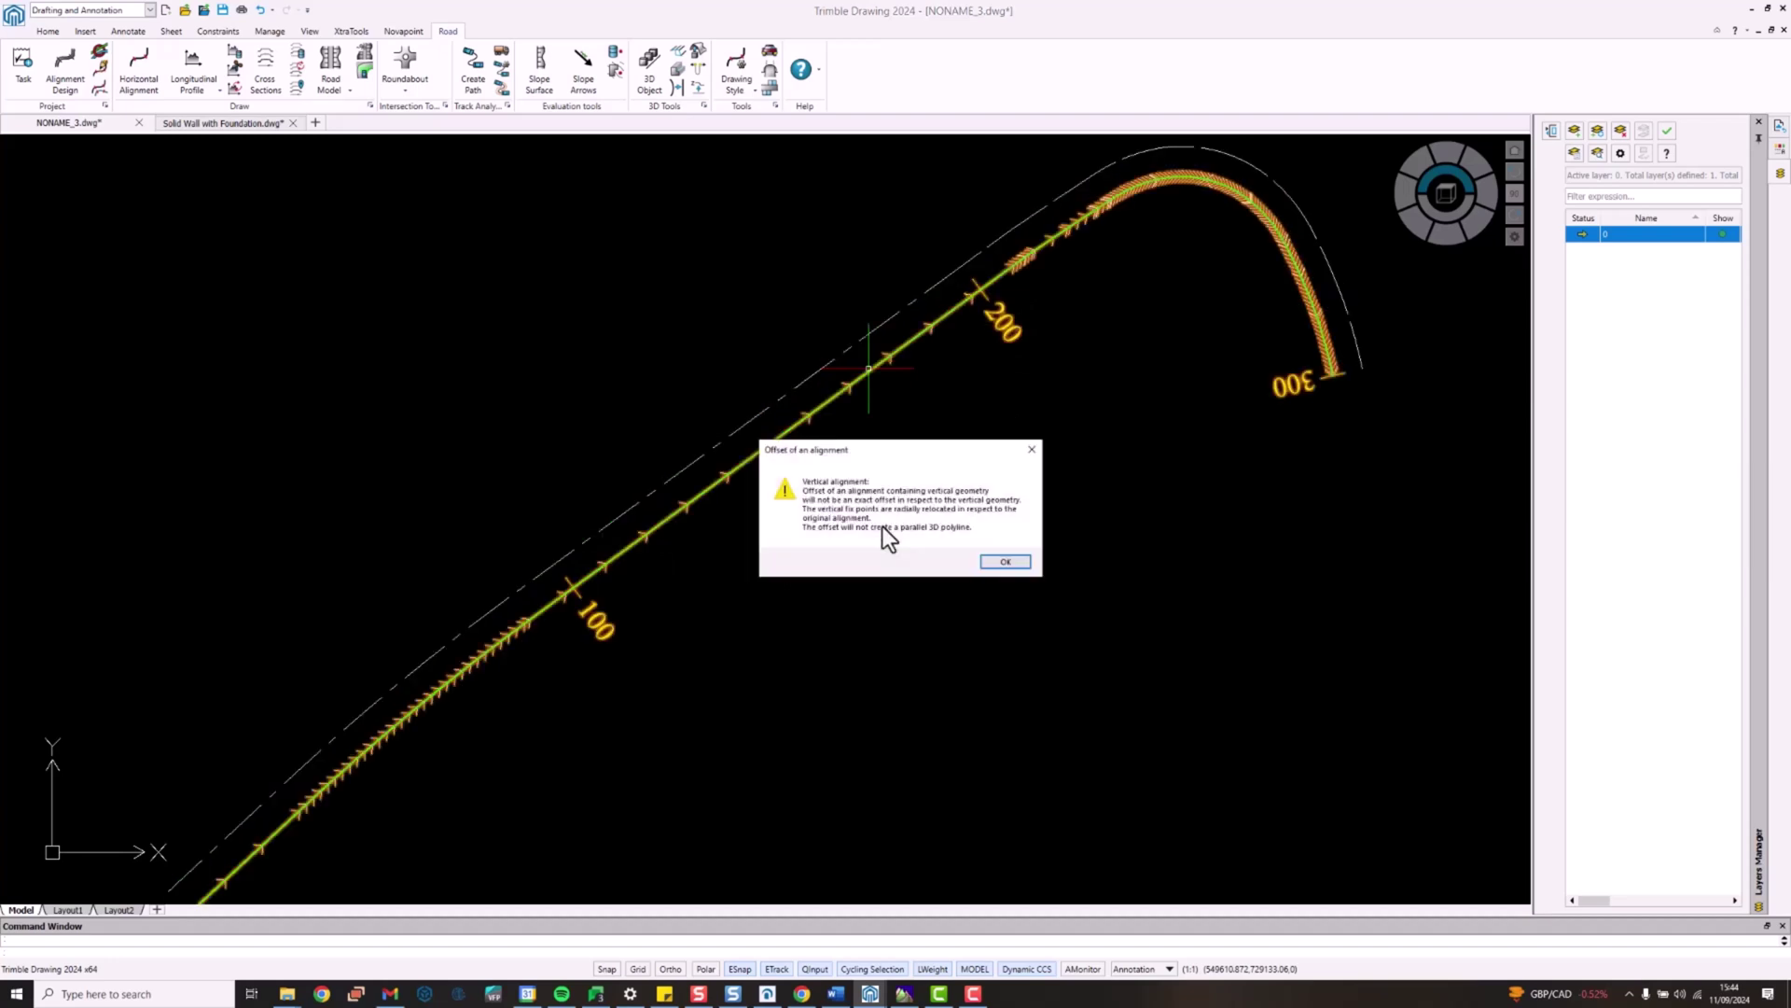
left_click(1000, 563)
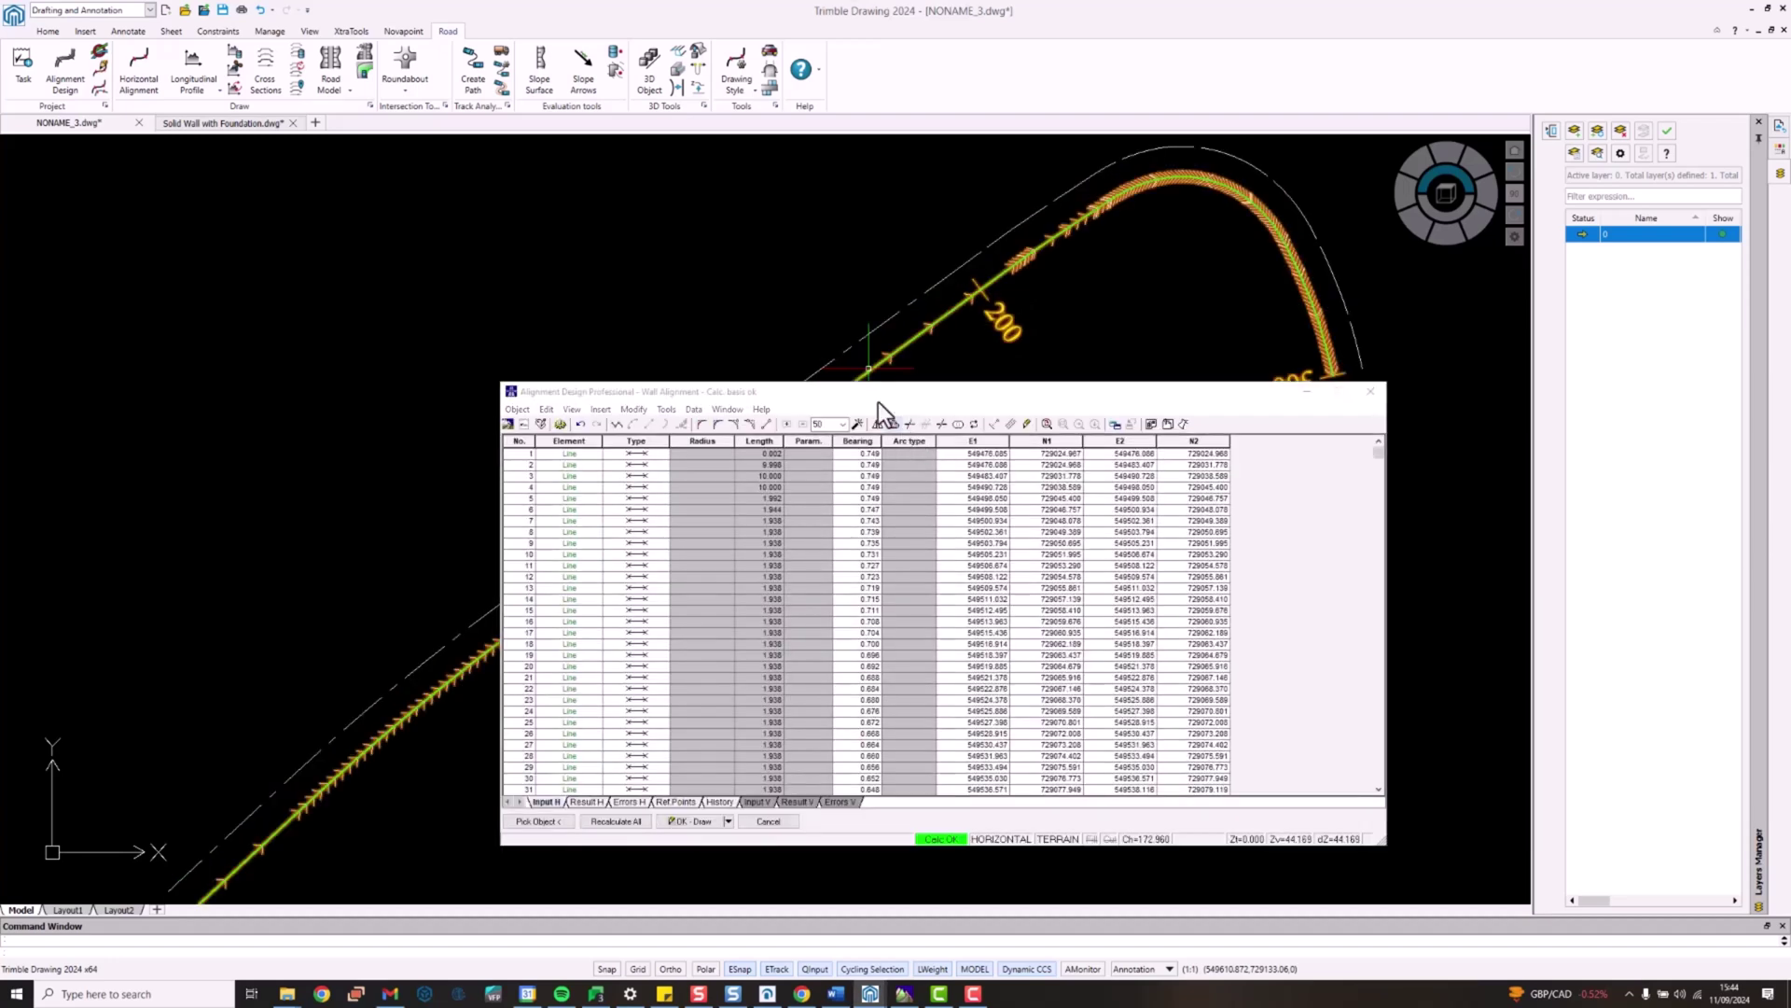
left_click(692, 827)
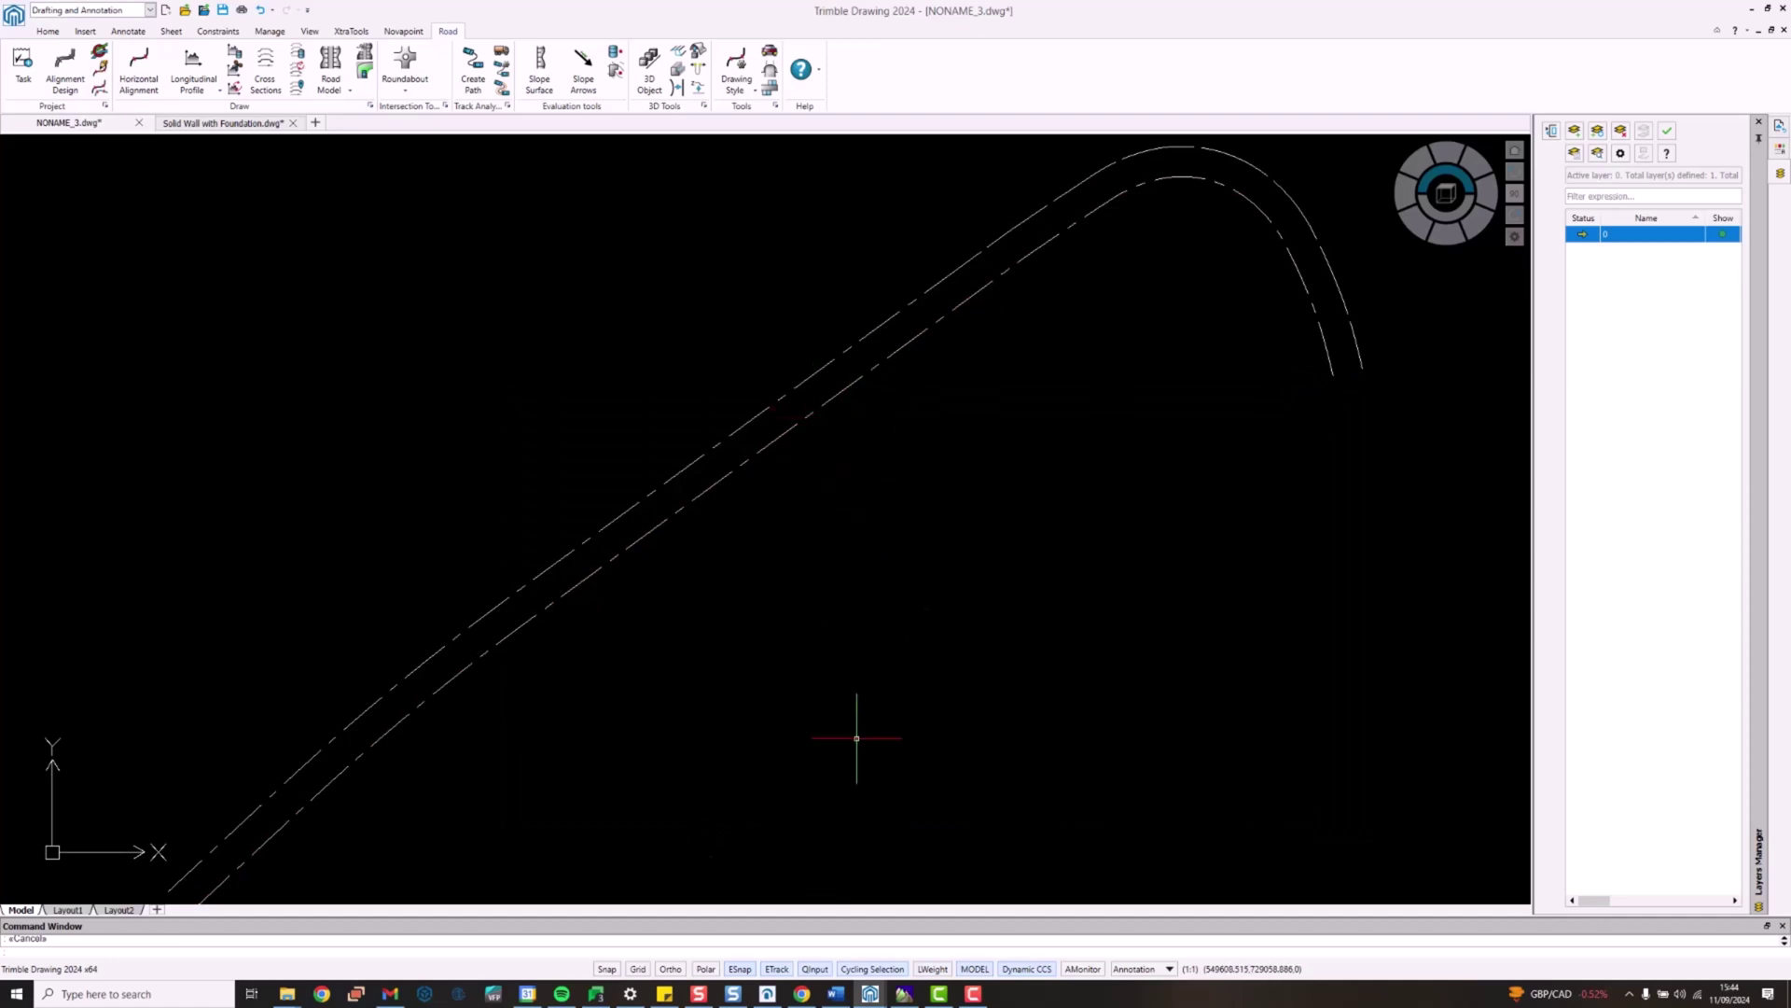
Step: Switch to Quadri and inspect the offset wall alignment's position relative to the tree row in the 3D view
left_click(764, 998)
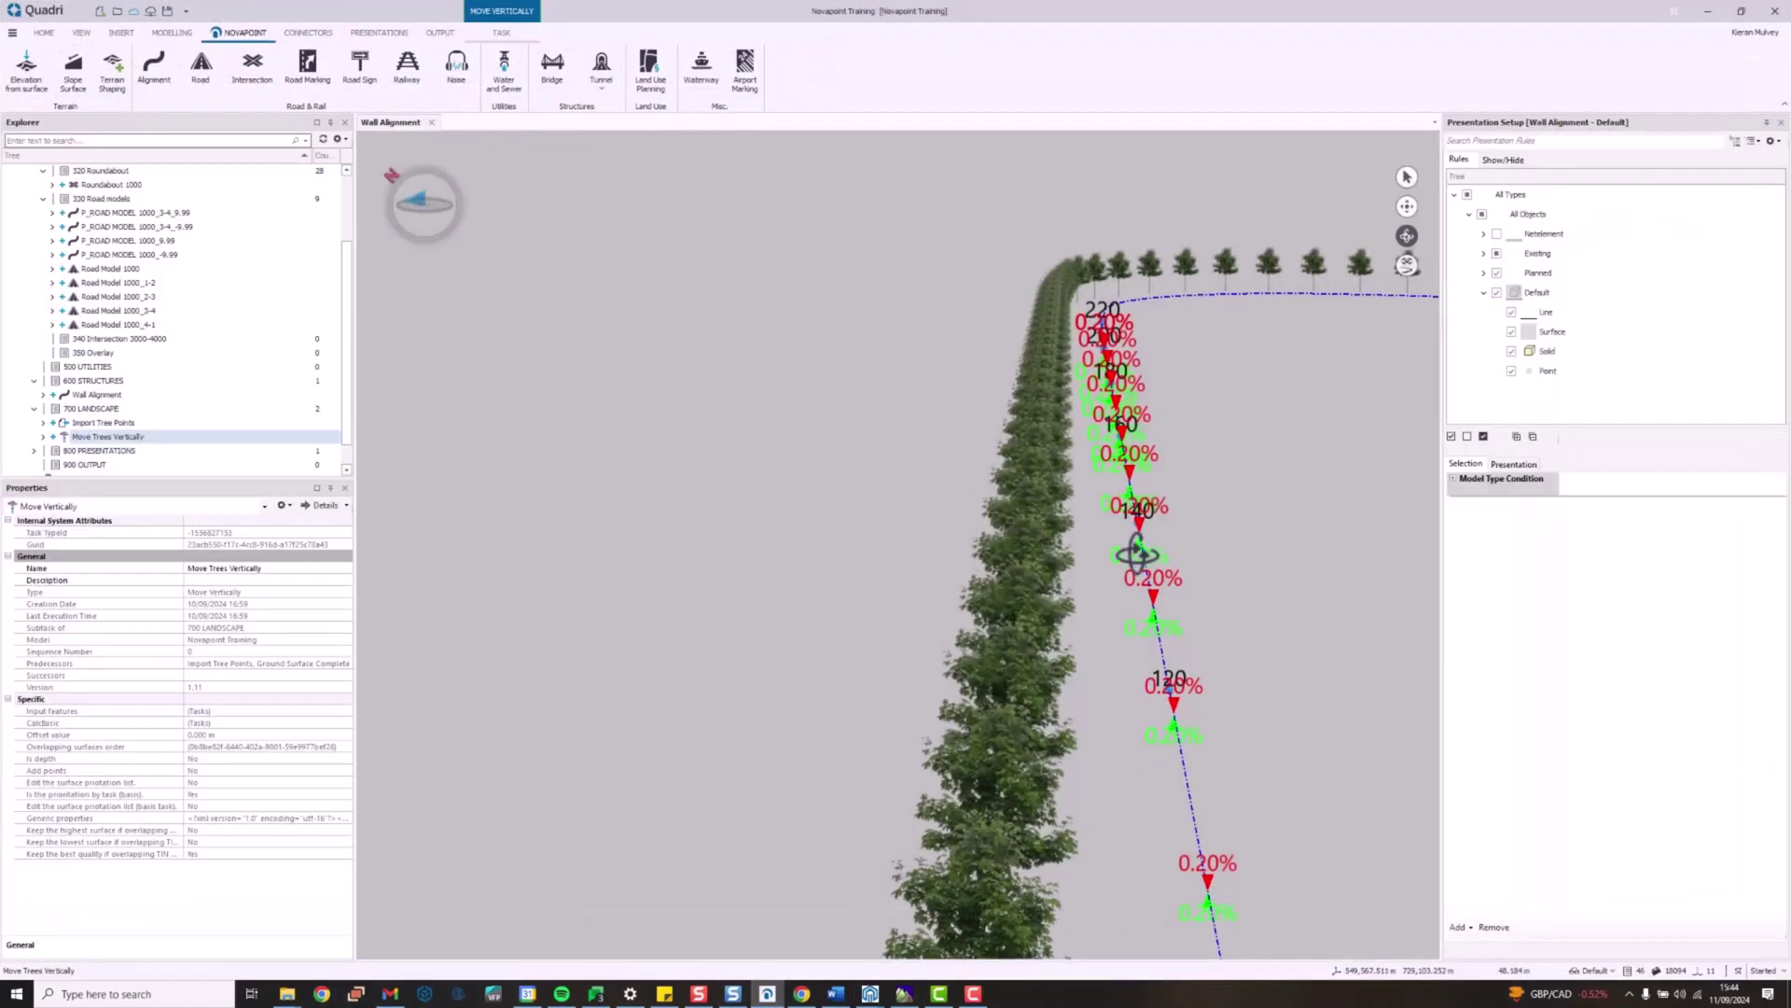
left_click_drag(1070, 635, 1166, 763)
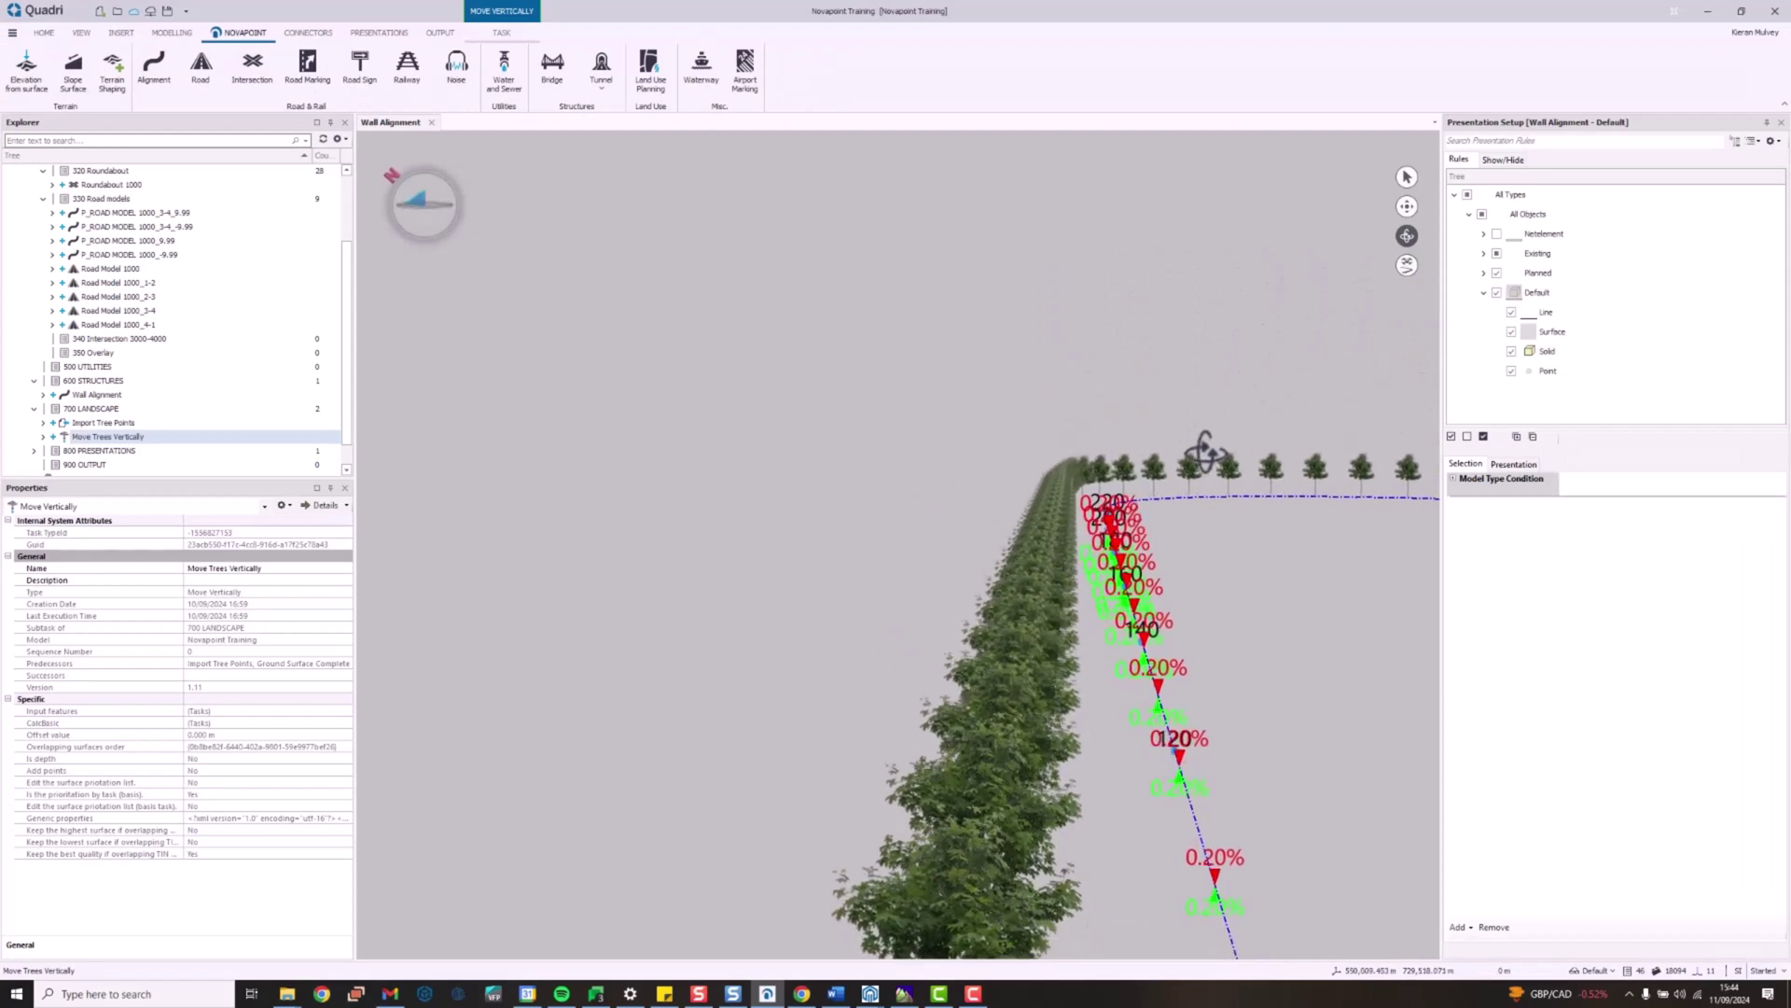
left_click_drag(1215, 505, 1241, 449)
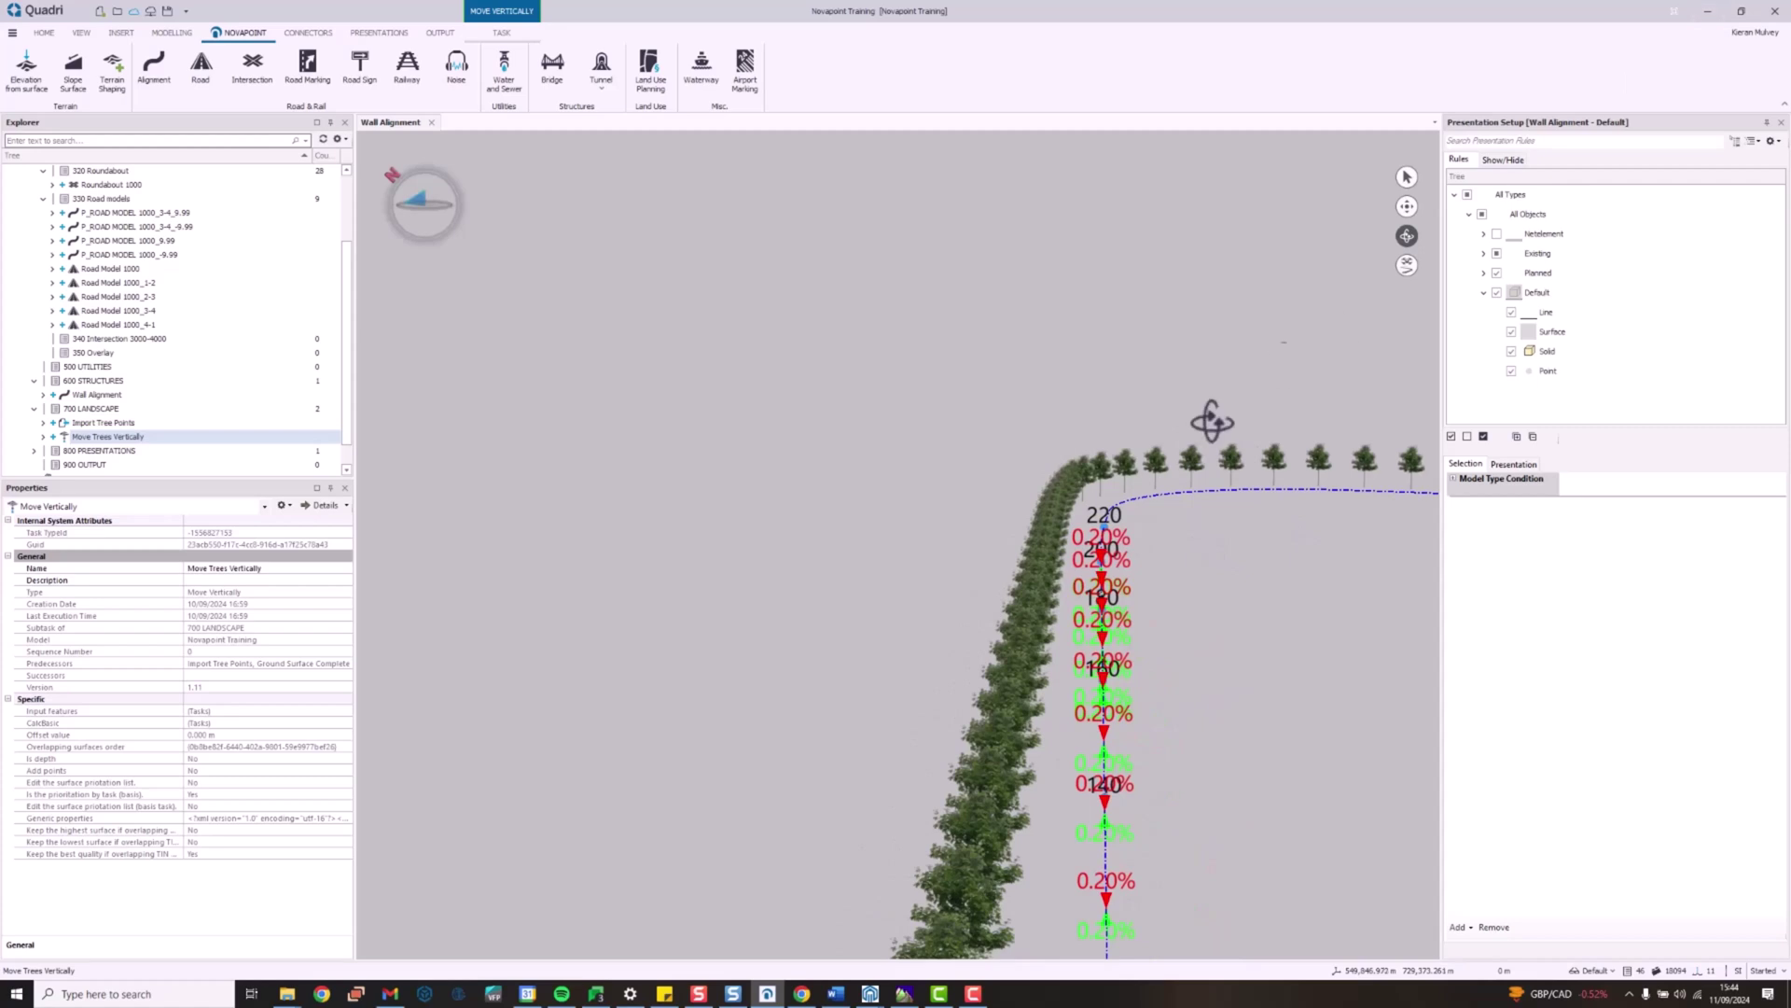
left_click_drag(1119, 569, 1101, 583)
left_click_drag(1120, 512, 1129, 466)
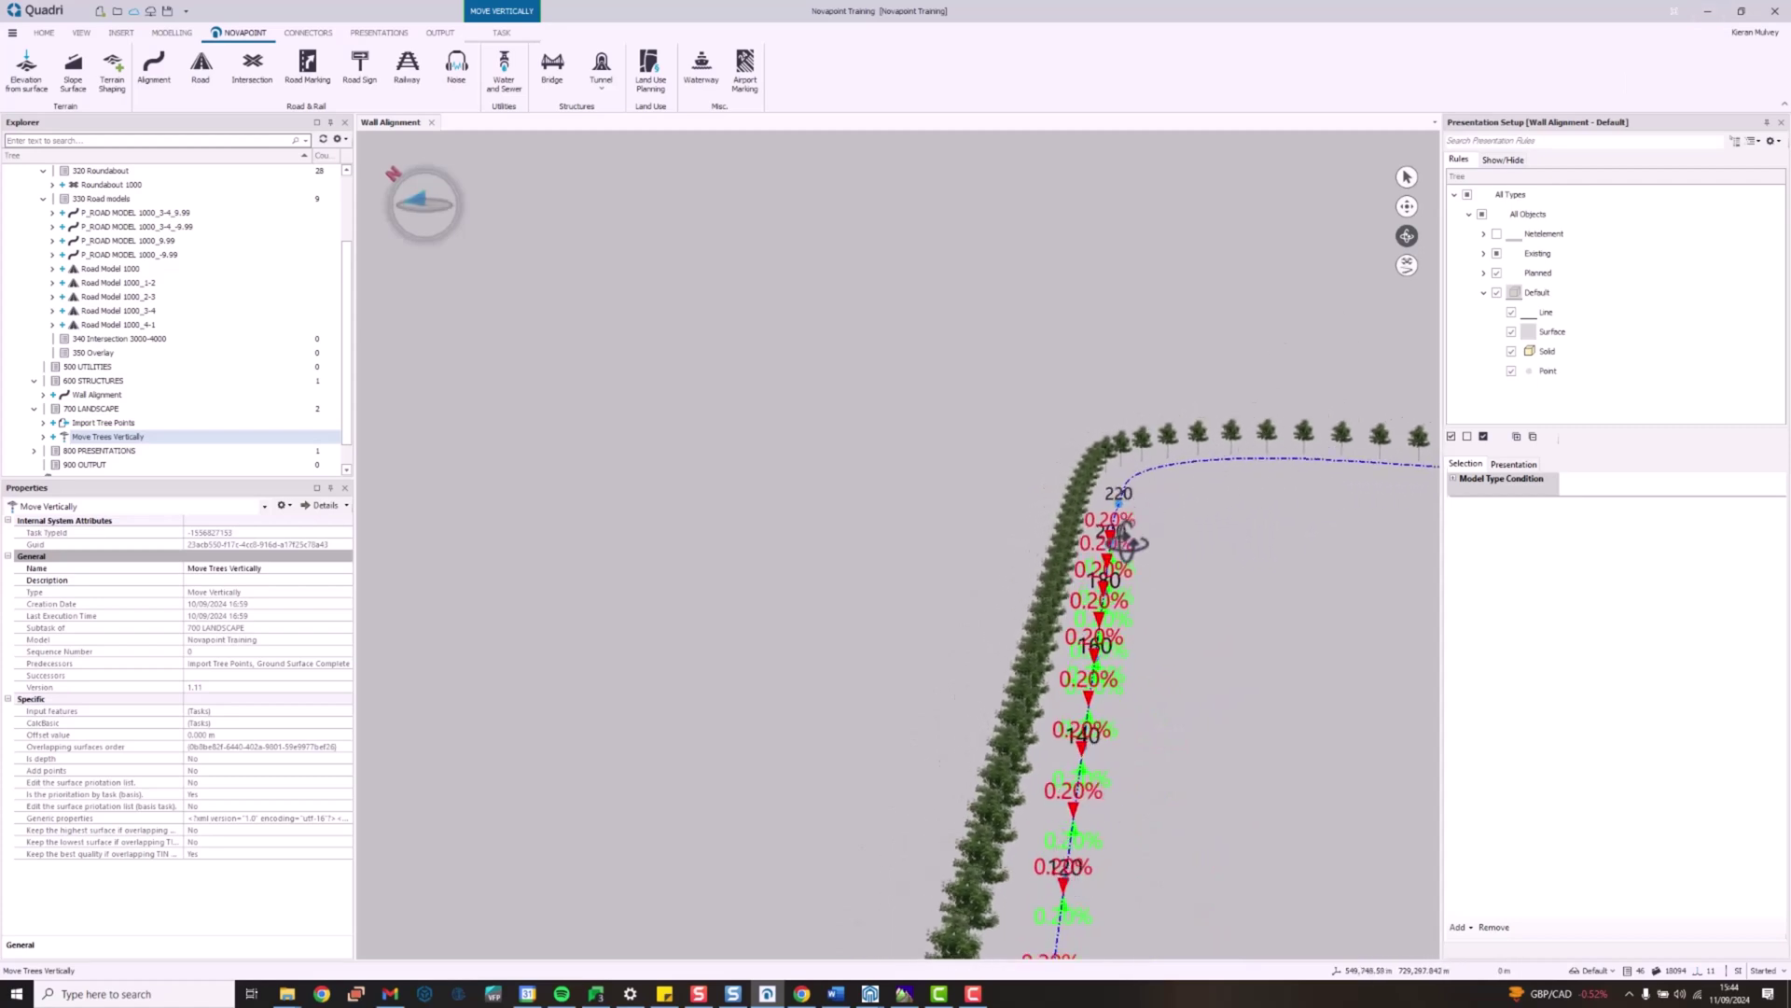
Step: Return to Trimble Drawing and delete the original outer alignment line, keeping only the offset one
left_click(1715, 15)
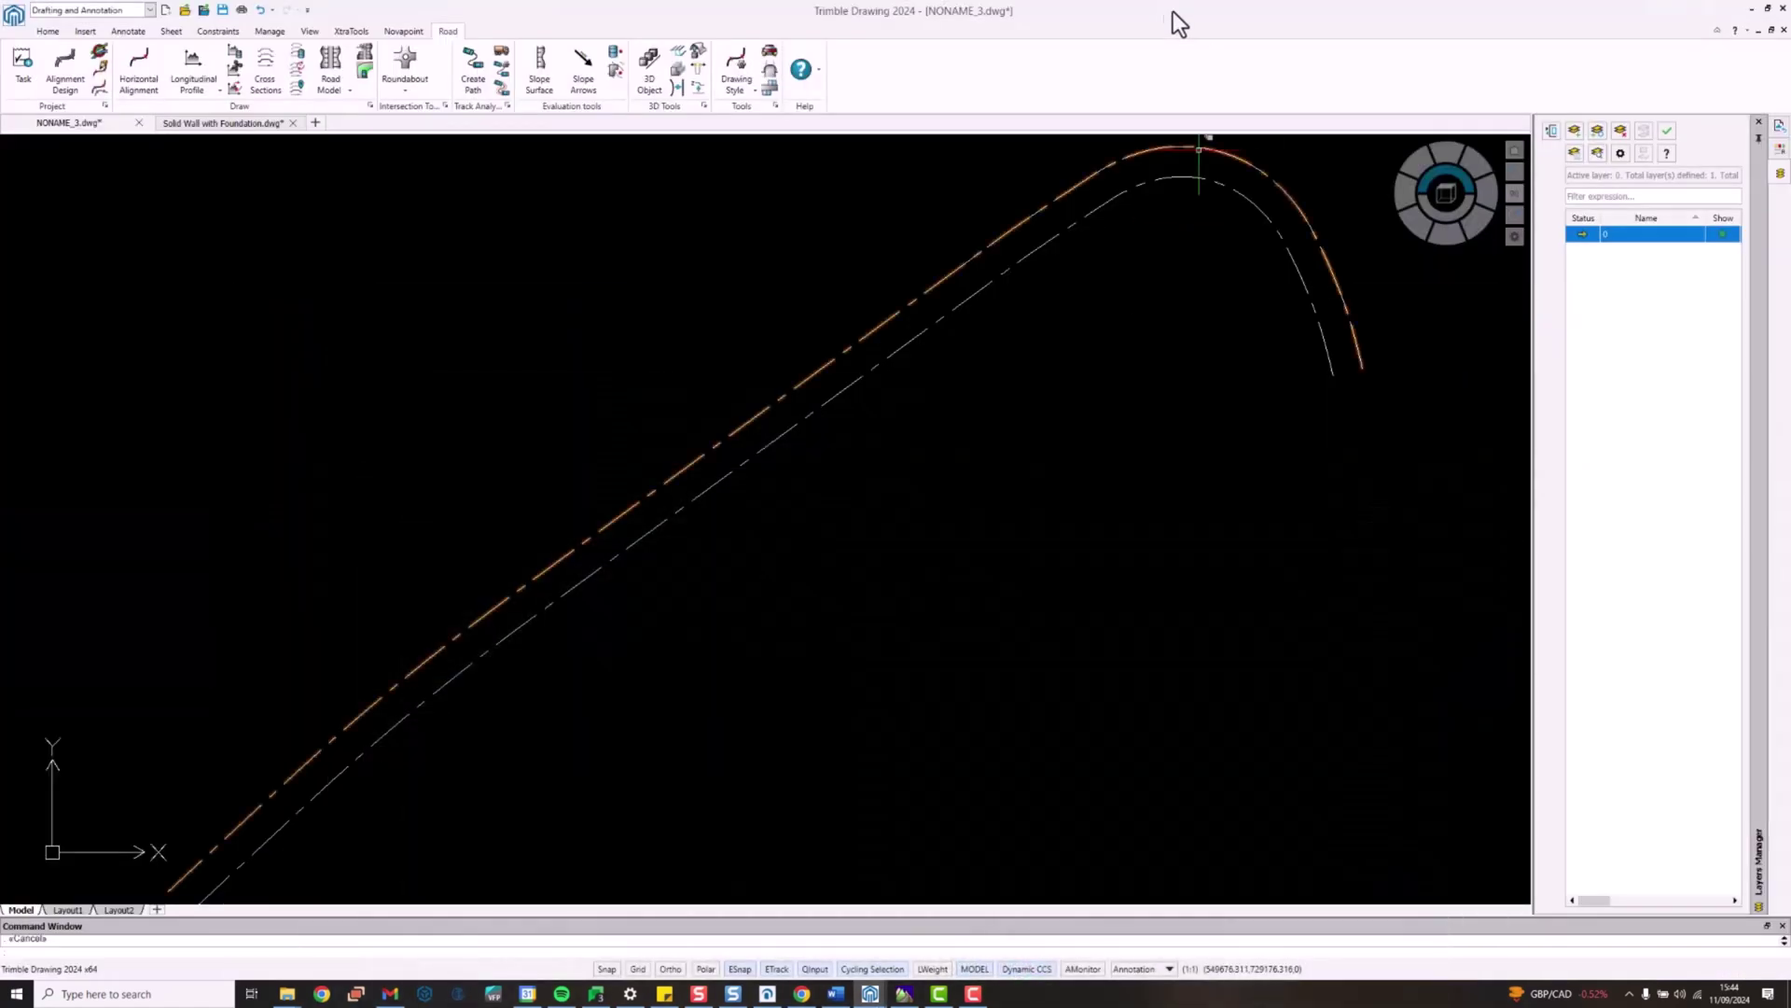
scroll(911, 338, "down", 4)
middle_click_drag(957, 411, 1002, 421)
scroll(943, 379, "up", 5)
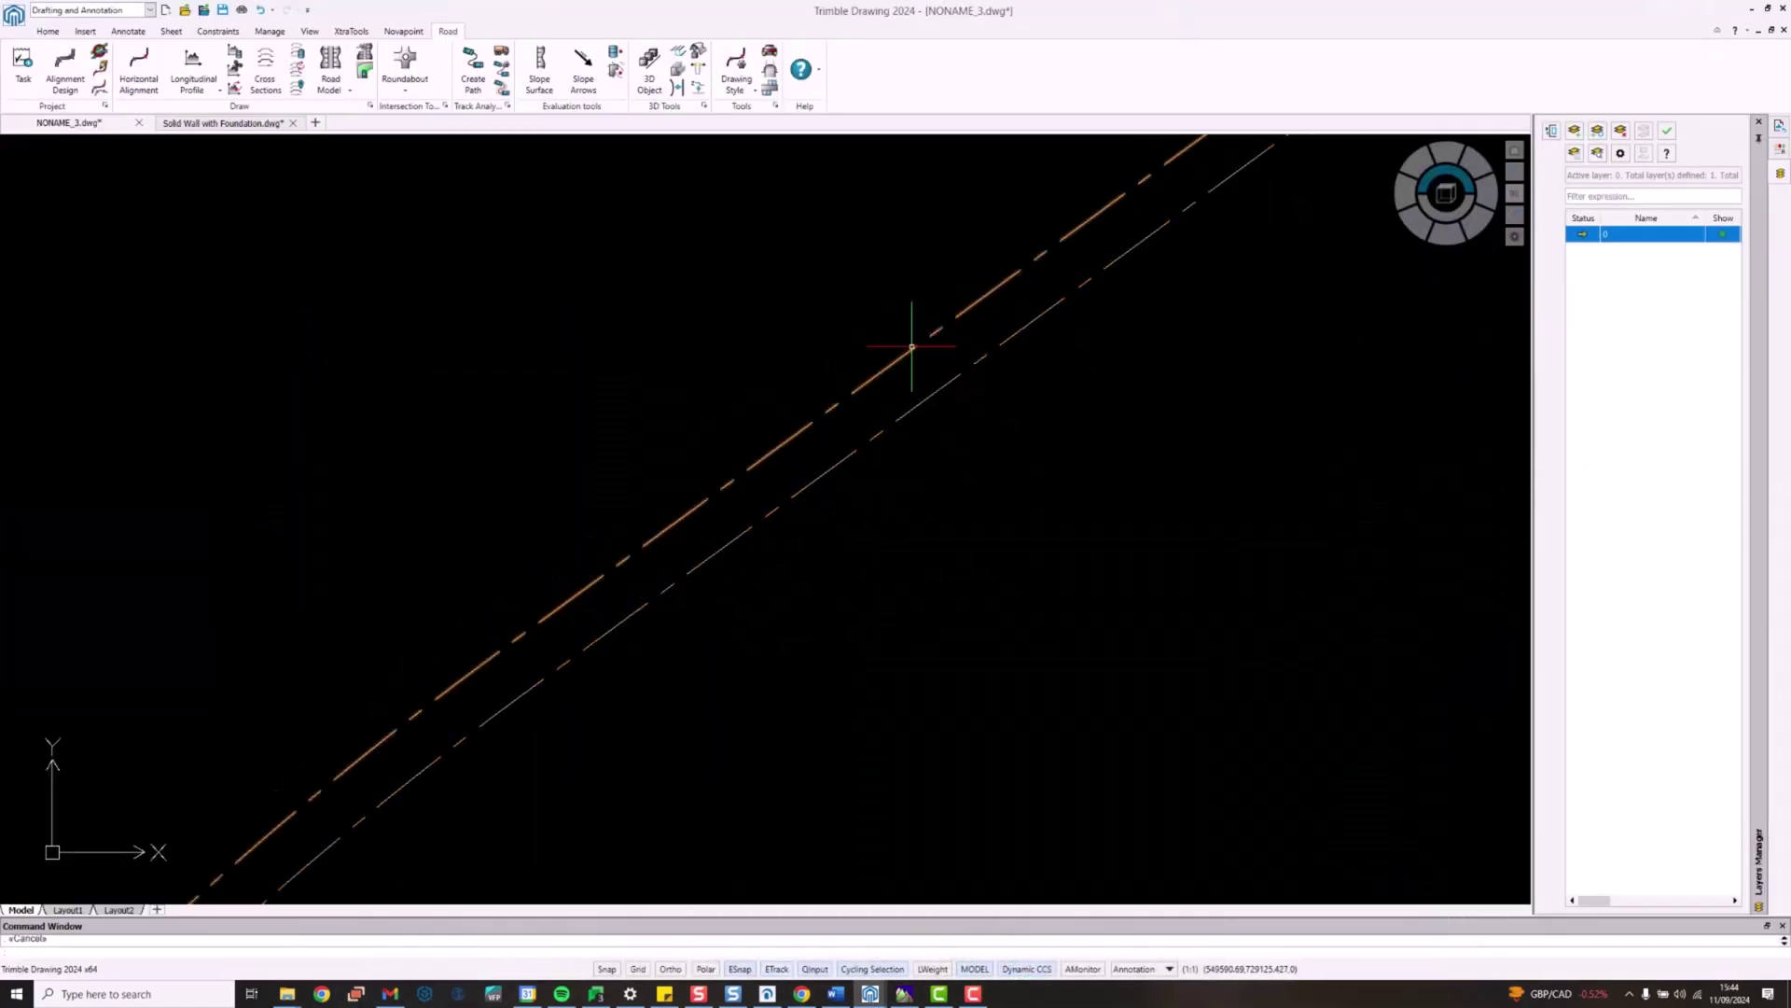
mouse_move(944, 388)
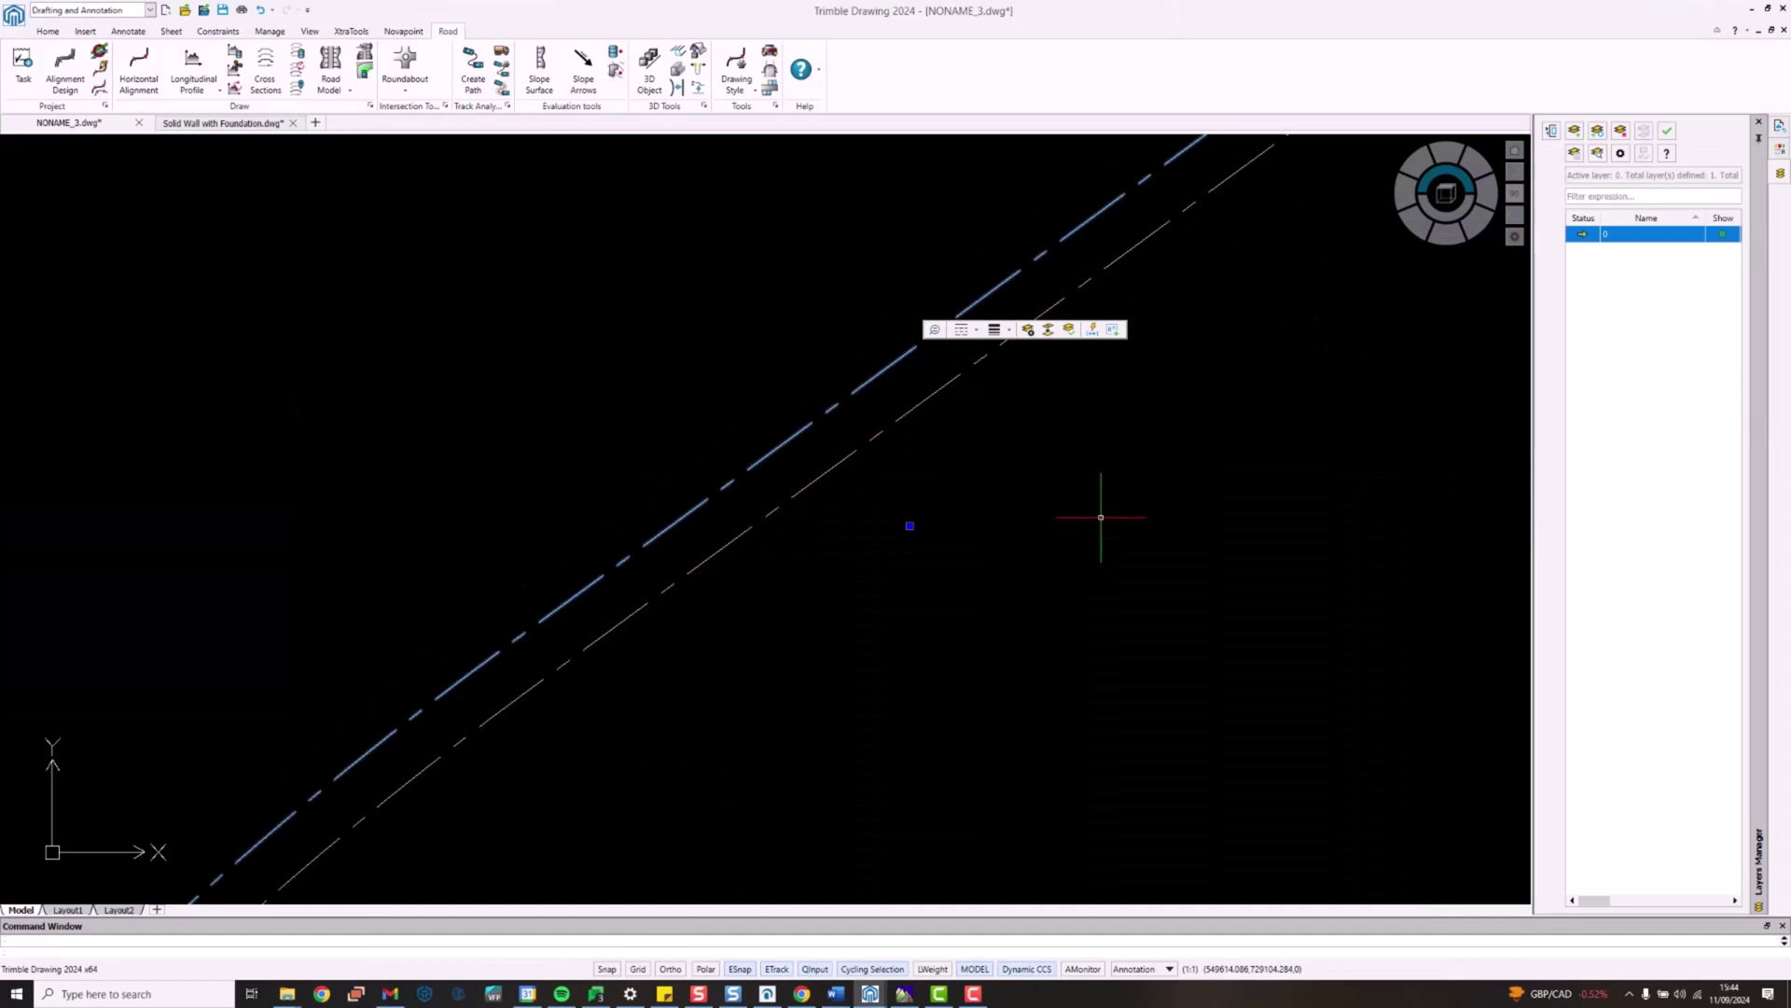
scroll(964, 452, "down", 5)
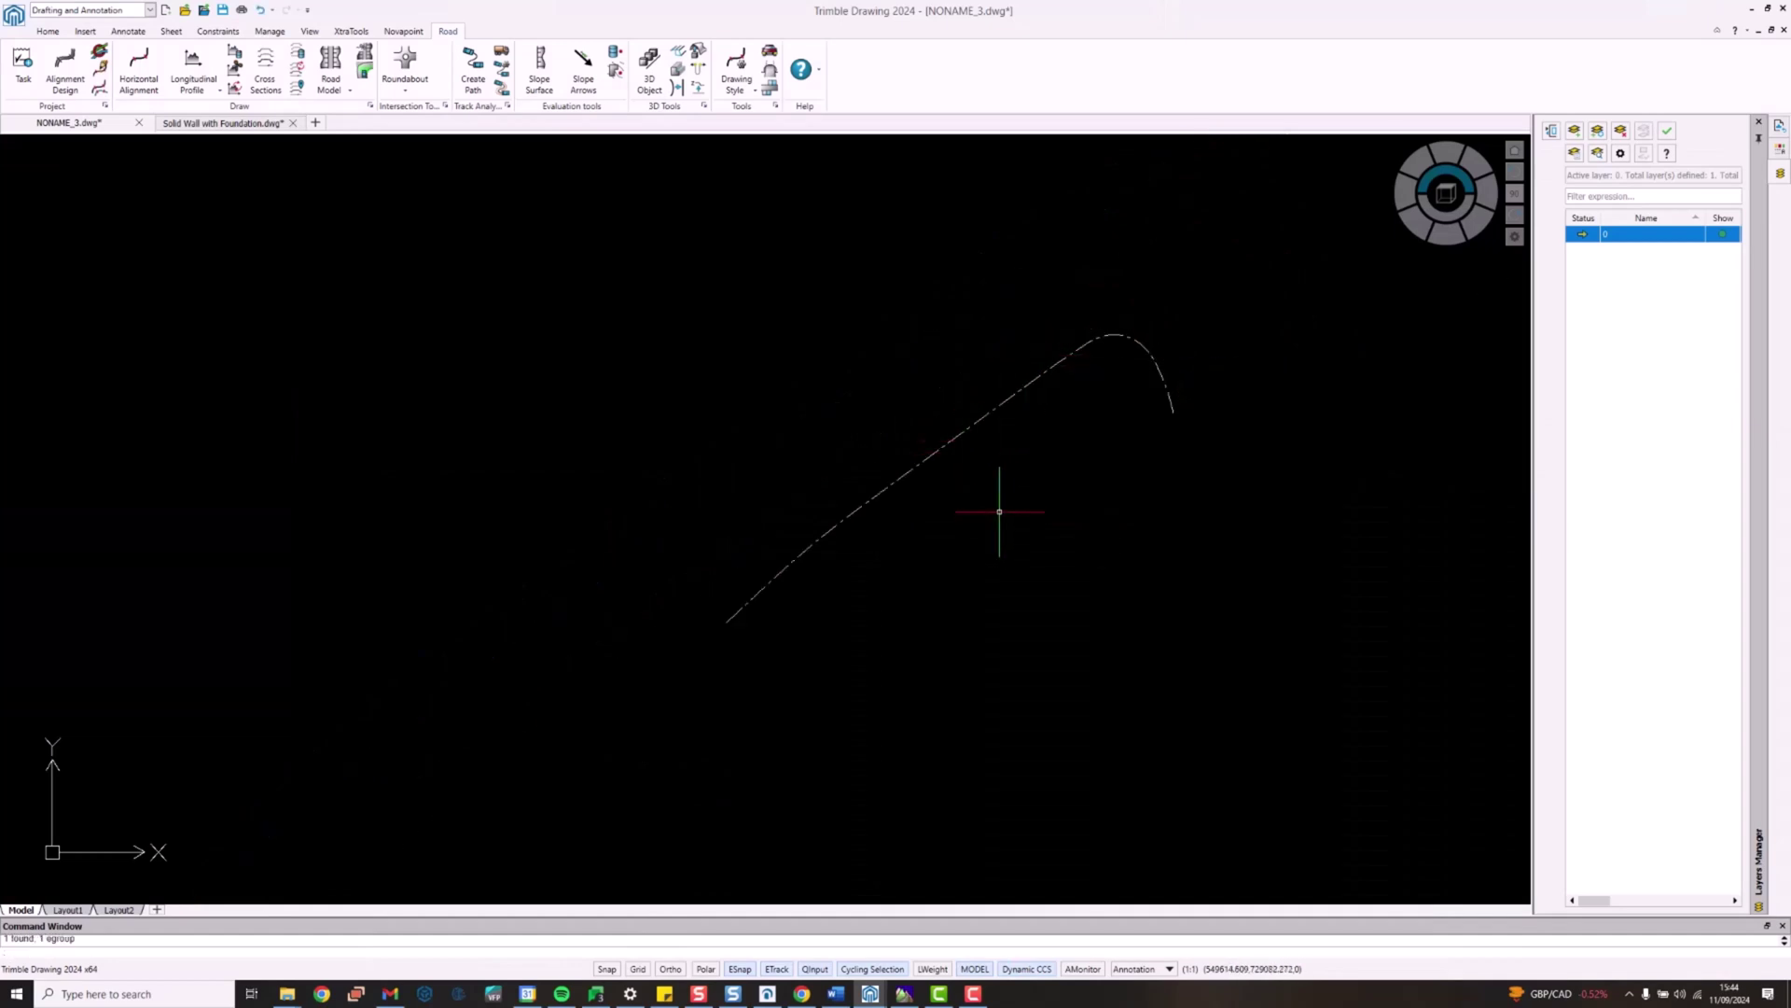
scroll(999, 511, "up", 3)
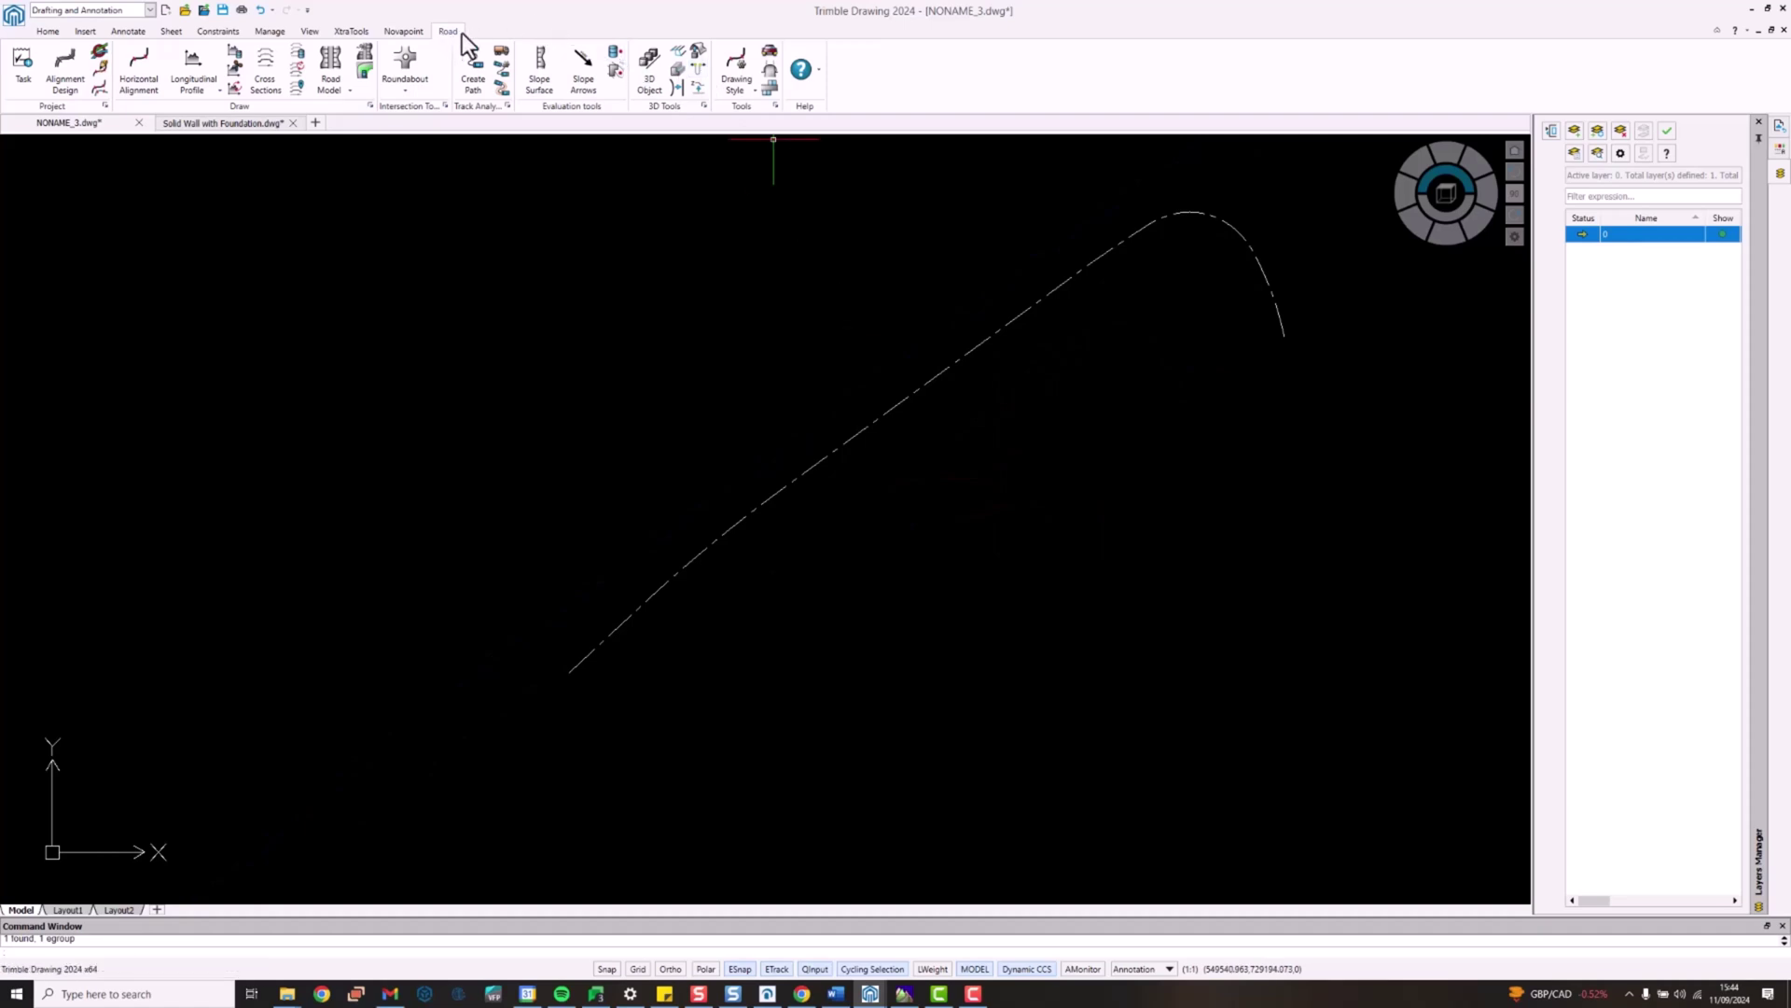
Step: Set up Object along an alignment with the Wall Alignment task, vertical reference elevation and a default chainage distance of 1.000
left_click(650, 86)
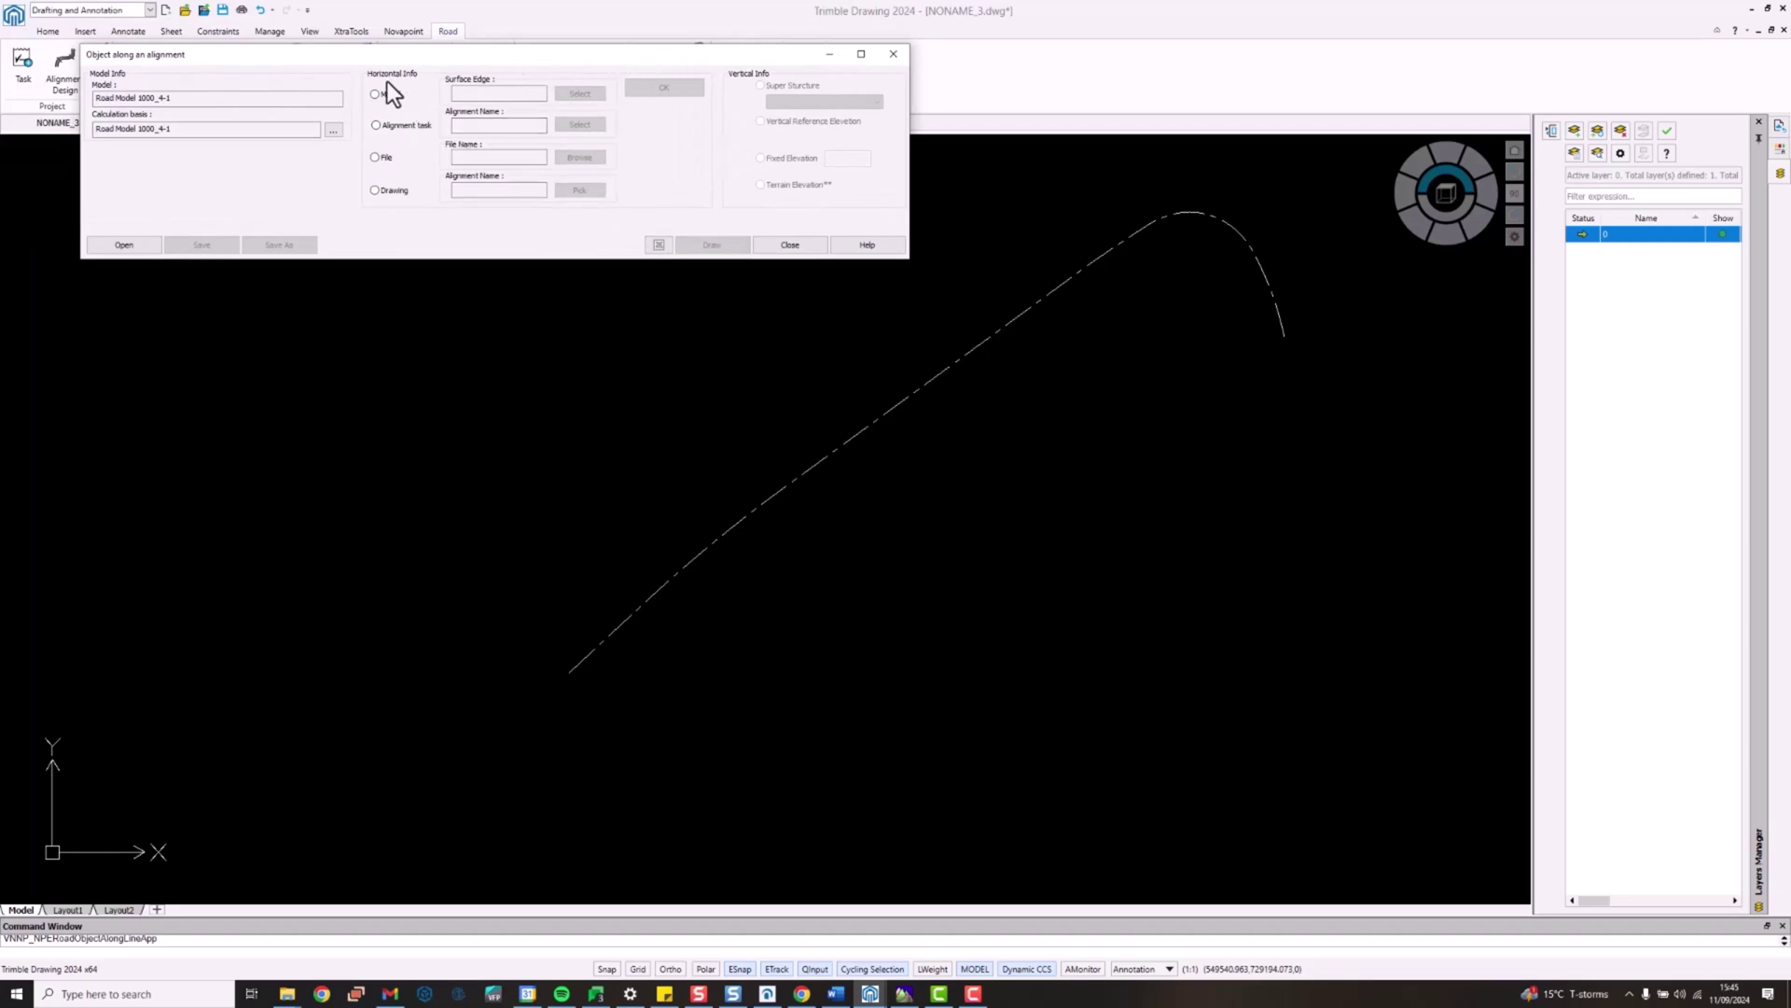
left_click(399, 127)
left_click(569, 126)
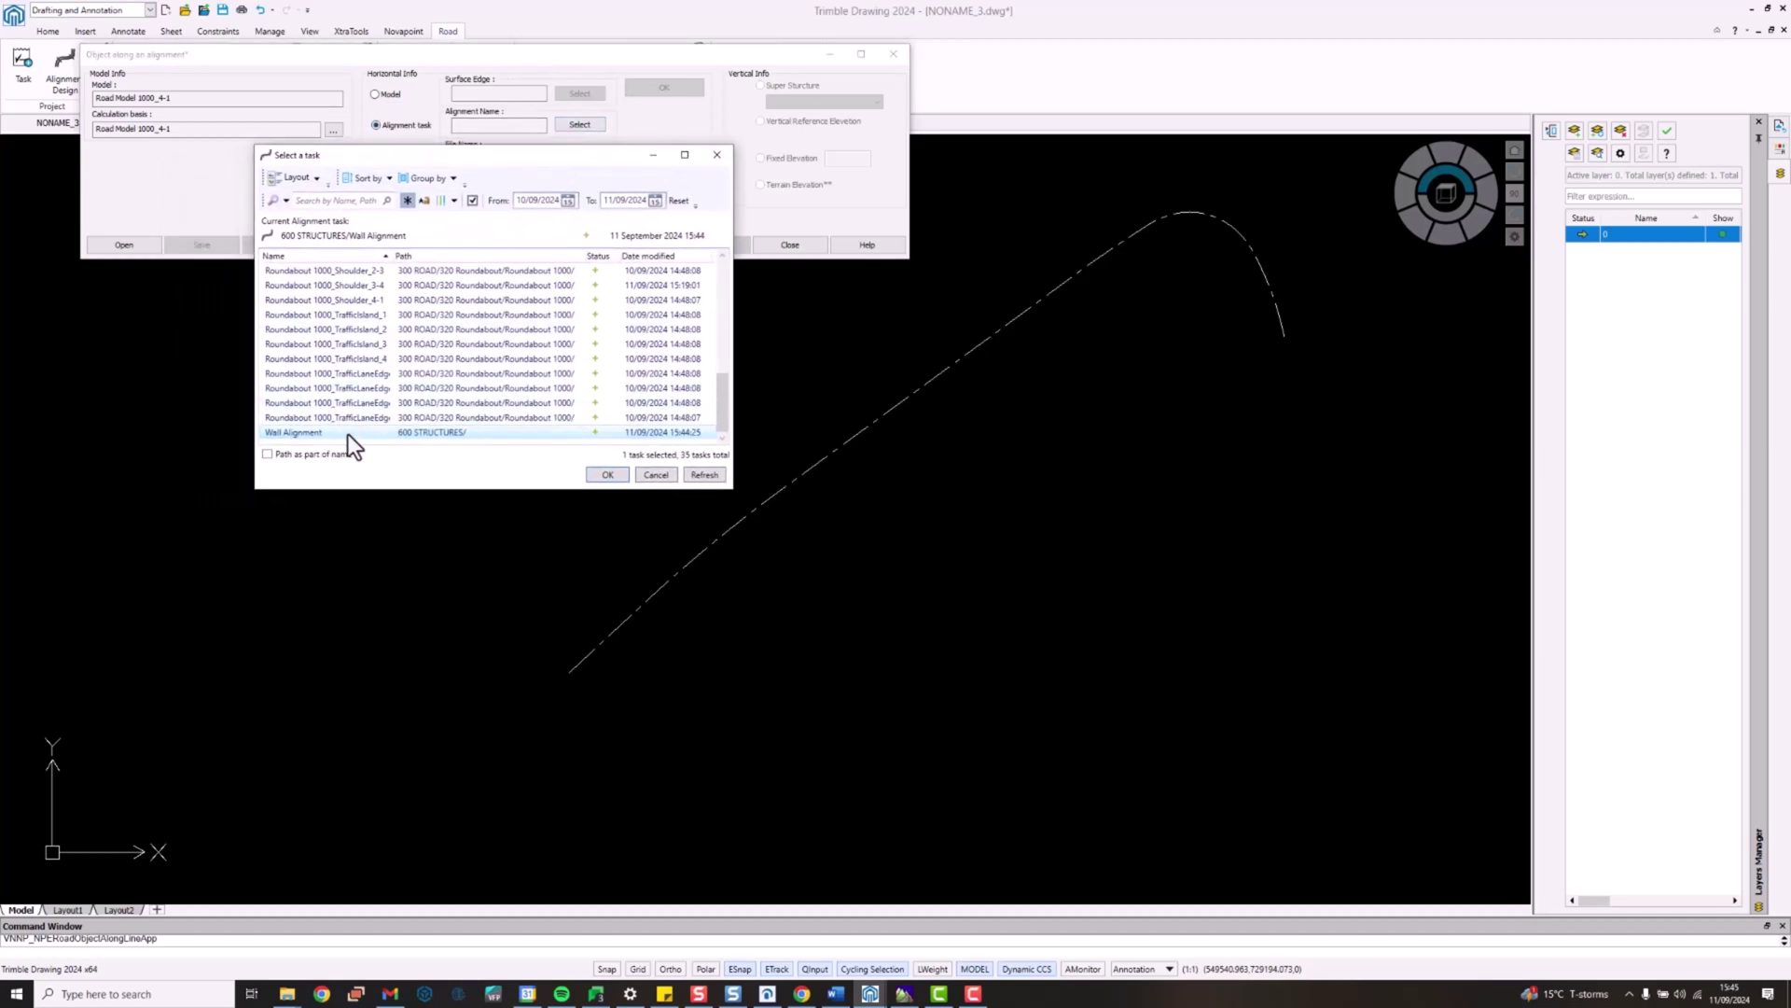
left_click(607, 476)
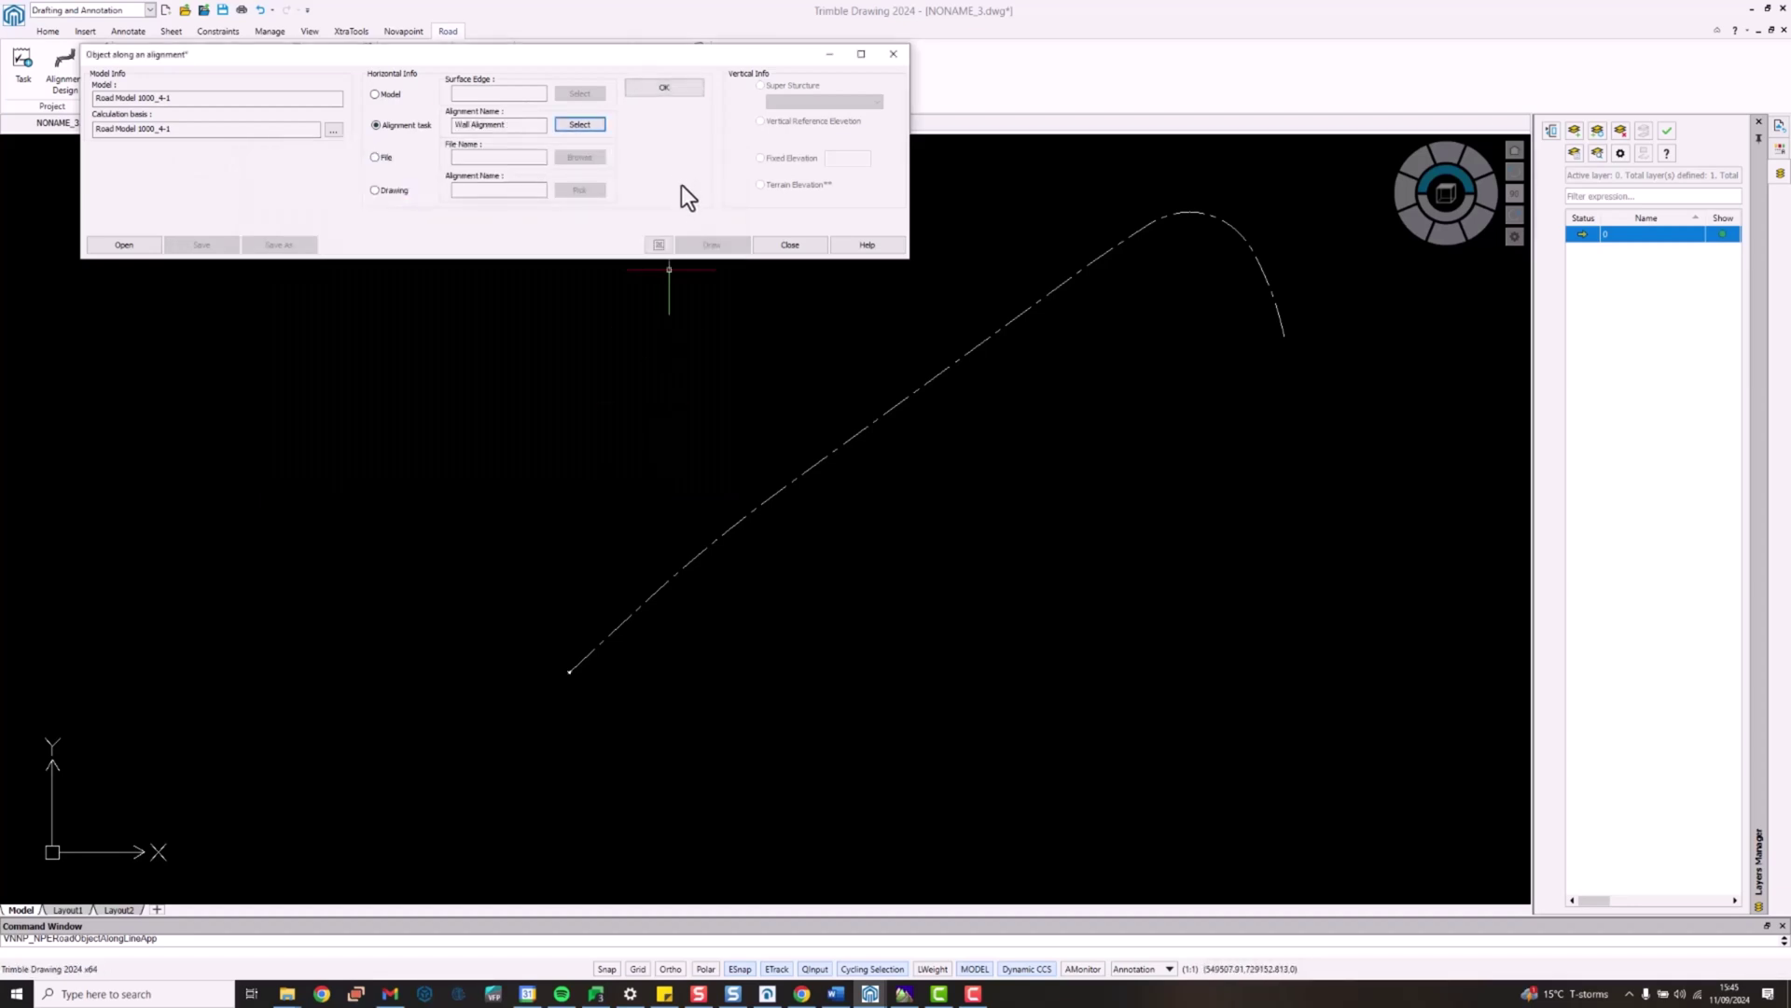
left_click(675, 90)
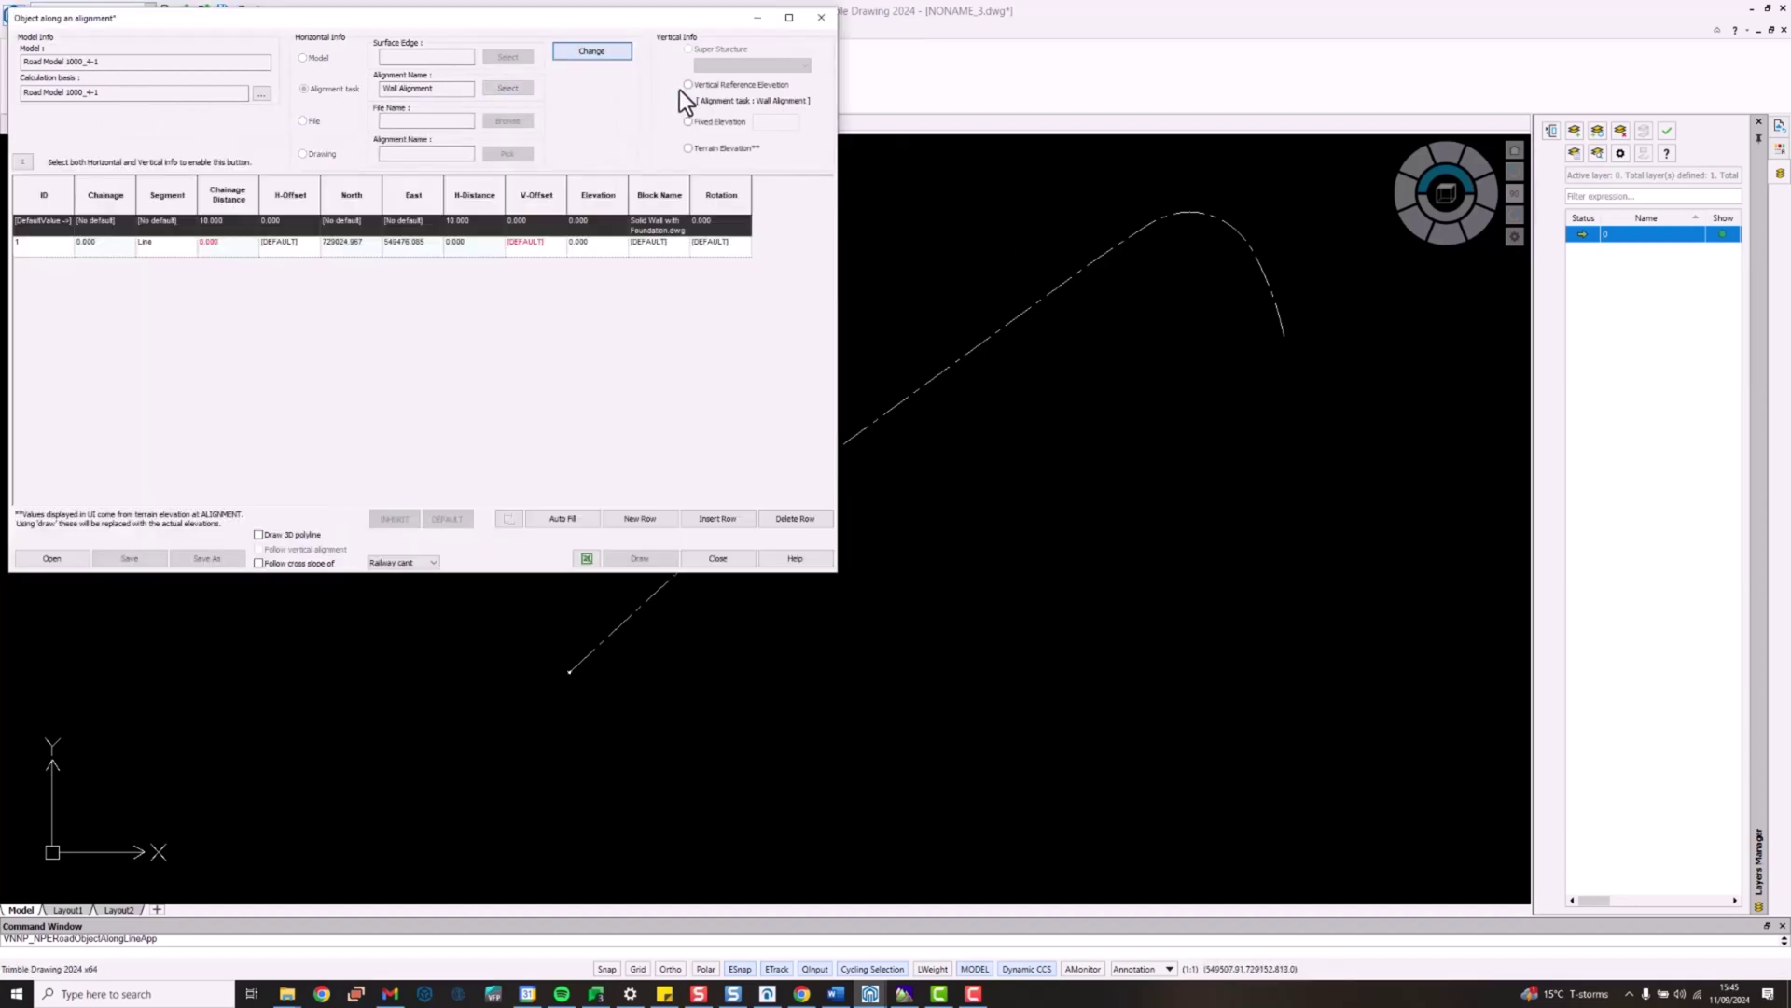
left_click_drag(586, 21, 819, 100)
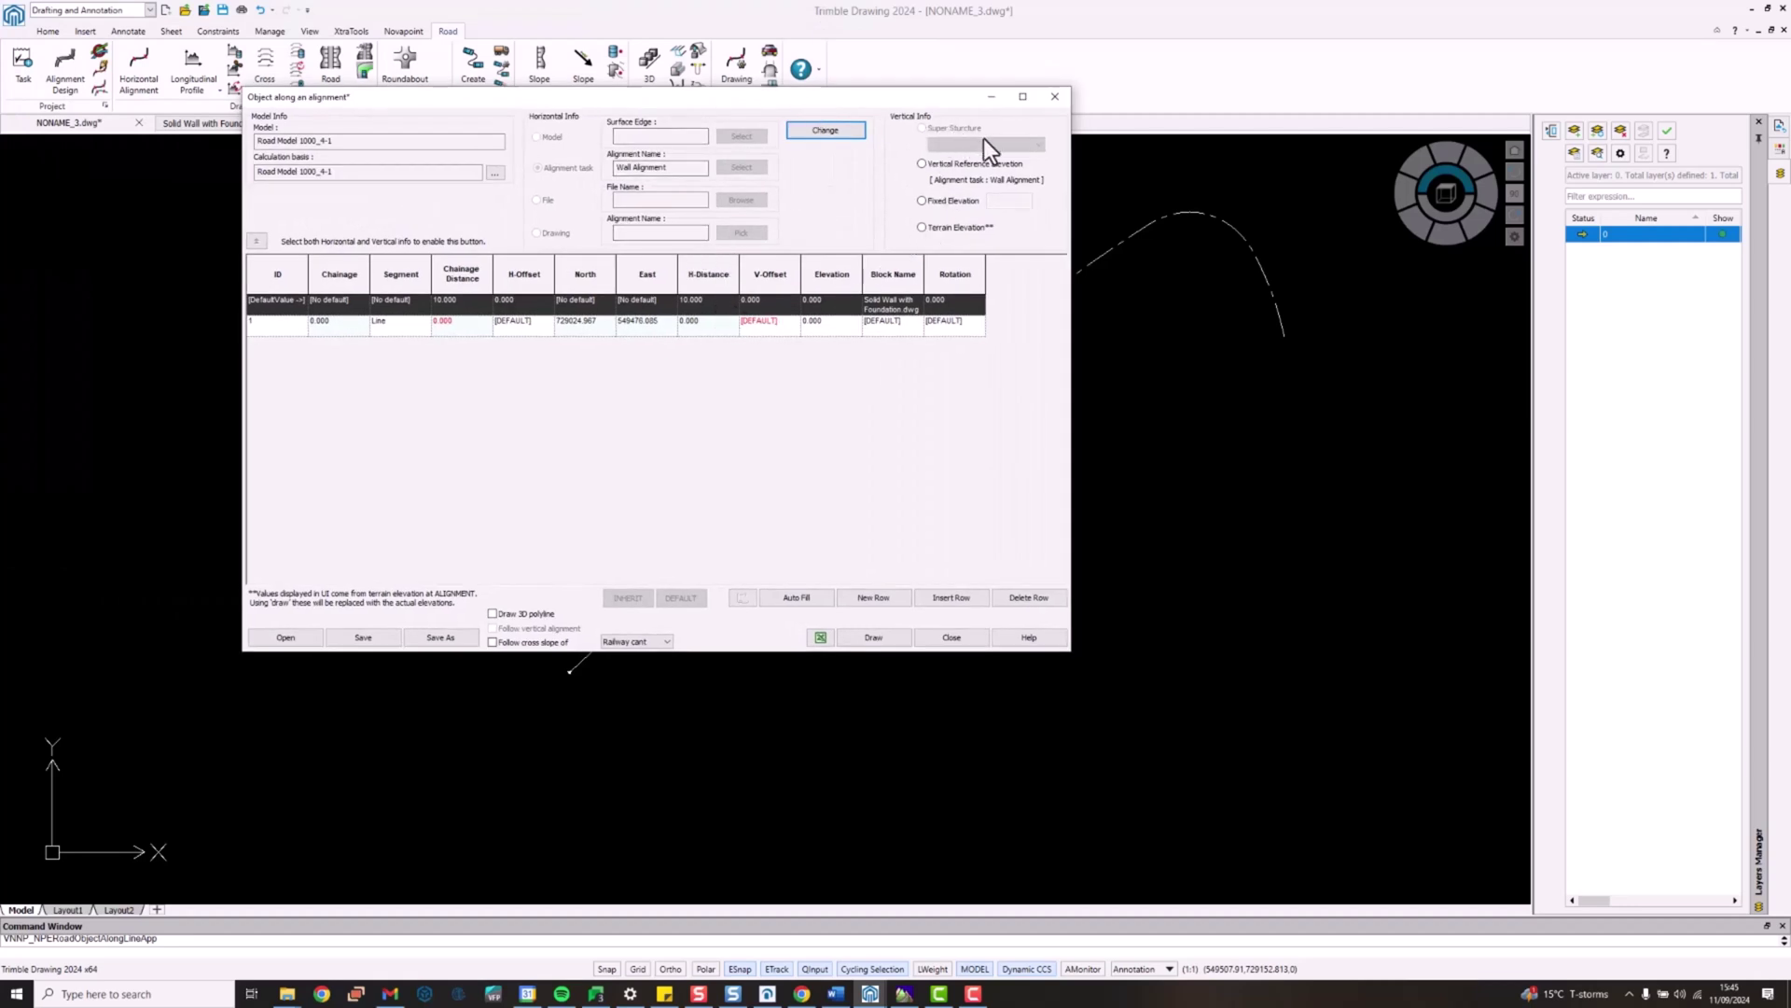
left_click(922, 164)
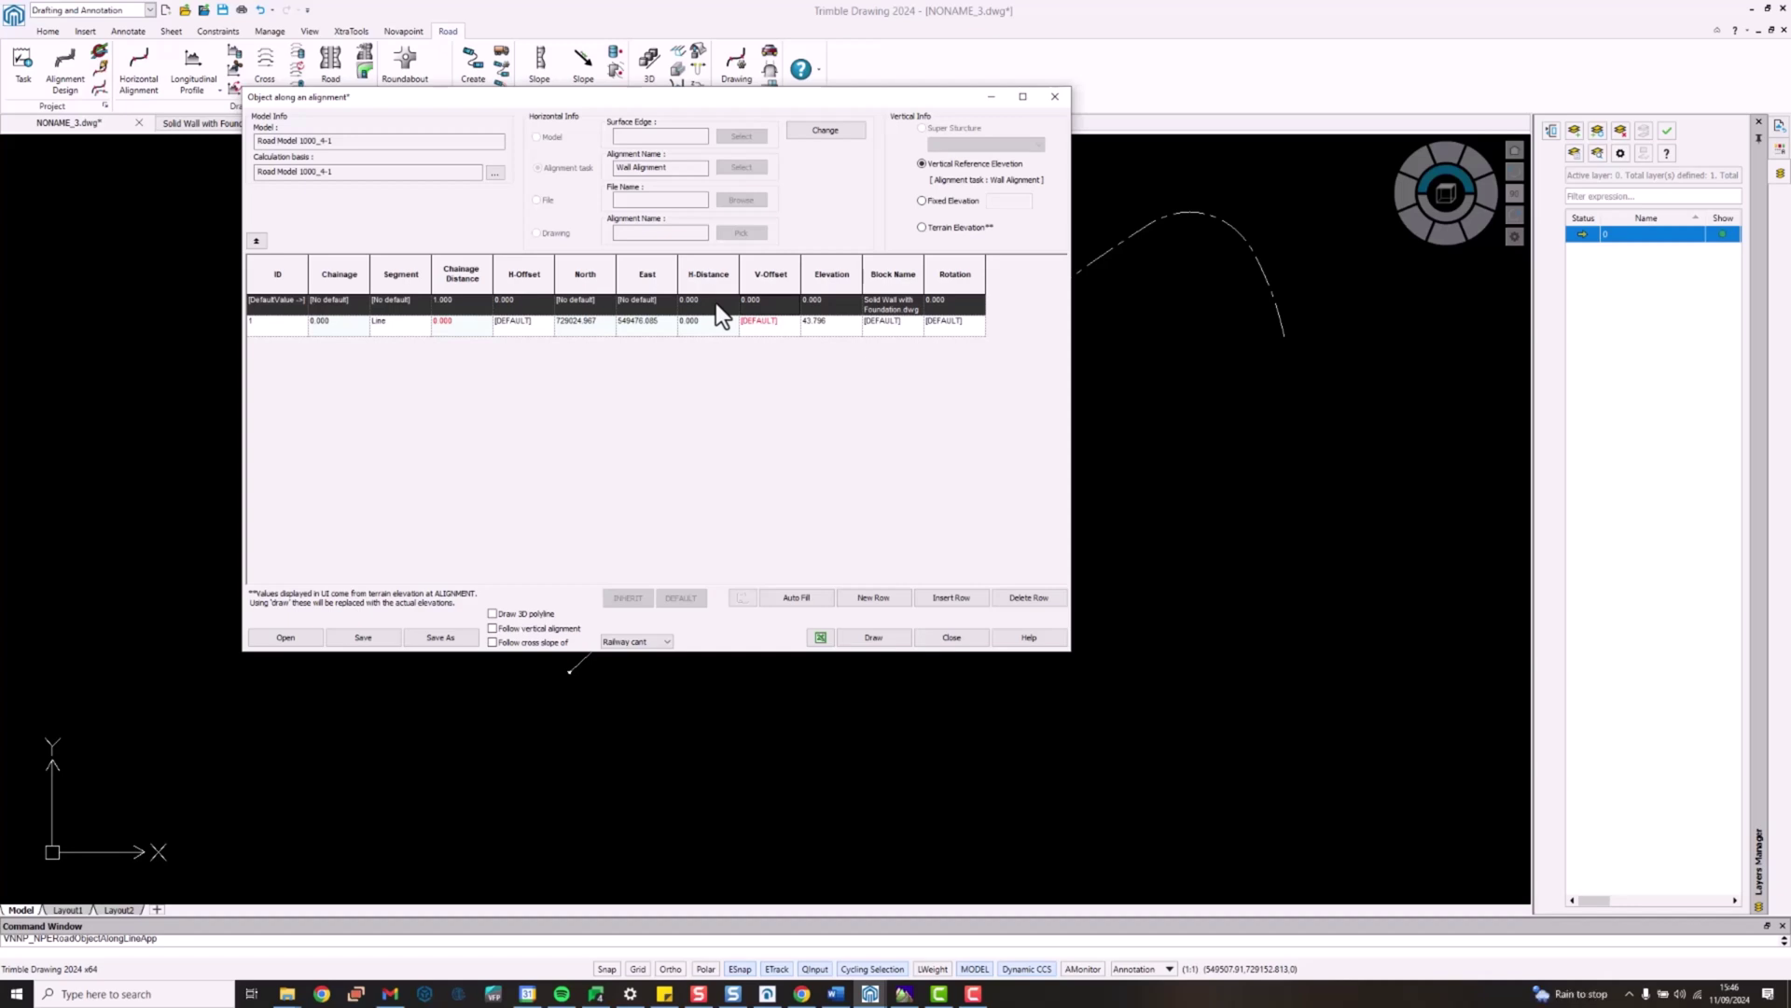
Step: Assign the file Solid Wall with Foundation.dwg from Downloads as the default block for the objects
left_click(882, 306)
left_click(910, 308)
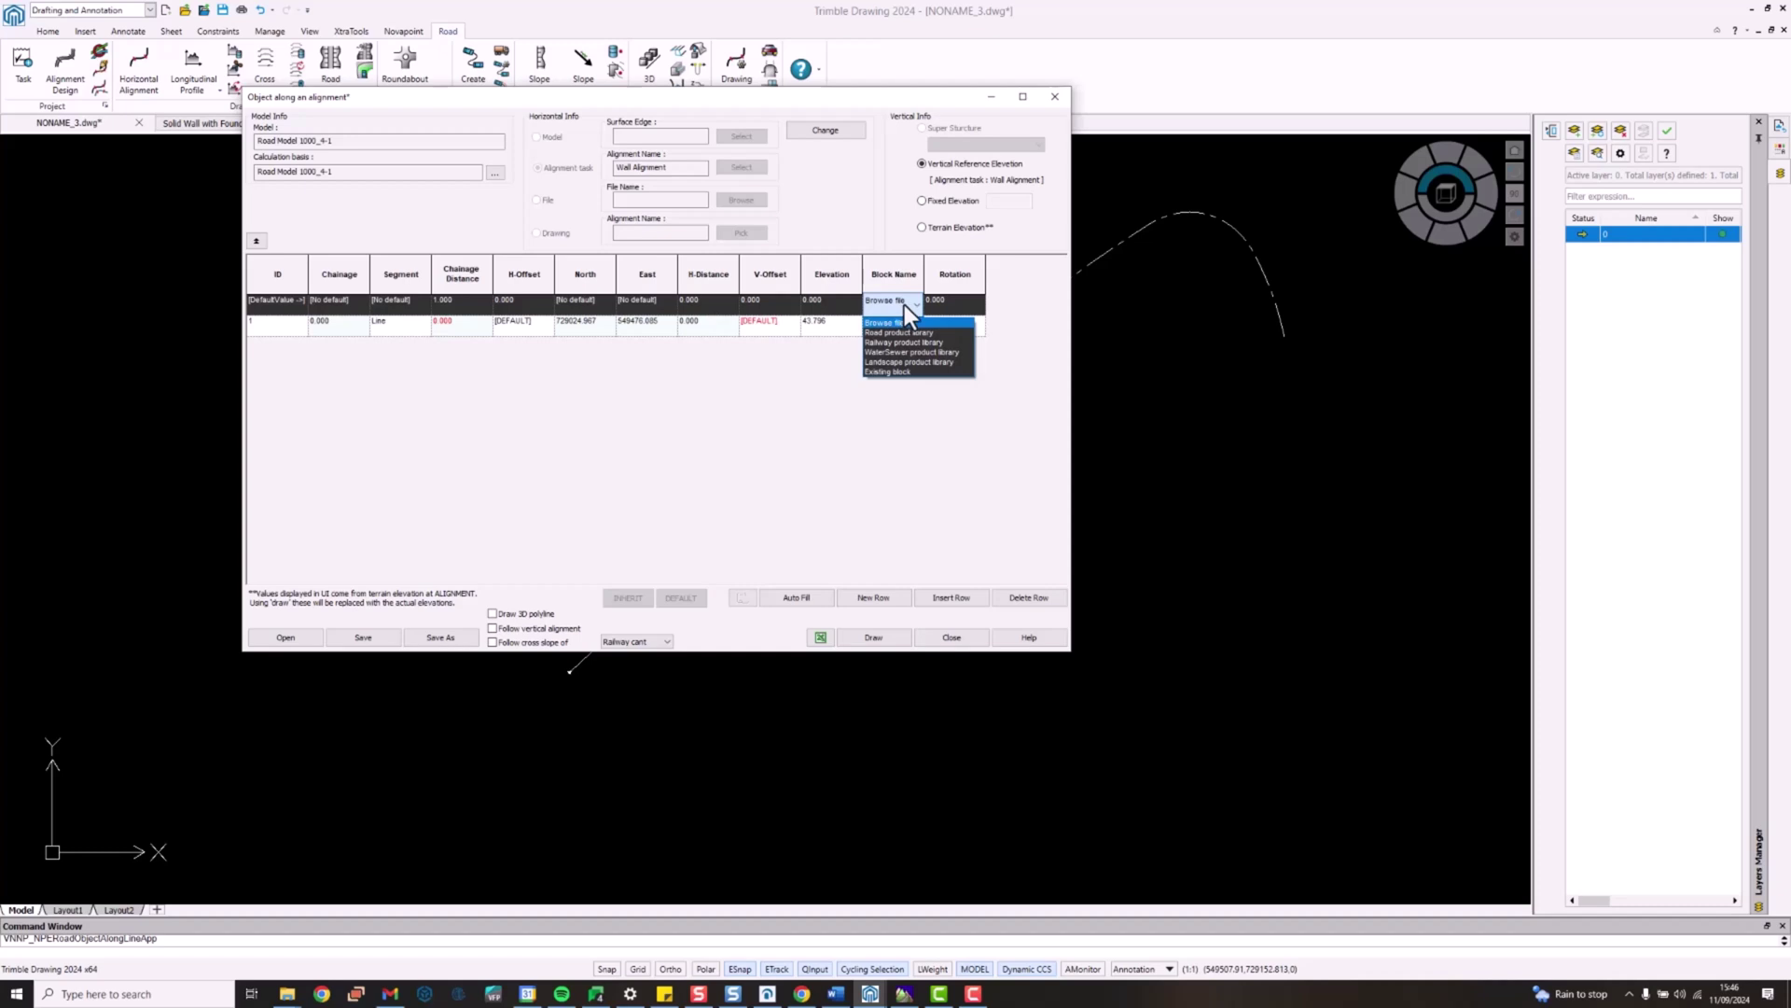
left_click(894, 322)
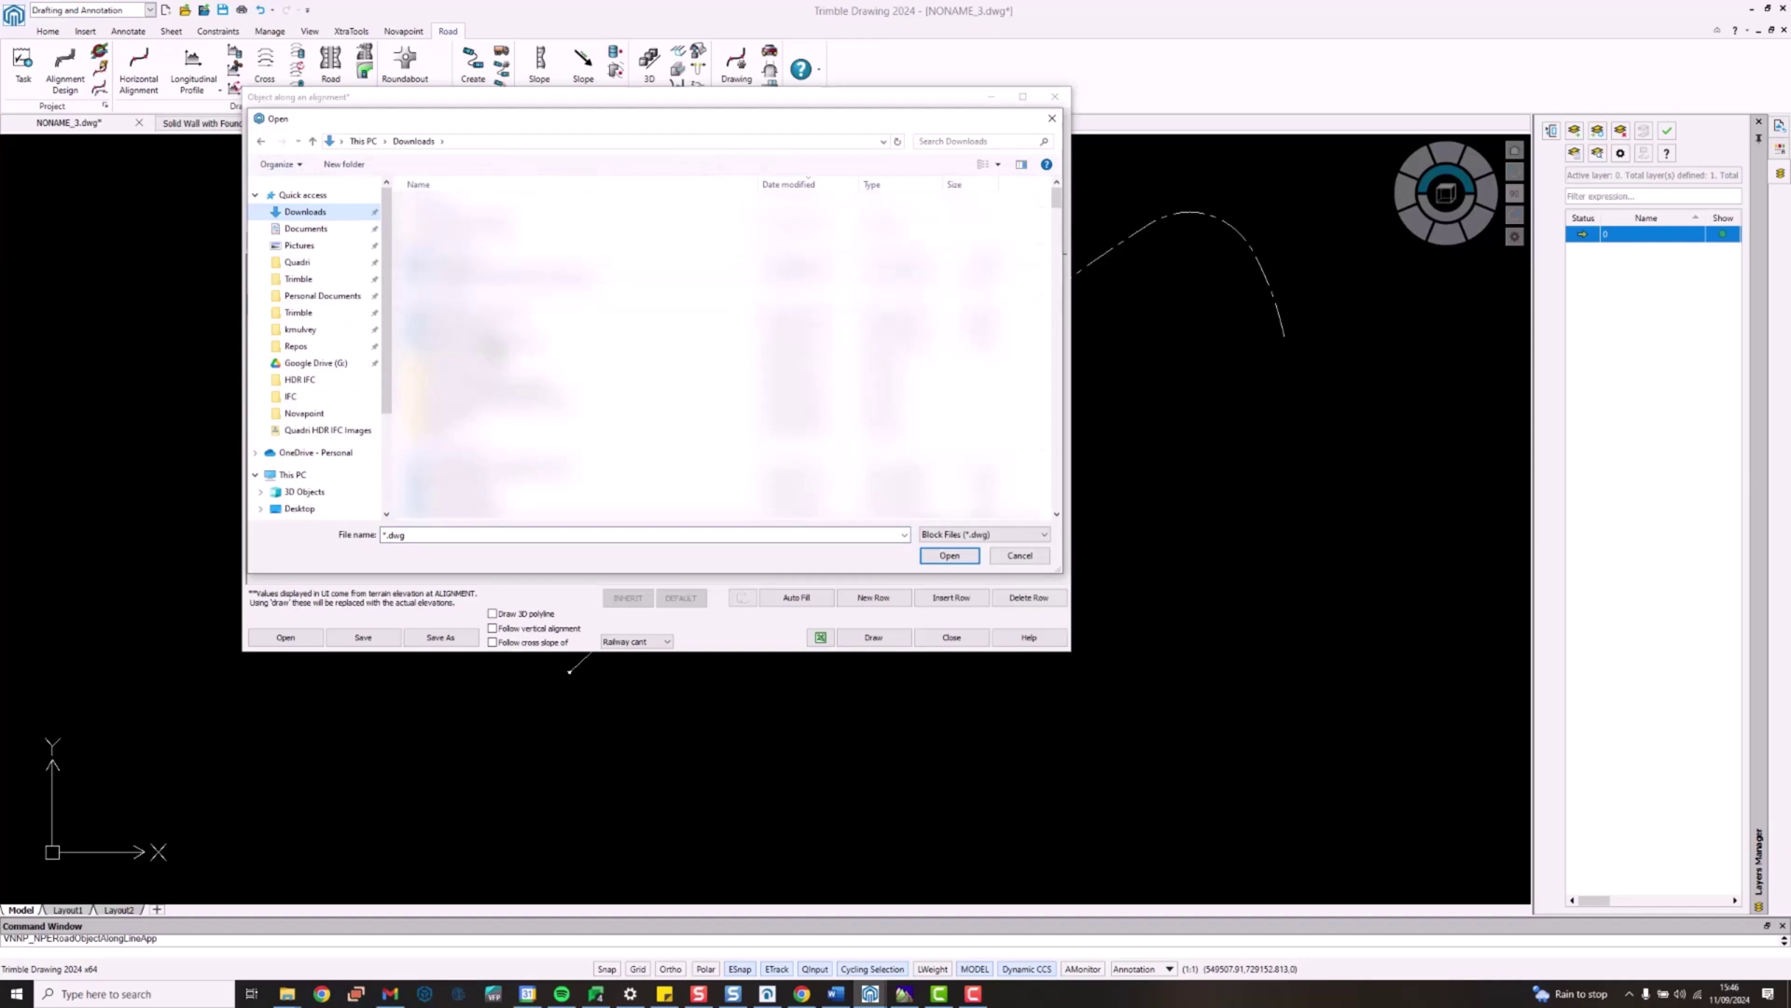
left_click(497, 345)
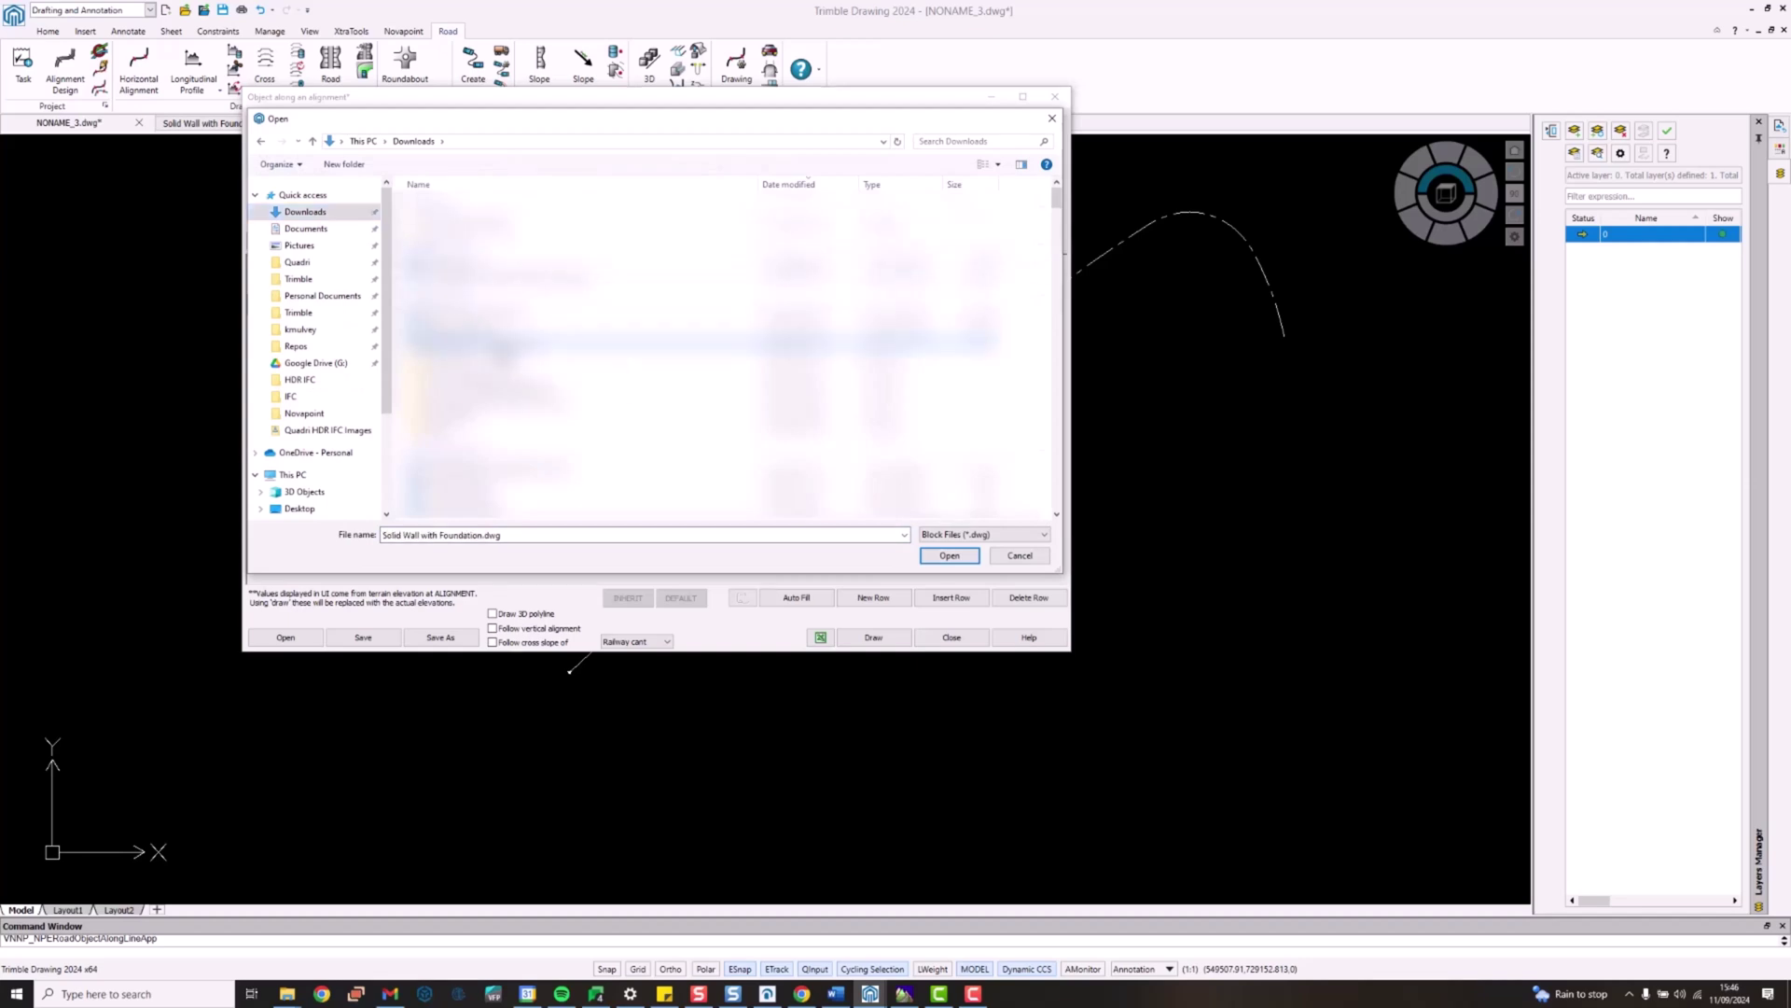
left_click(947, 555)
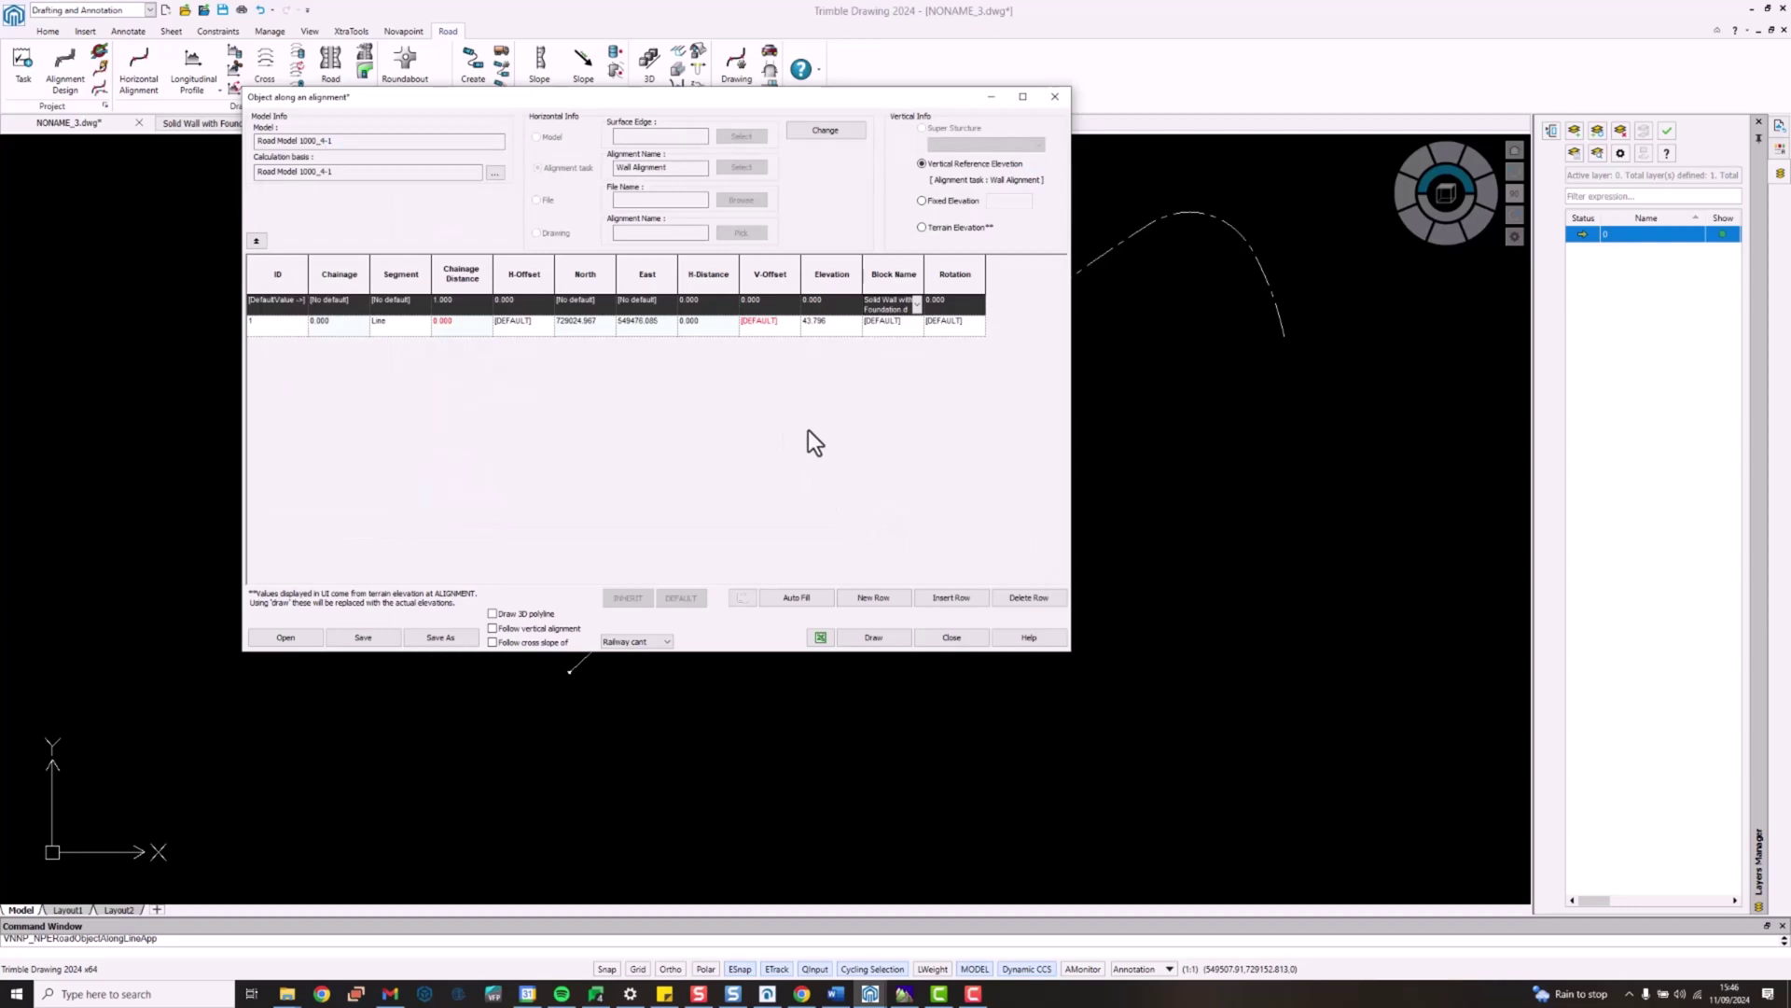
Step: Auto-fill the object rows up to the alignment's end chainage and draw the wall blocks without saving the table
left_click(788, 600)
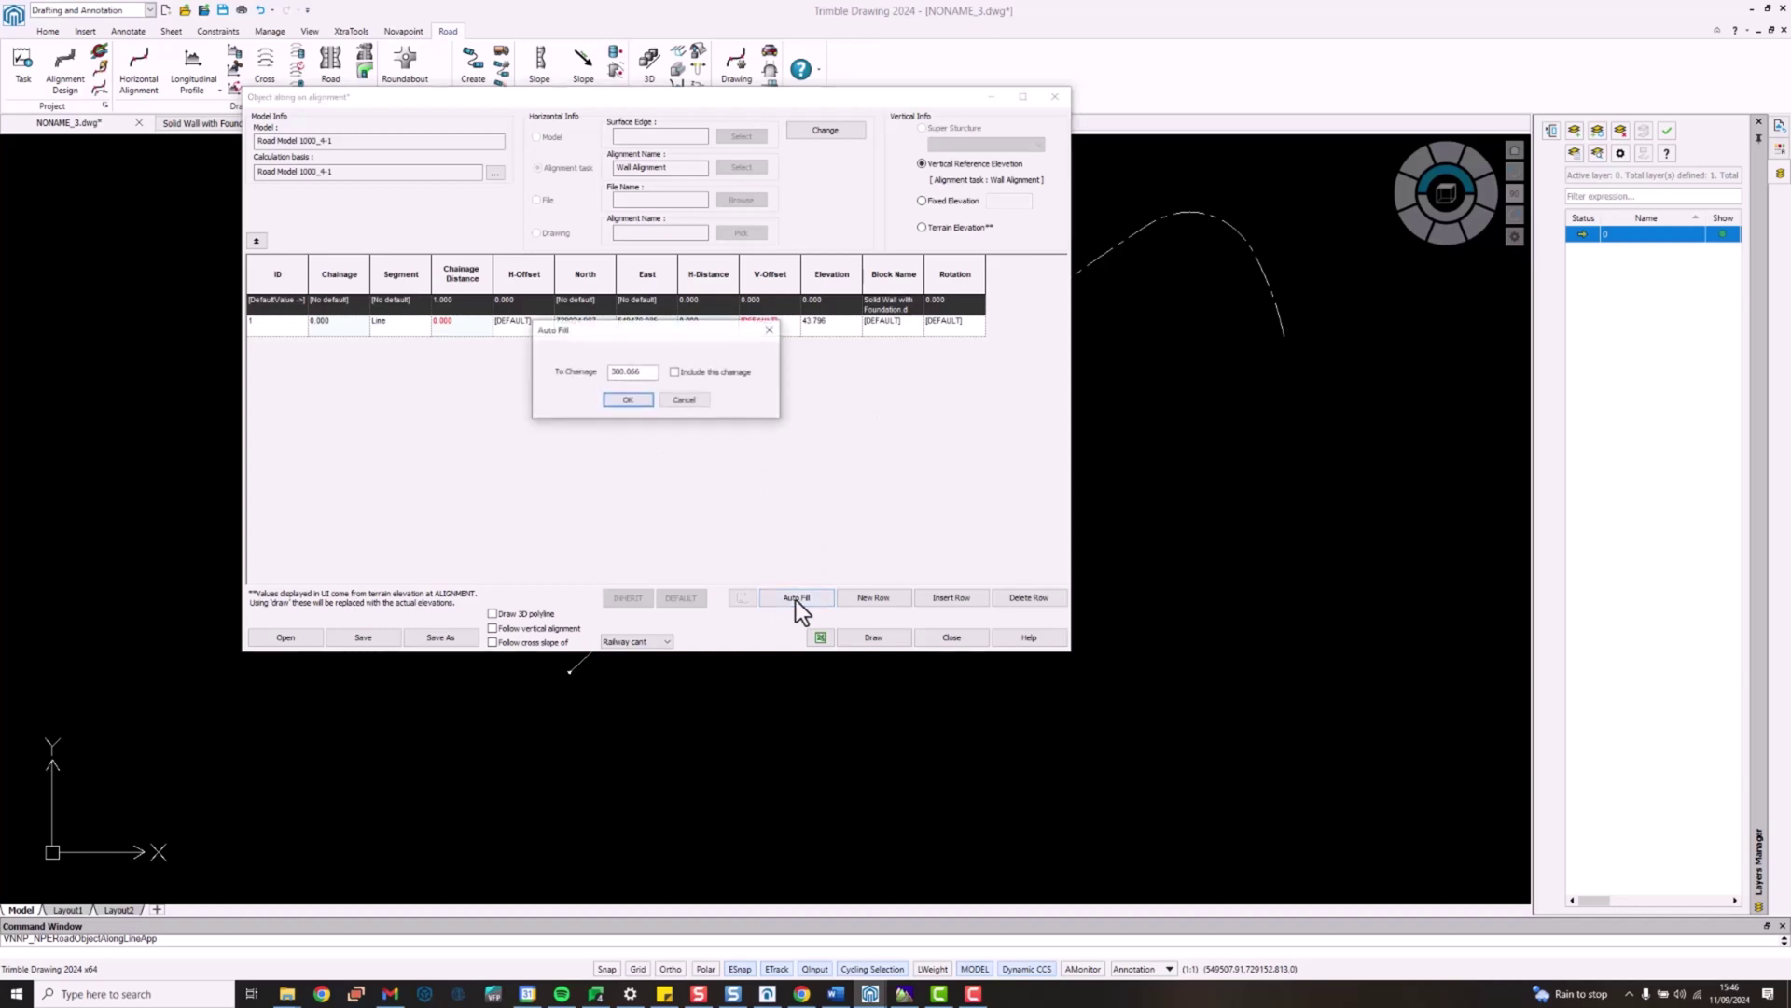
left_click_drag(623, 332, 637, 408)
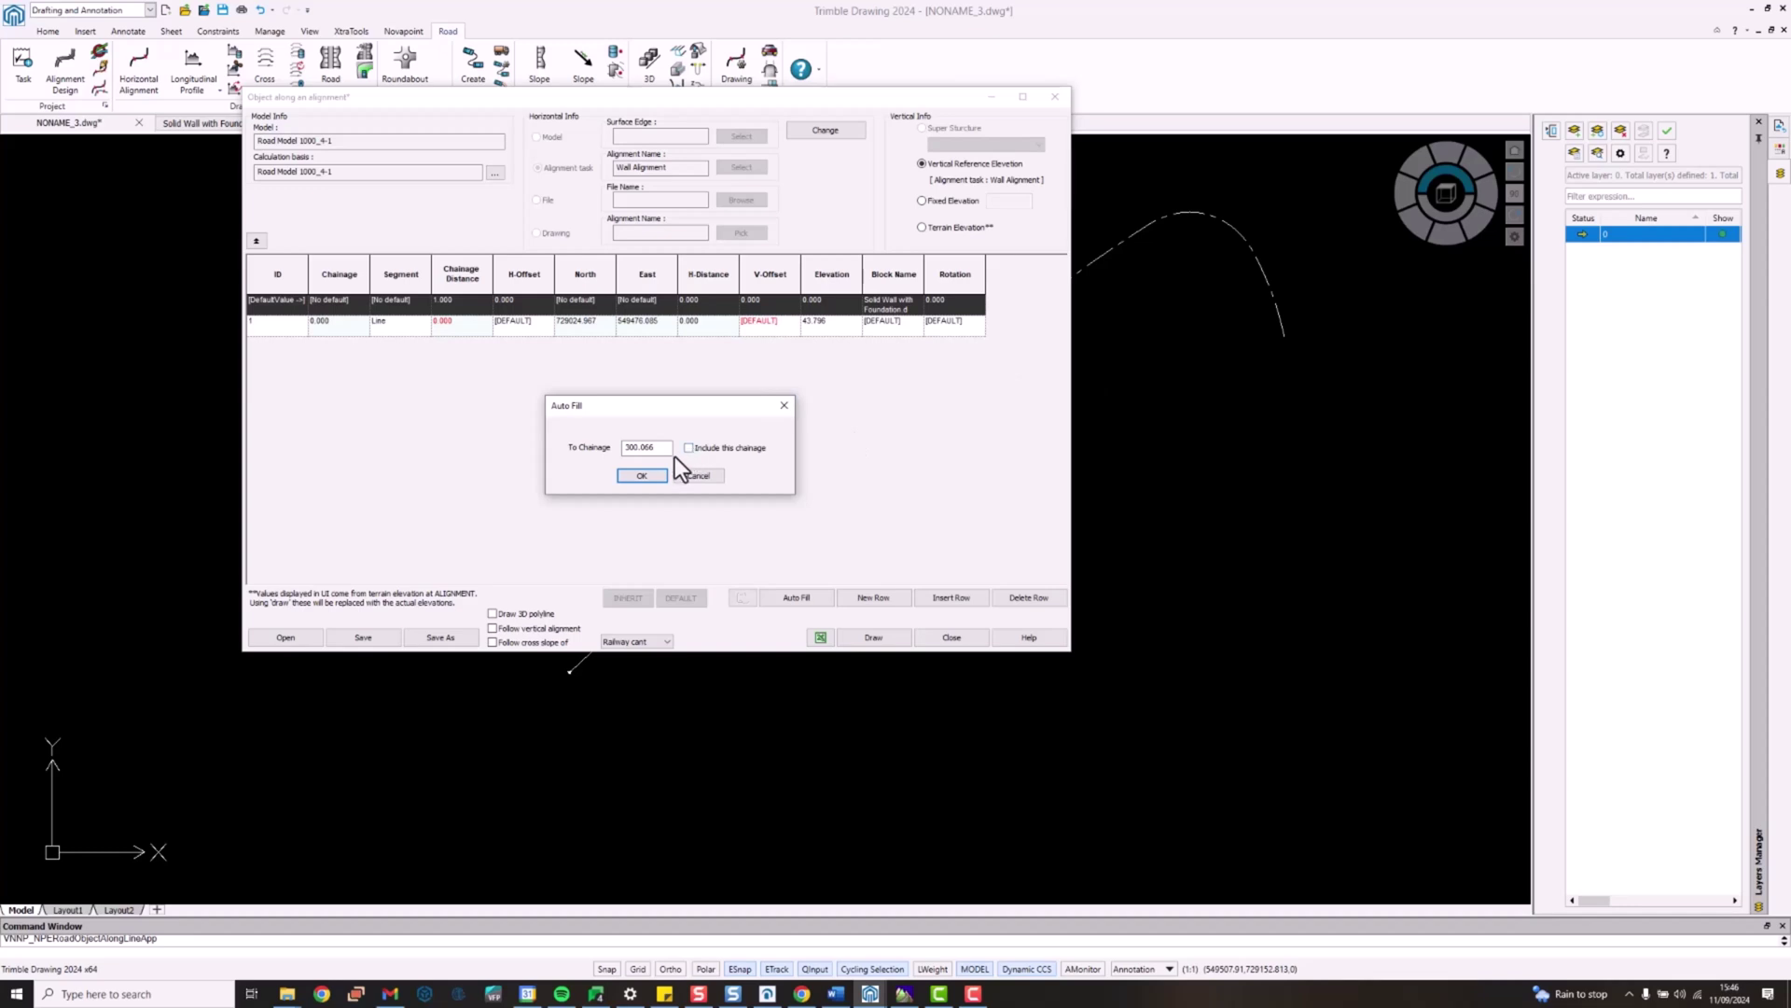
left_click(642, 476)
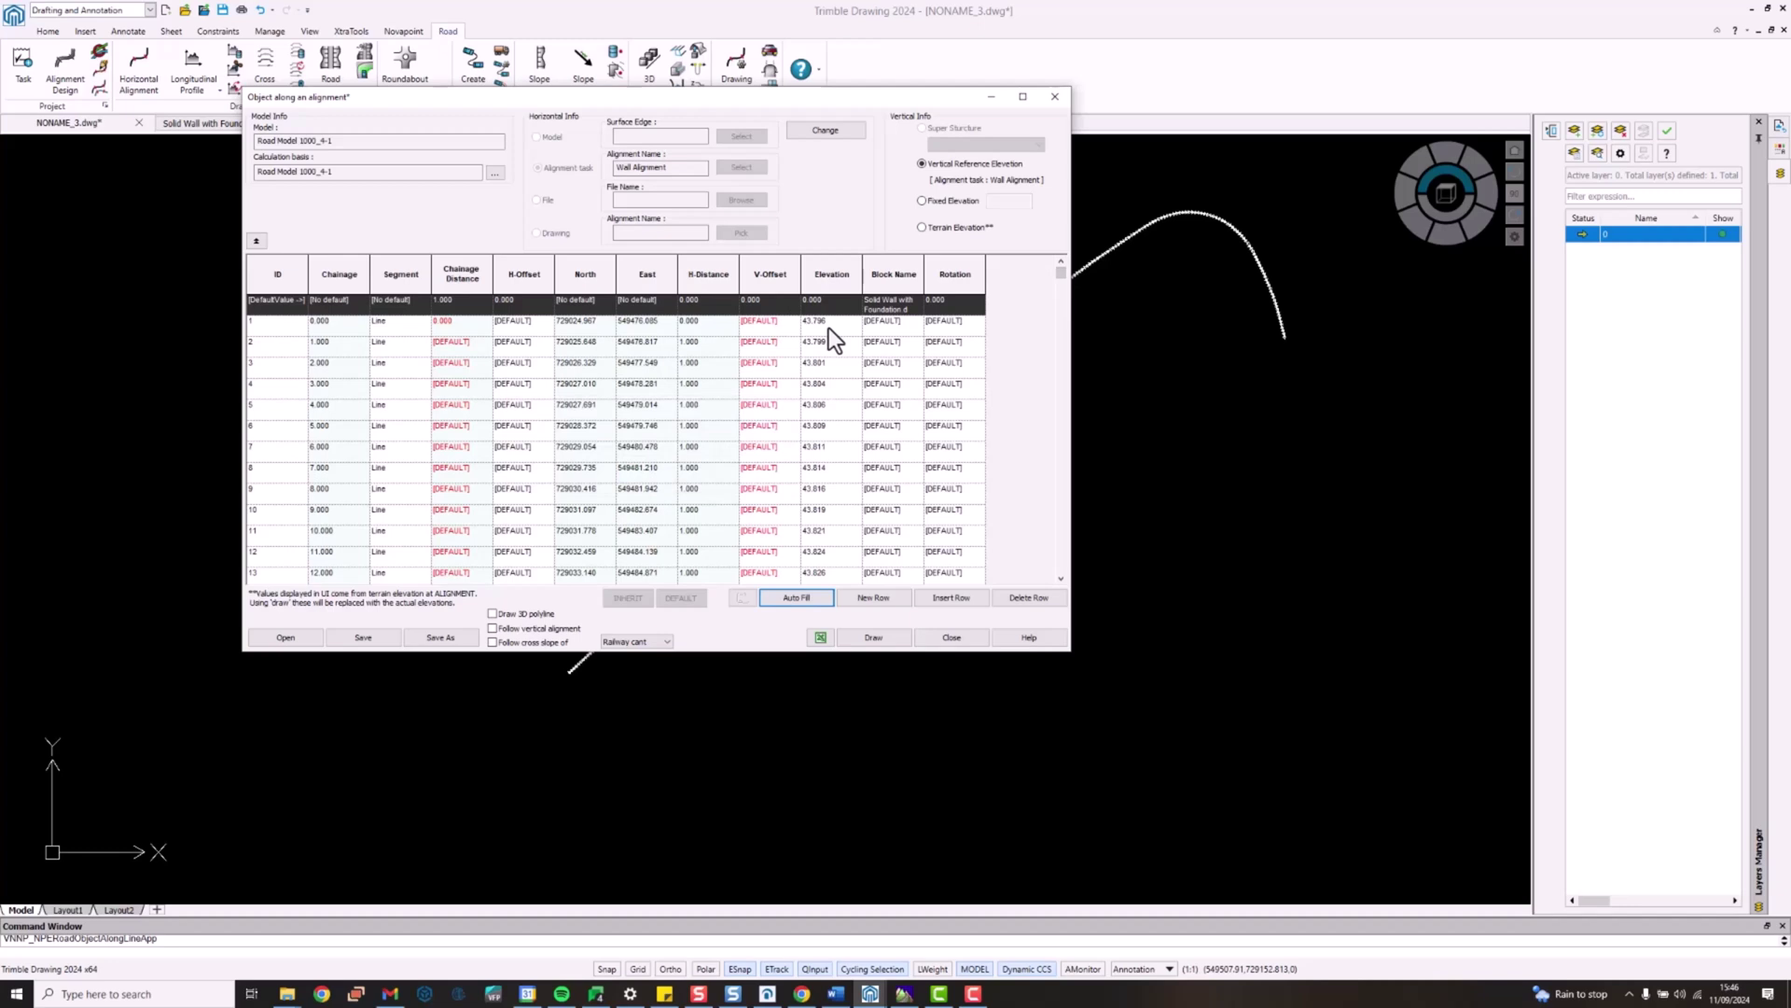
scroll(829, 328, "down", 2)
scroll(823, 496, "down", 1)
mouse_move(1060, 283)
left_mouse_down()
mouse_move(1050, 581)
mouse_move(1054, 278)
left_mouse_up()
left_click(869, 636)
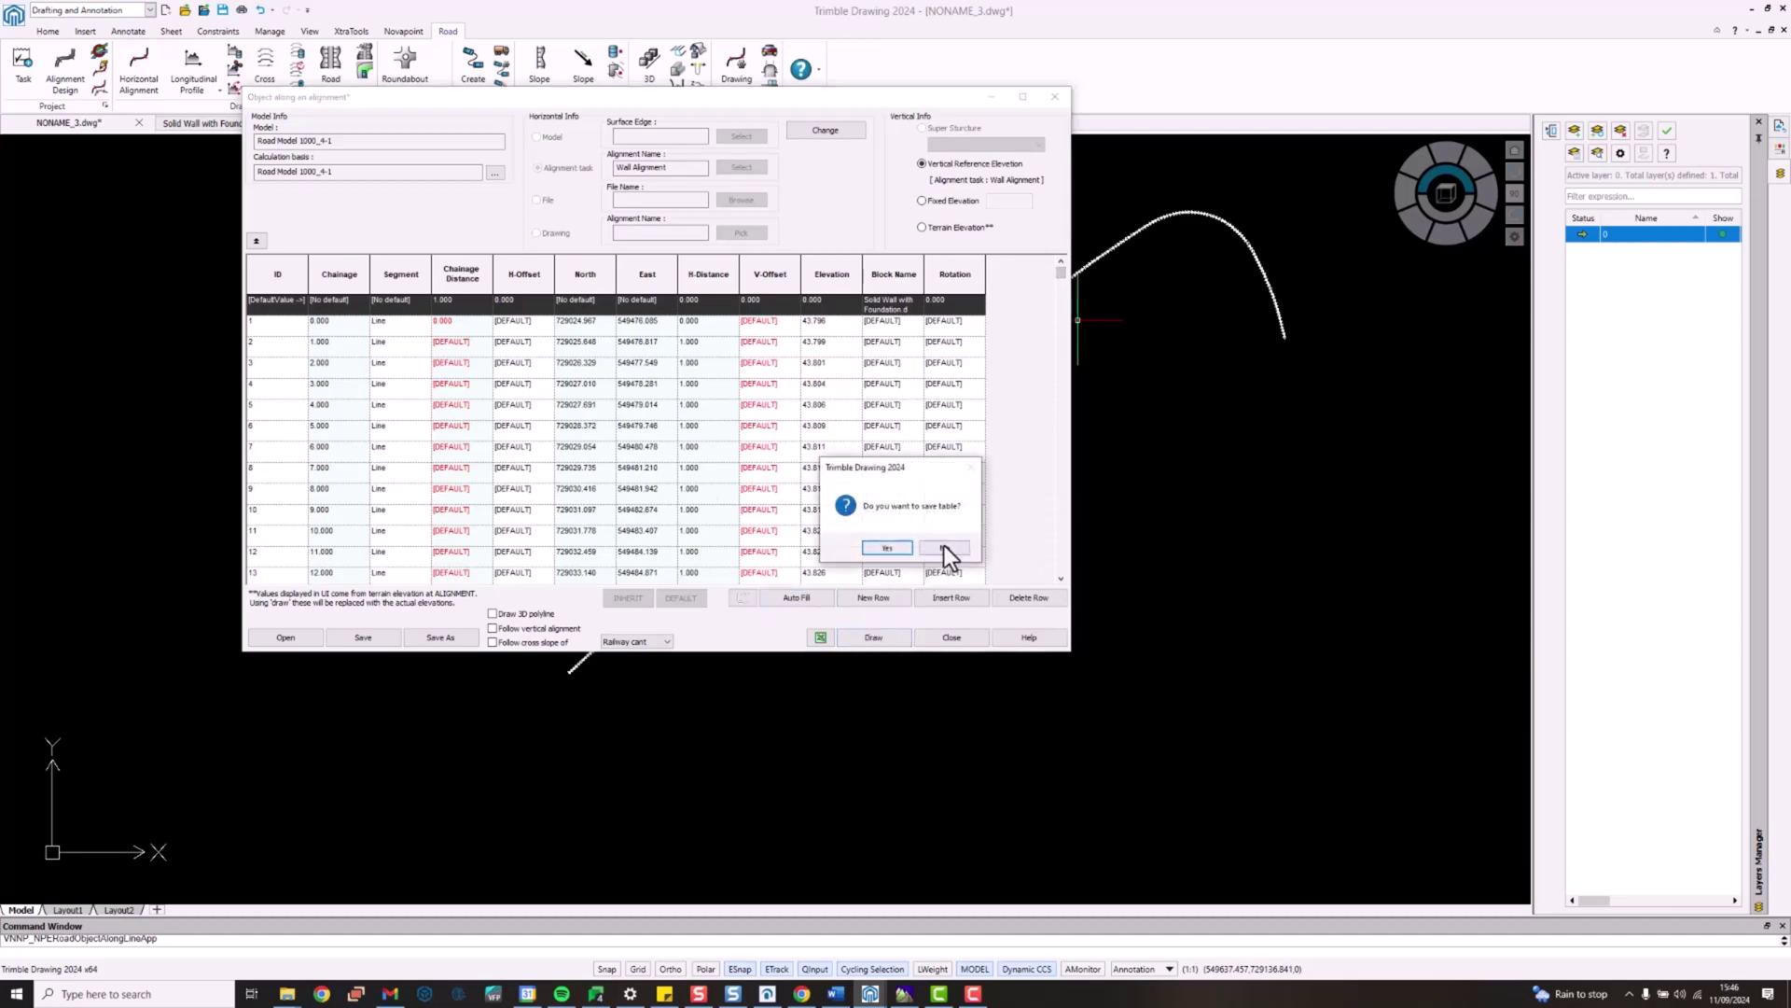
left_click(945, 548)
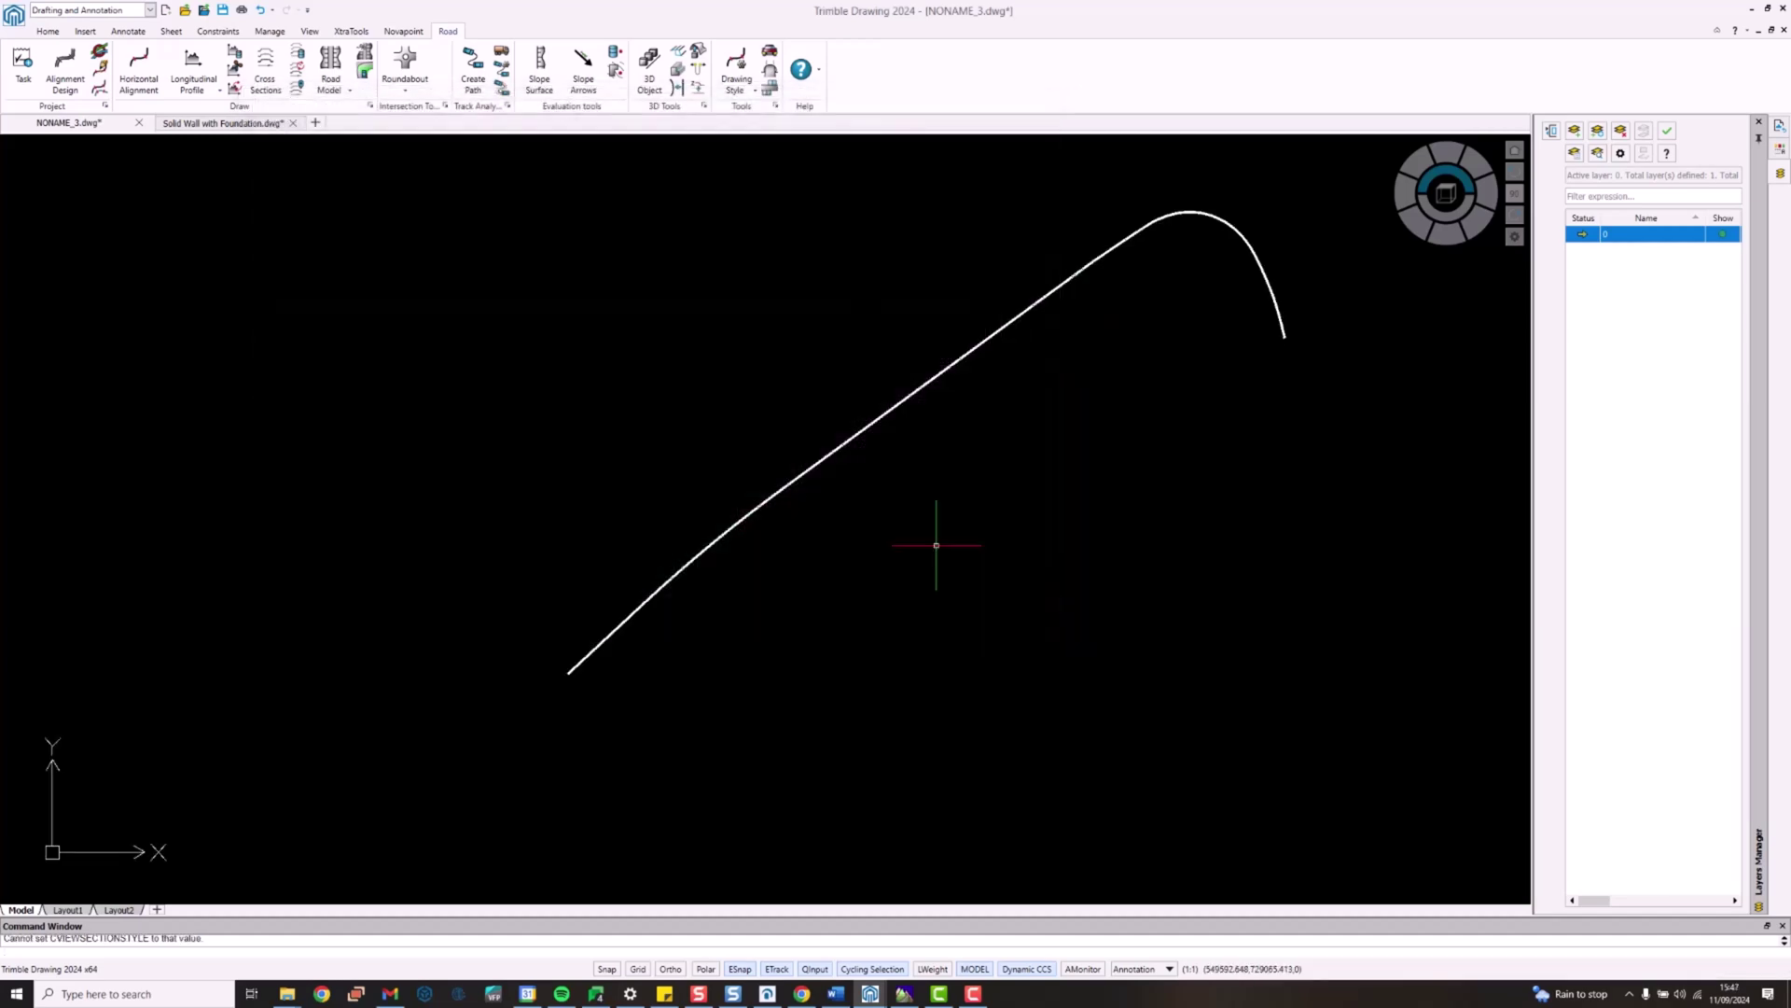
Step: Delete the dashed alignment line below the wall objects, leaving only the 3D wall blocks in the drawing
middle_click_drag(870, 498, 919, 208)
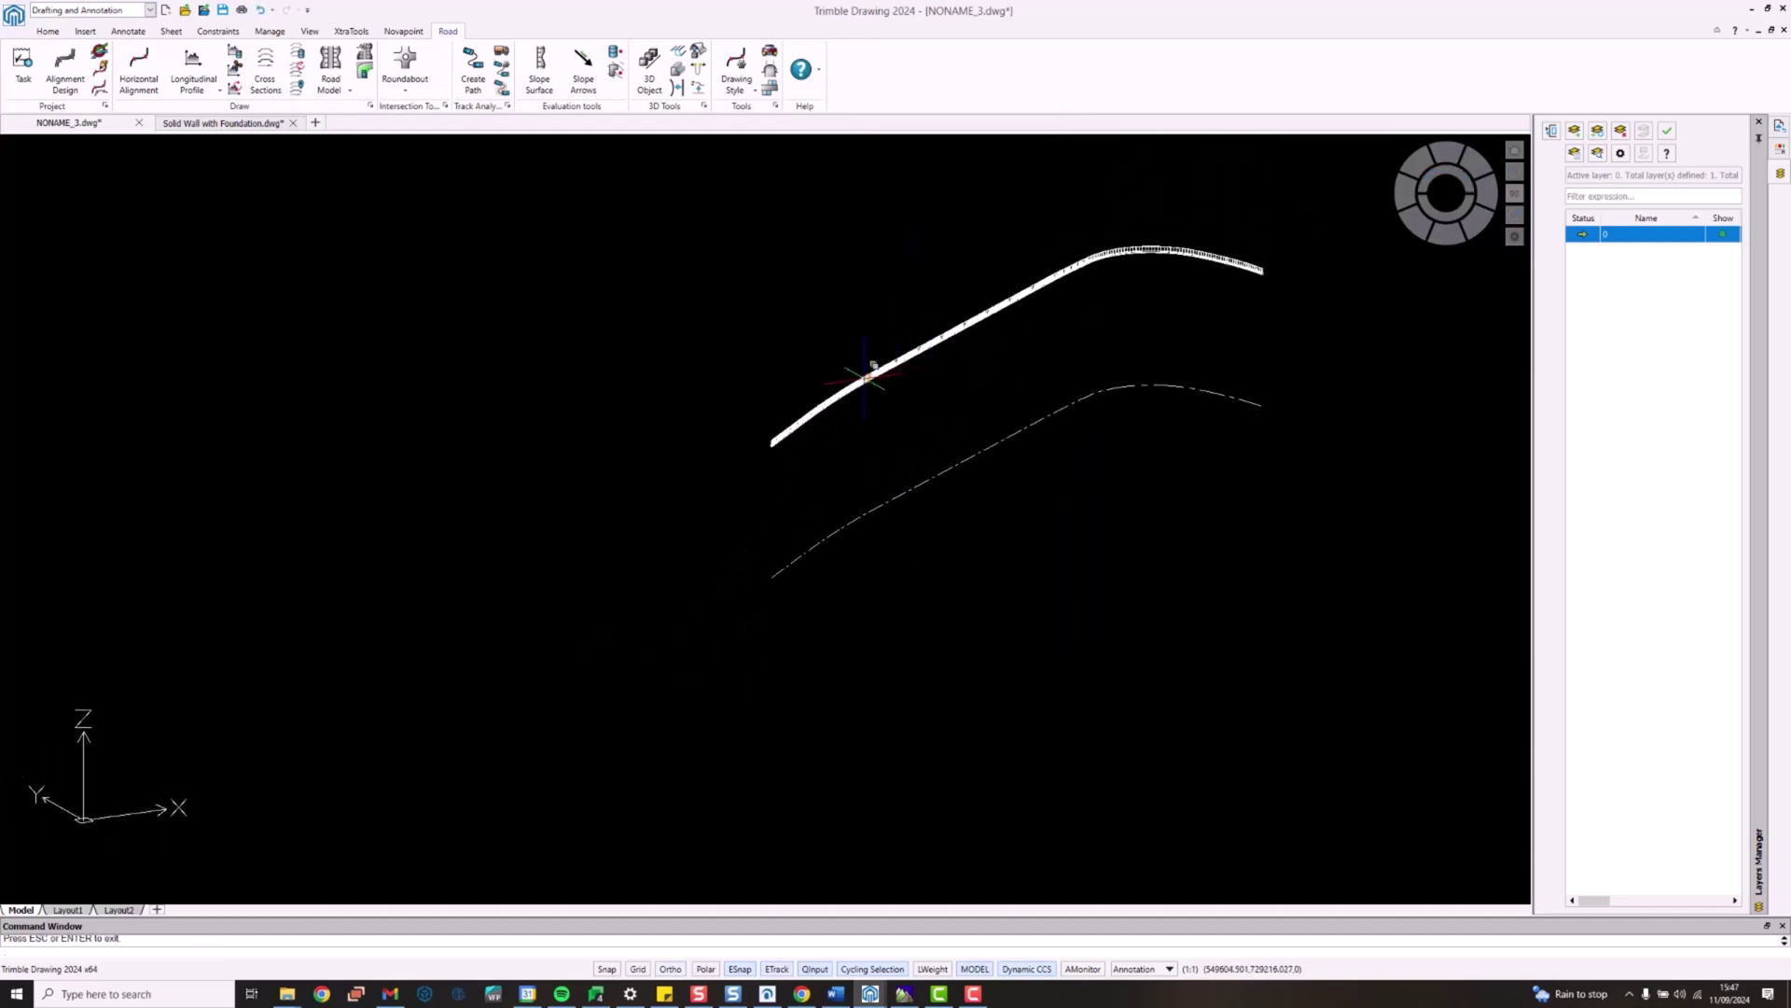
scroll(840, 401, "up", 5)
scroll(884, 389, "down", 5)
middle_click_drag(991, 315, 619, 518)
middle_click_drag(945, 380, 896, 399, "shift")
scroll(895, 399, "down", 2)
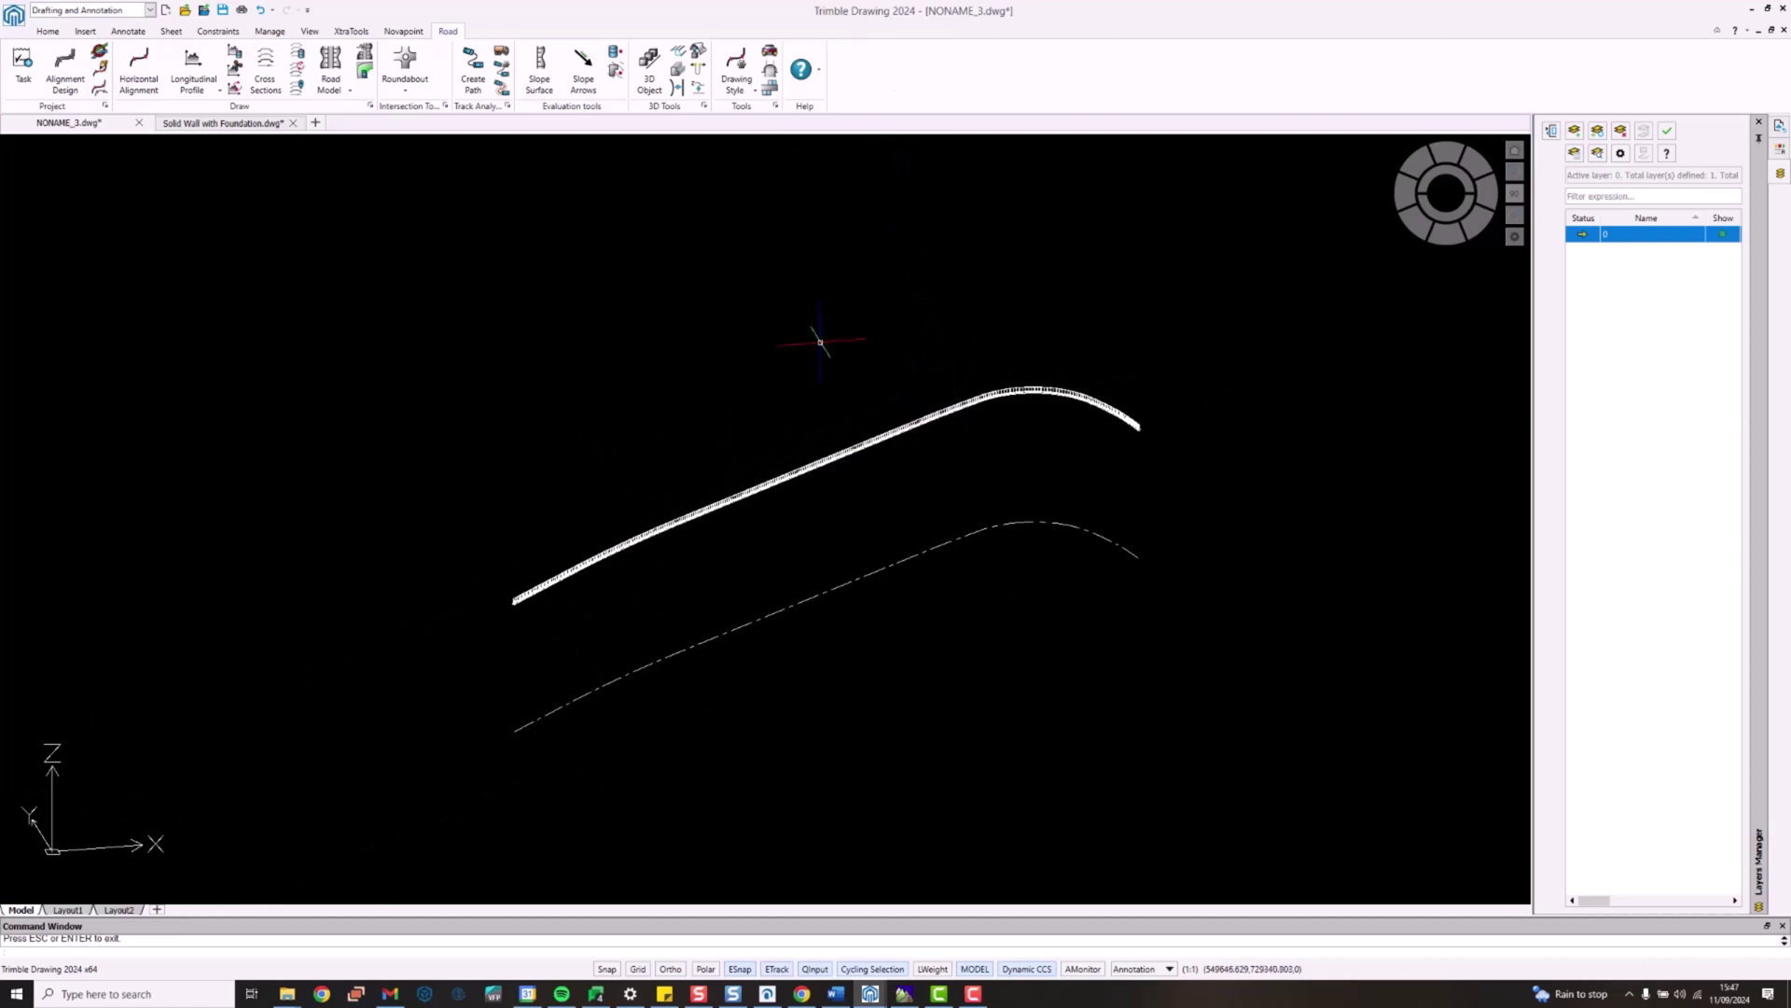
middle_click_drag(952, 439, 958, 401, "shift")
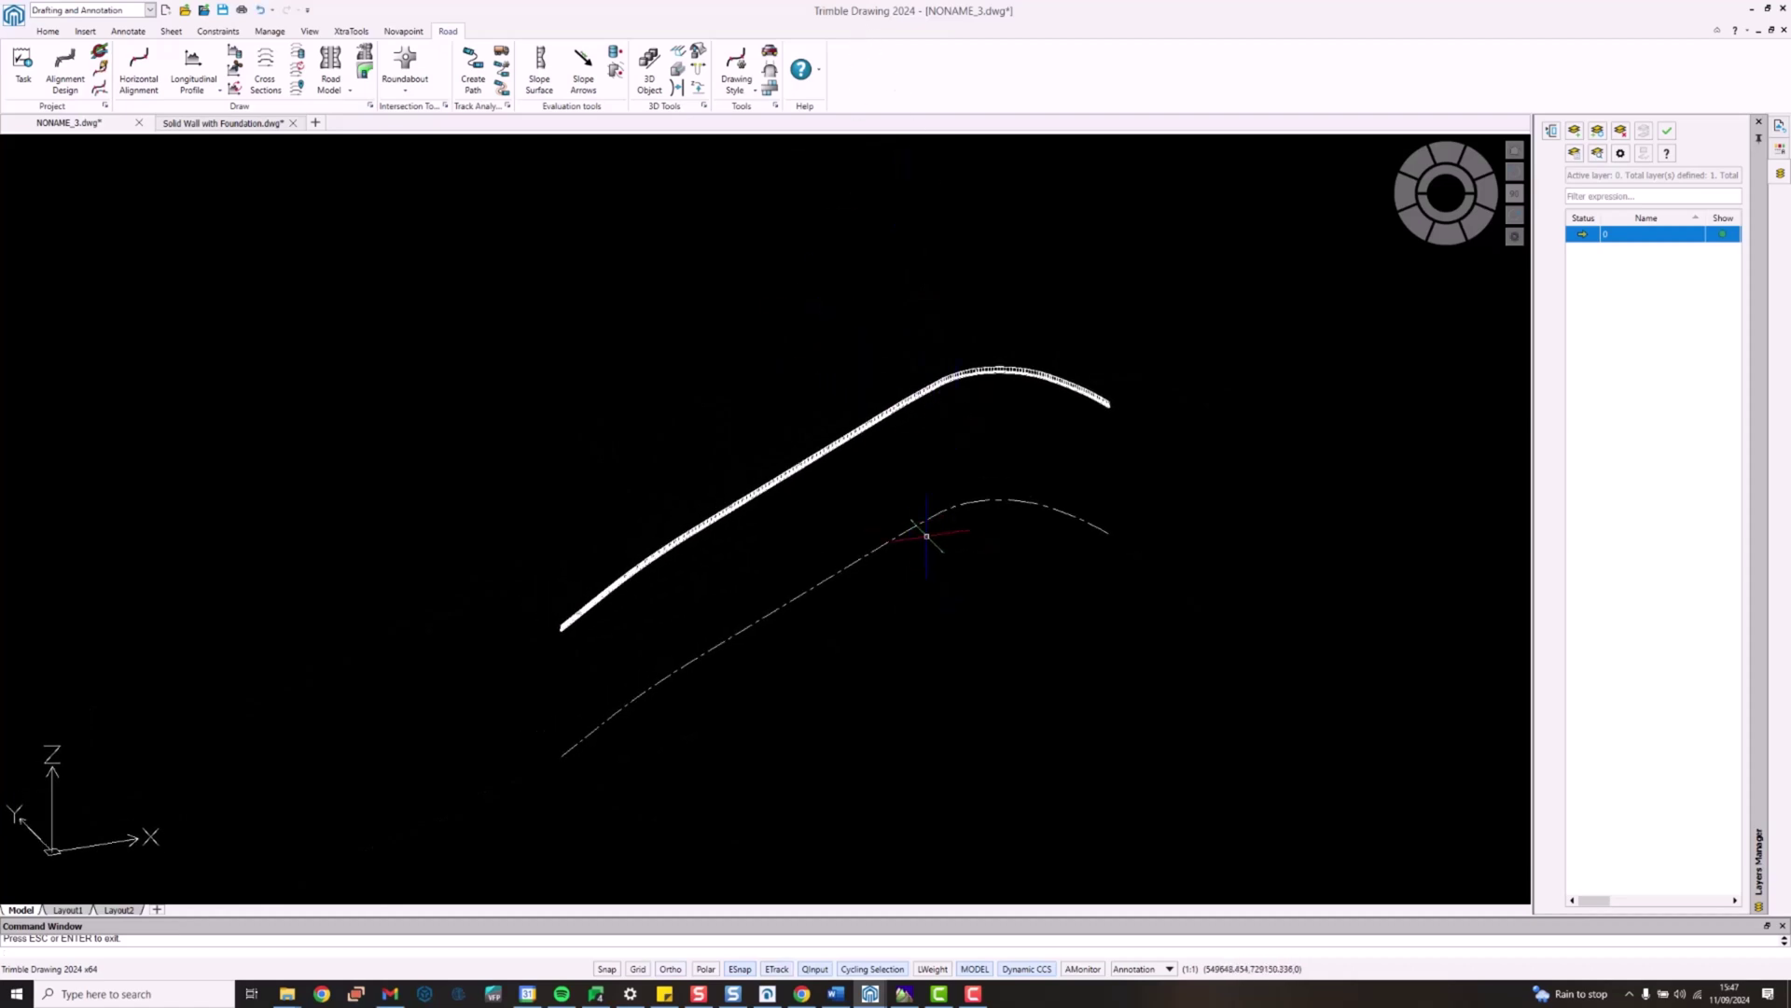
left_click(849, 573)
left_click(938, 532)
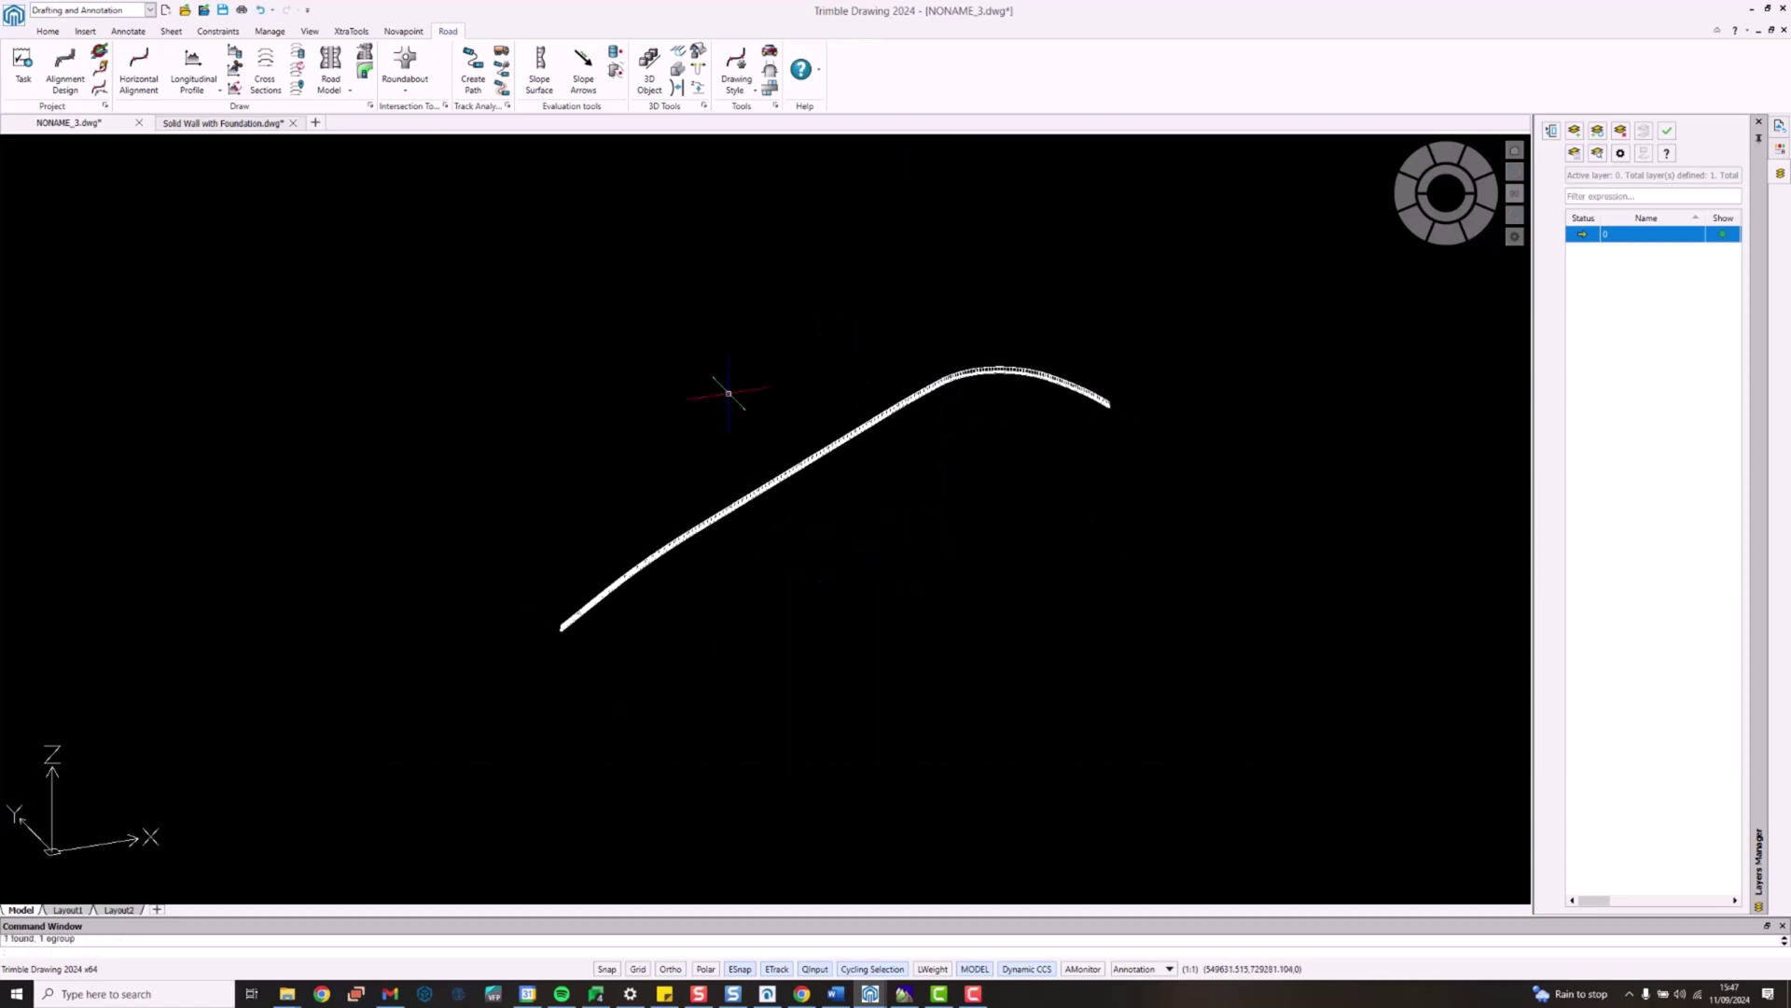
Step: Save the drawing as Retaining Wall in the Downloads folder, in R2018 Drawing (*.dwg) format
left_click(18, 19)
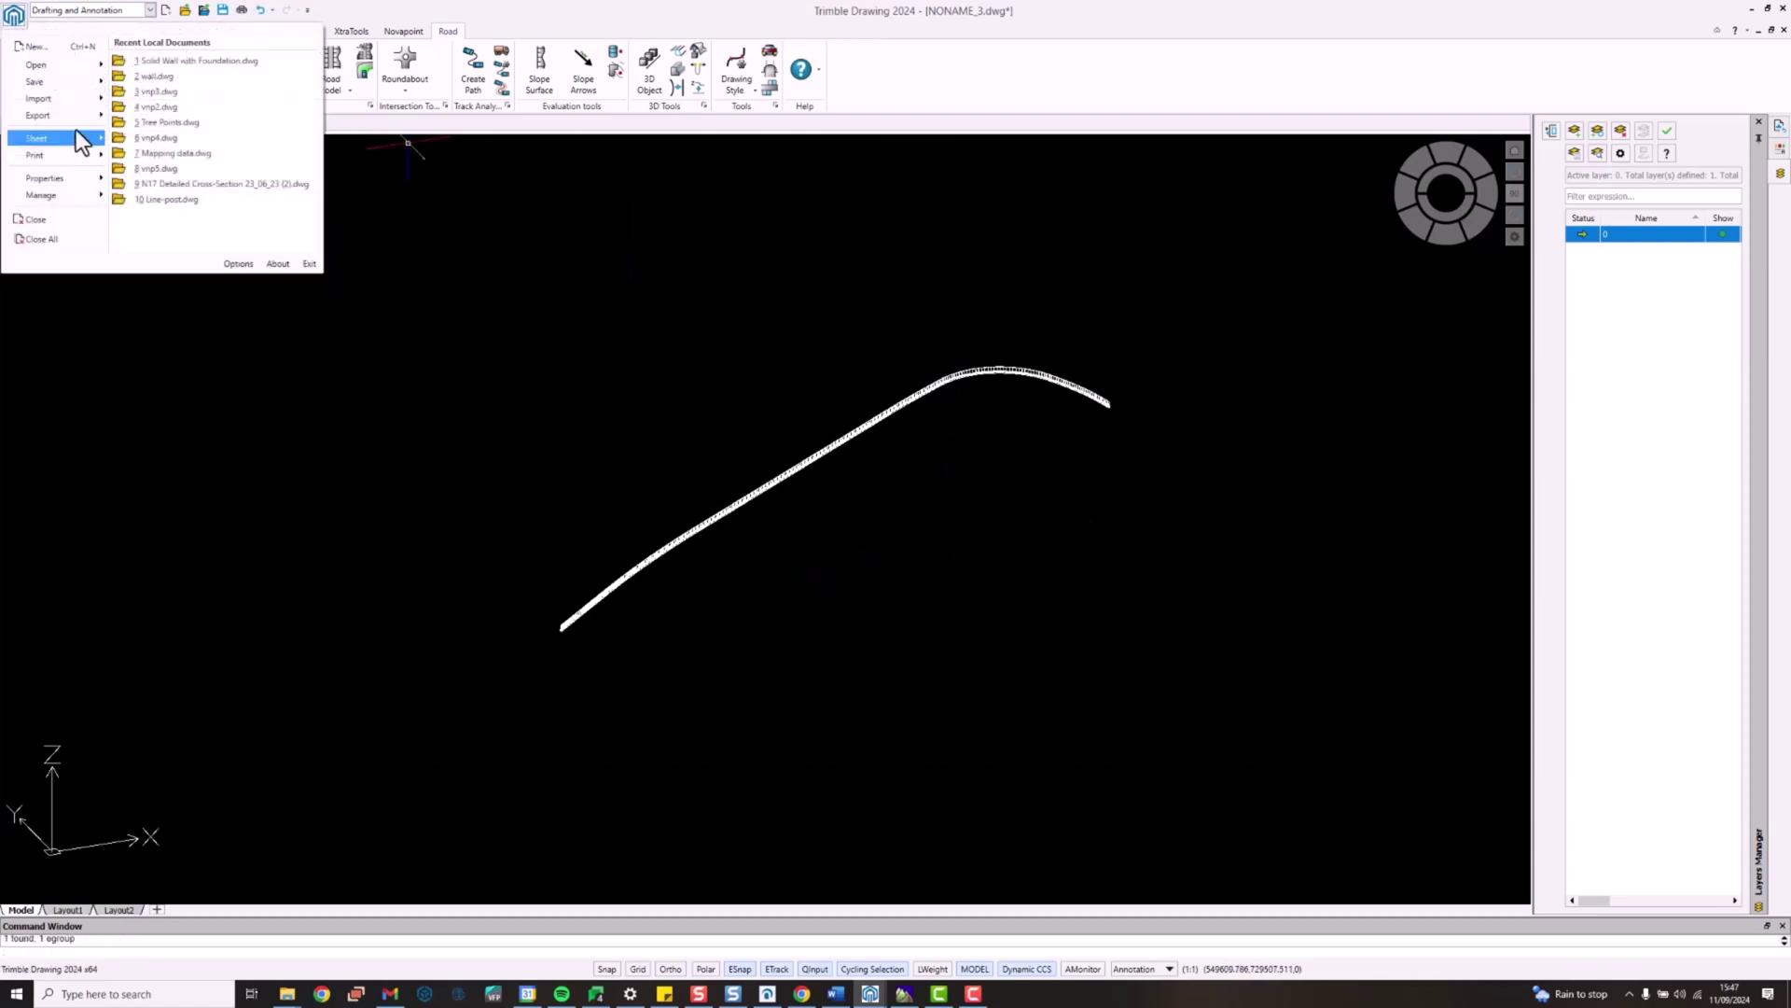
mouse_move(59, 82)
left_click(149, 88)
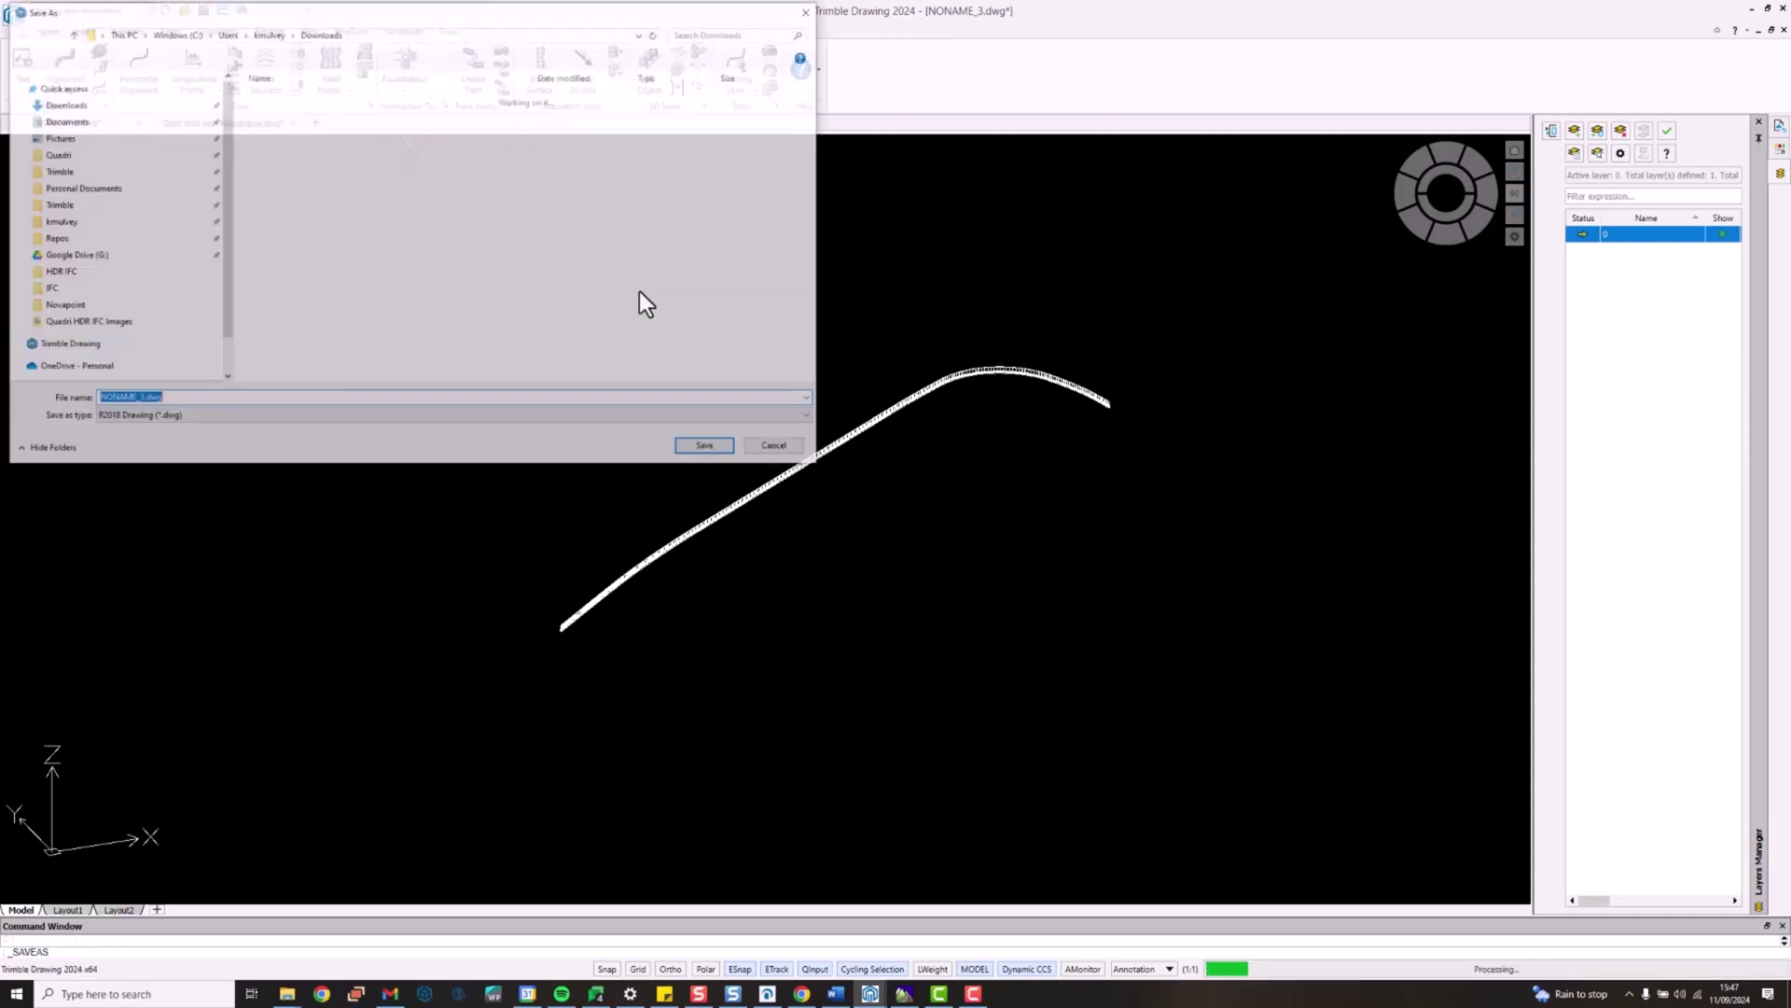
left_click(349, 401)
type("Retaining Wall")
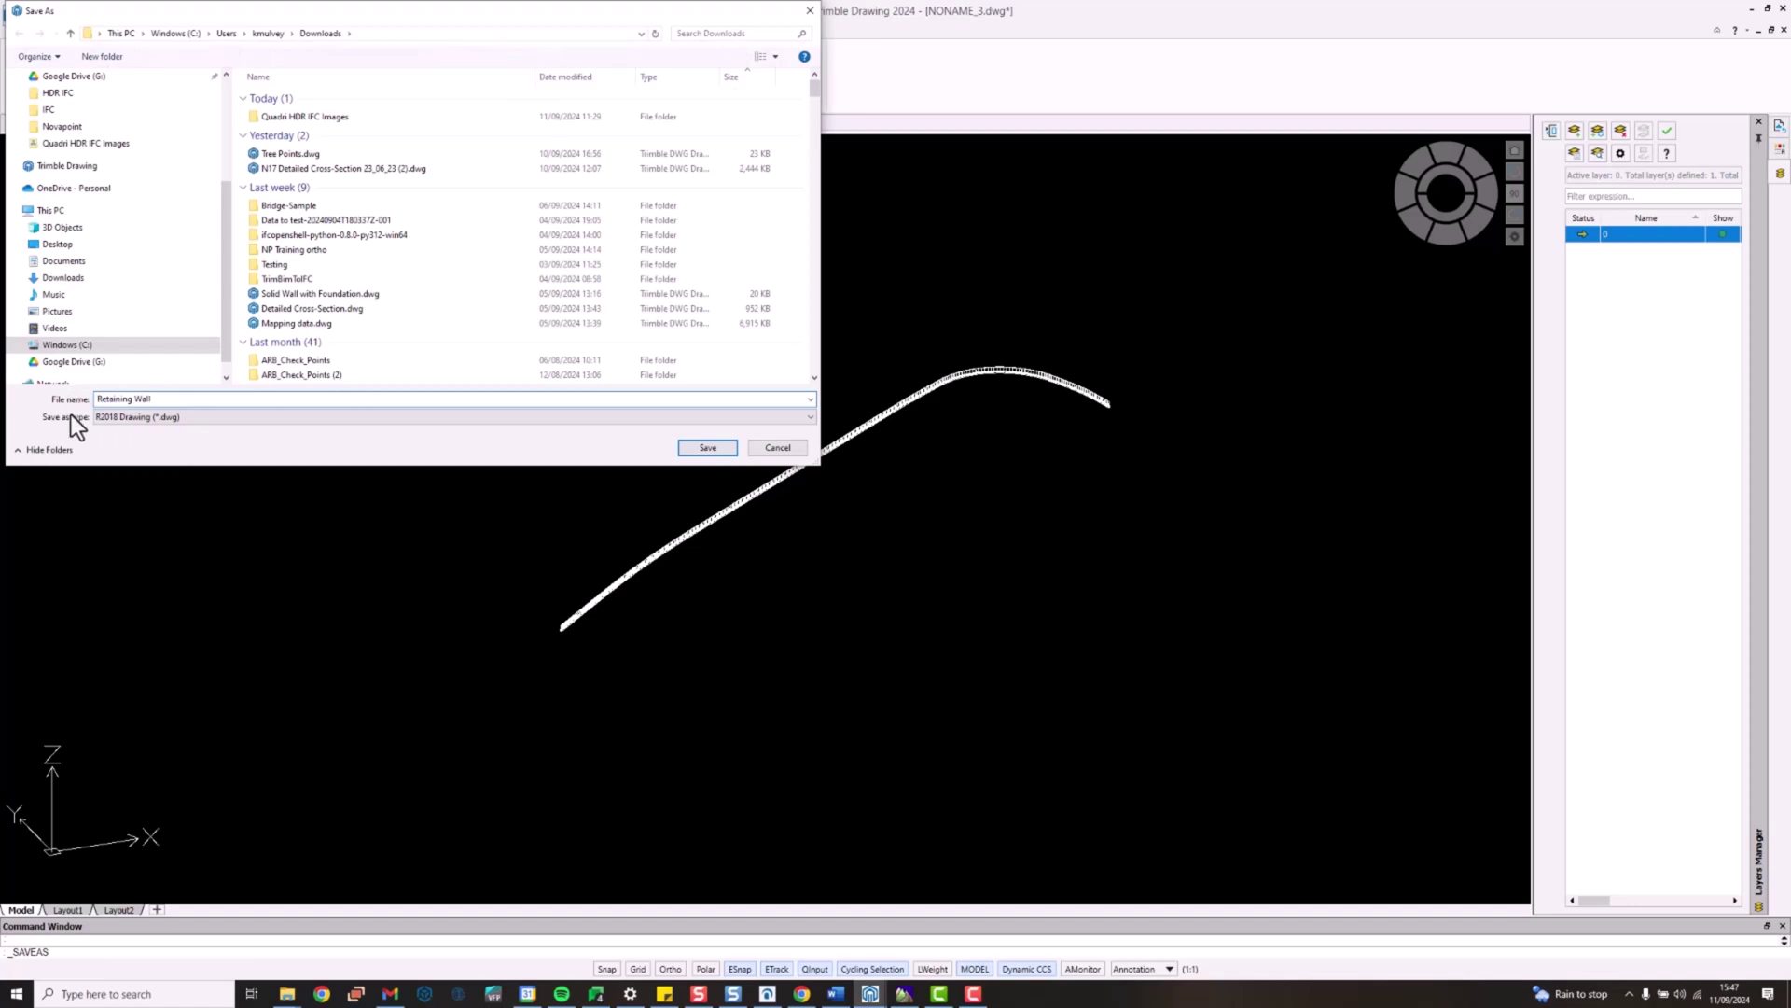
left_click(709, 447)
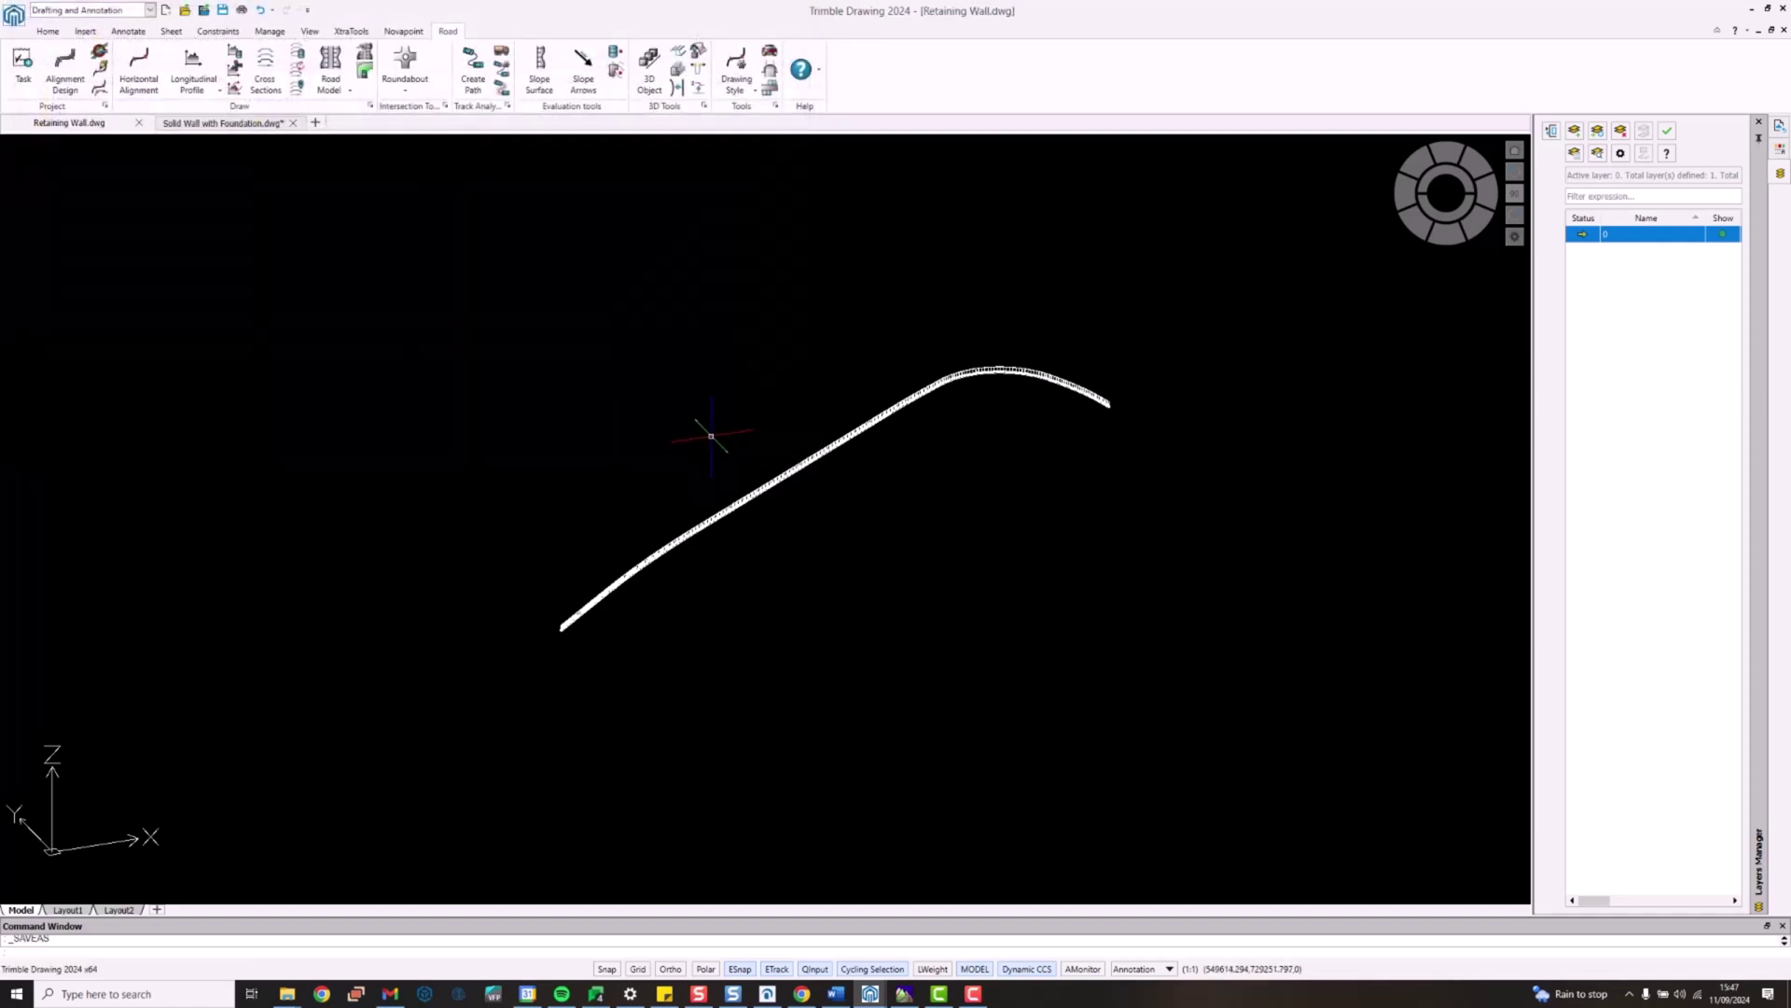
Step: Switch to Quadri and create a file import task named Import Retaining Wall under 600 STRUCTURES
left_click(775, 997)
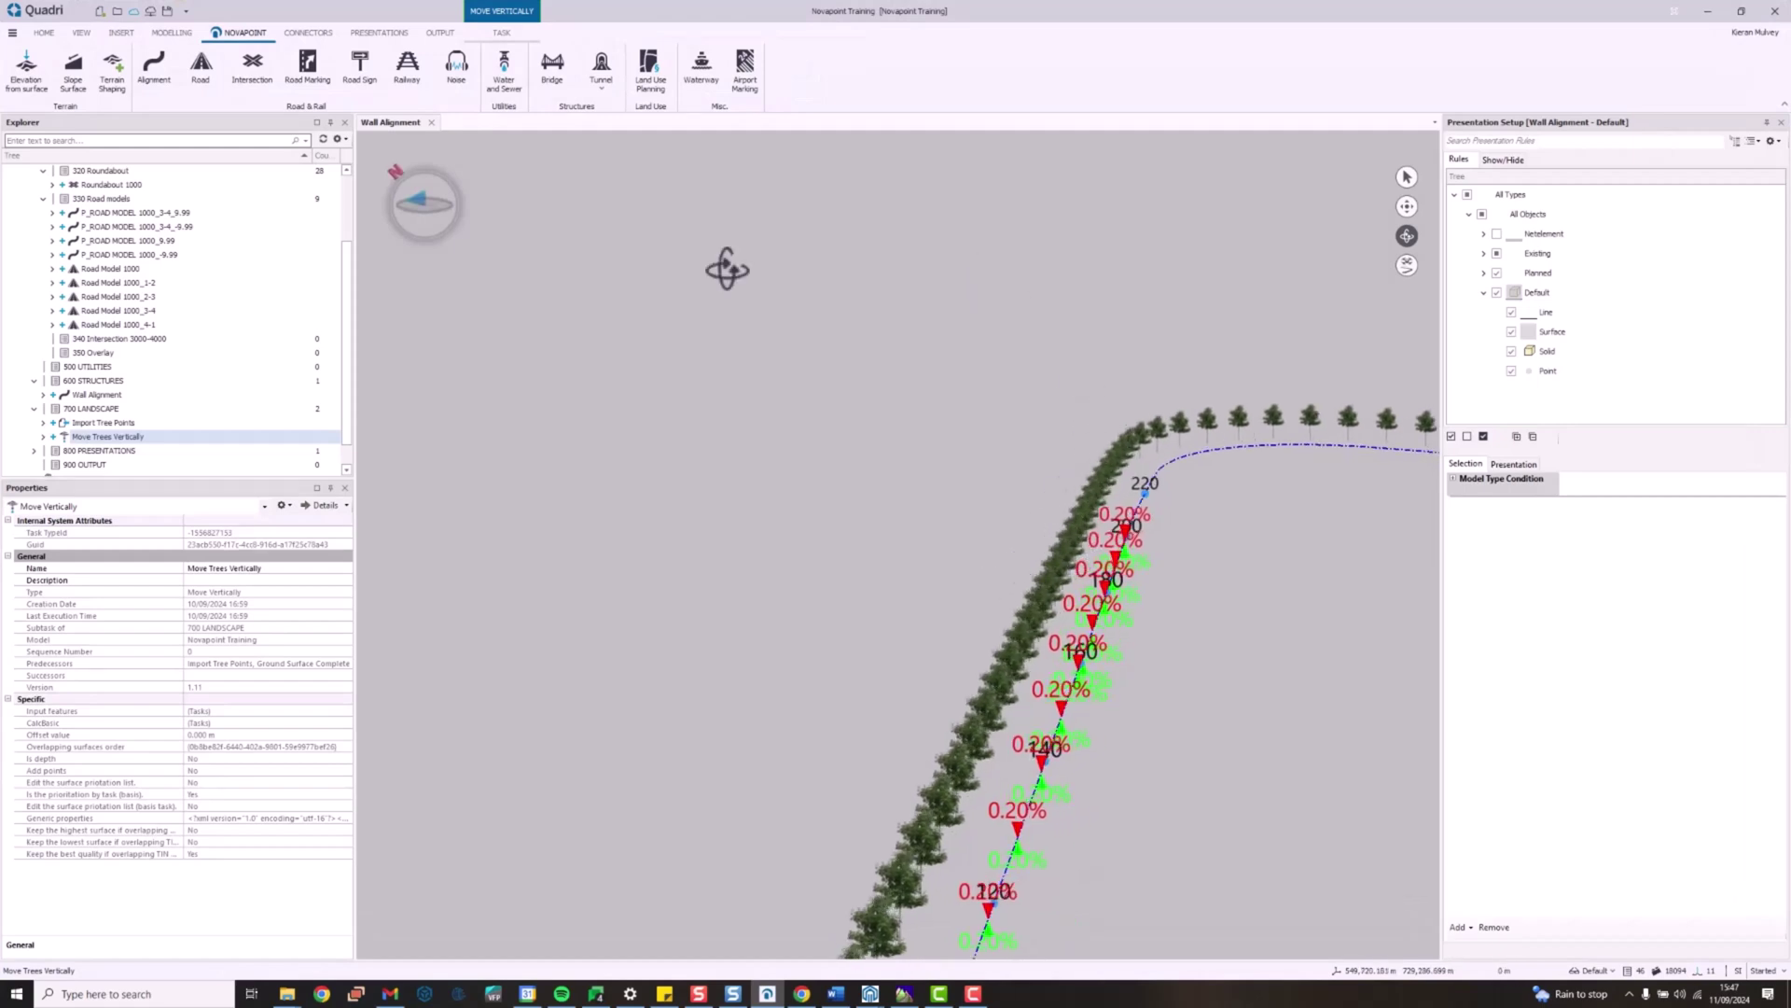
left_click(144, 351)
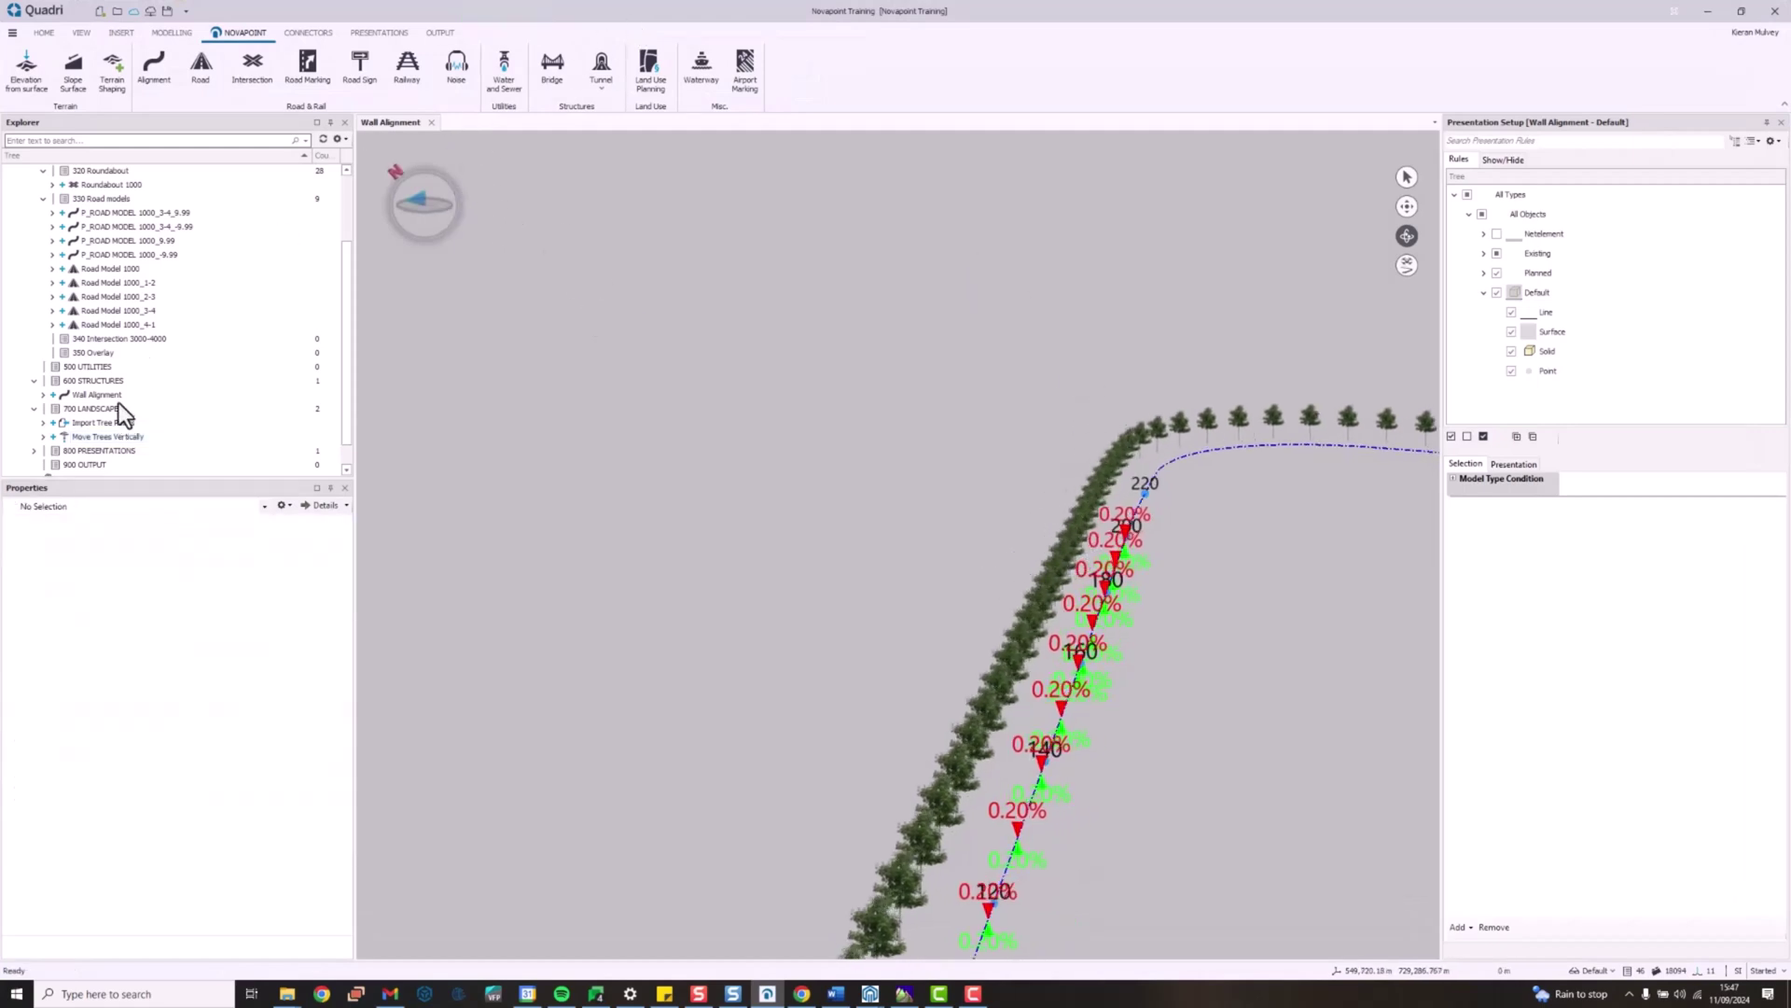
left_click(129, 382)
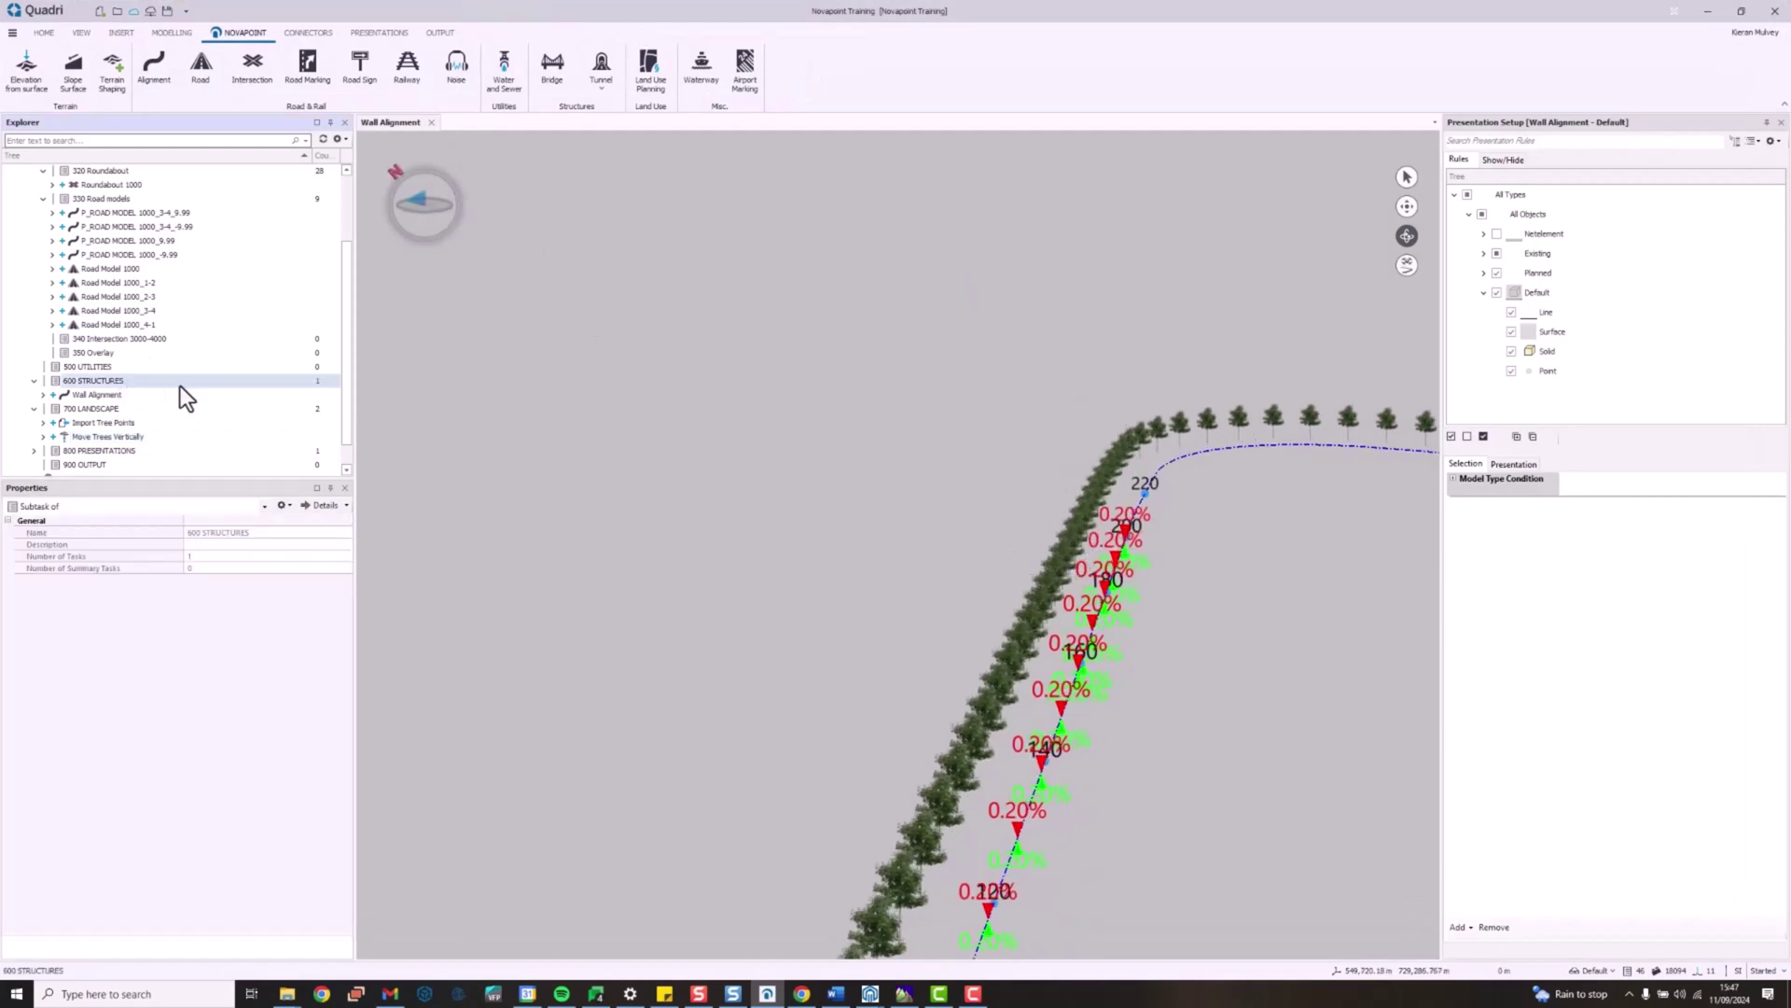
left_click(125, 37)
left_click(28, 82)
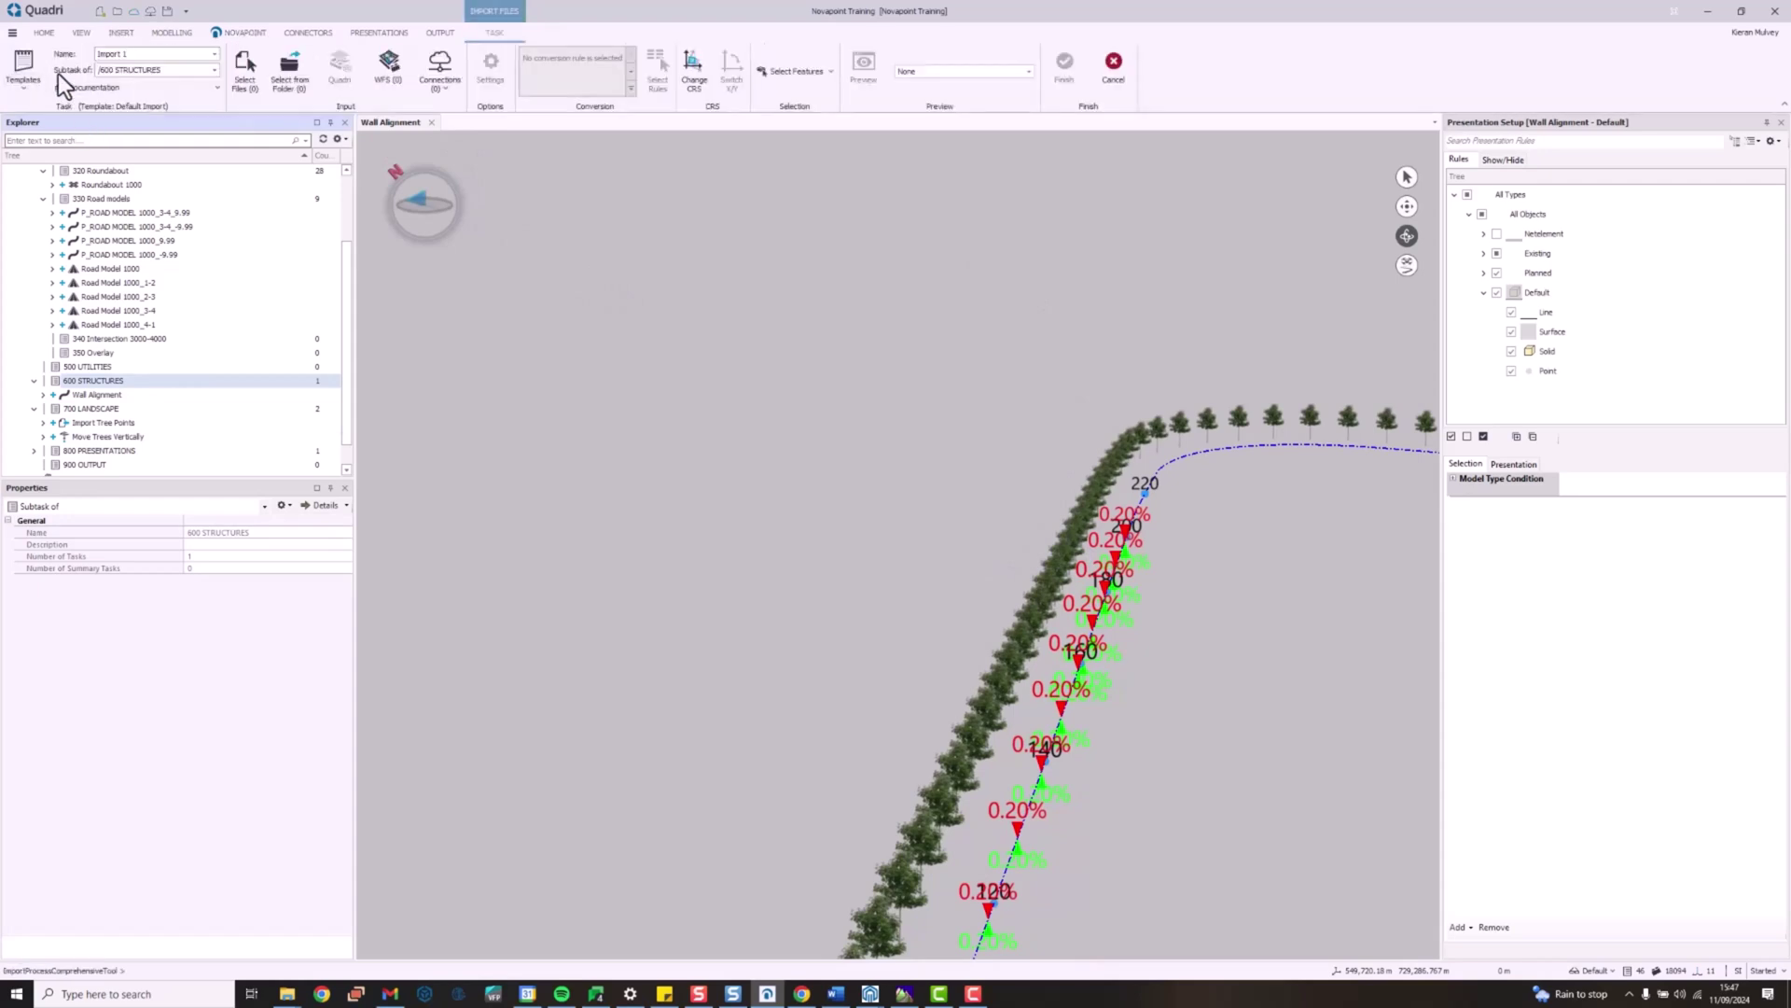
left_click(177, 54)
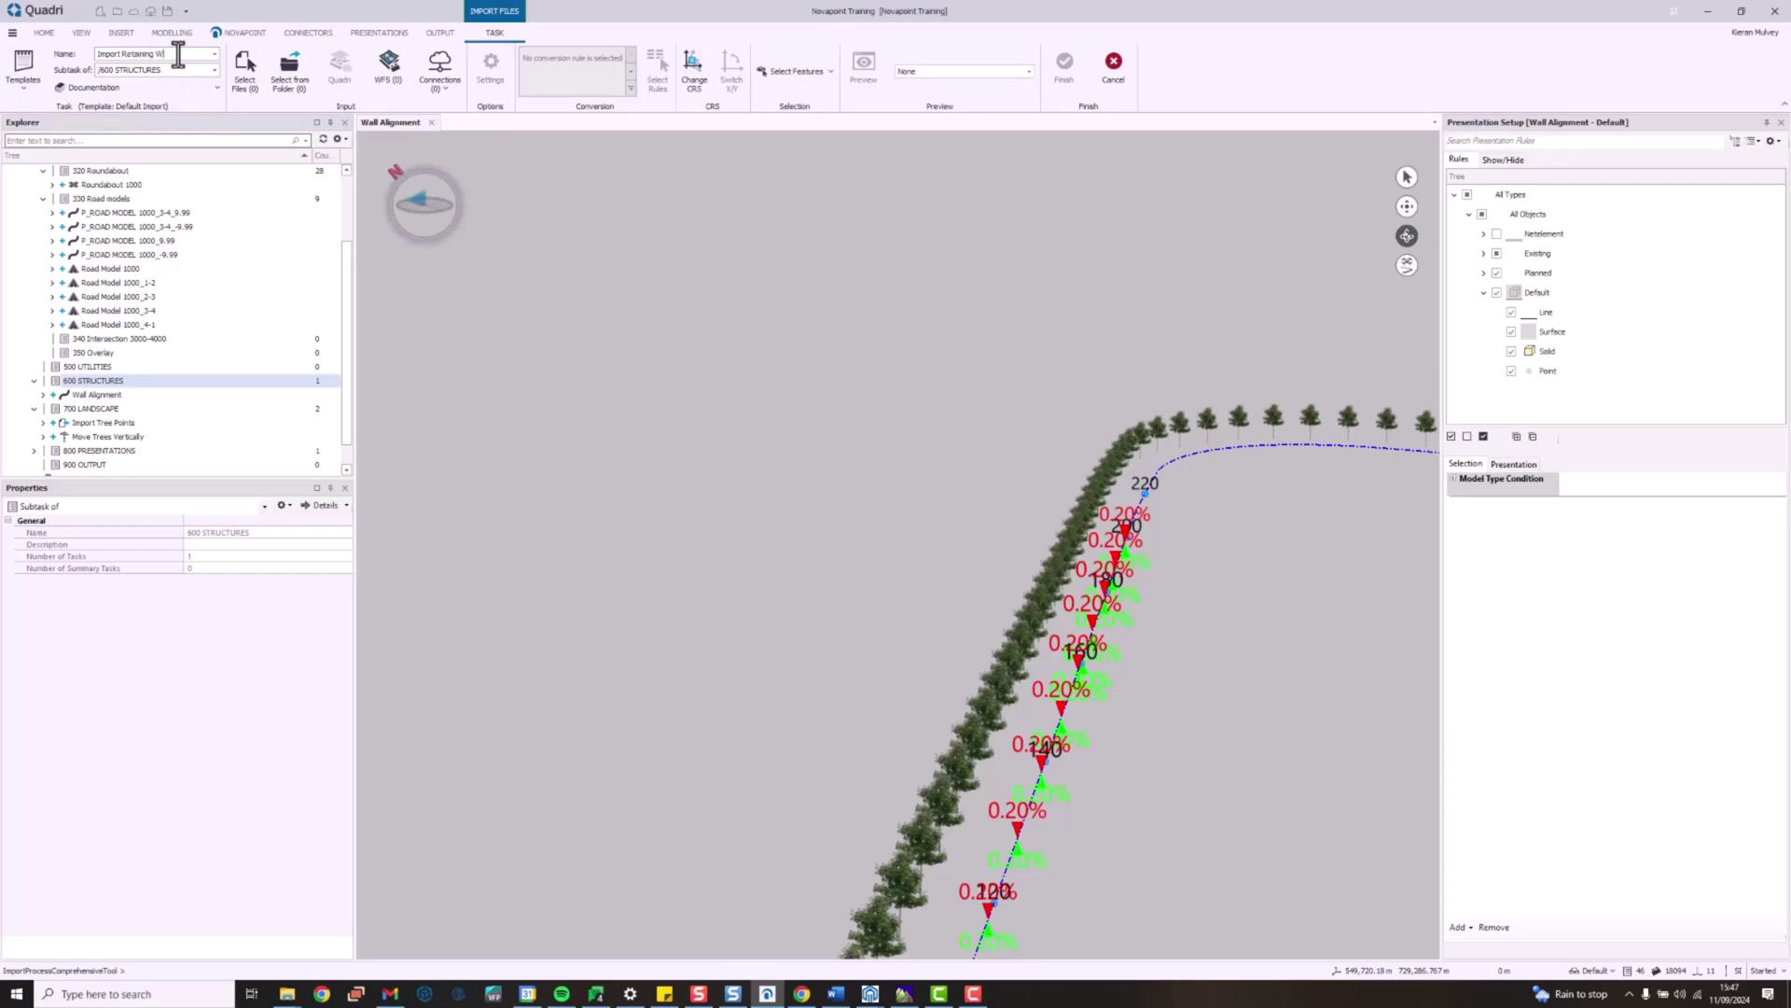
Step: Select Retaining Wall.dwg from Downloads as the import file, using the same CRS as the active Quadri model
left_click(244, 73)
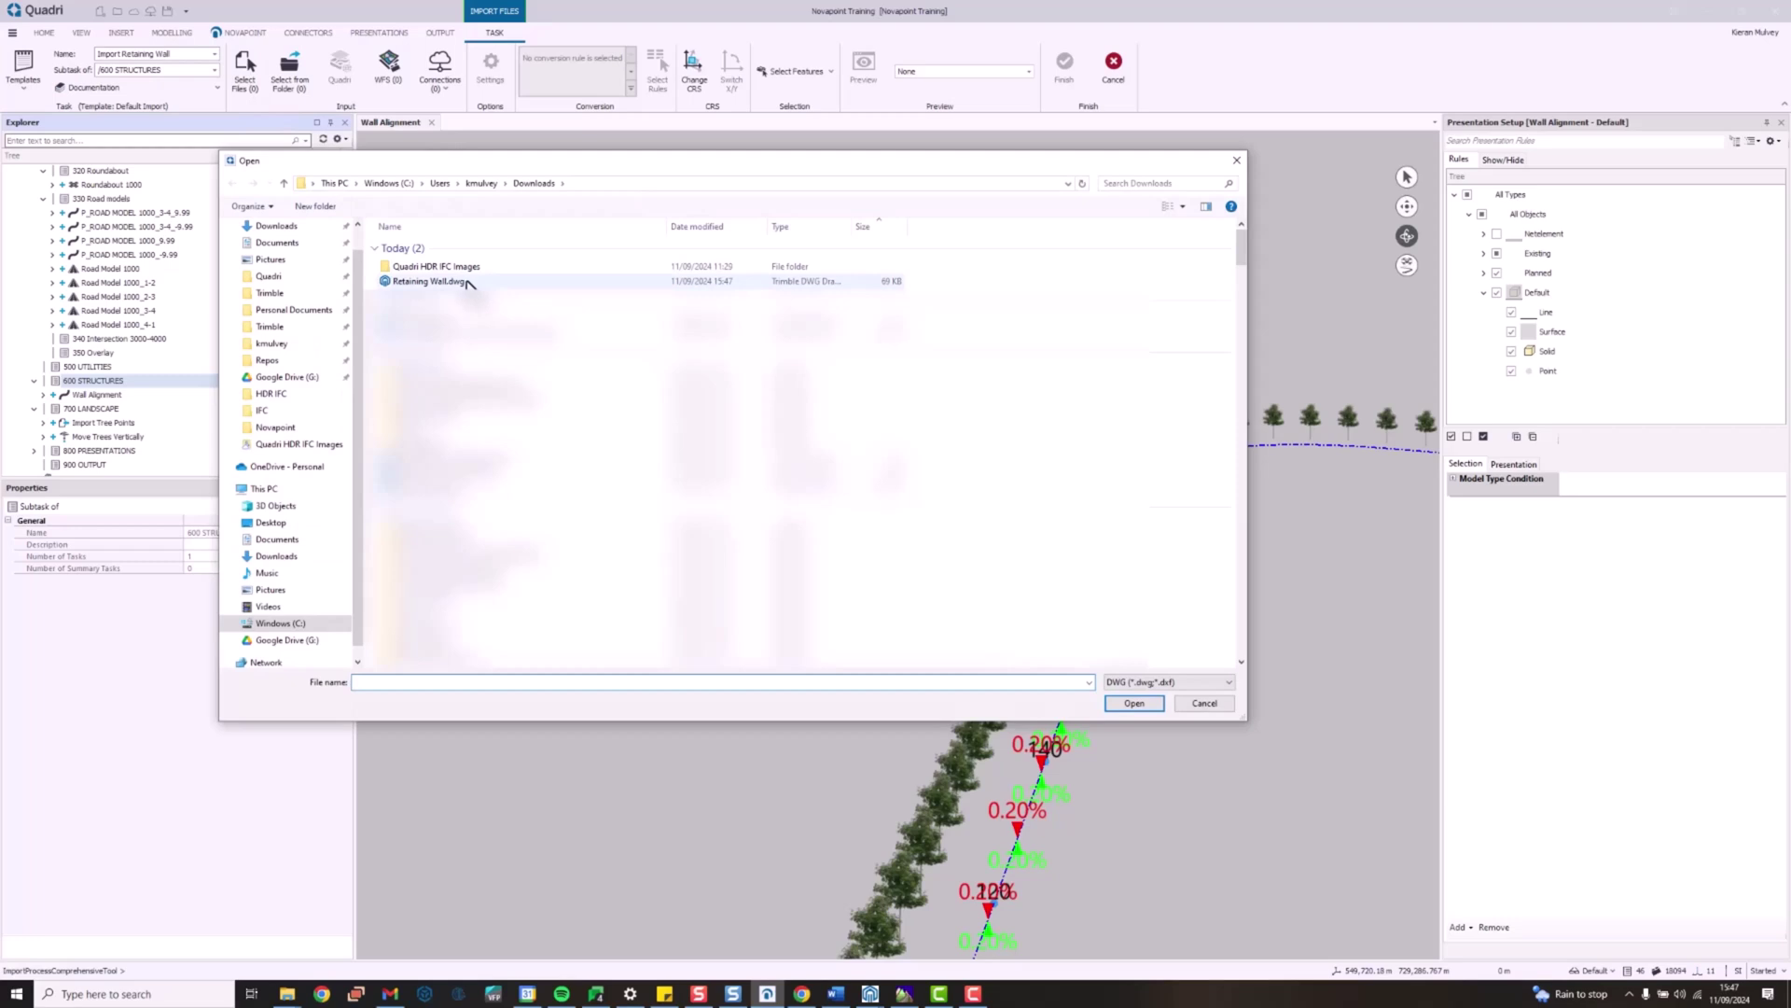
left_click(522, 281)
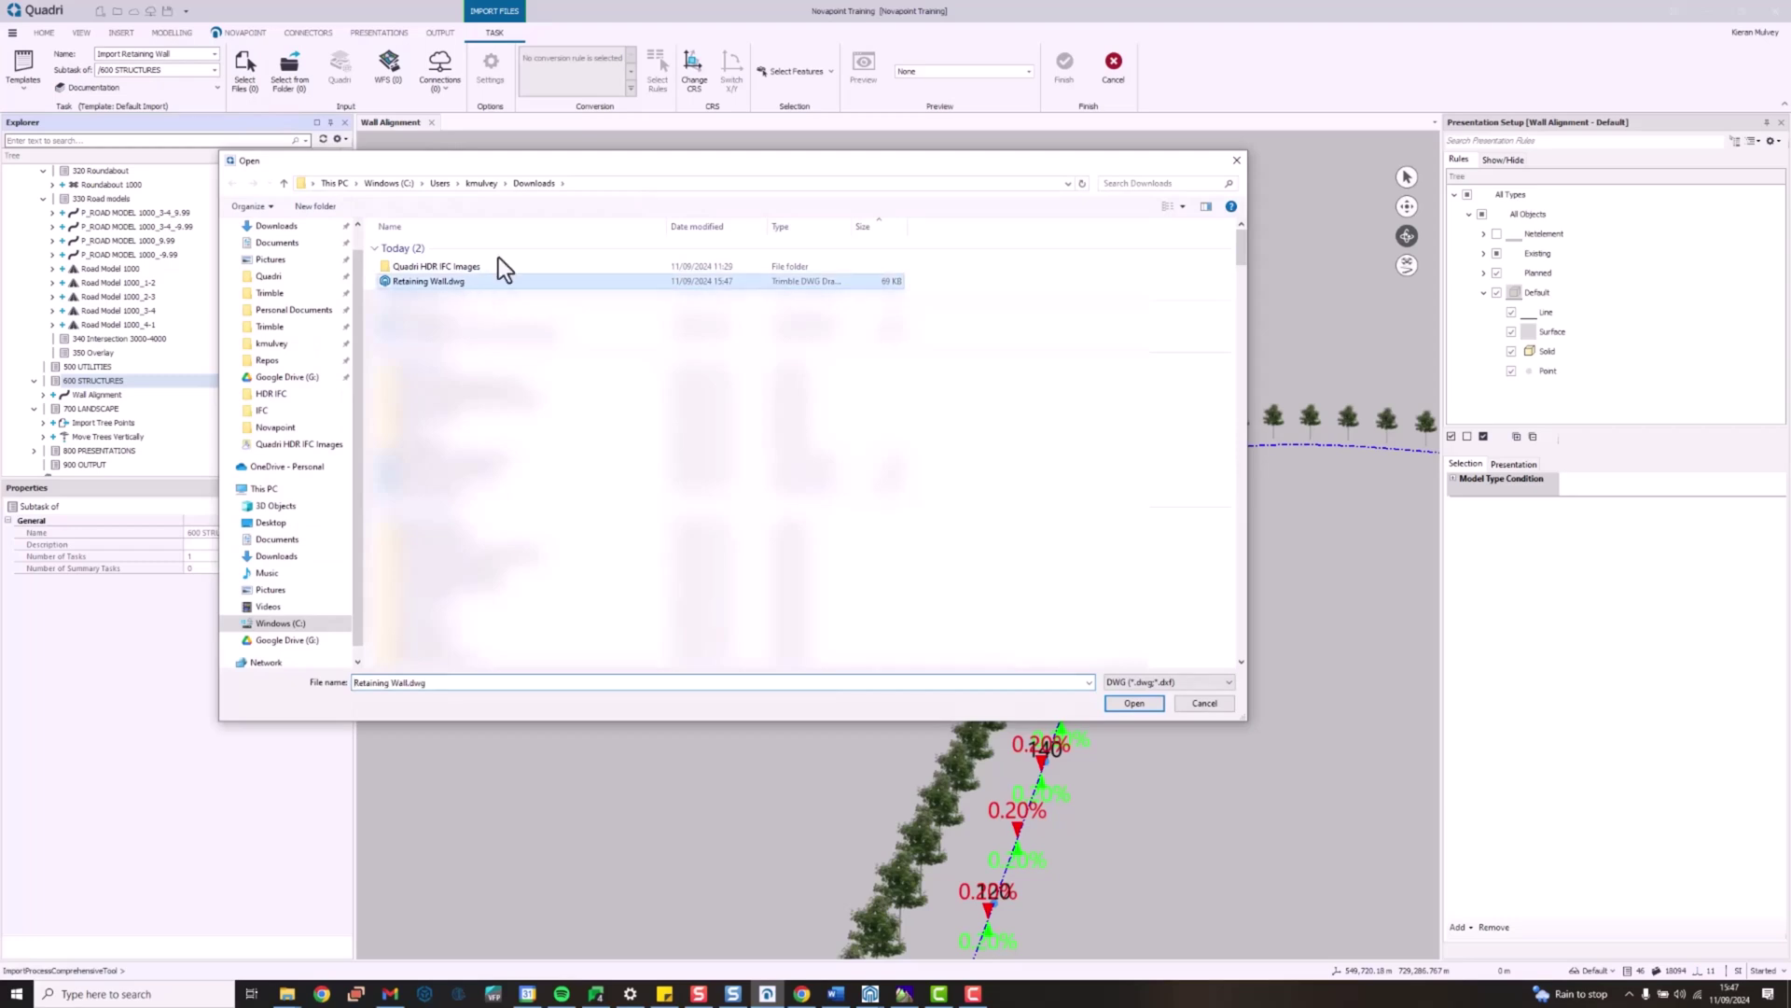
left_click(1142, 709)
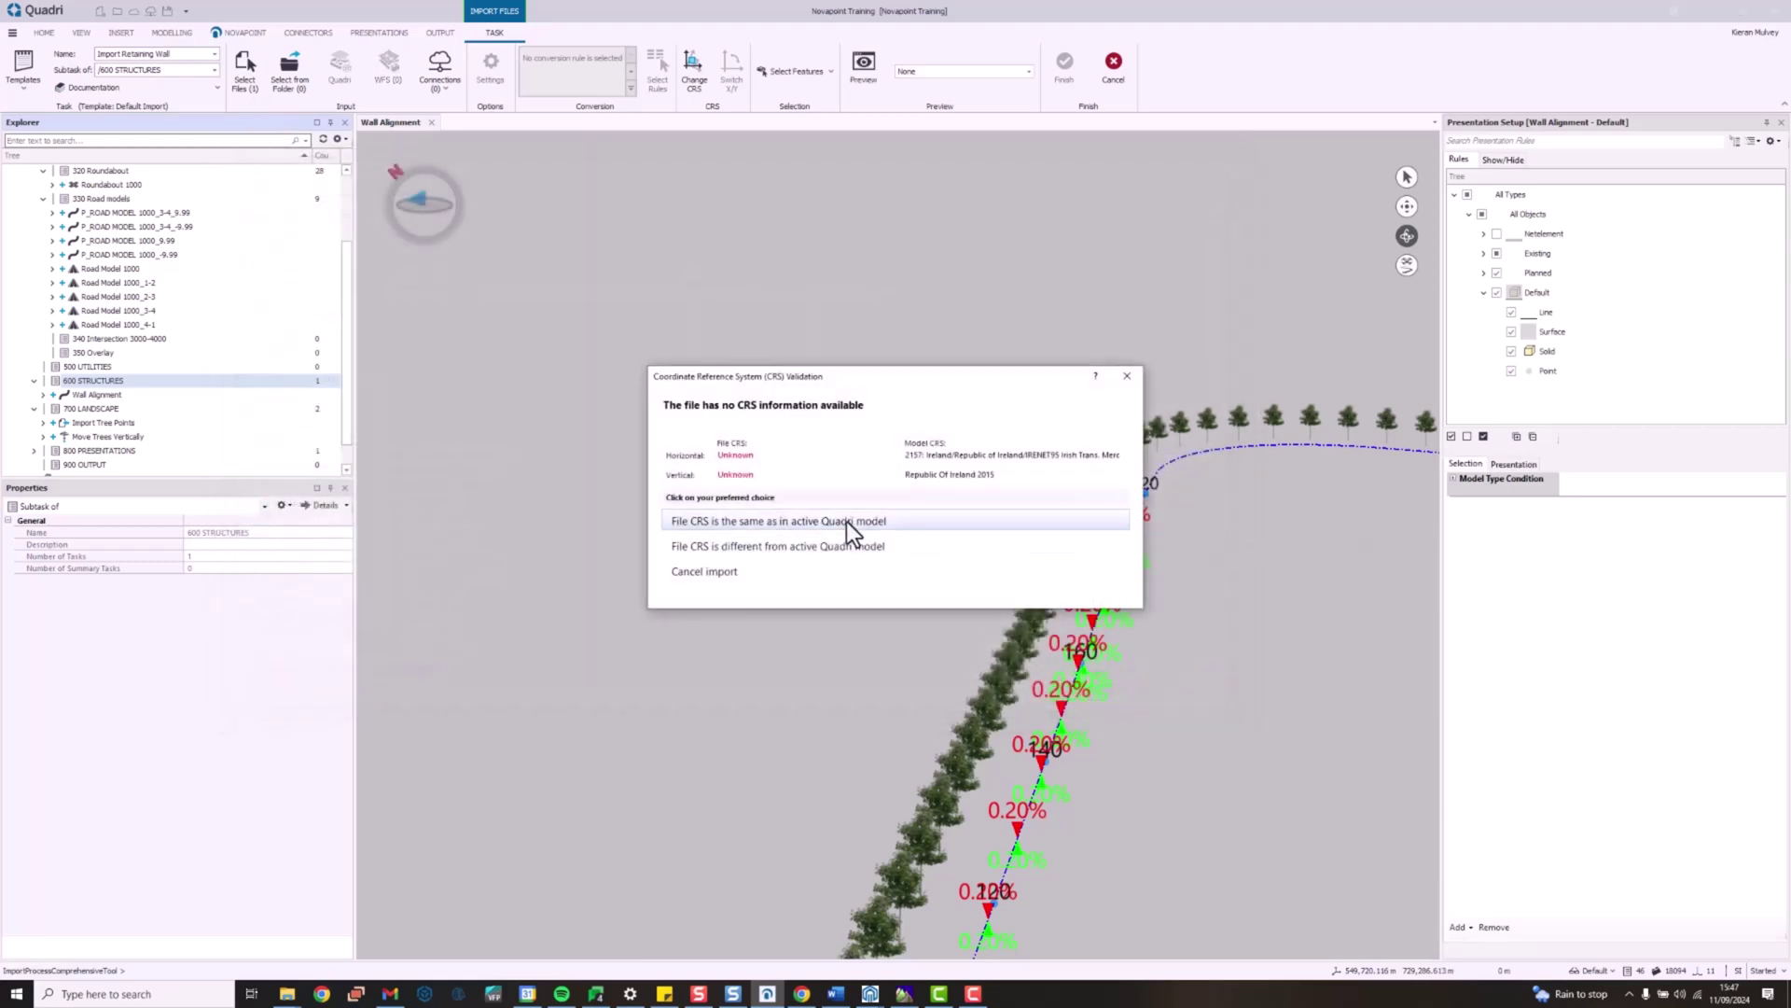
left_click(845, 521)
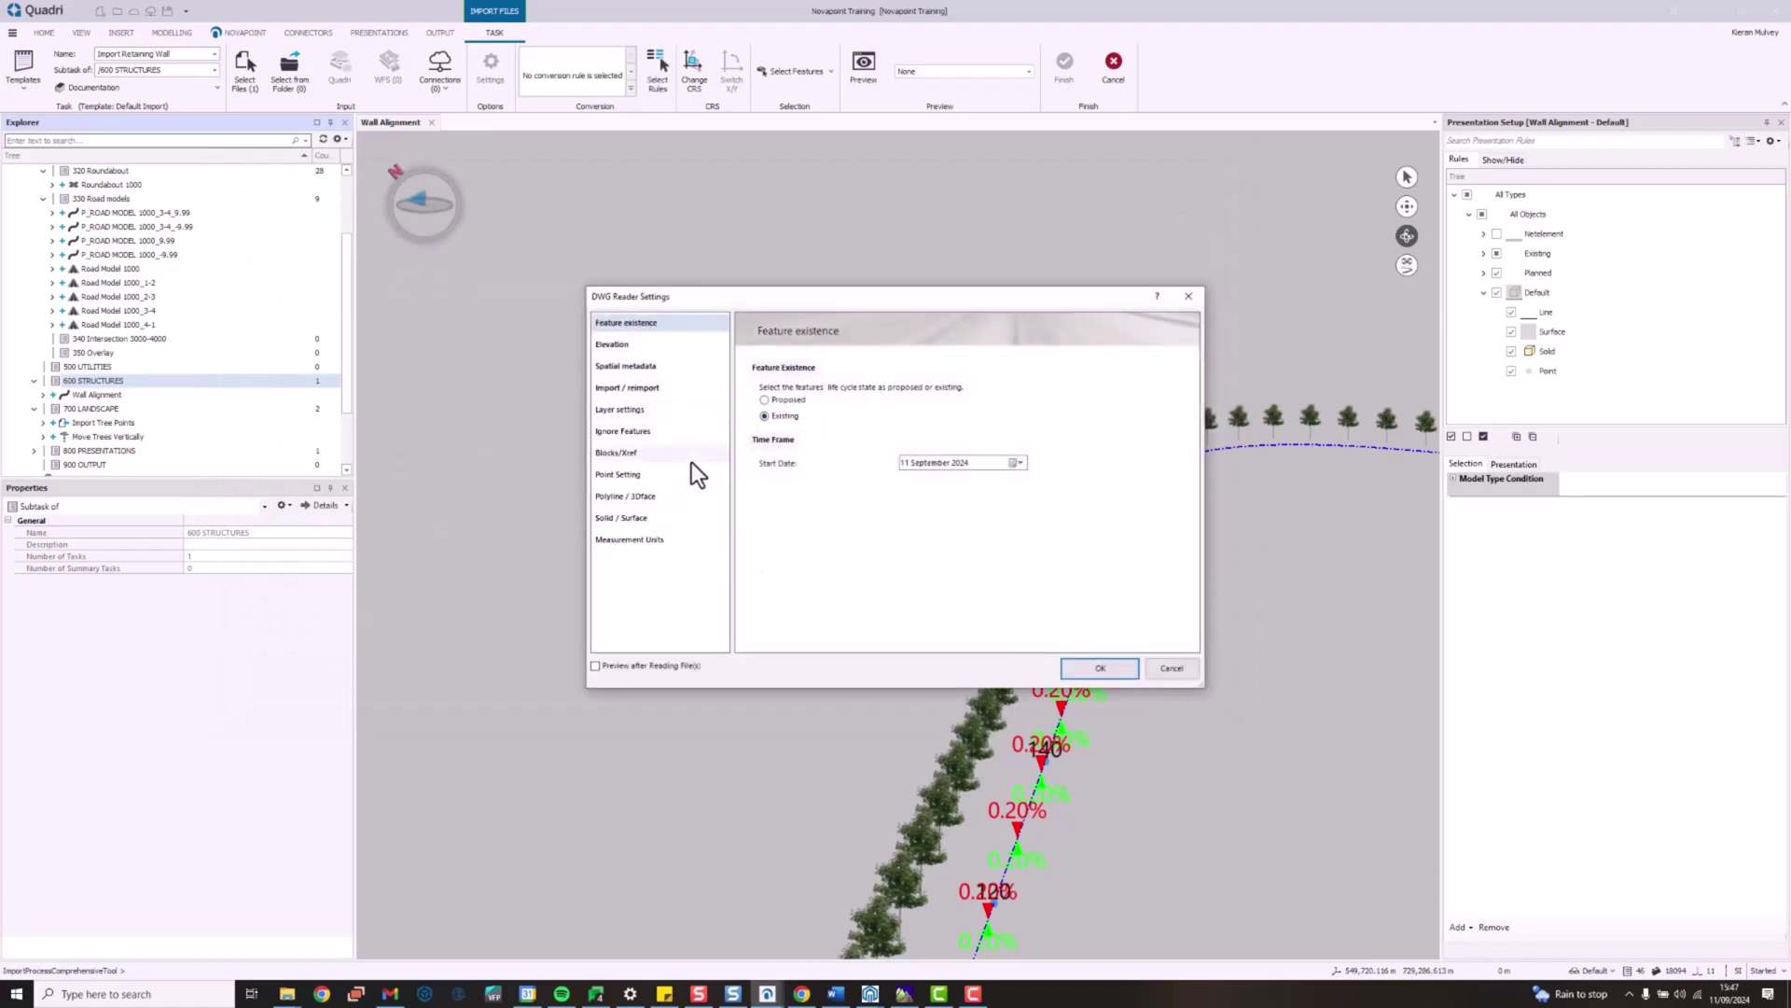
Step: Set the DWG reader to explode blocks and accept the reader settings
left_click(697, 453)
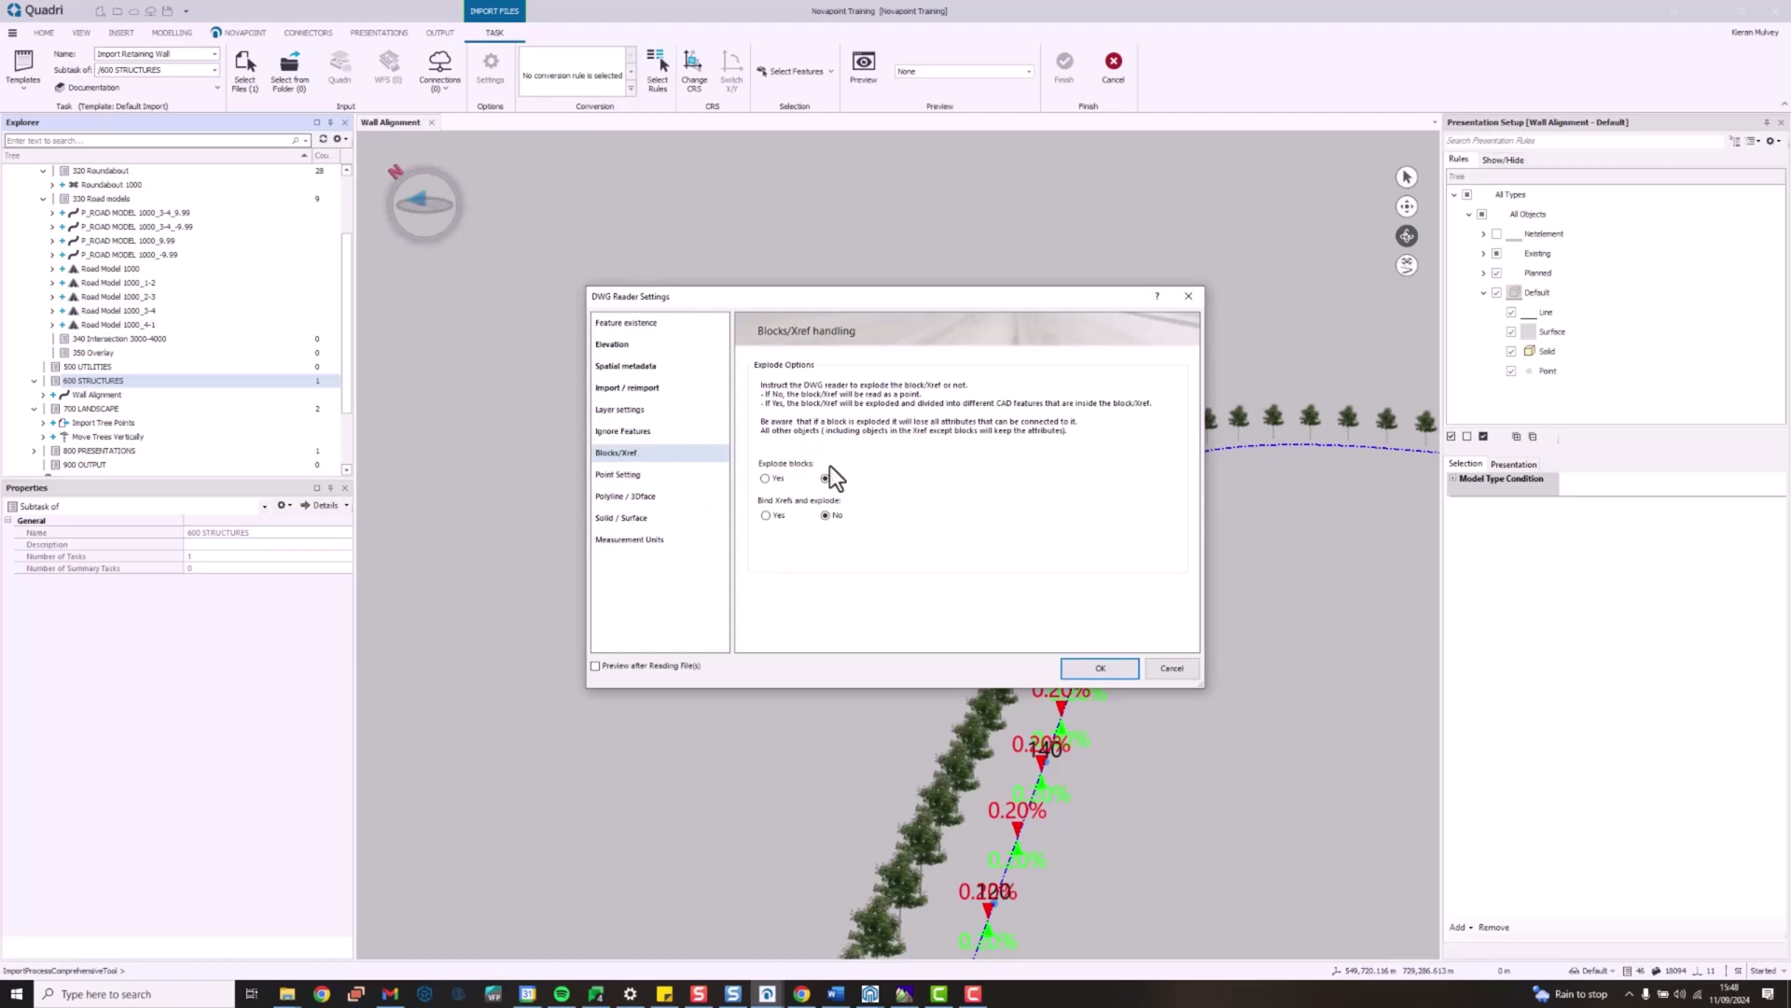
left_click(782, 476)
left_click(1103, 668)
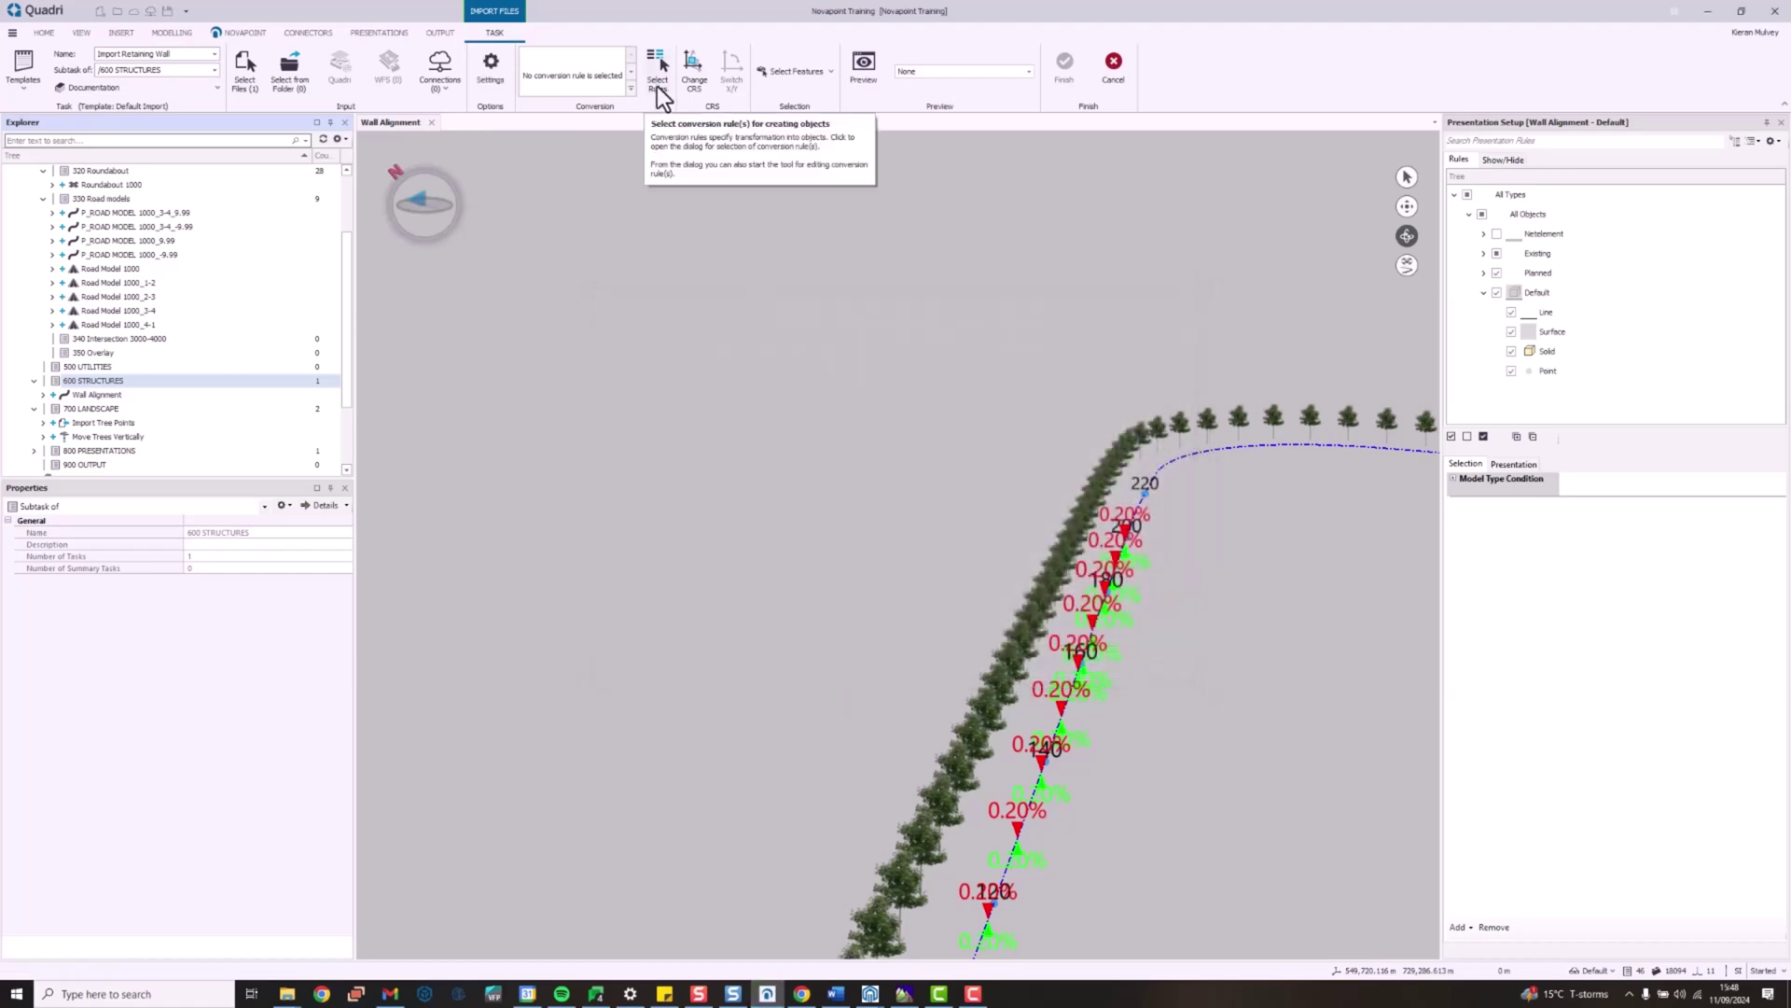
Step: Preview the import file, open its contents in a 3D view and inspect the retaining wall solids
left_click(865, 75)
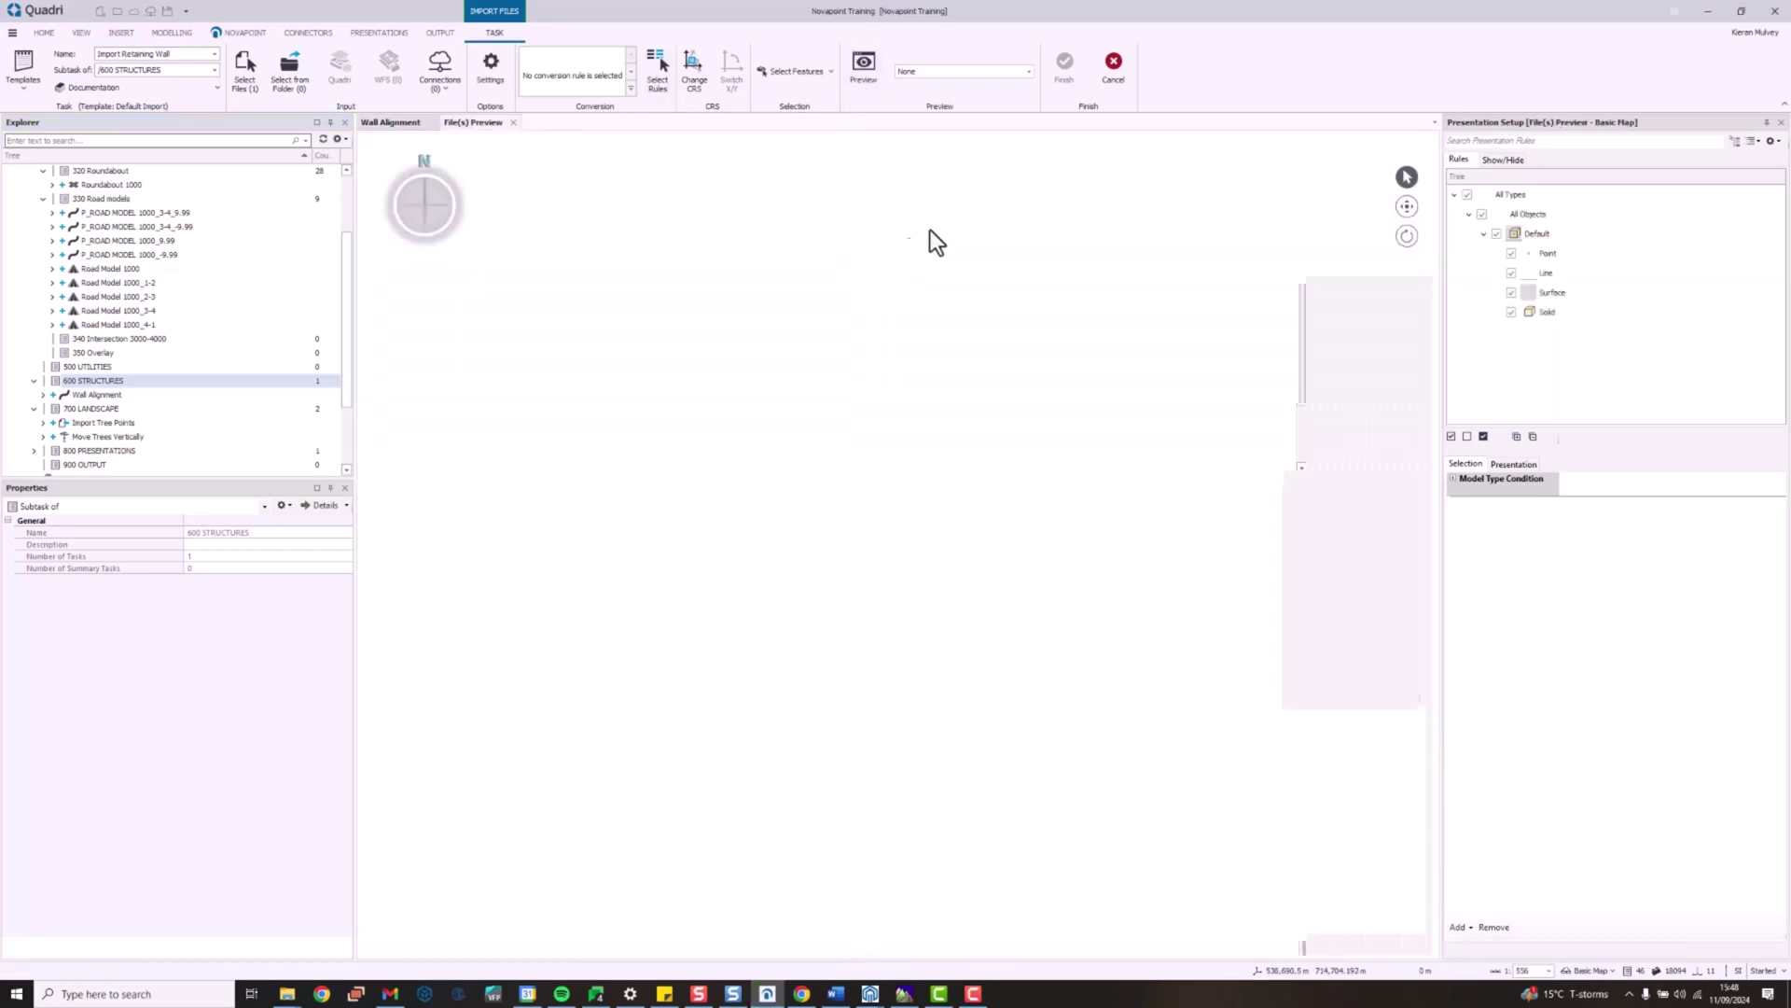
middle_click_drag(851, 515, 1191, 248)
scroll(679, 635, "up", 5)
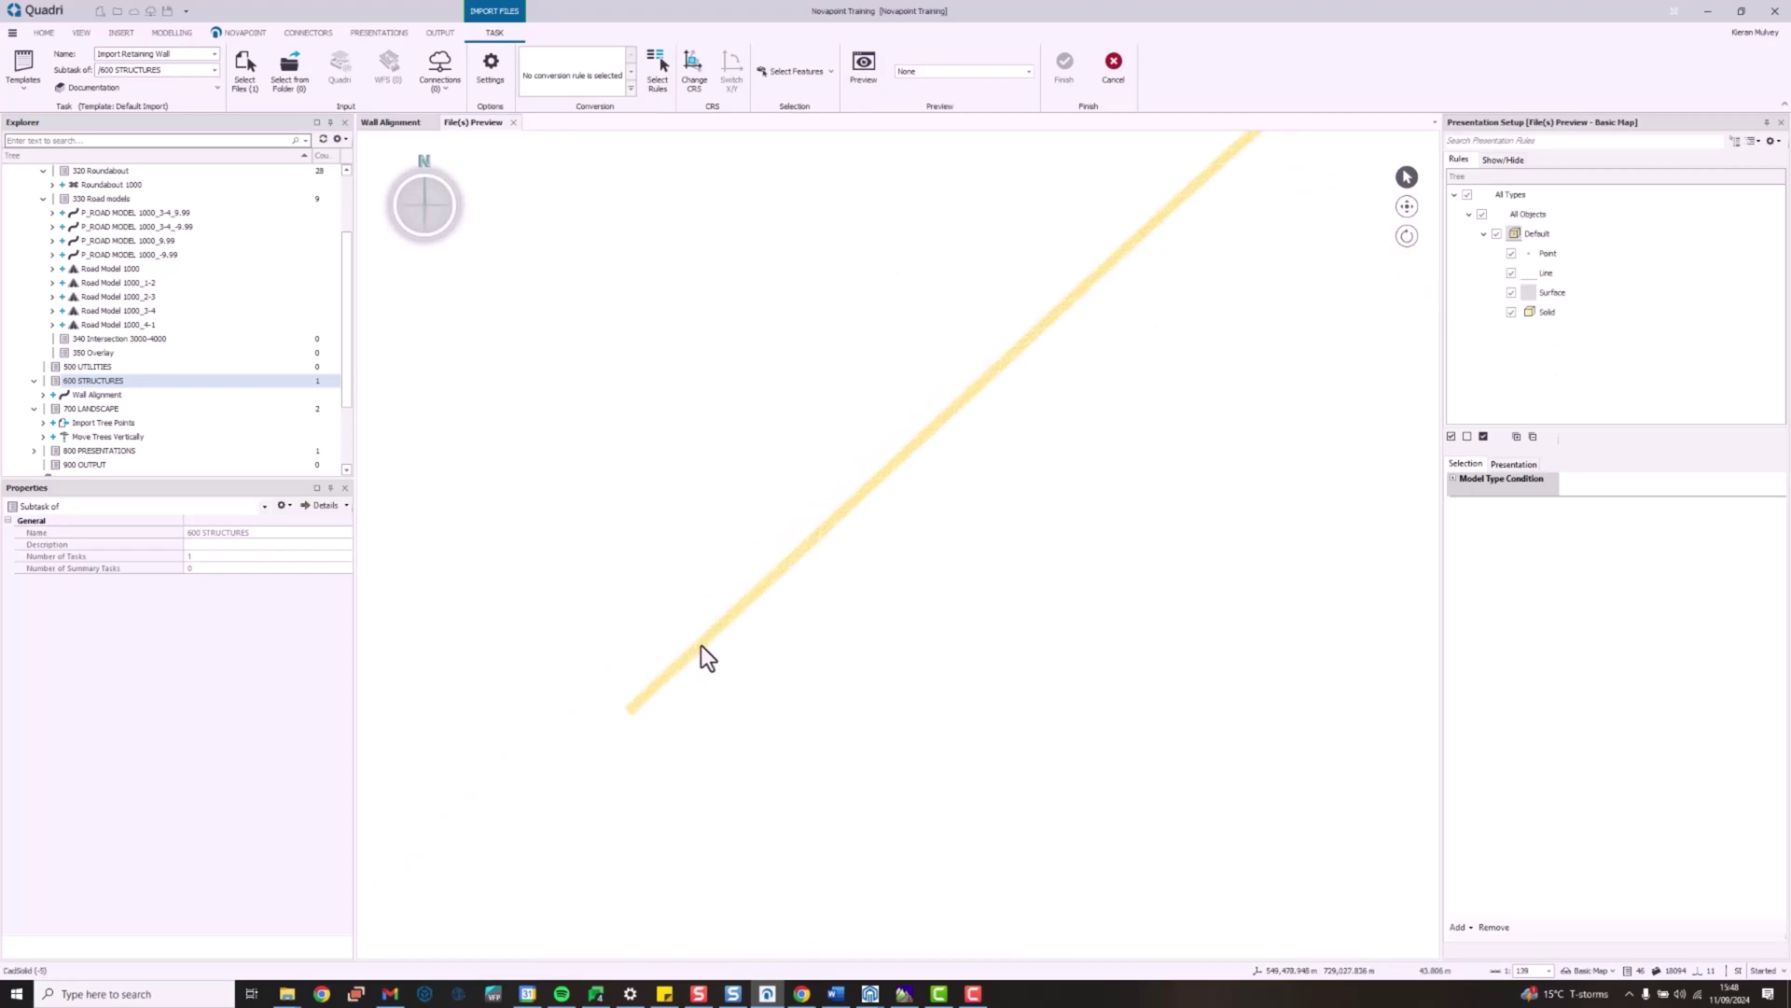
scroll(712, 648, "down", 1)
left_click_drag(348, 367, 347, 456)
right_click(92, 411)
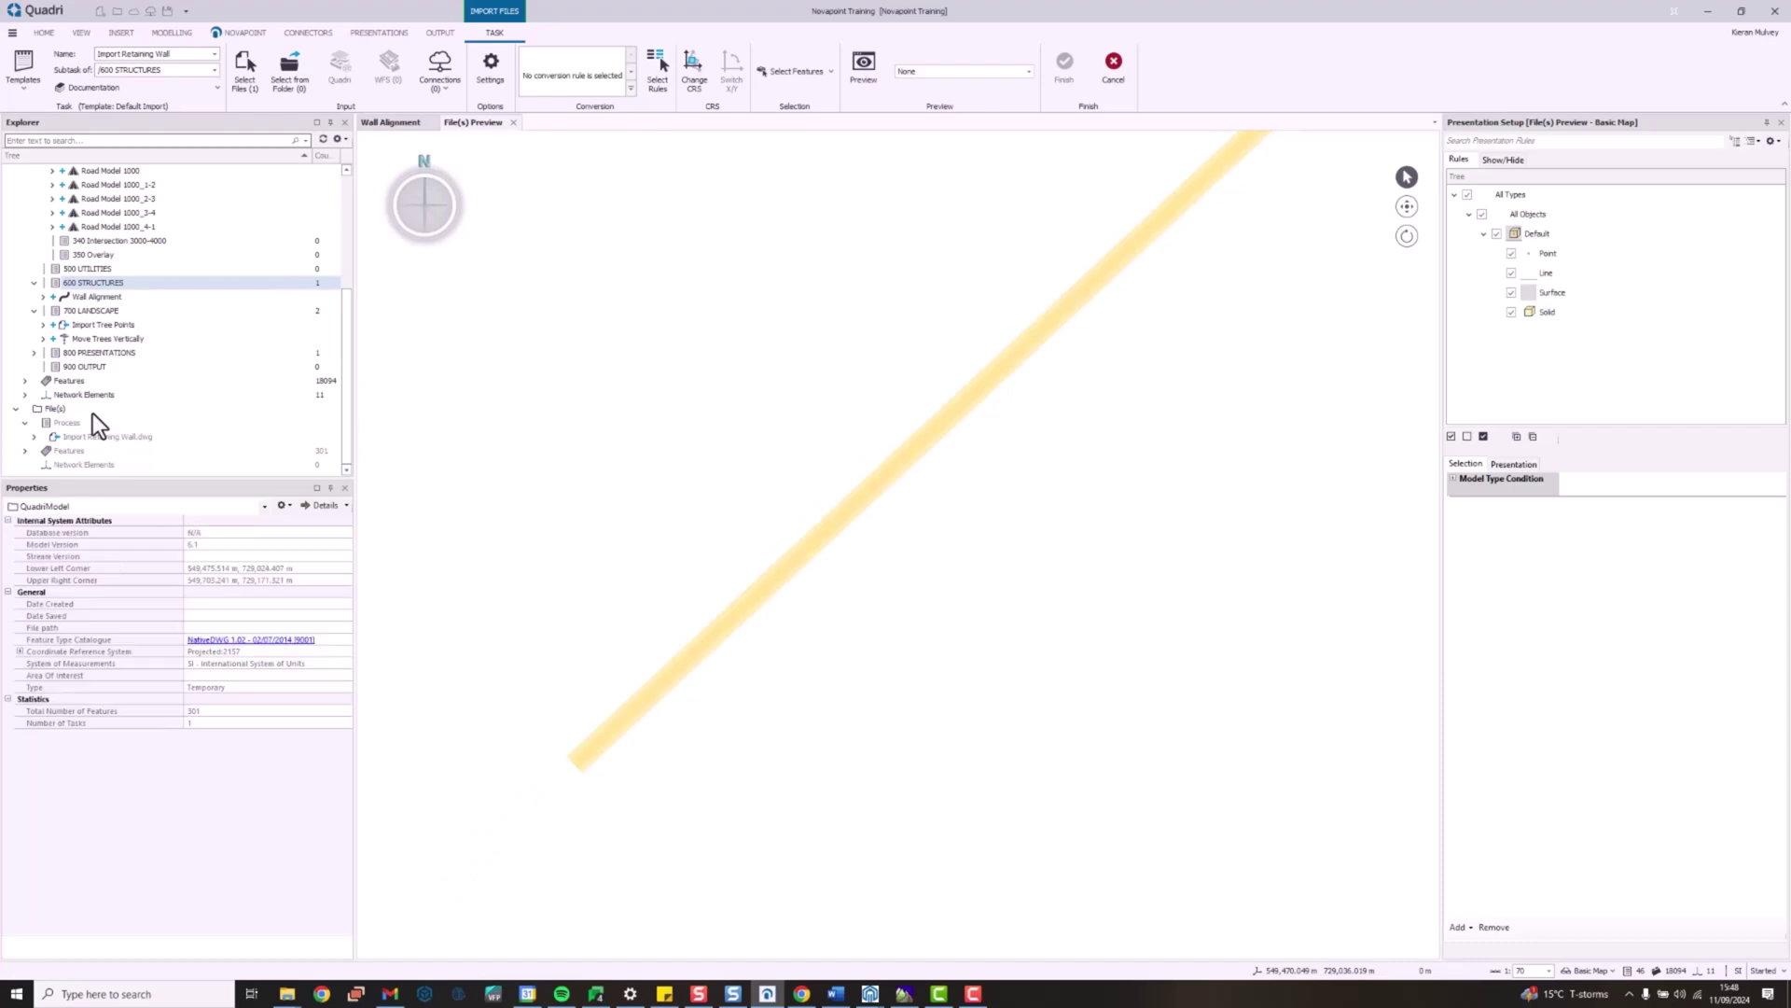
left_click(153, 424)
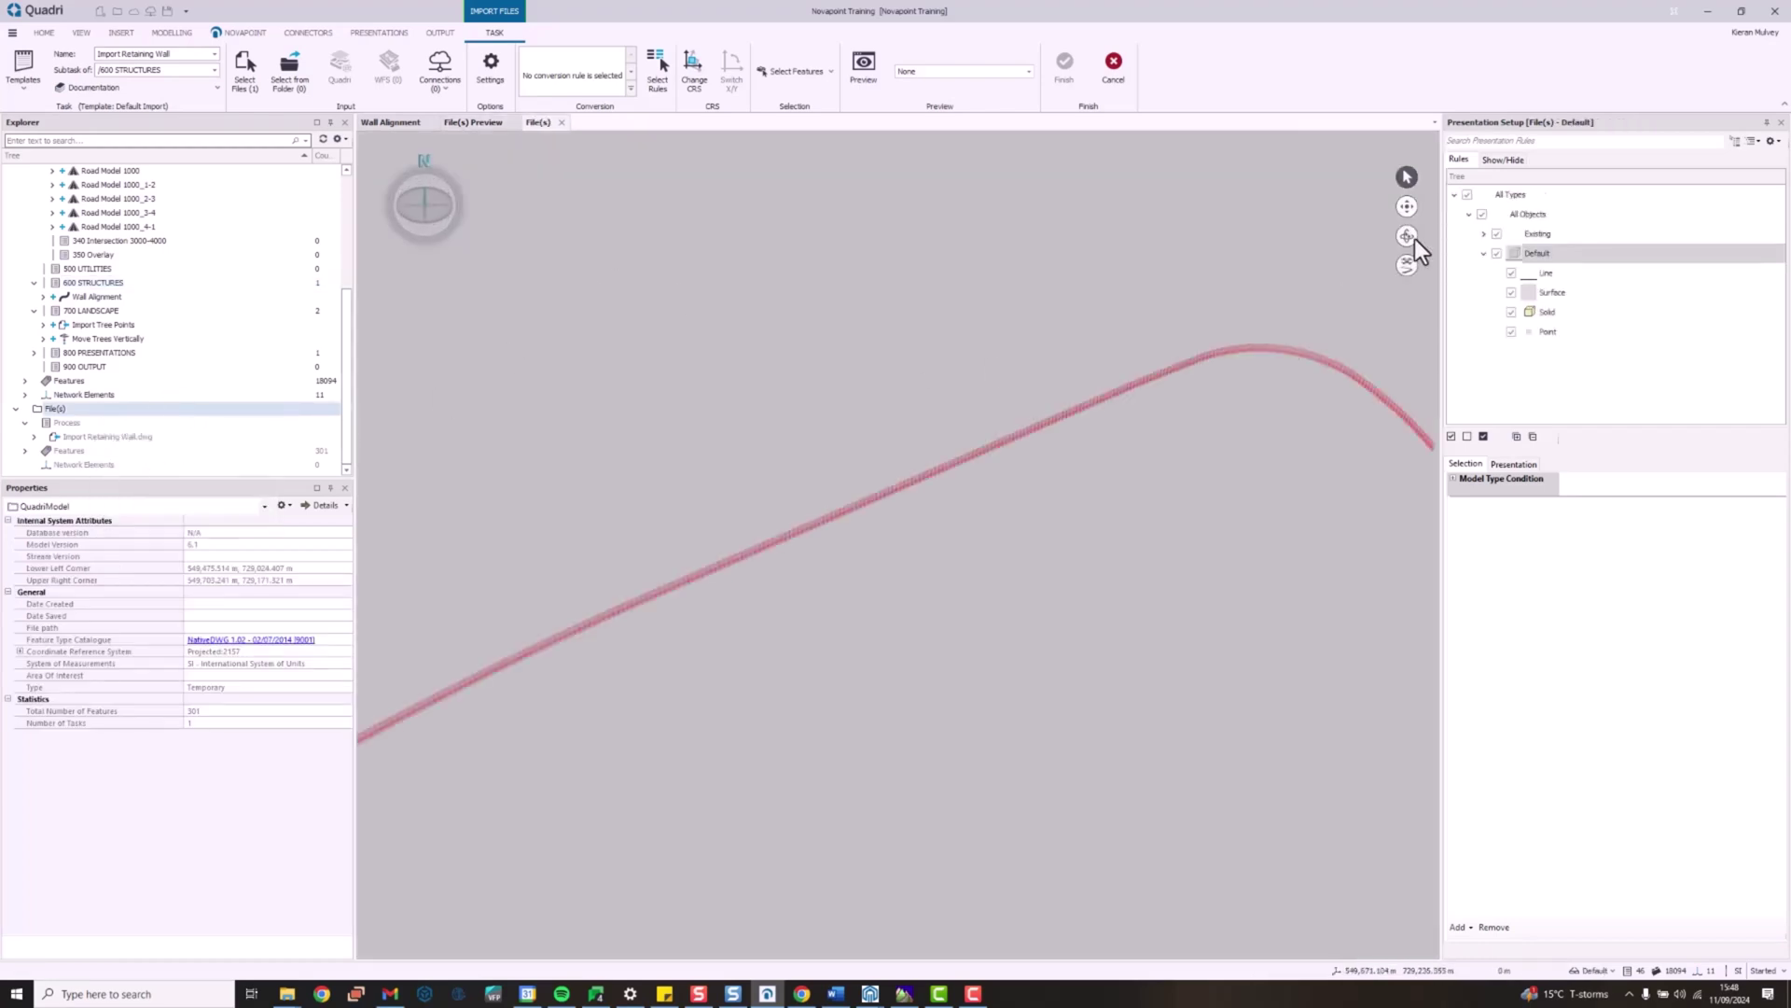
left_click(1414, 240)
left_click_drag(833, 513, 839, 441)
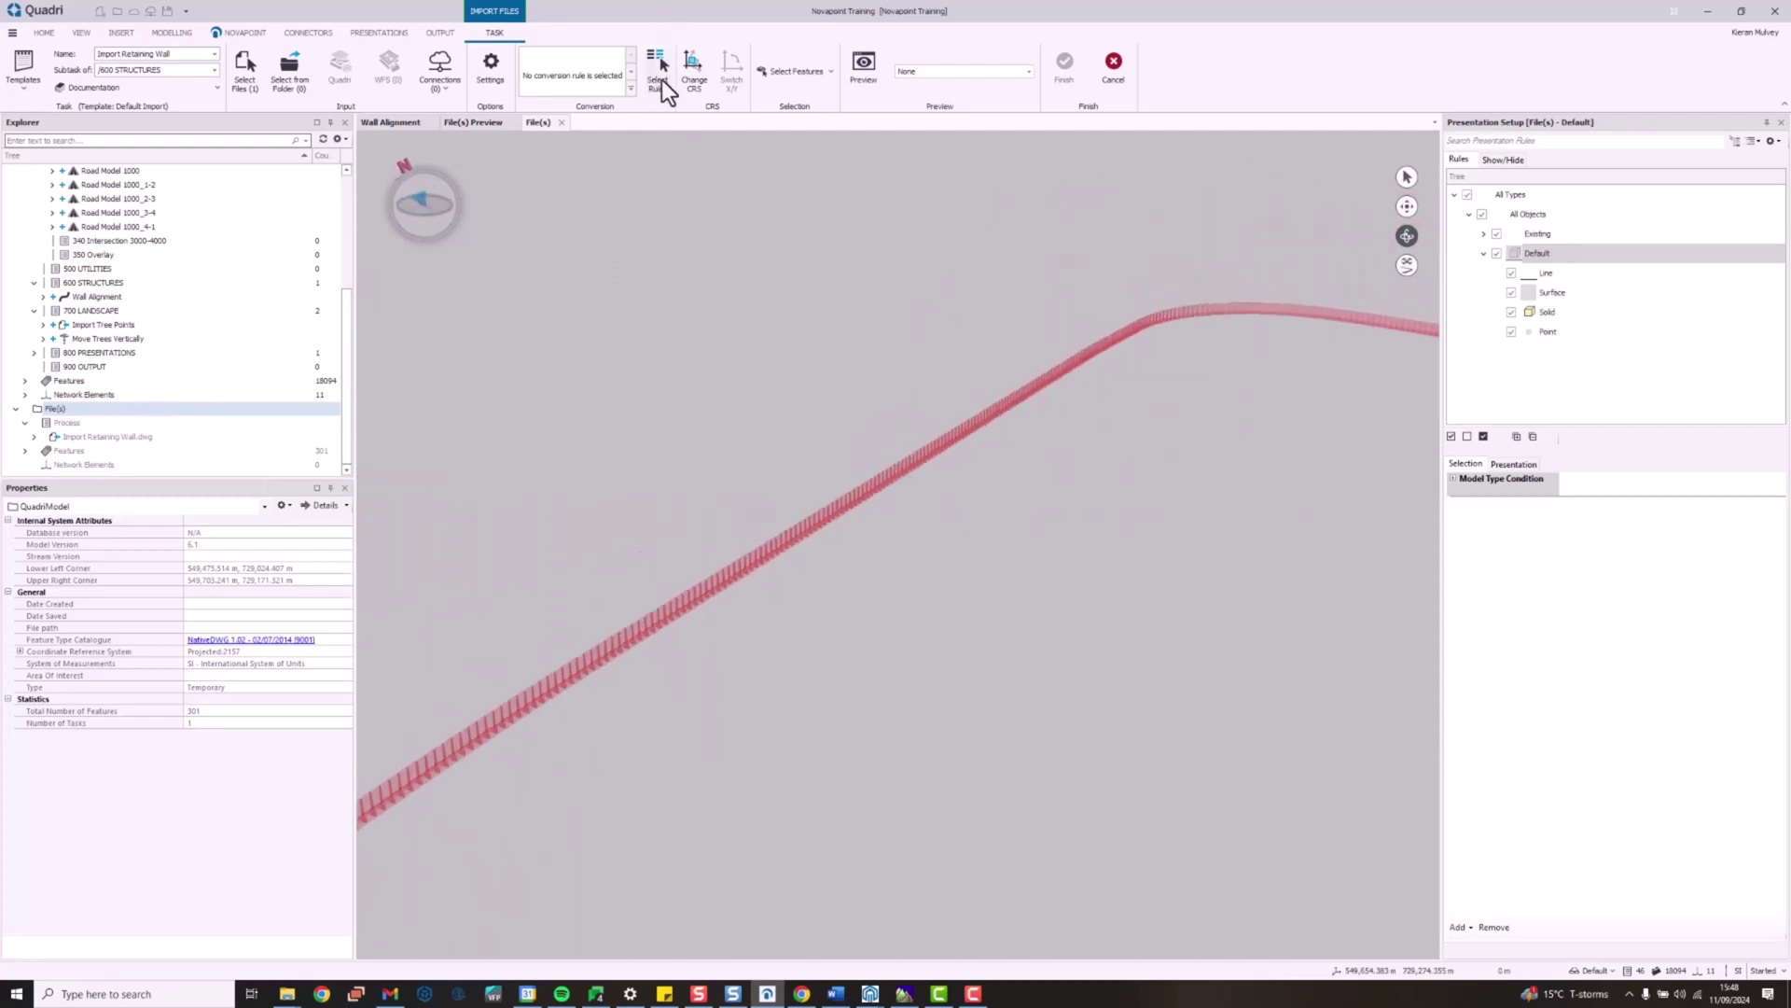
Step: Create a new custom conversion rule file named DWG Retaining Wall for the import
left_click(658, 80)
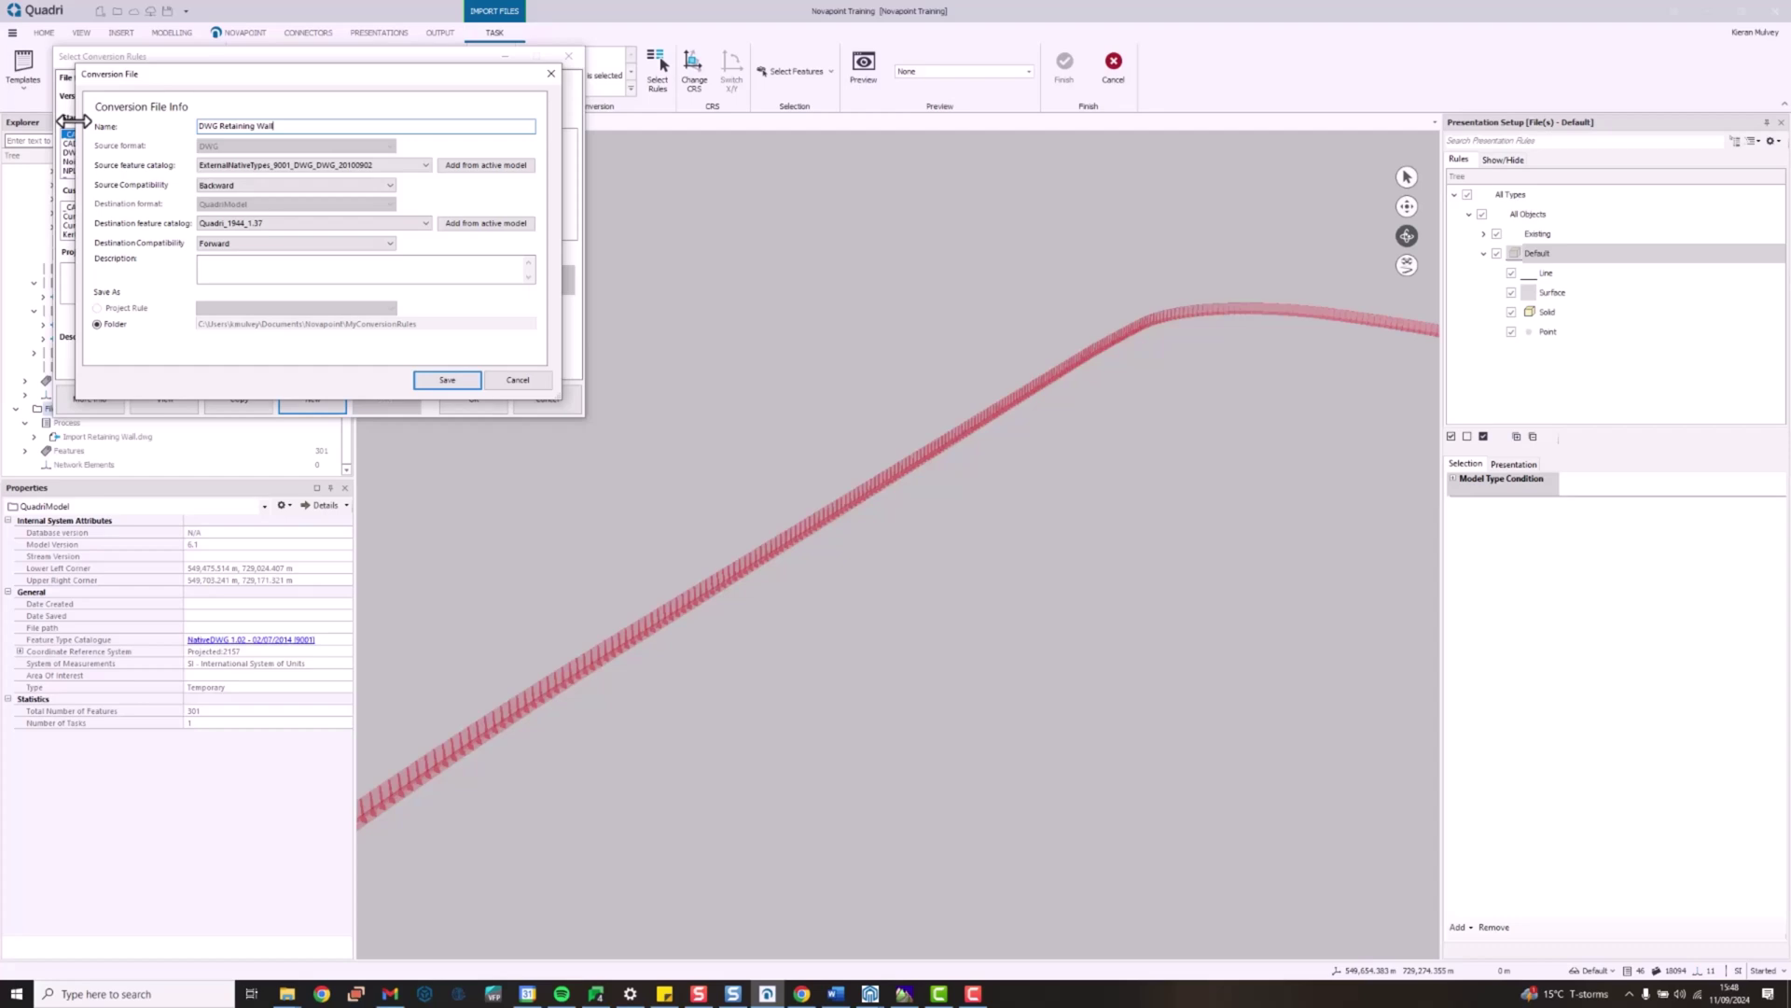
left_click(476, 382)
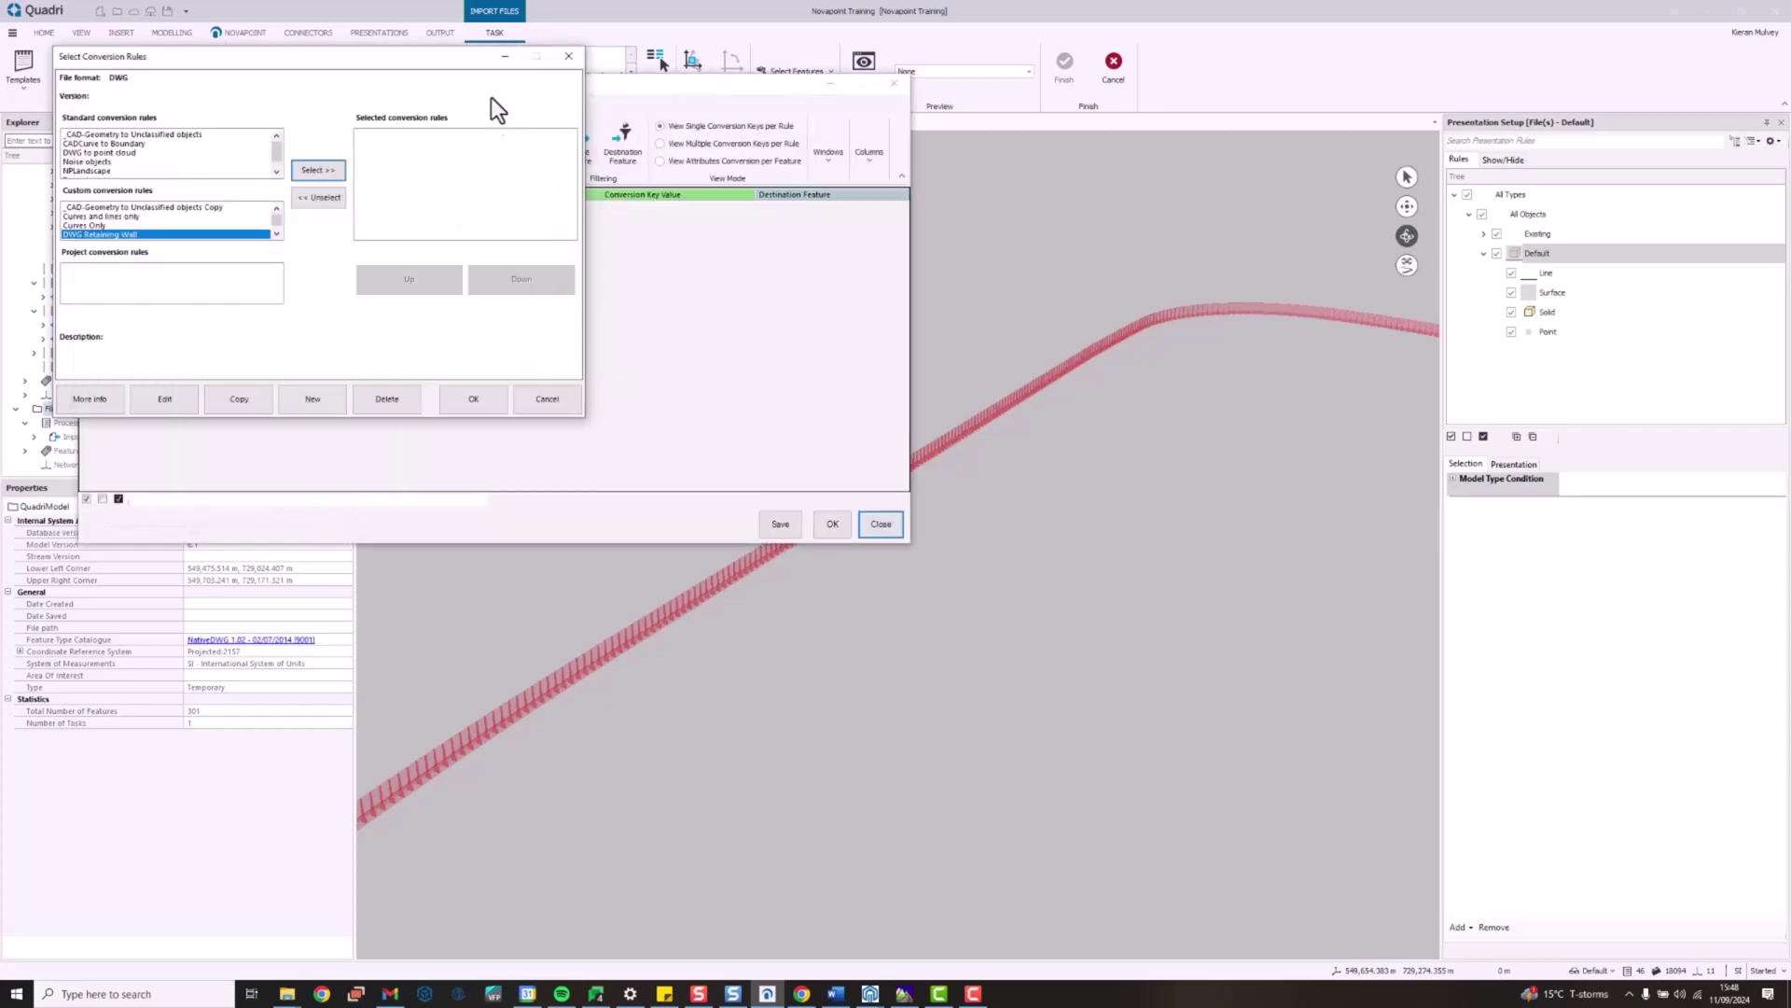
left_click_drag(494, 87, 621, 87)
Step: Add a conversion rule with CadSolid as the source feature and RetainingWall as the destination feature
left_click(226, 153)
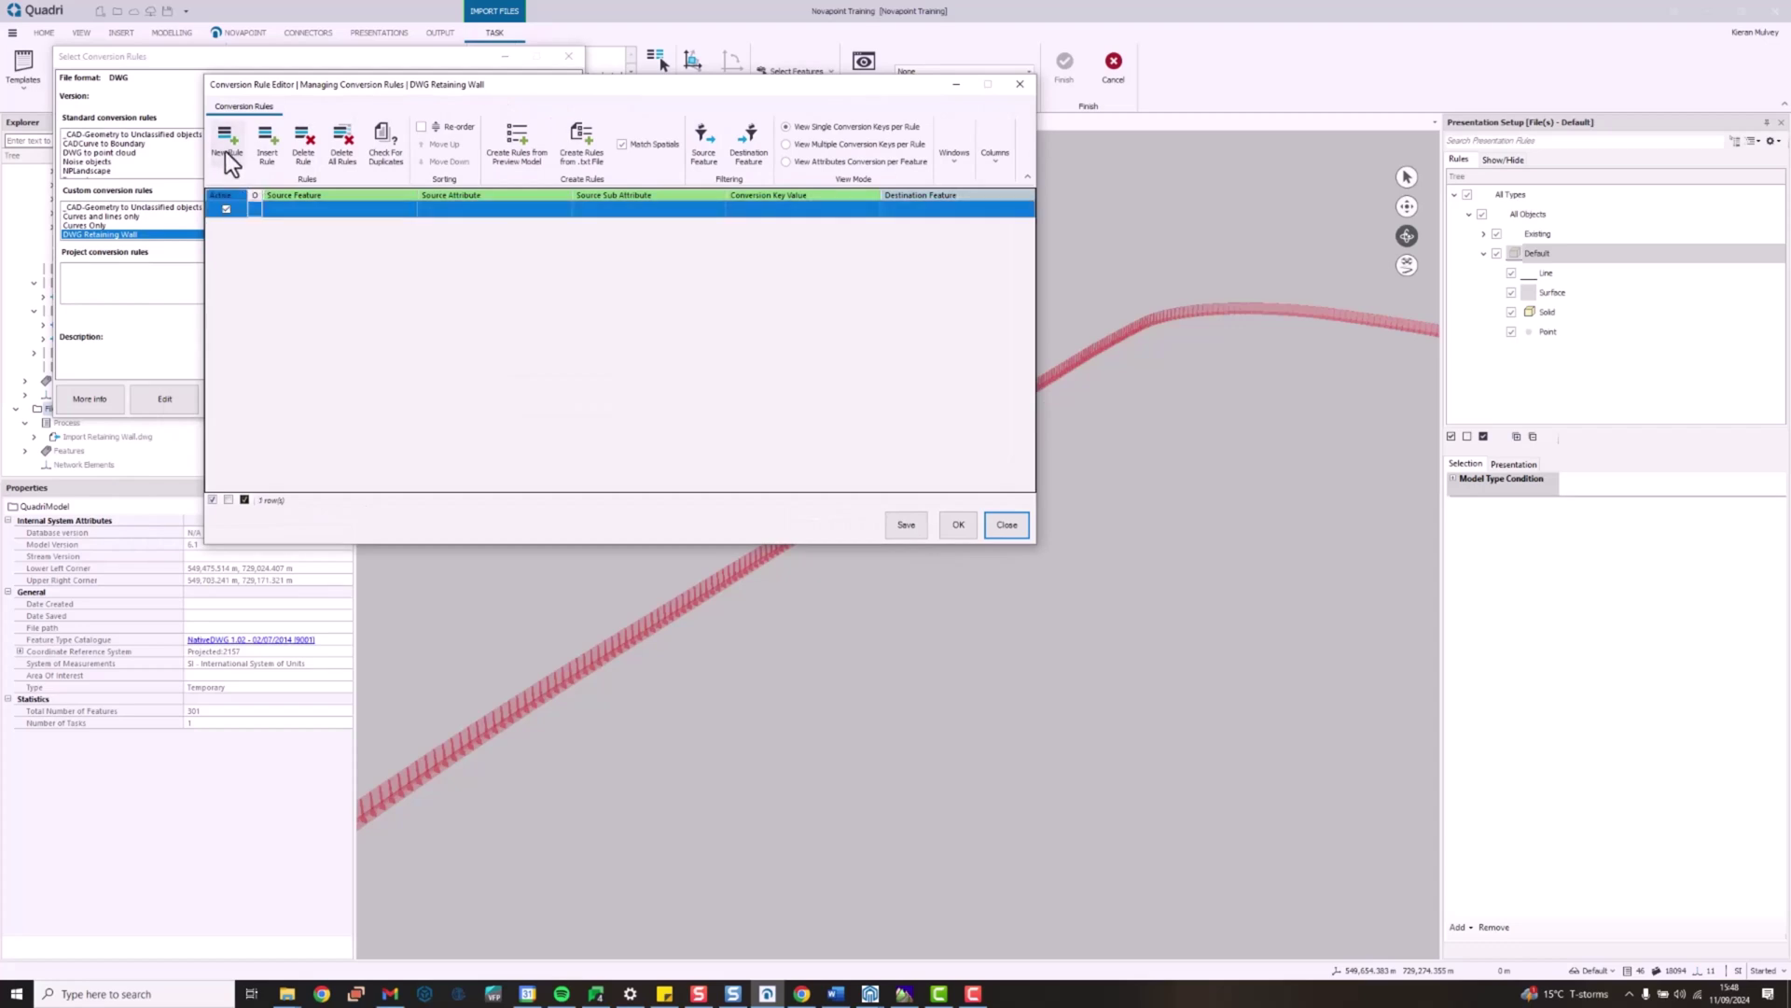
left_click(317, 211)
left_click(317, 210)
left_click(321, 267)
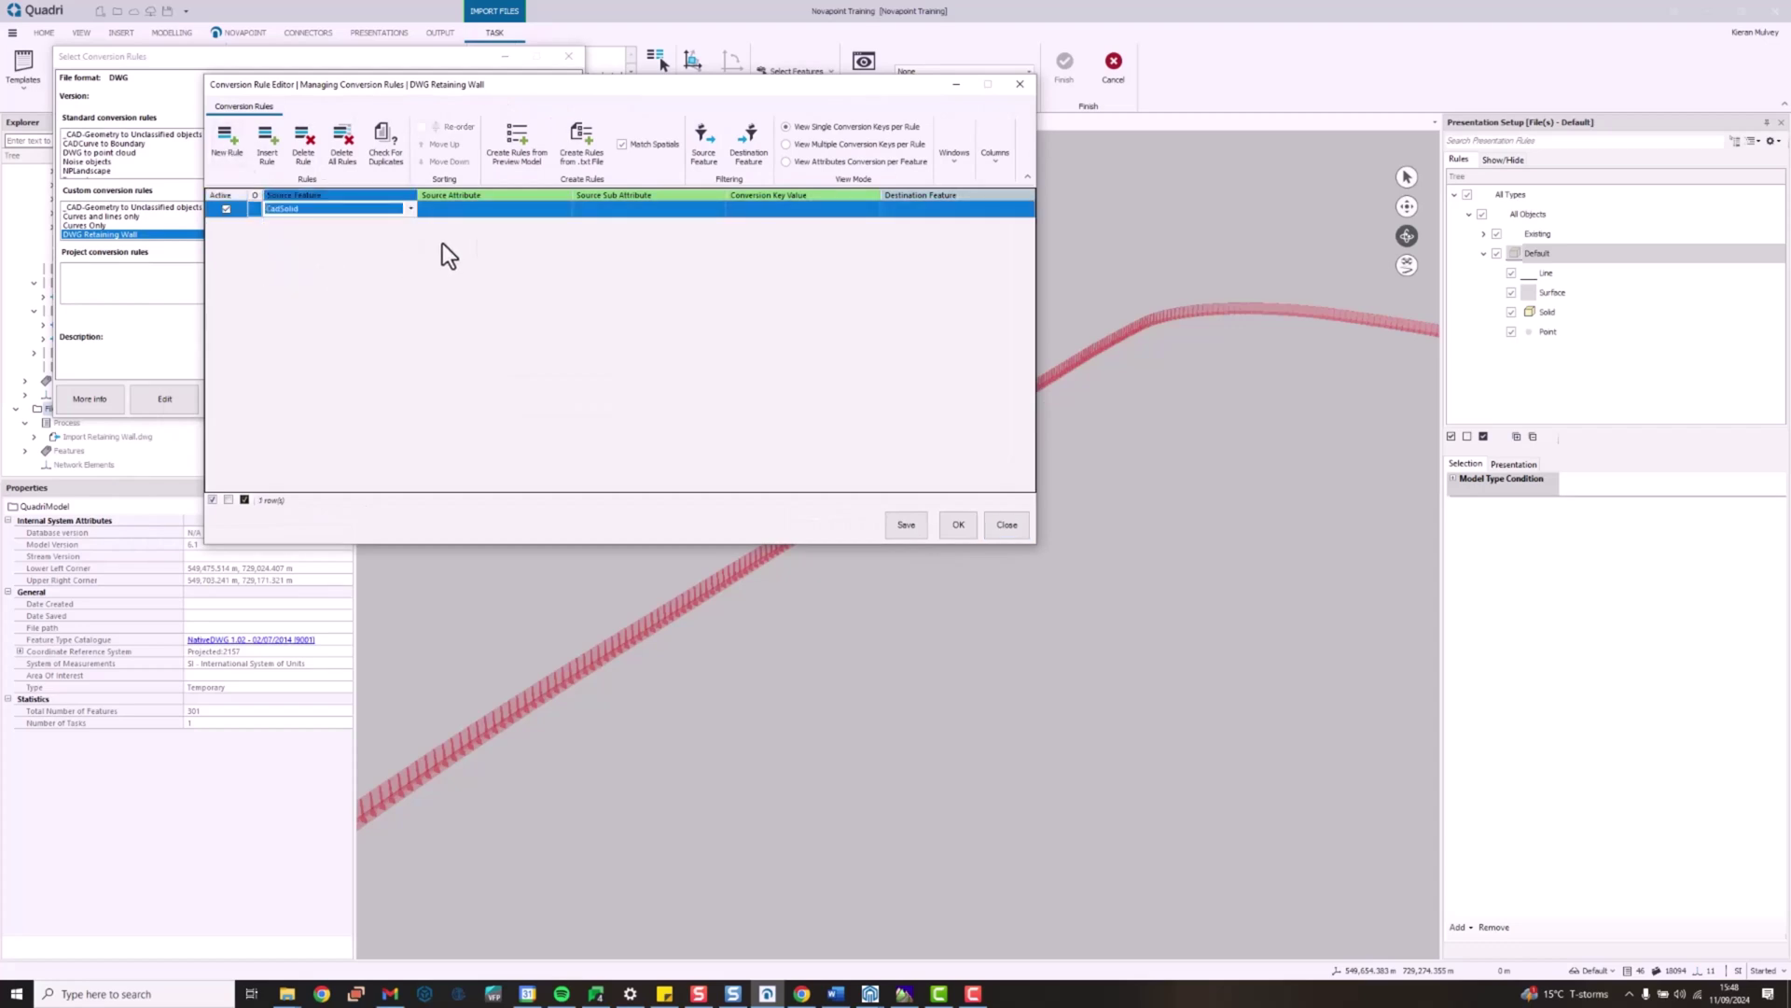
left_click(905, 209)
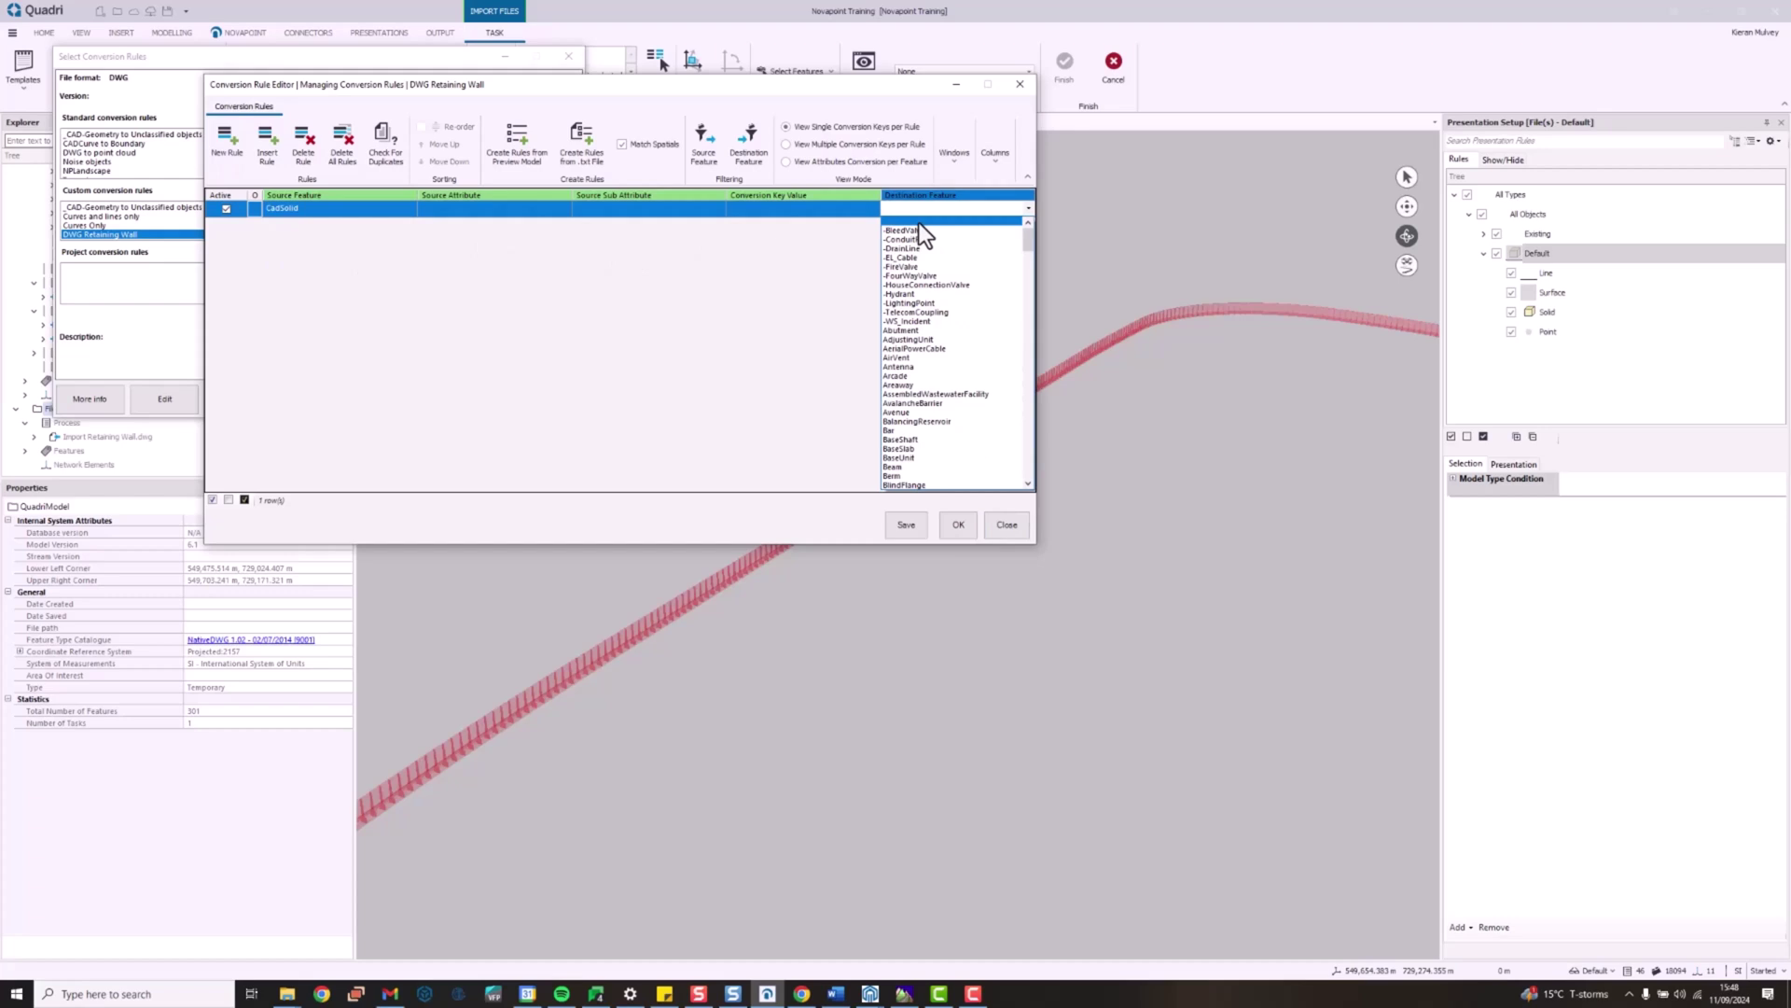
type("ret")
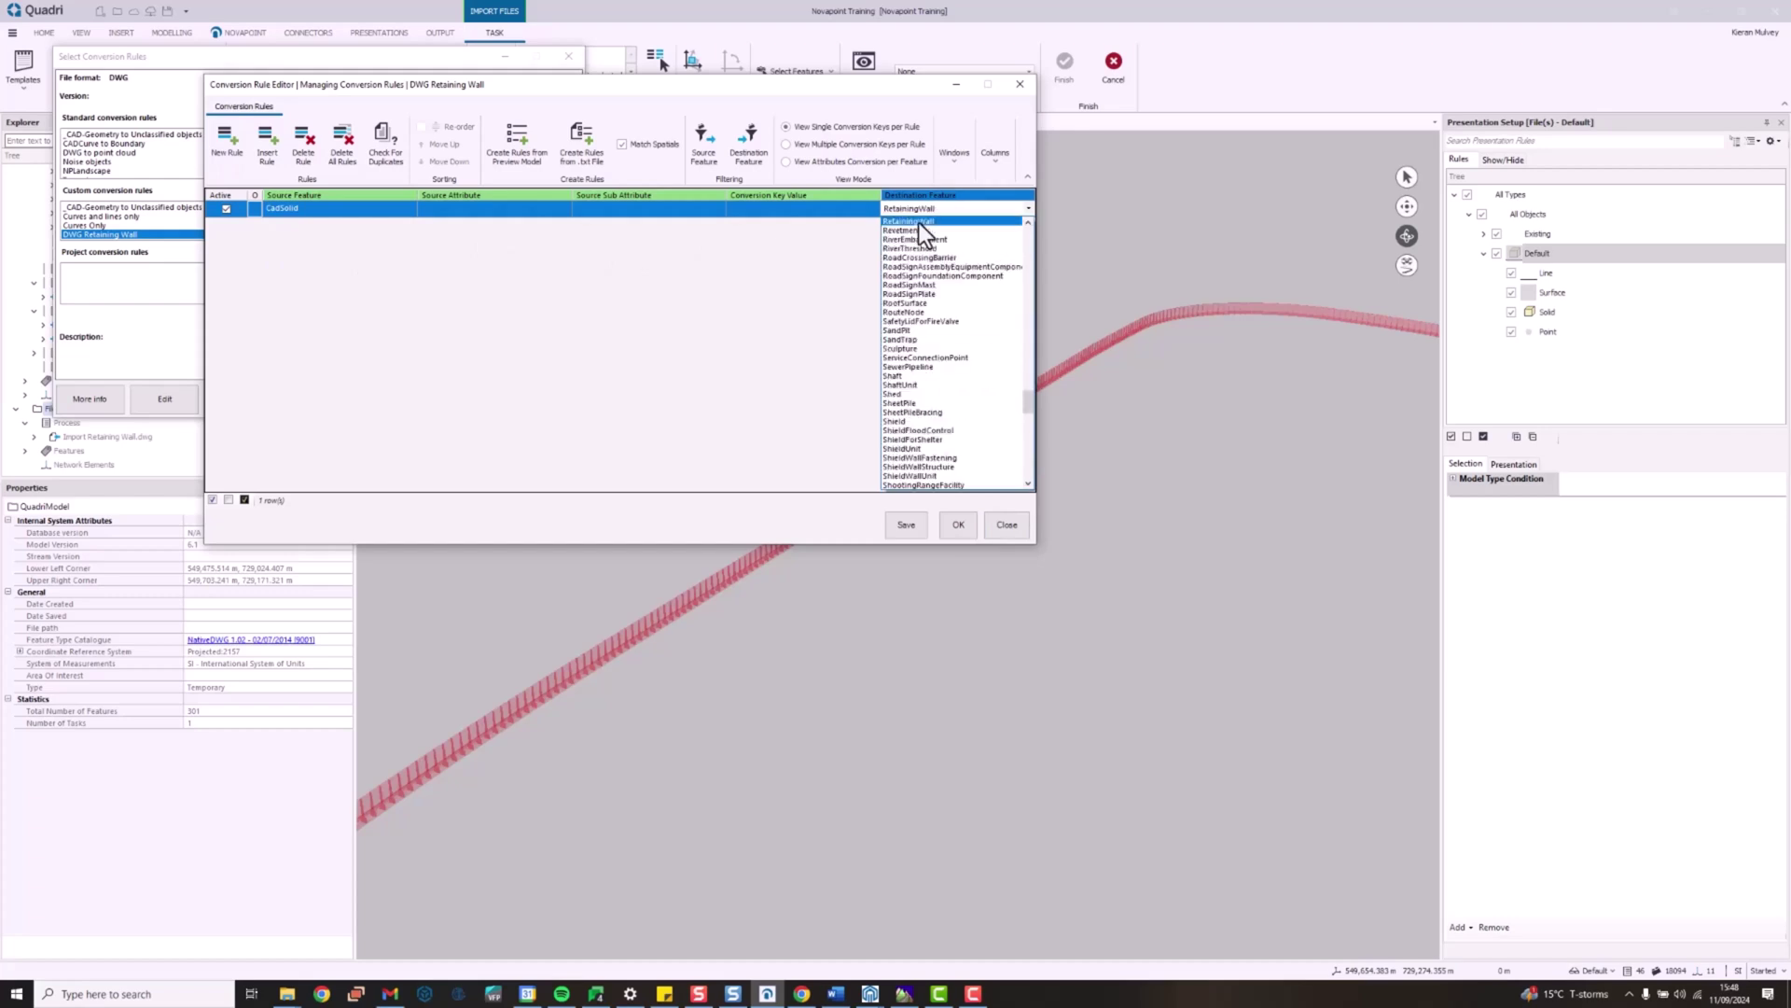
left_click(920, 222)
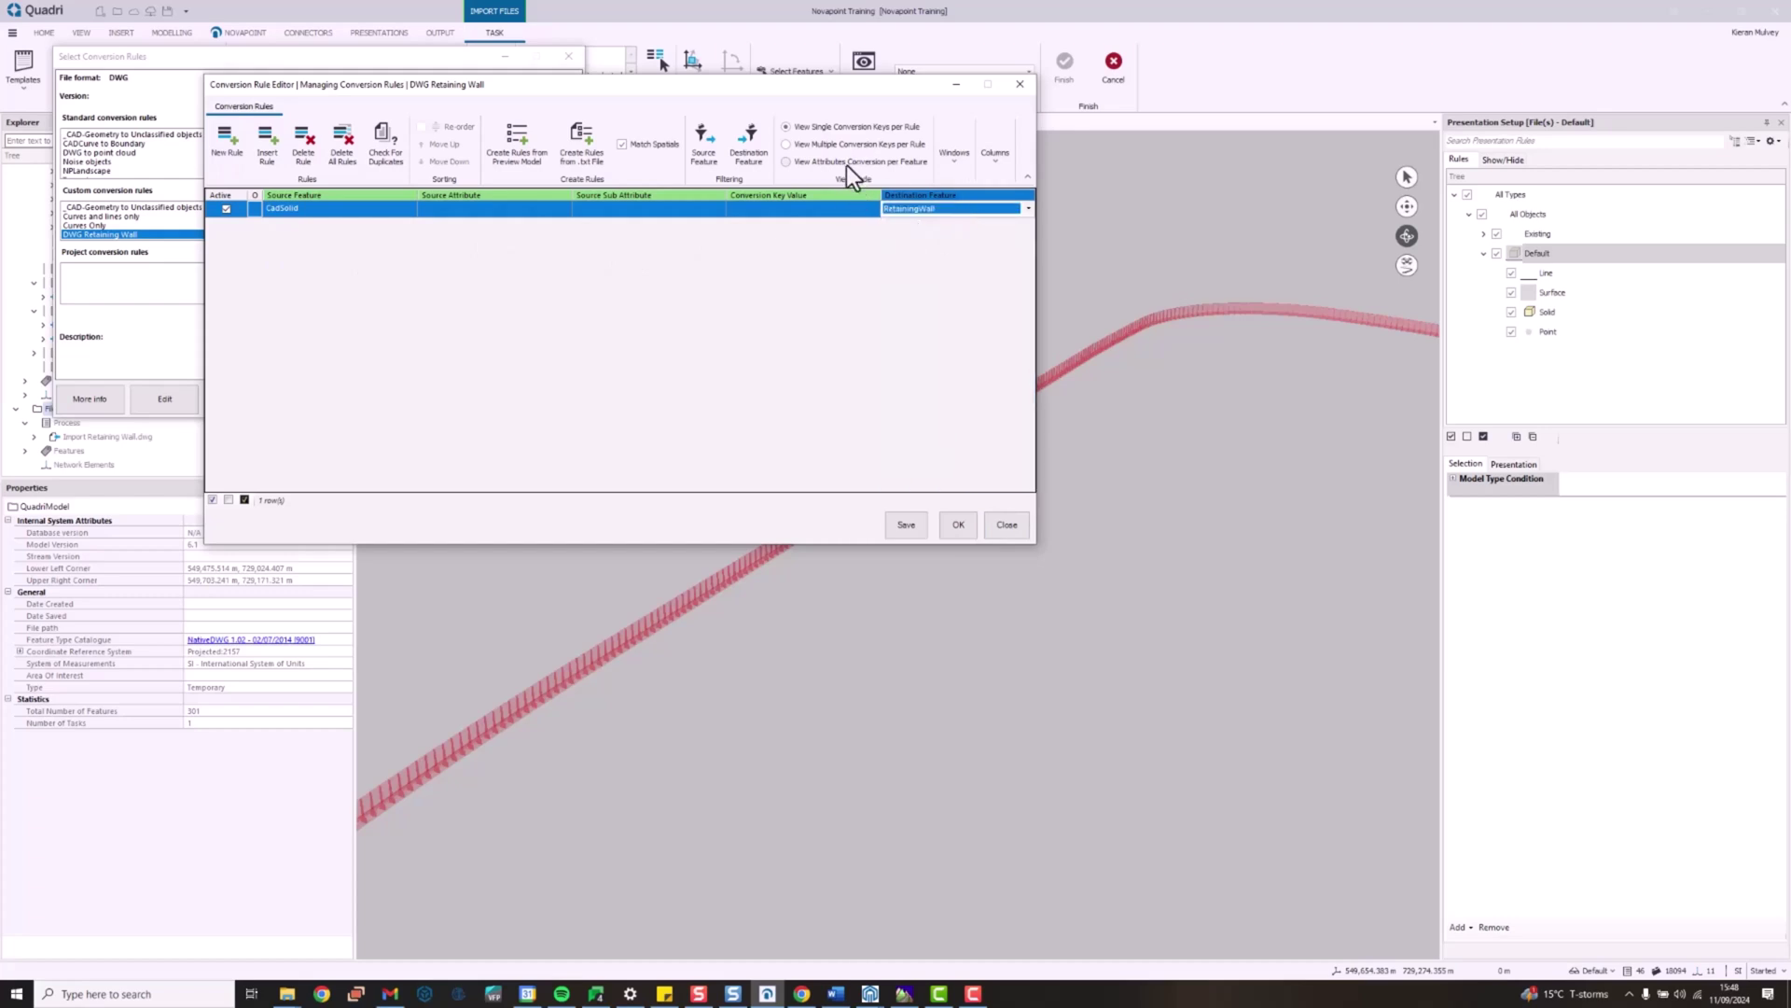
Step: Show the attribute conversions for the RetainingWall rule and set the default value of metadata.liableDiscipline to ROAD
left_click(823, 164)
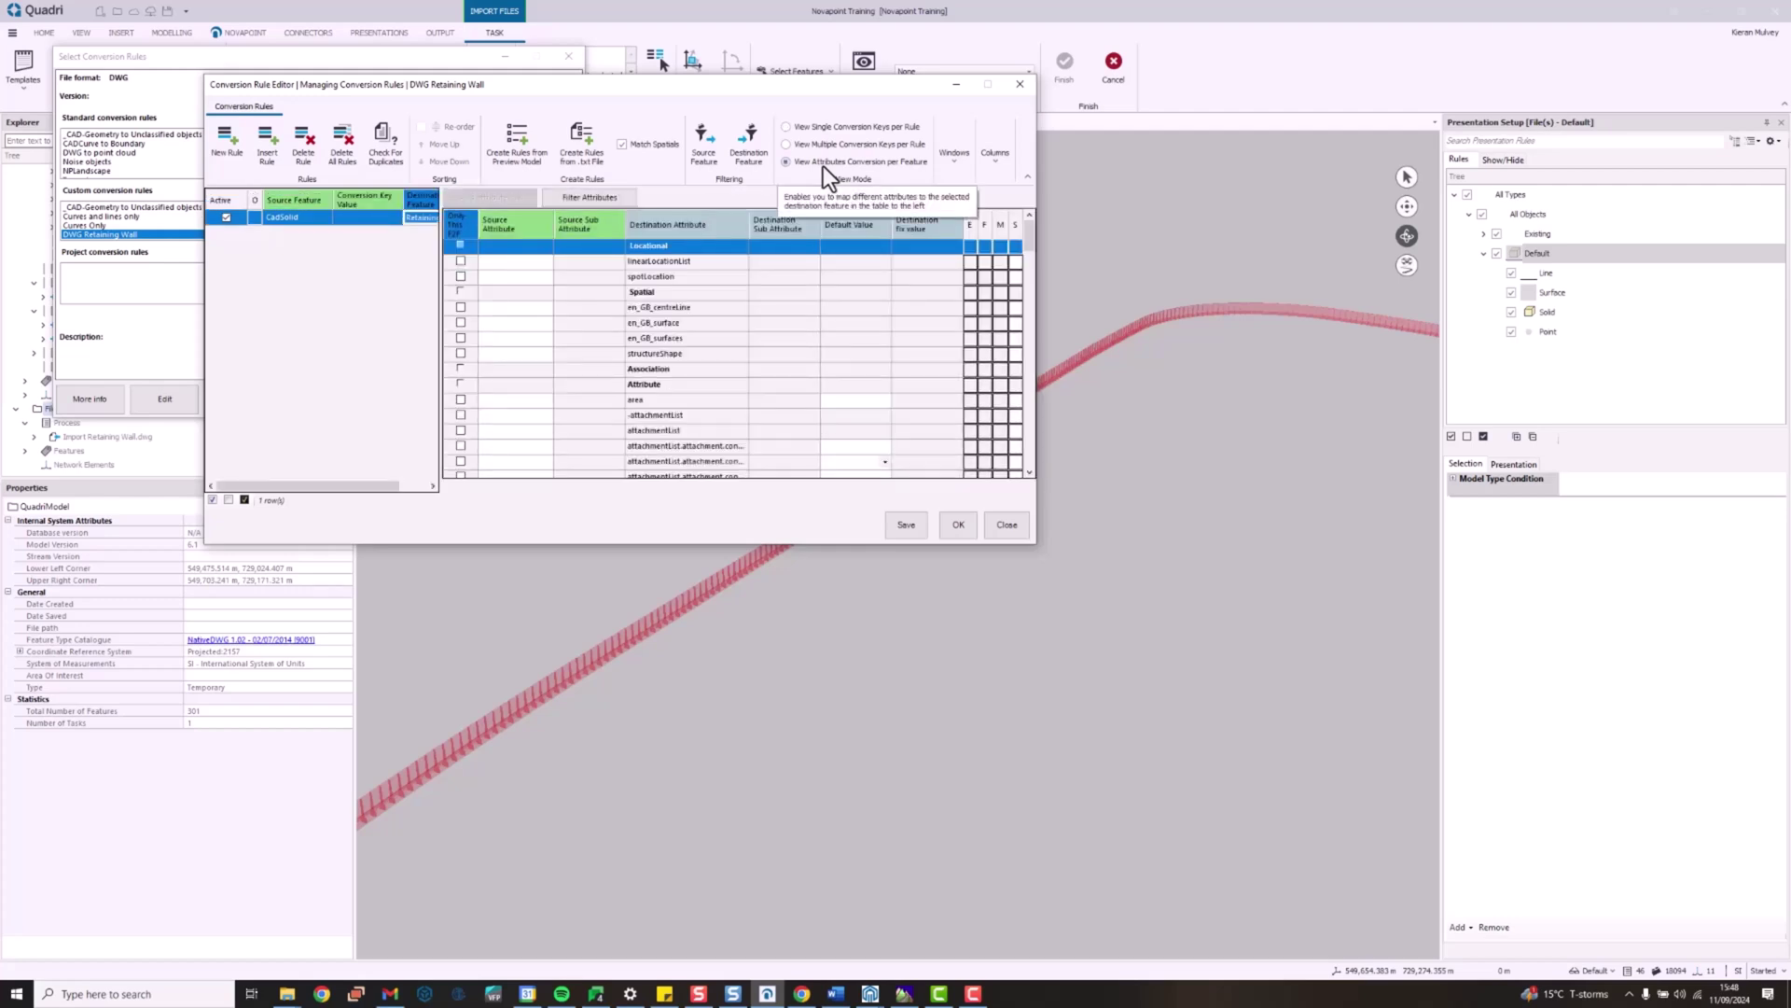
left_click_drag(828, 88, 793, 75)
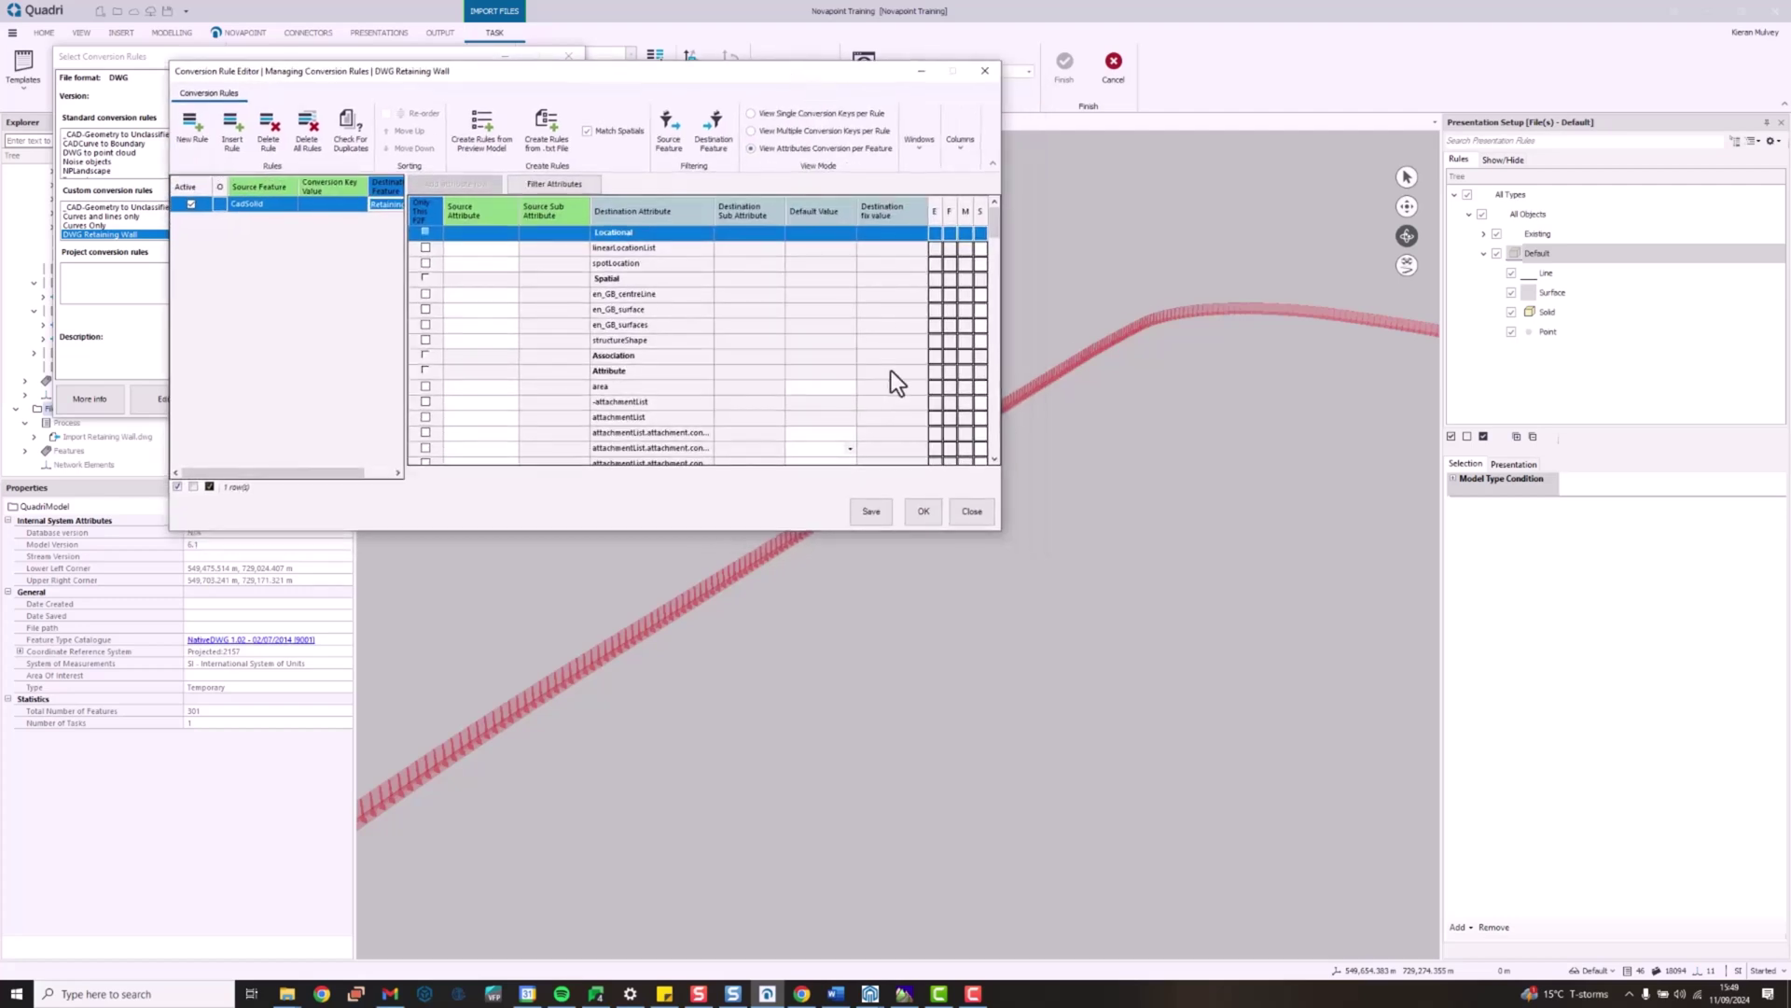
scroll(701, 302, "down", 4)
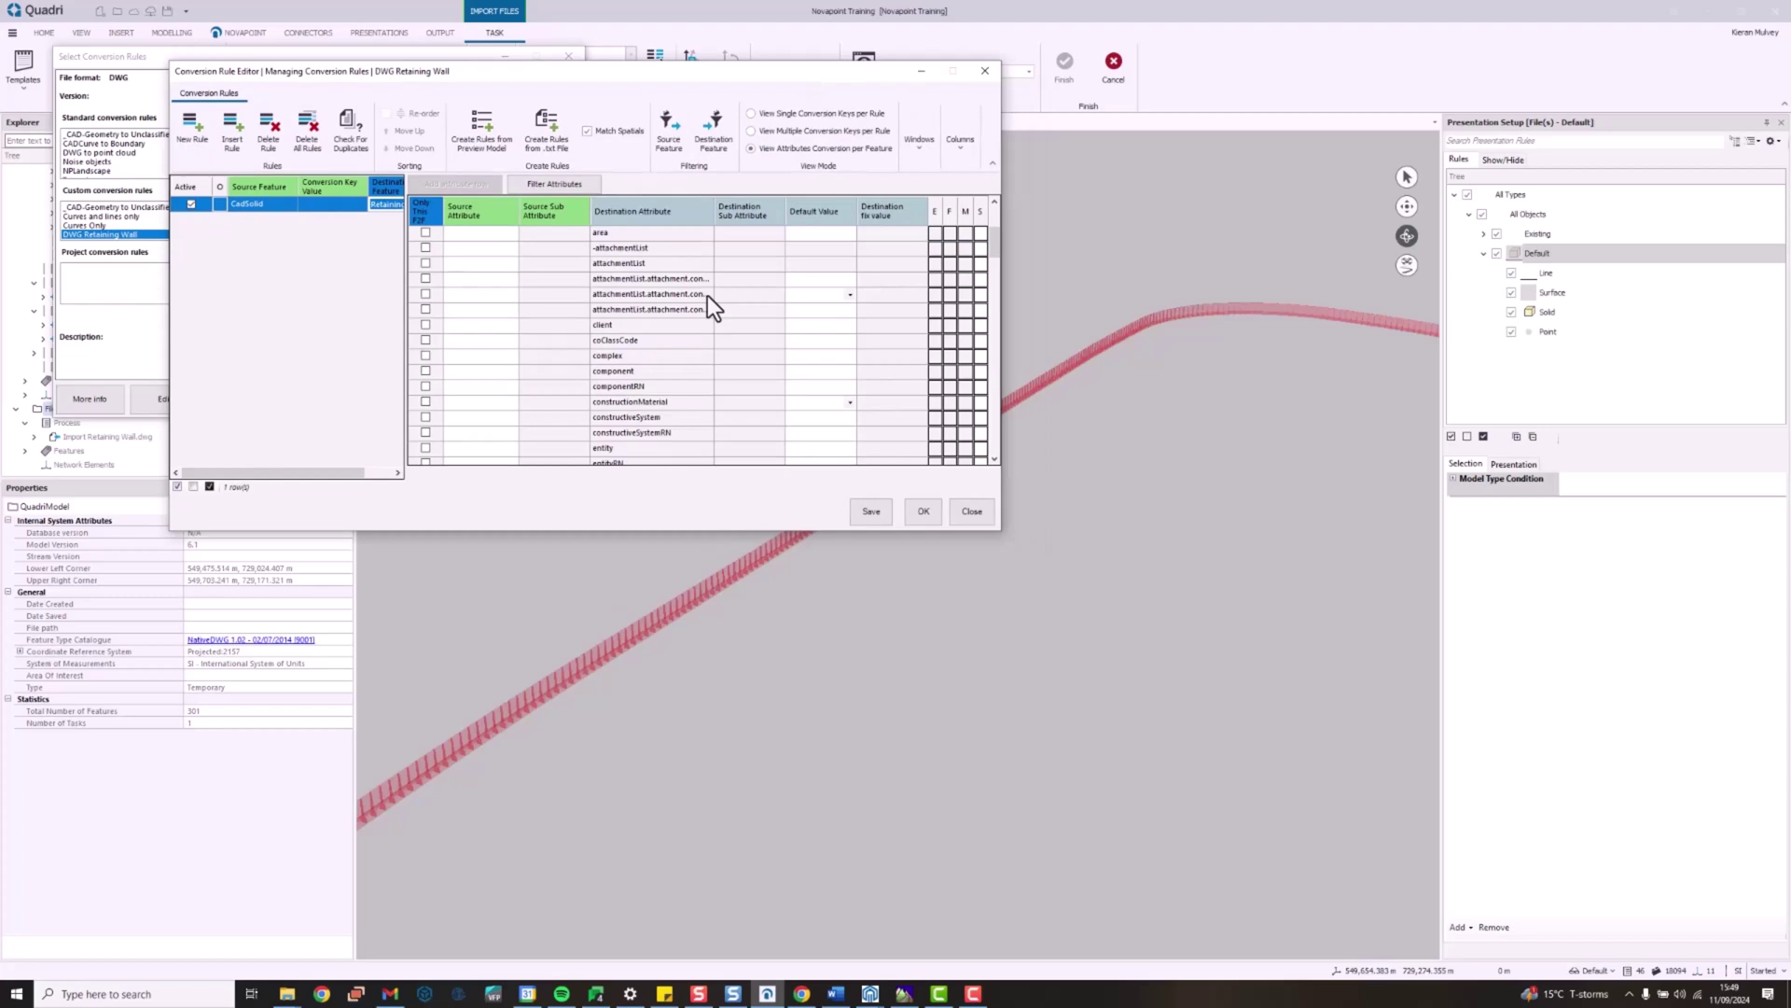
scroll(709, 295, "down", 10)
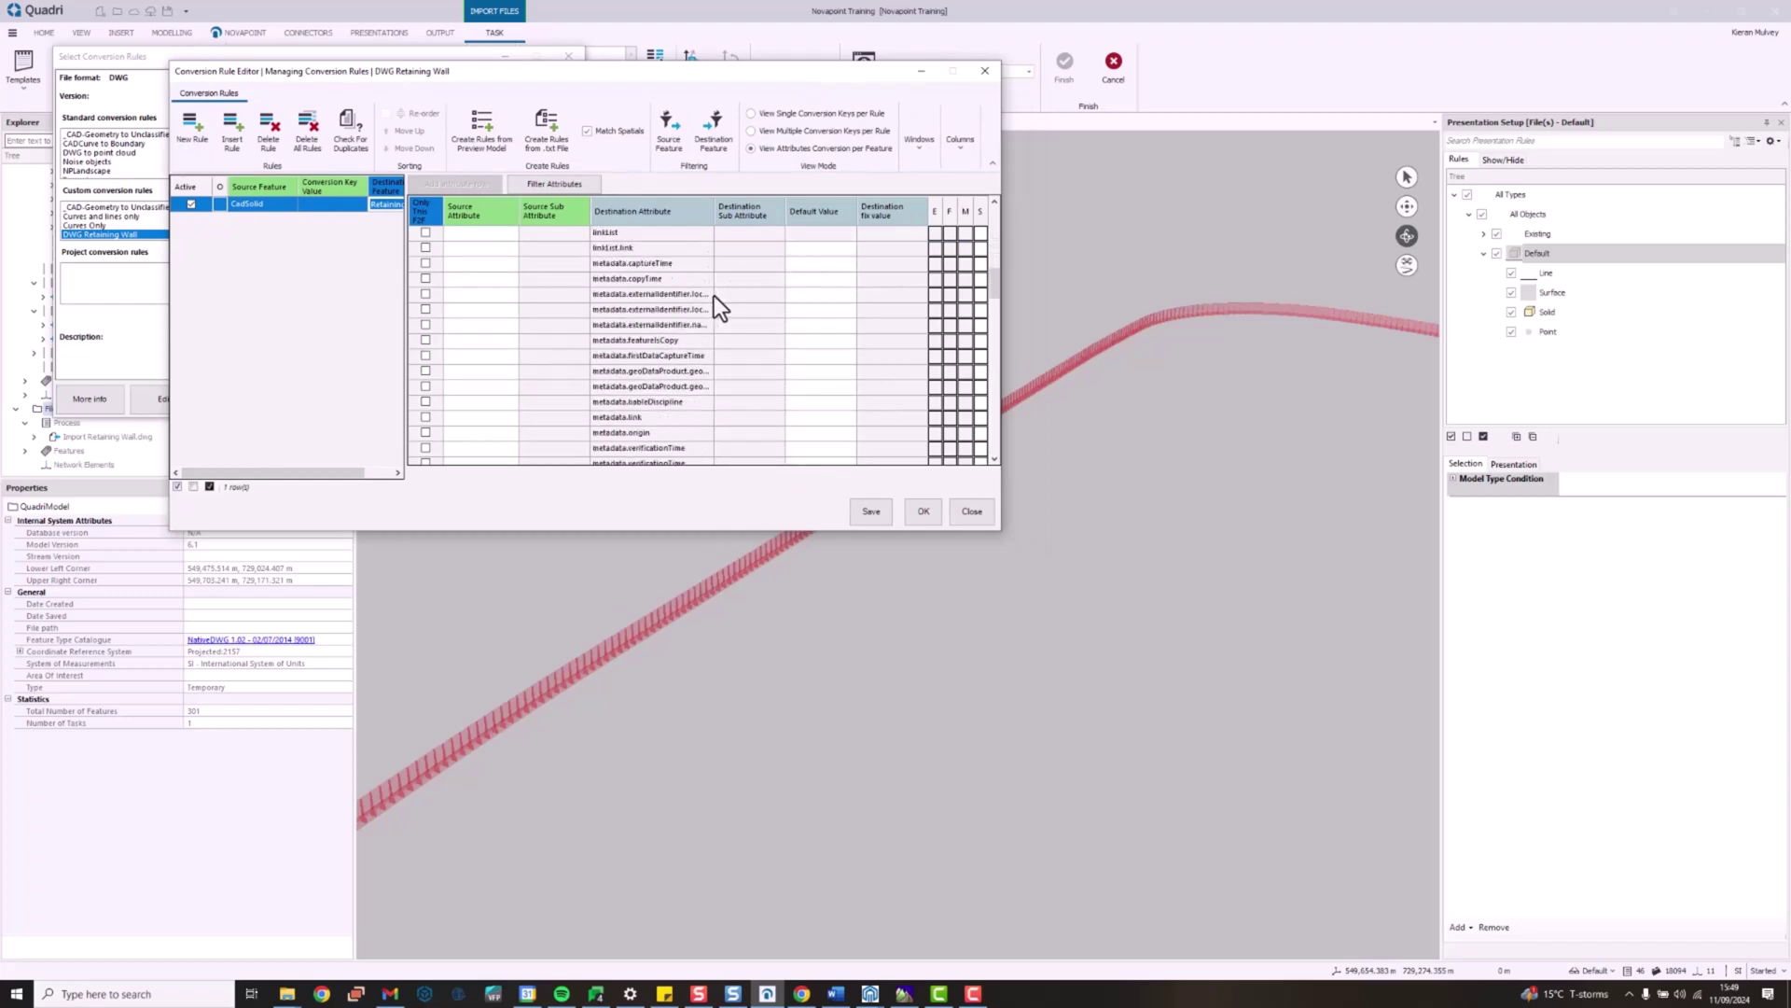
scroll(713, 295, "down", 2)
left_click(663, 329)
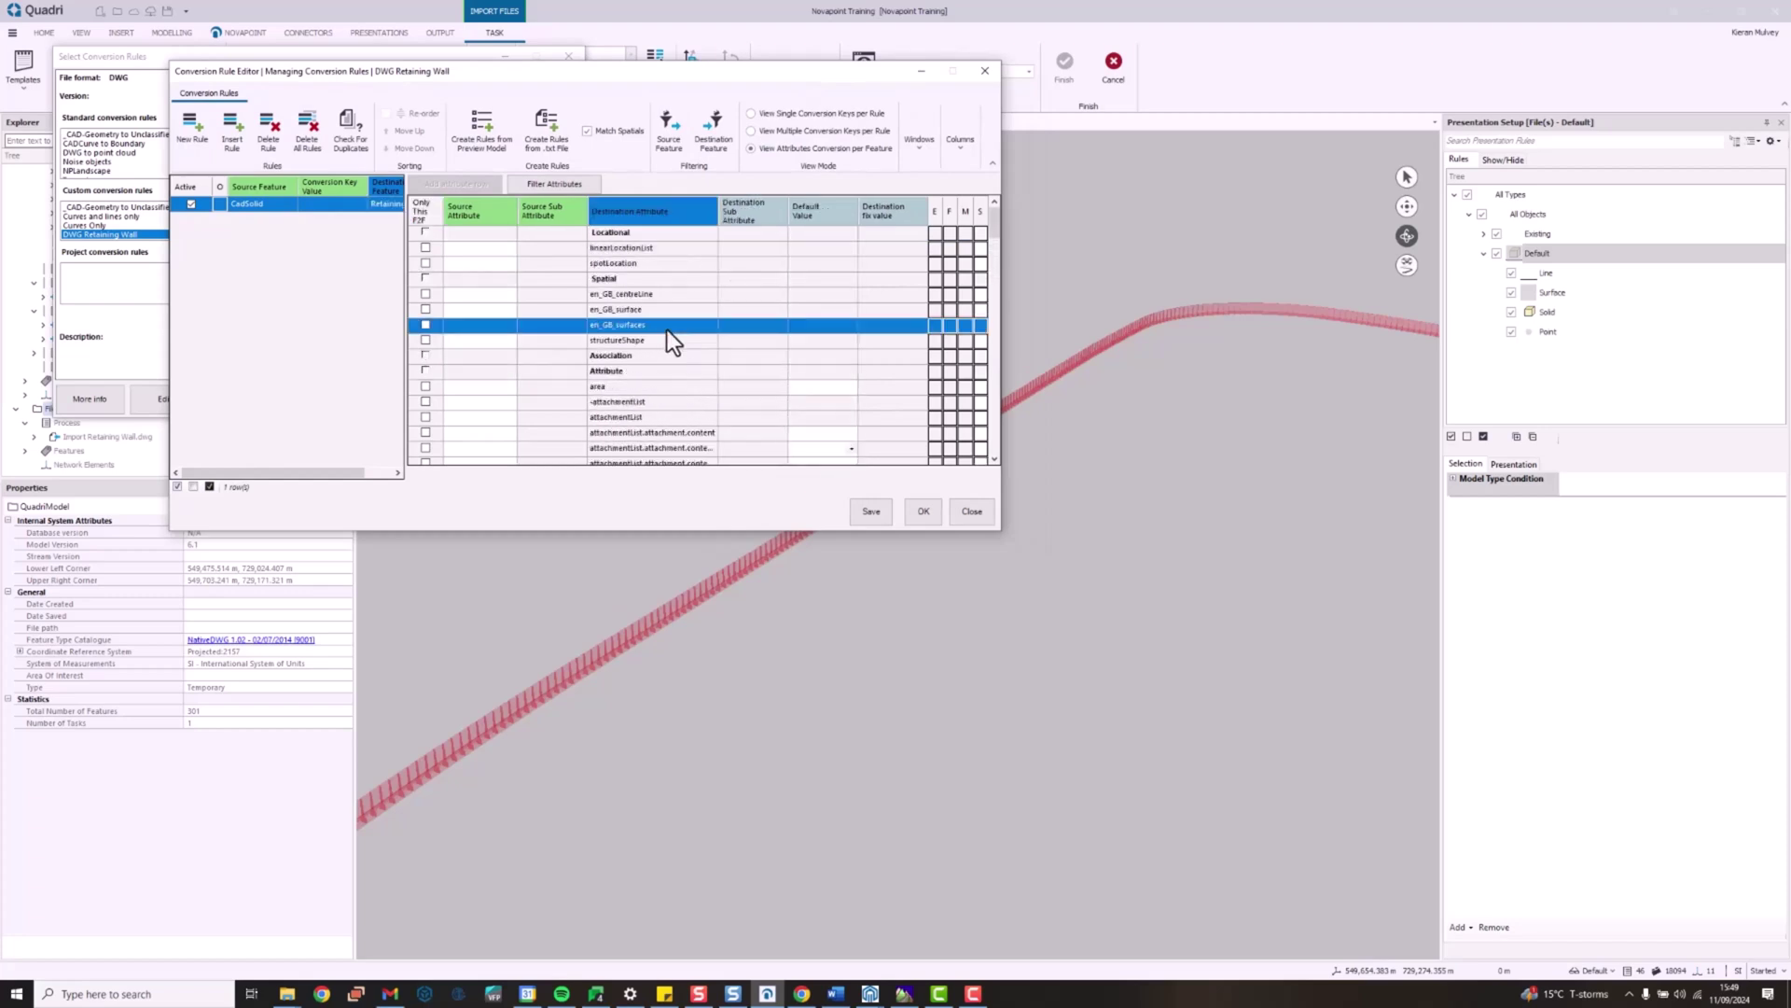
scroll(746, 362, "up", 5)
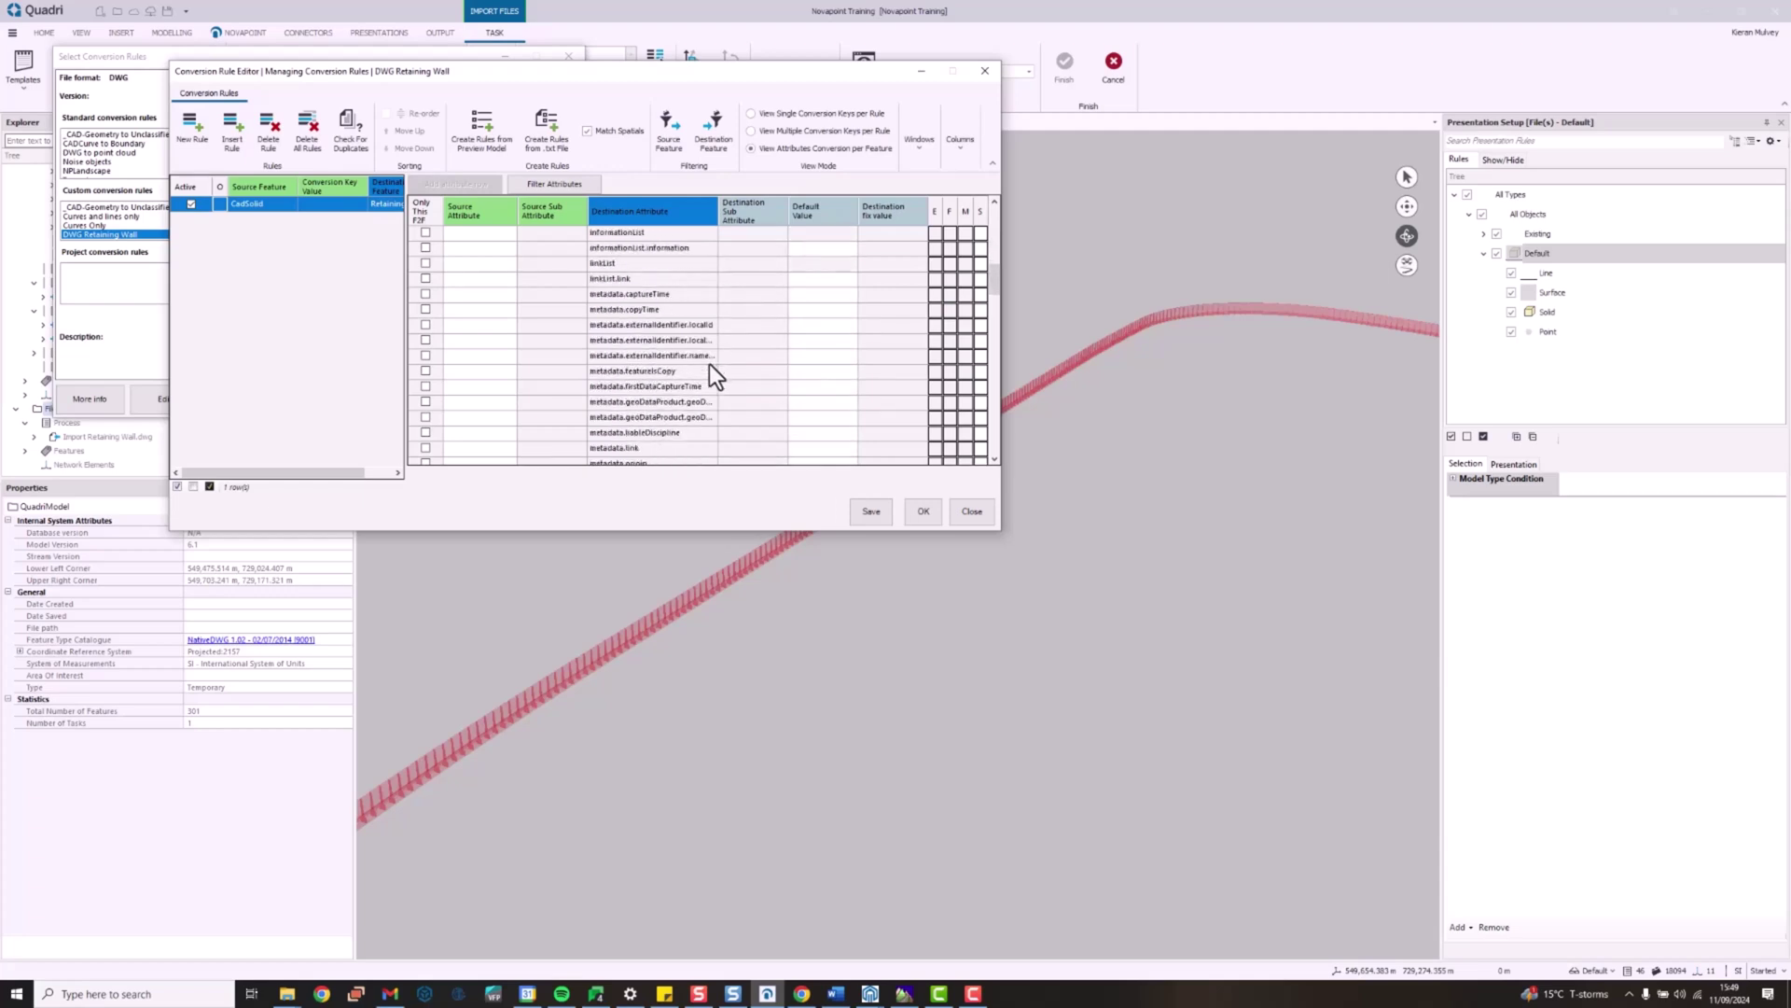
scroll(709, 364, "down", 2)
left_click(681, 435)
left_click(836, 433)
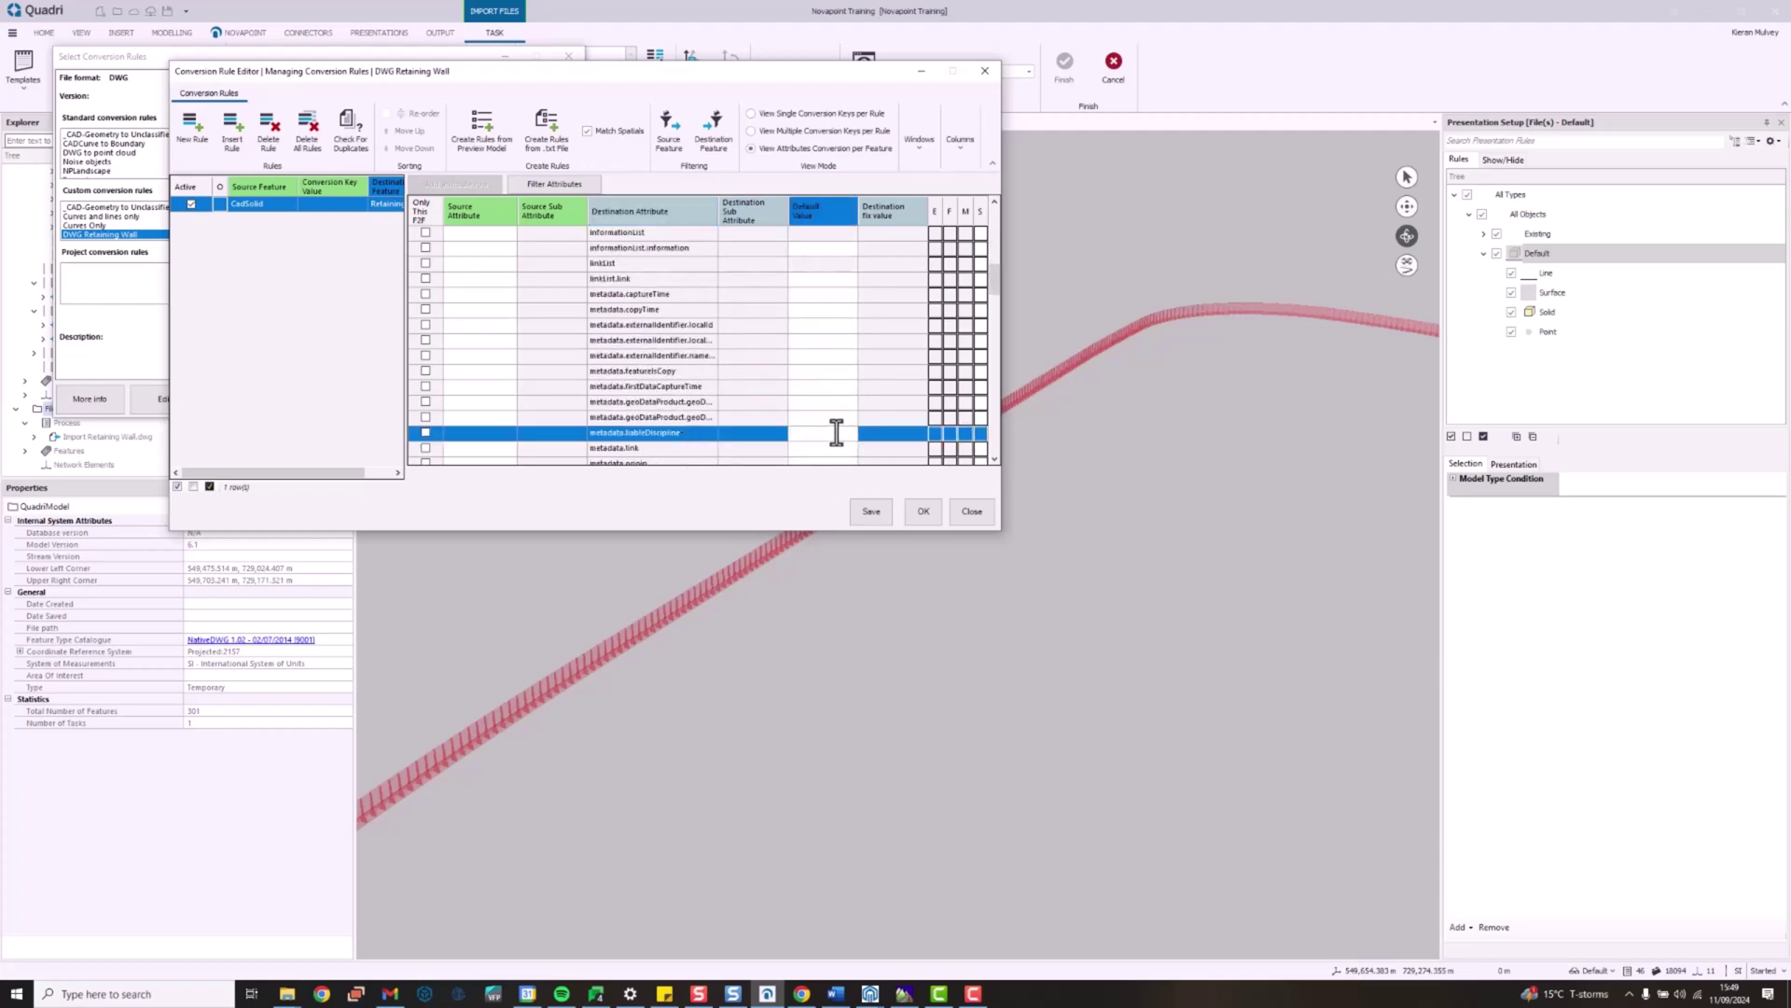
key("Caps_Lock")
type("ROAD")
key("Return")
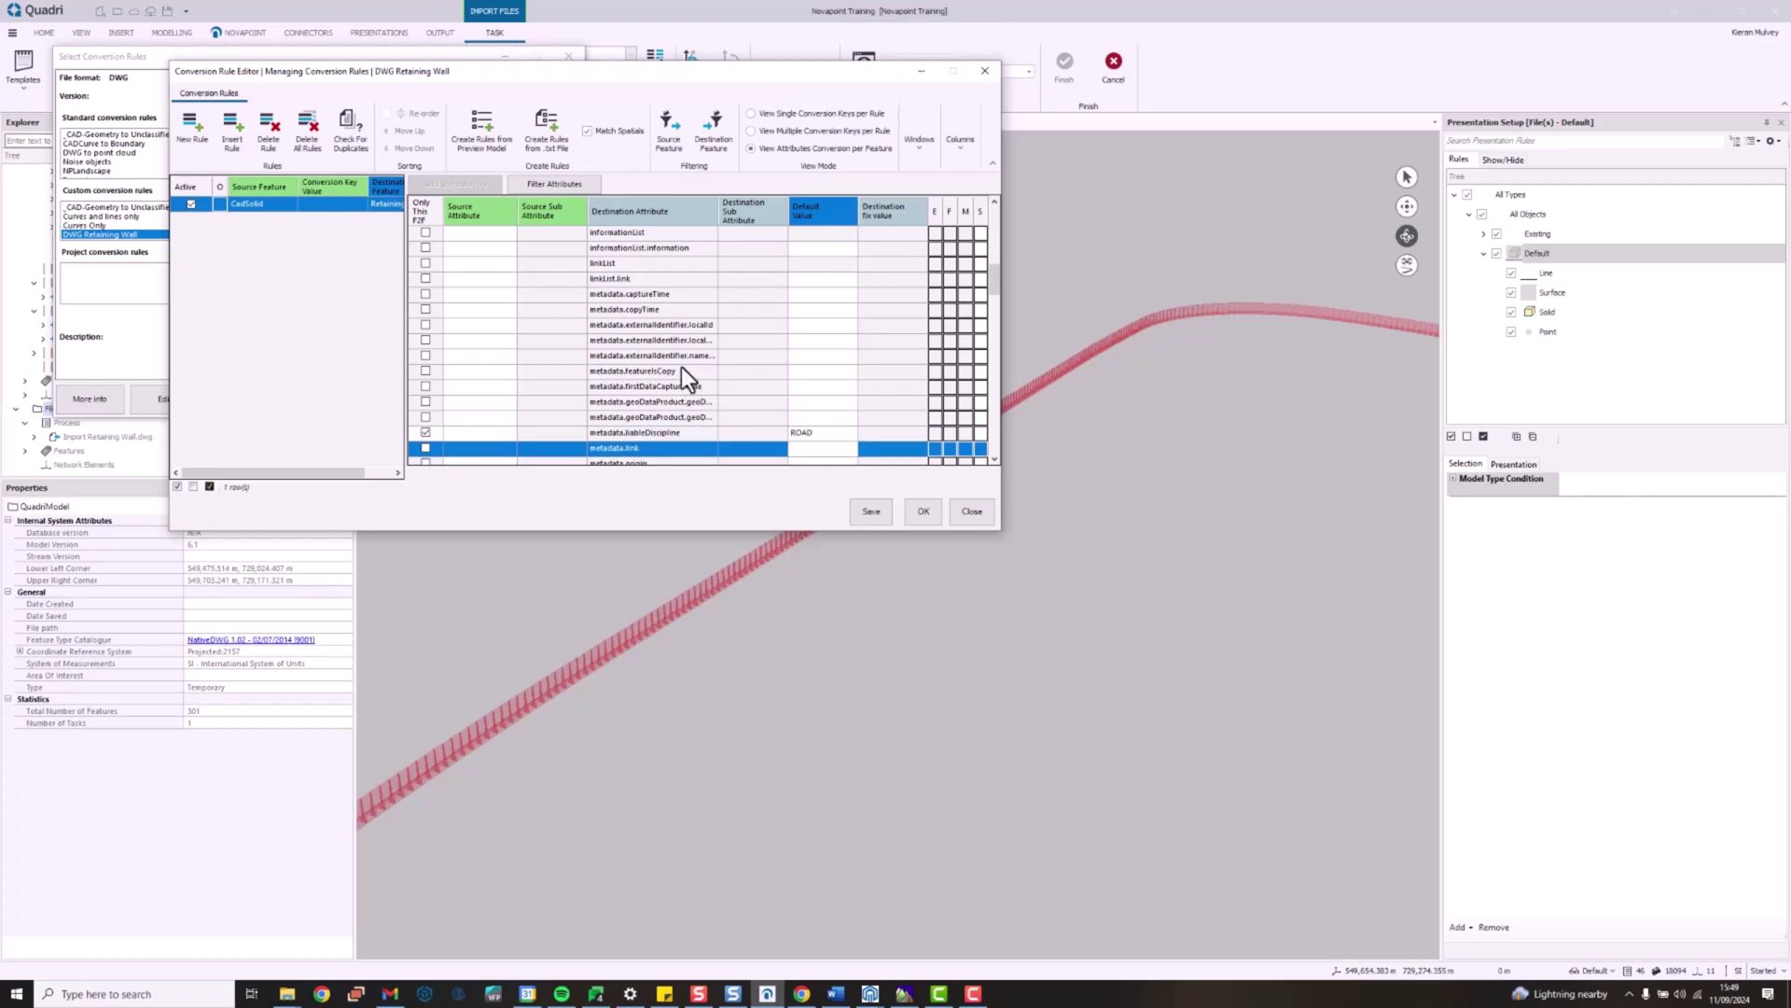
Step: Locate the textureName attribute, switch to File Explorer and copy the texture name T_Concrete14 from the Textures\Concrete folder
scroll(681, 370, "down", 3)
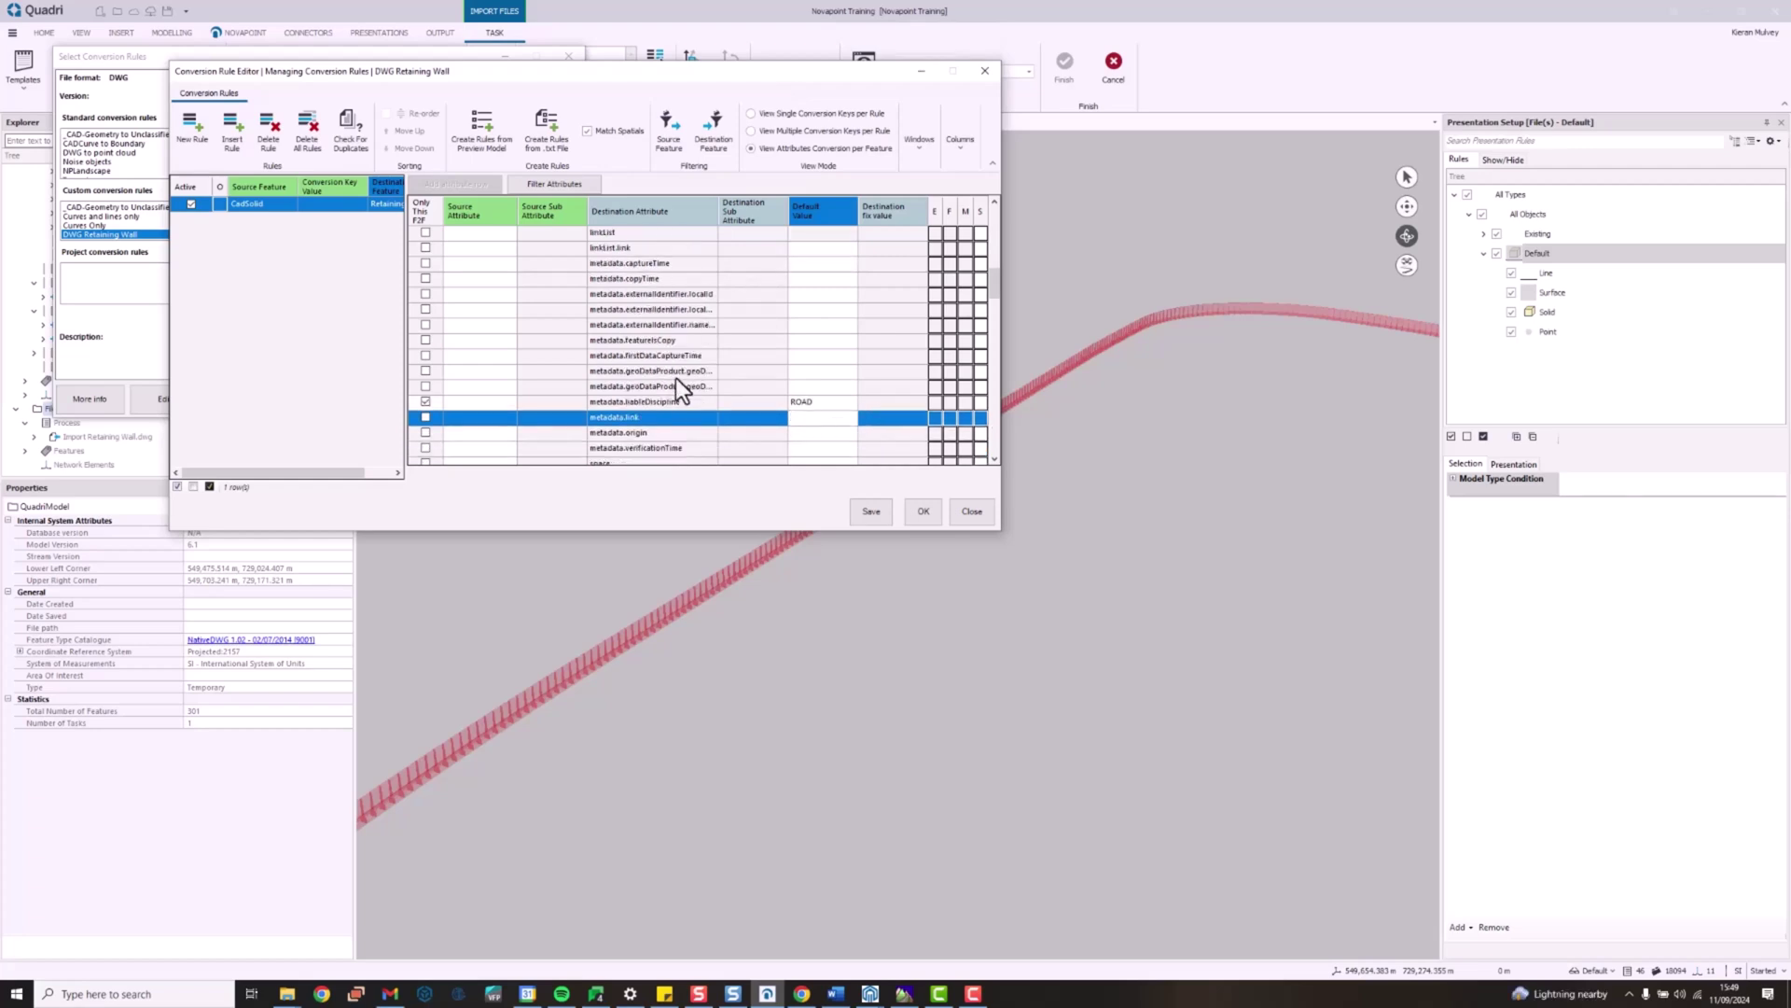
scroll(700, 384, "down", 3)
left_click(774, 403)
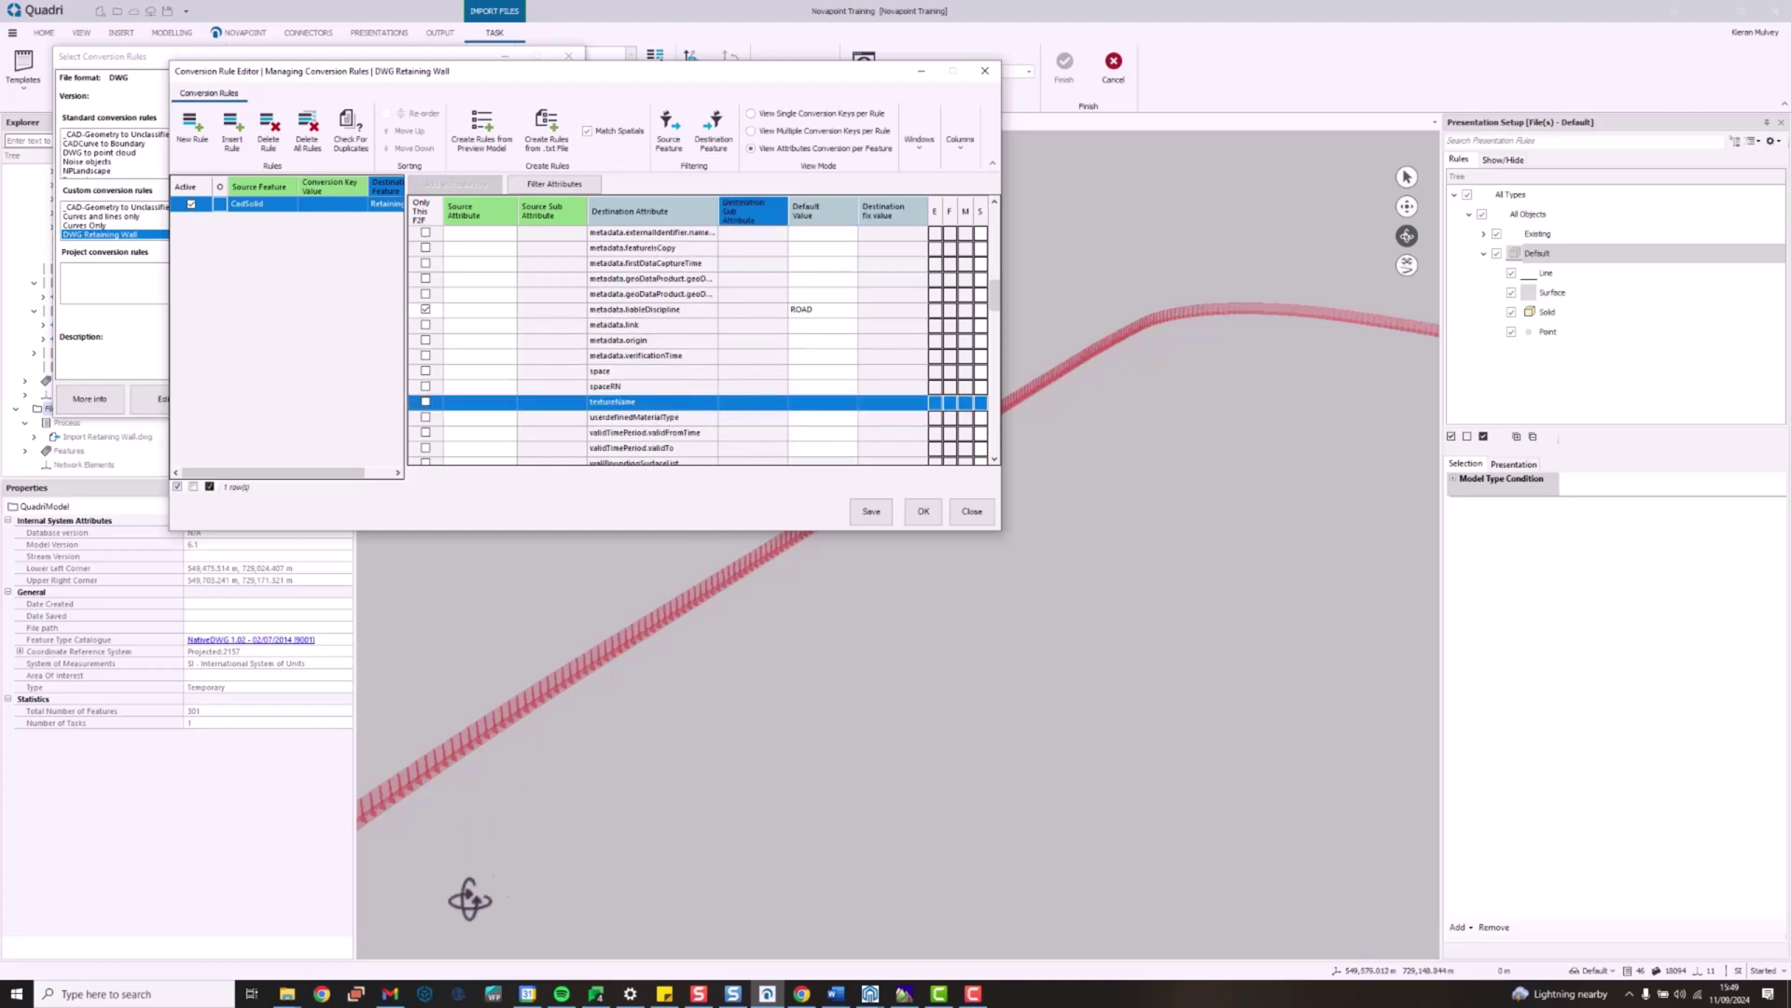
left_click(290, 995)
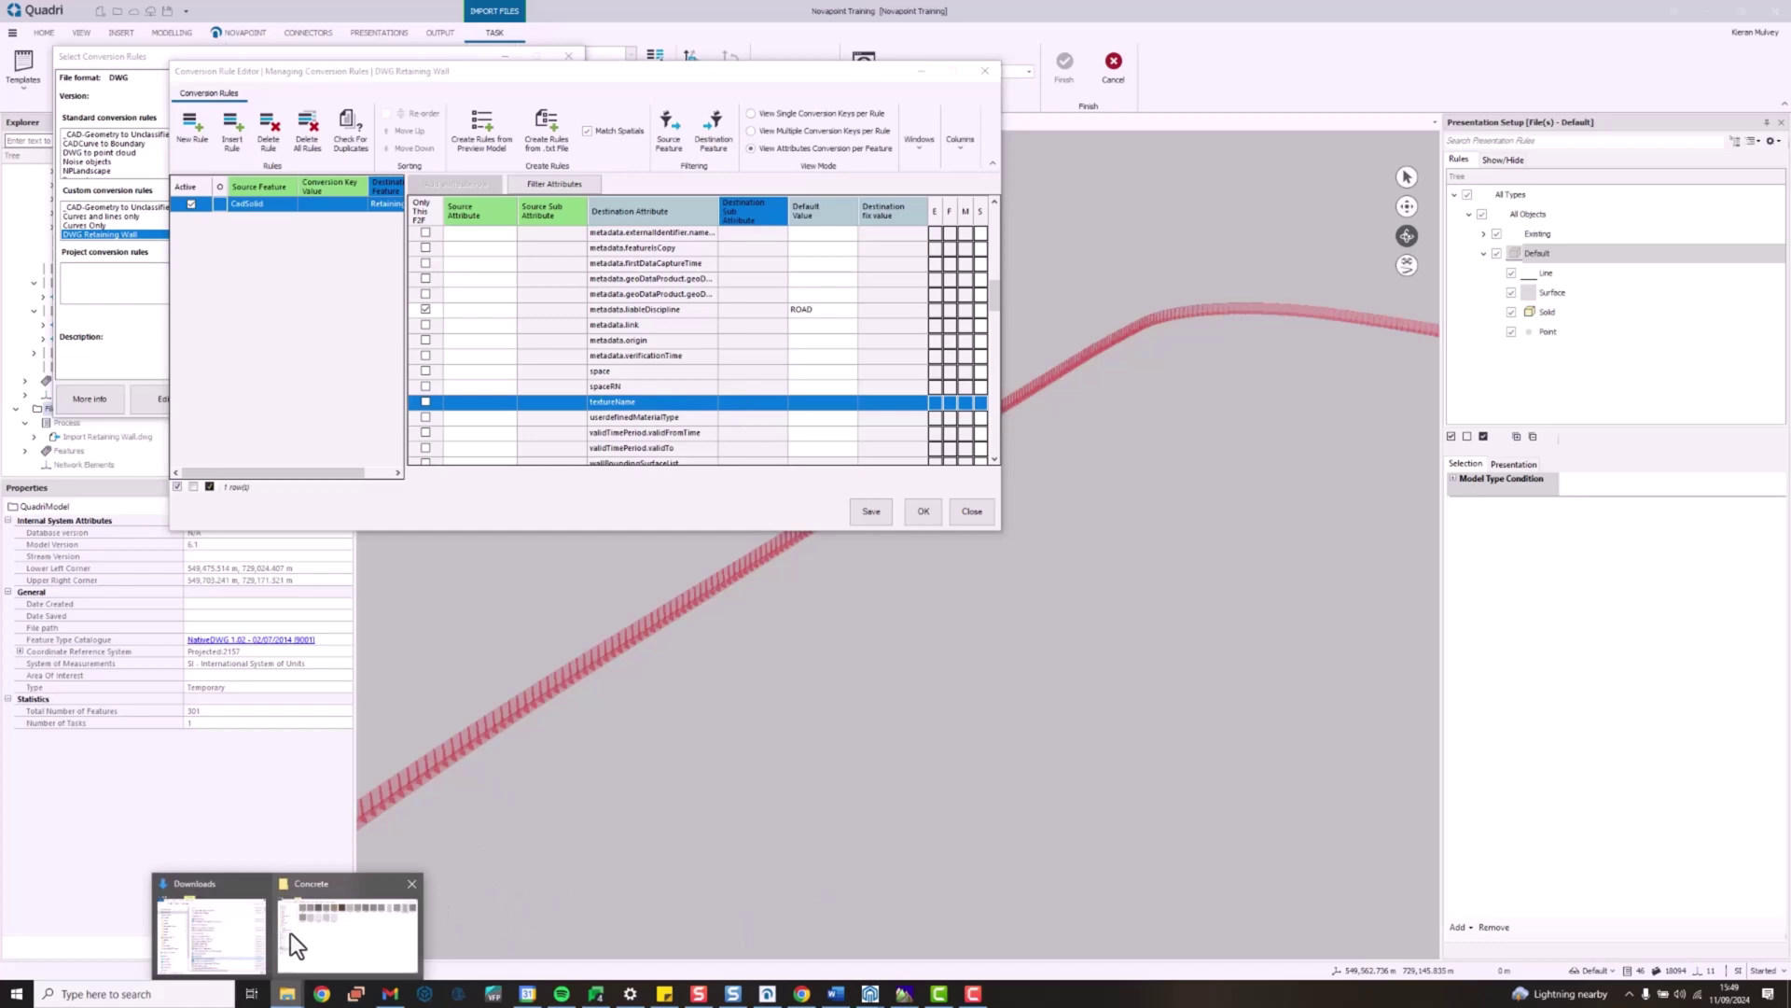
left_click_drag(1790, 373, 1223, 5)
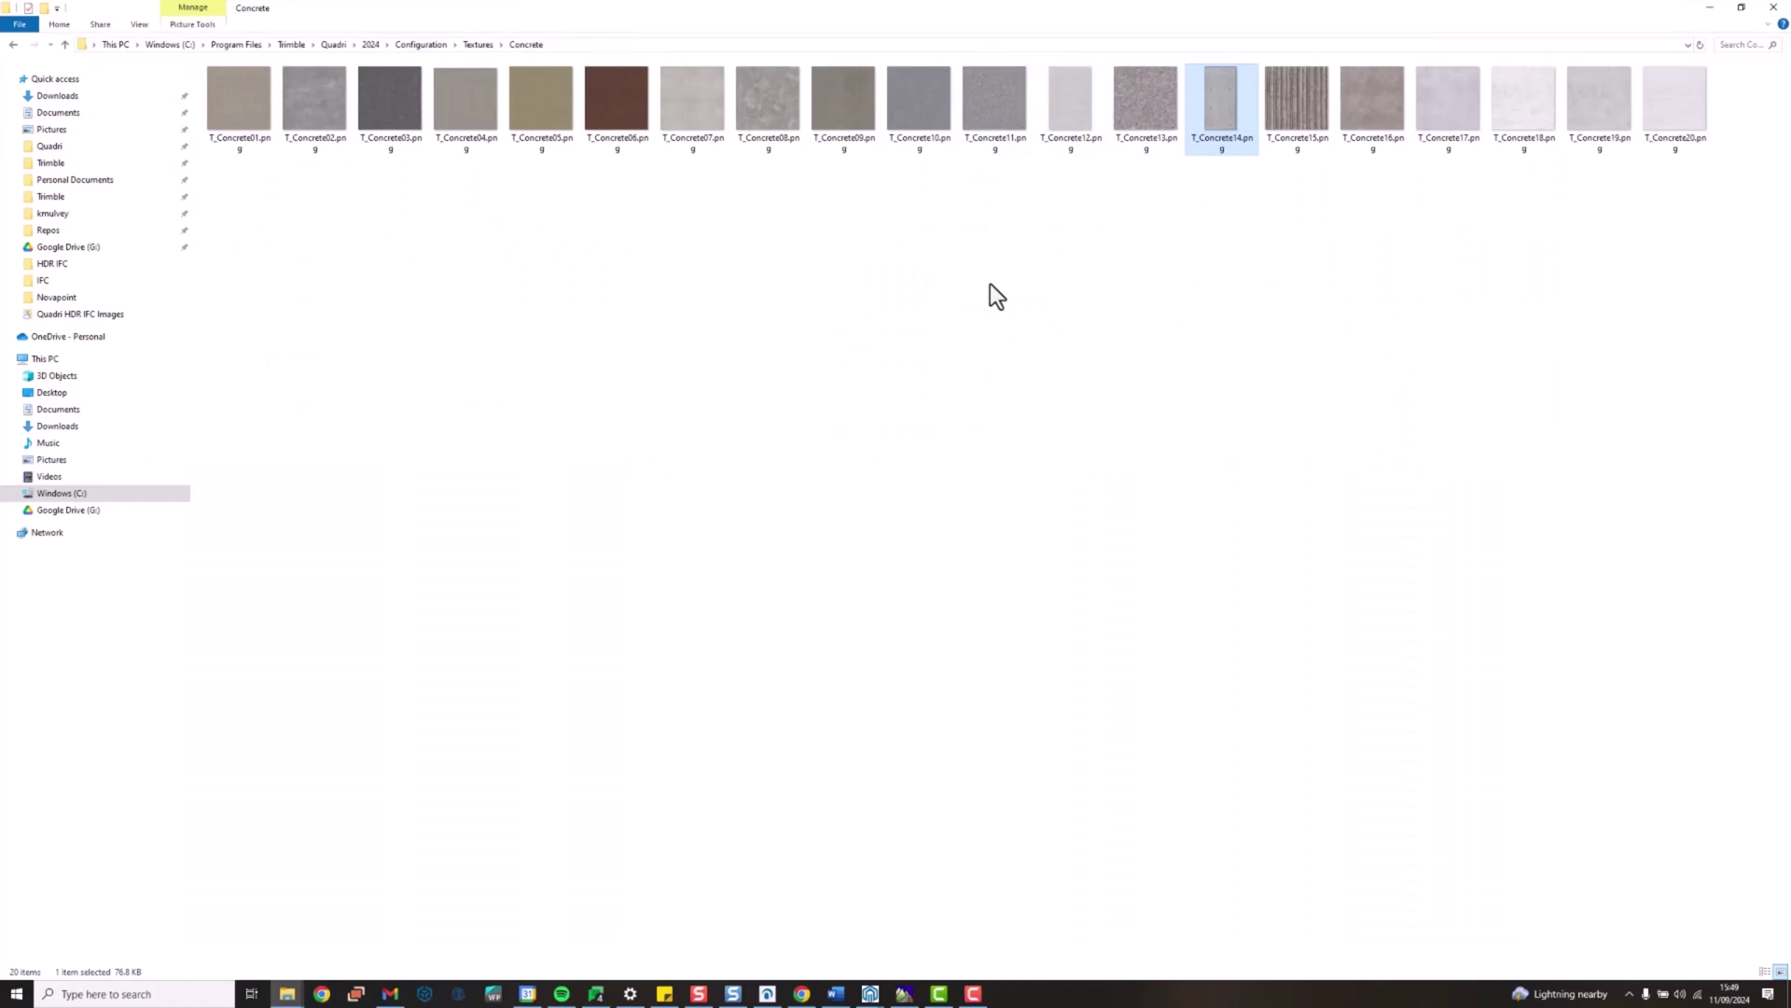
left_click(483, 46)
double_click(543, 116)
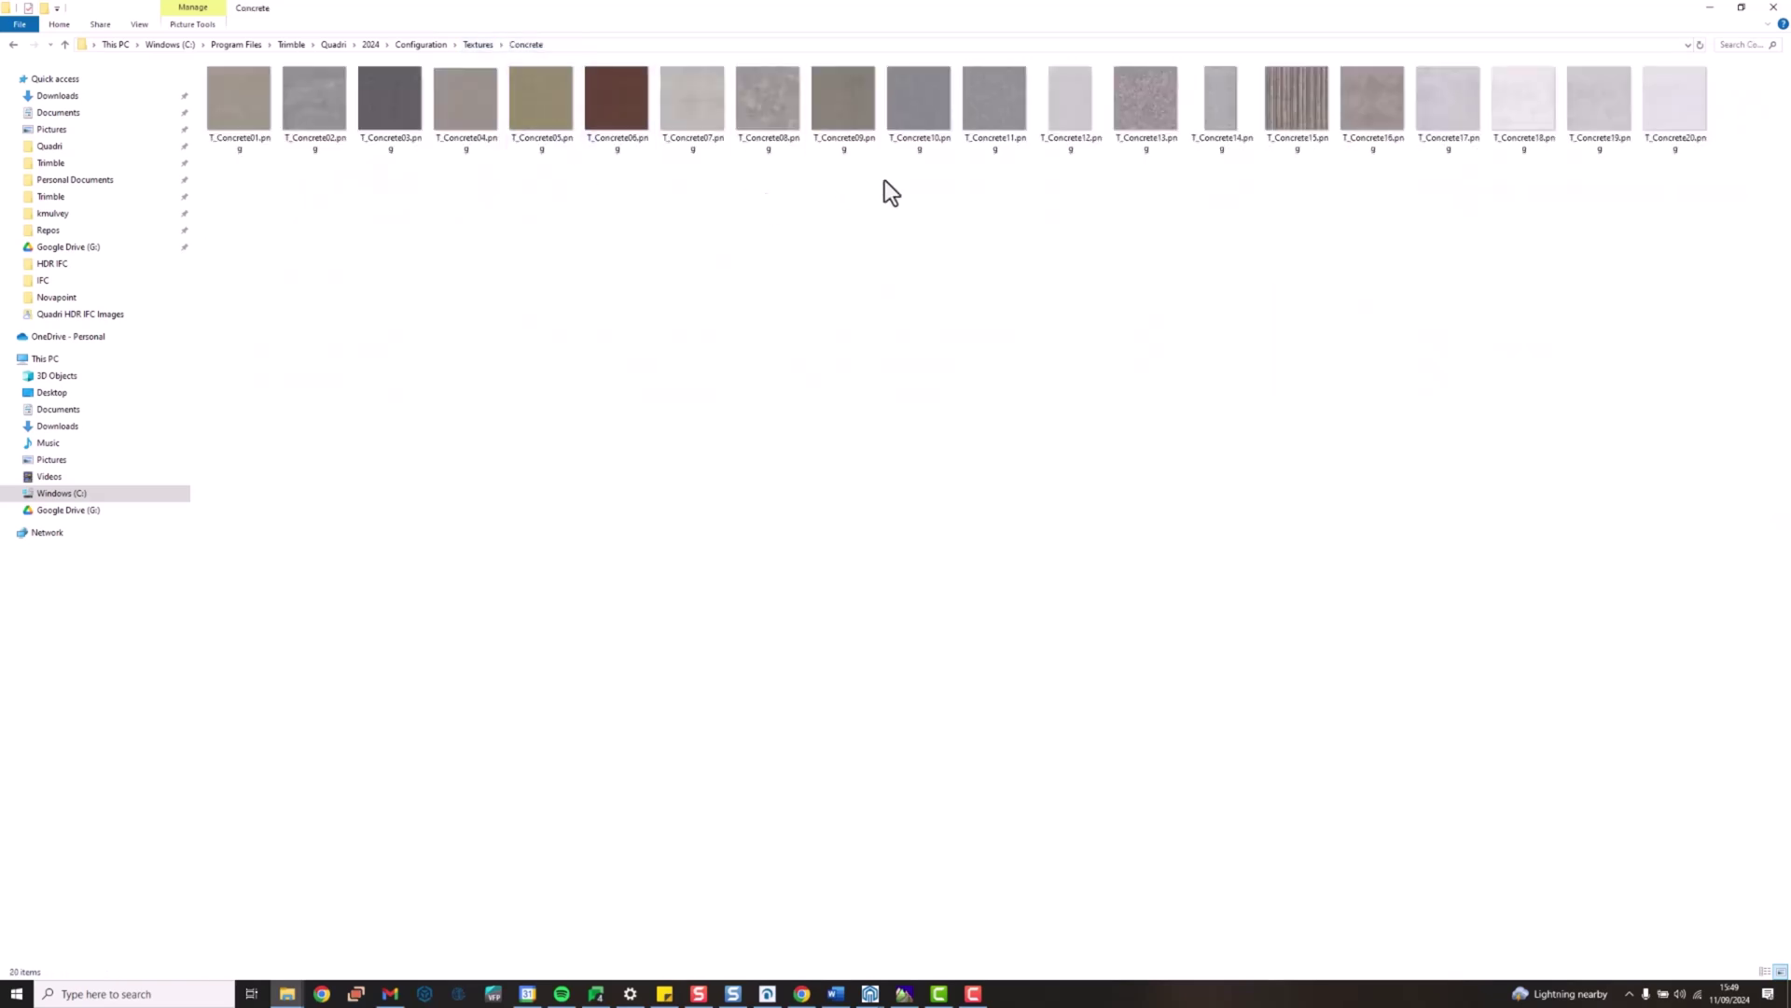
left_click(1229, 148)
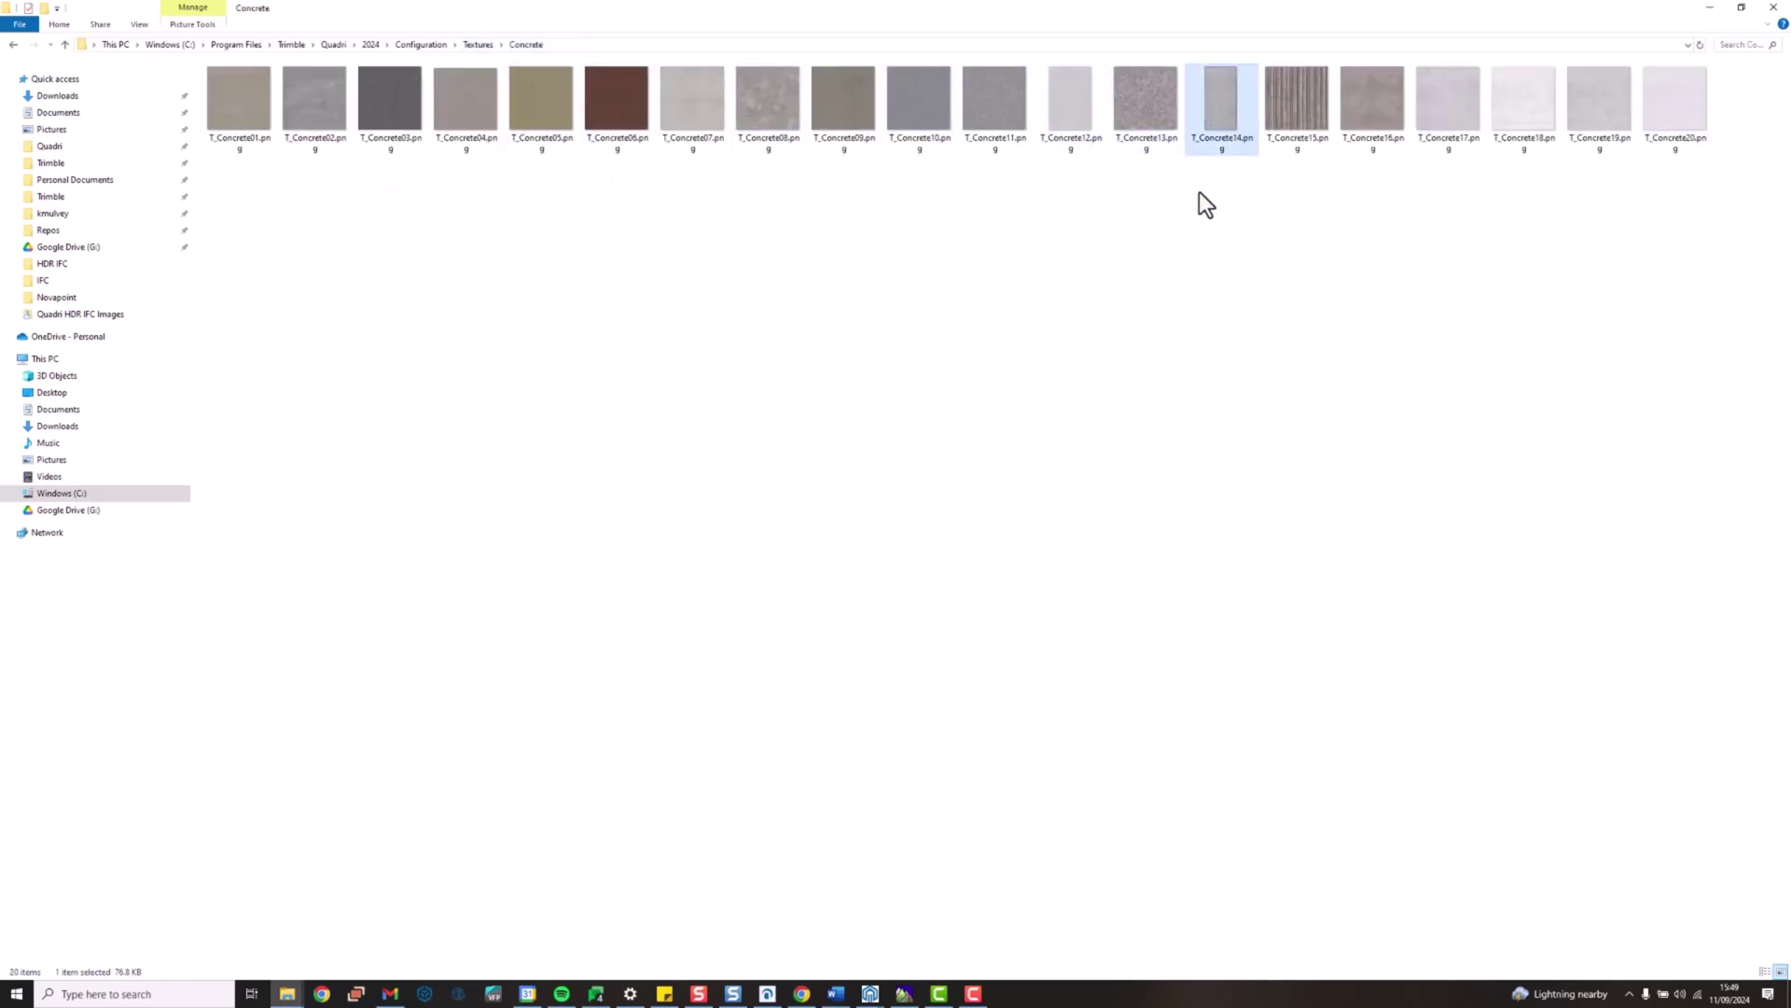
key("F2")
left_click(1242, 139)
double_click(1206, 142)
key("ctrl+c")
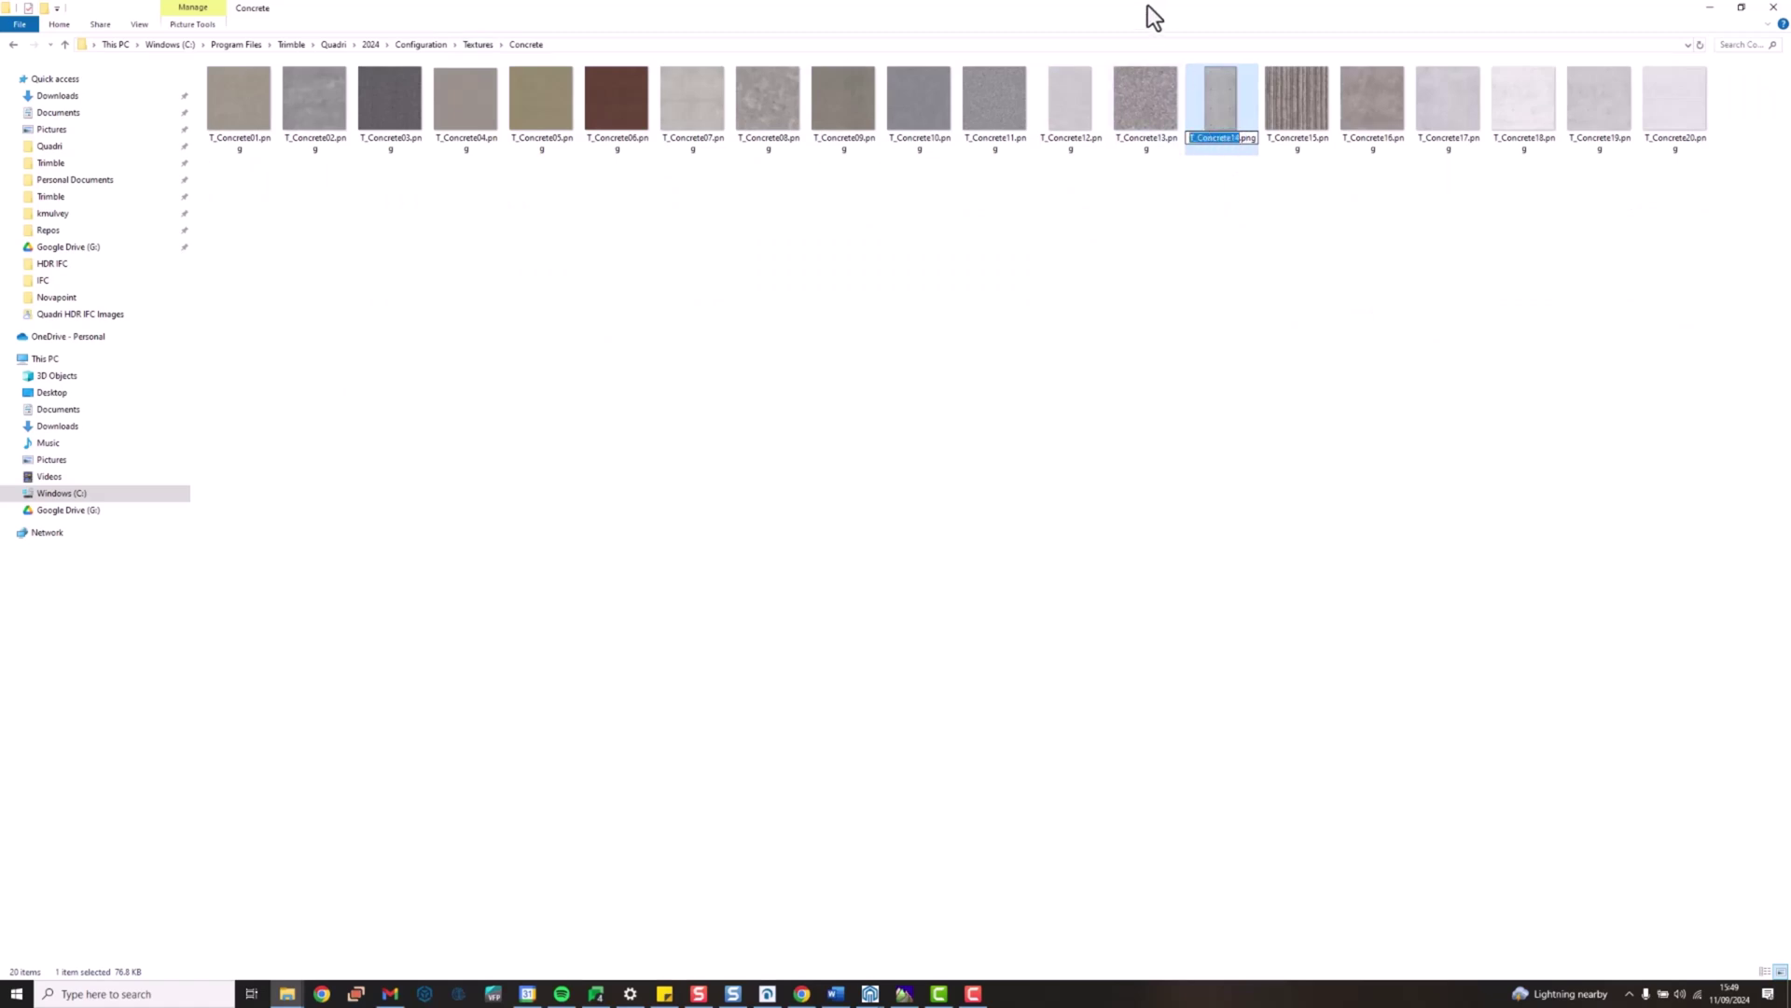
Step: Return to the conversion rule editor and set the default value of textureName to T_Concrete14
left_click_drag(1148, 7, 1790, 280)
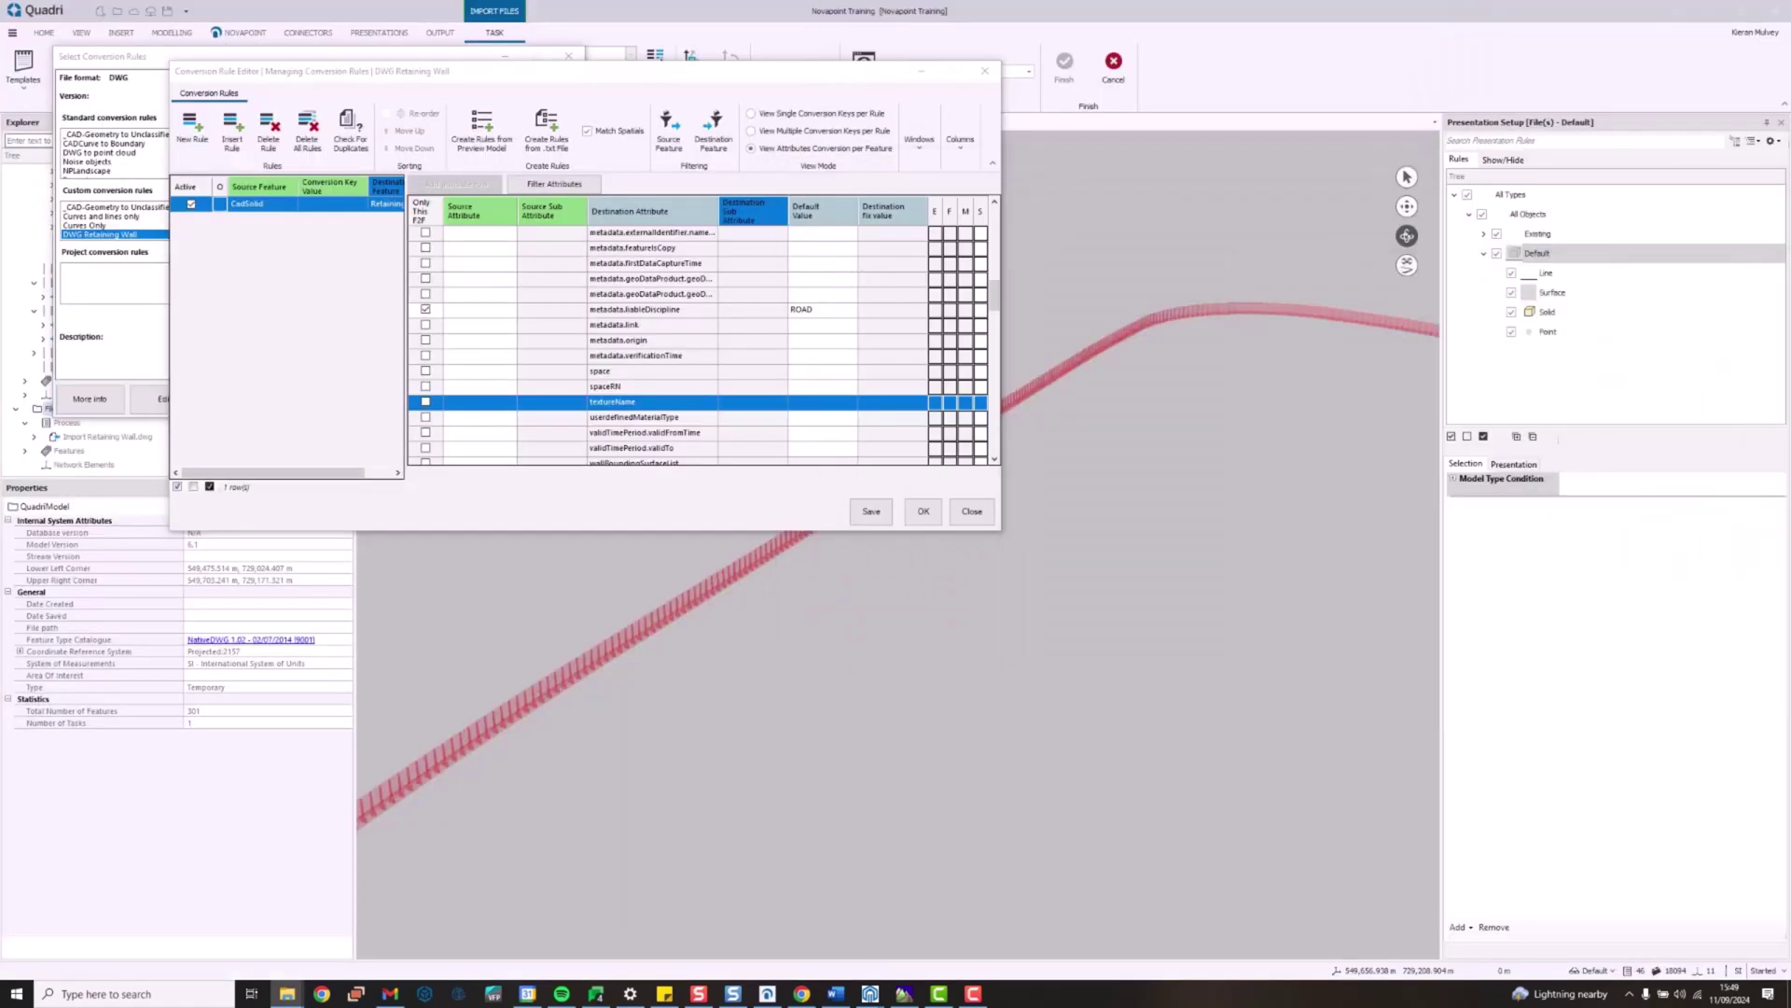
left_click(824, 416)
key("ctrl+v")
key("Return")
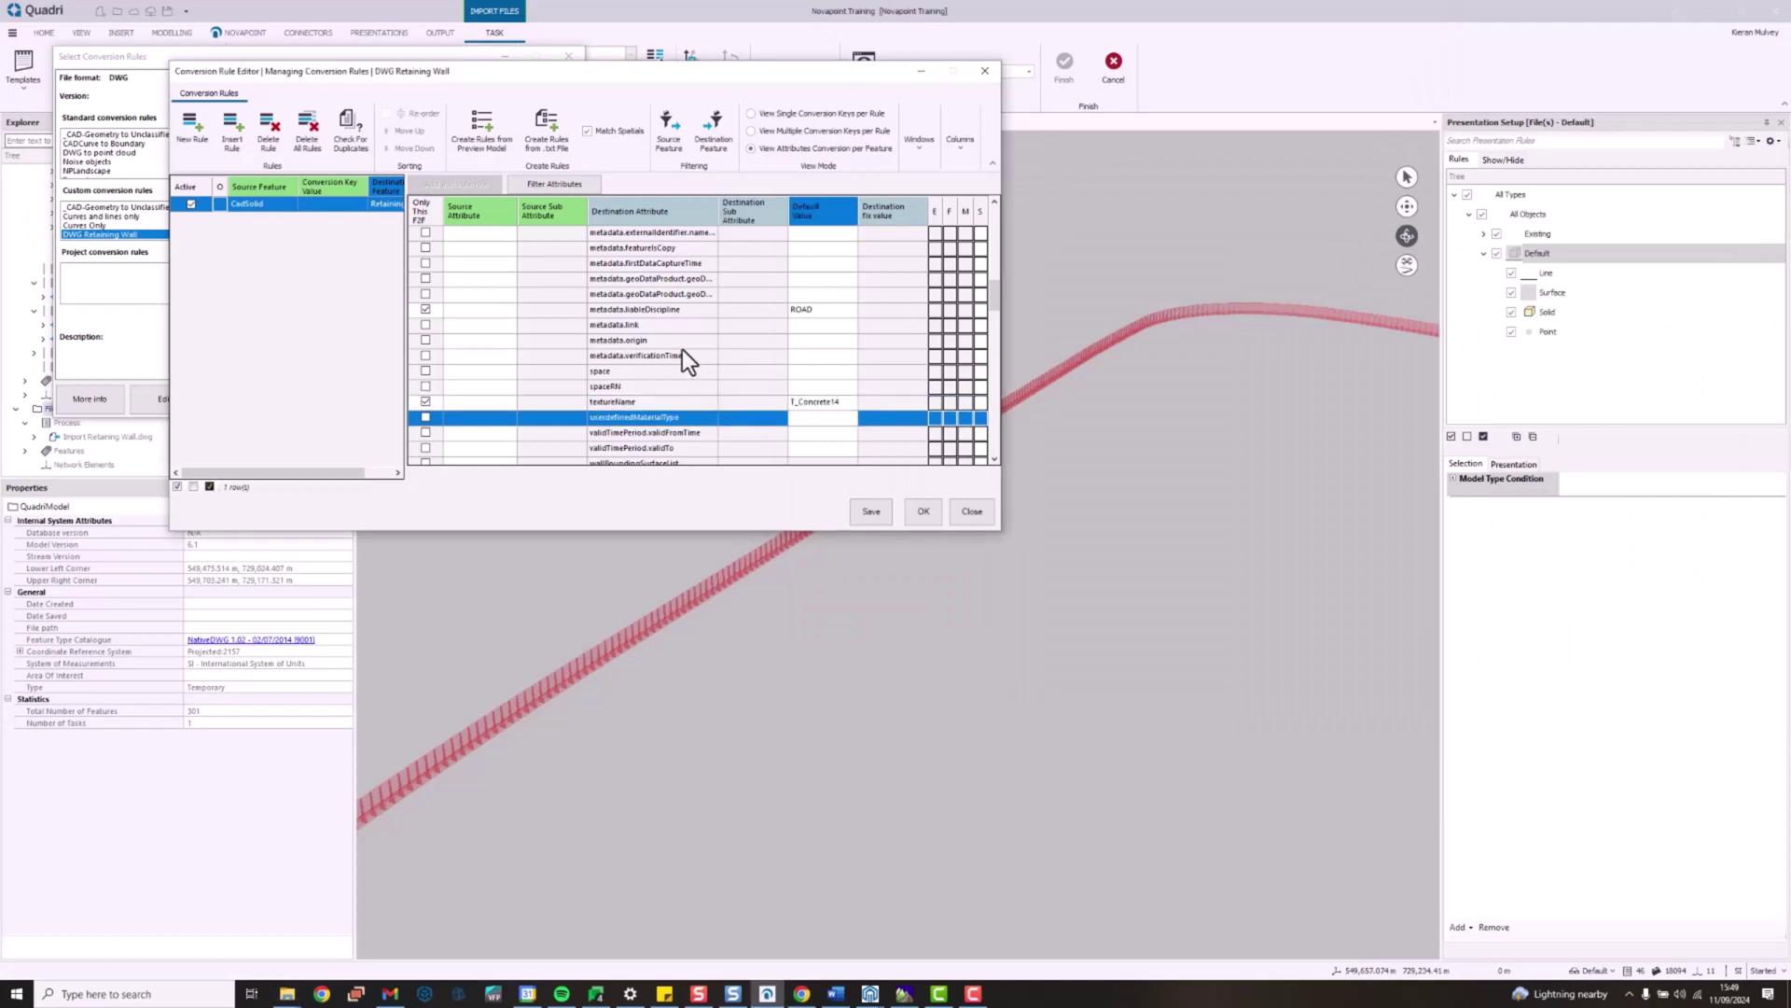
Step: Accept the edited rule and confirm DWG Retaining Wall as the selected conversion rule for the import
left_click(928, 512)
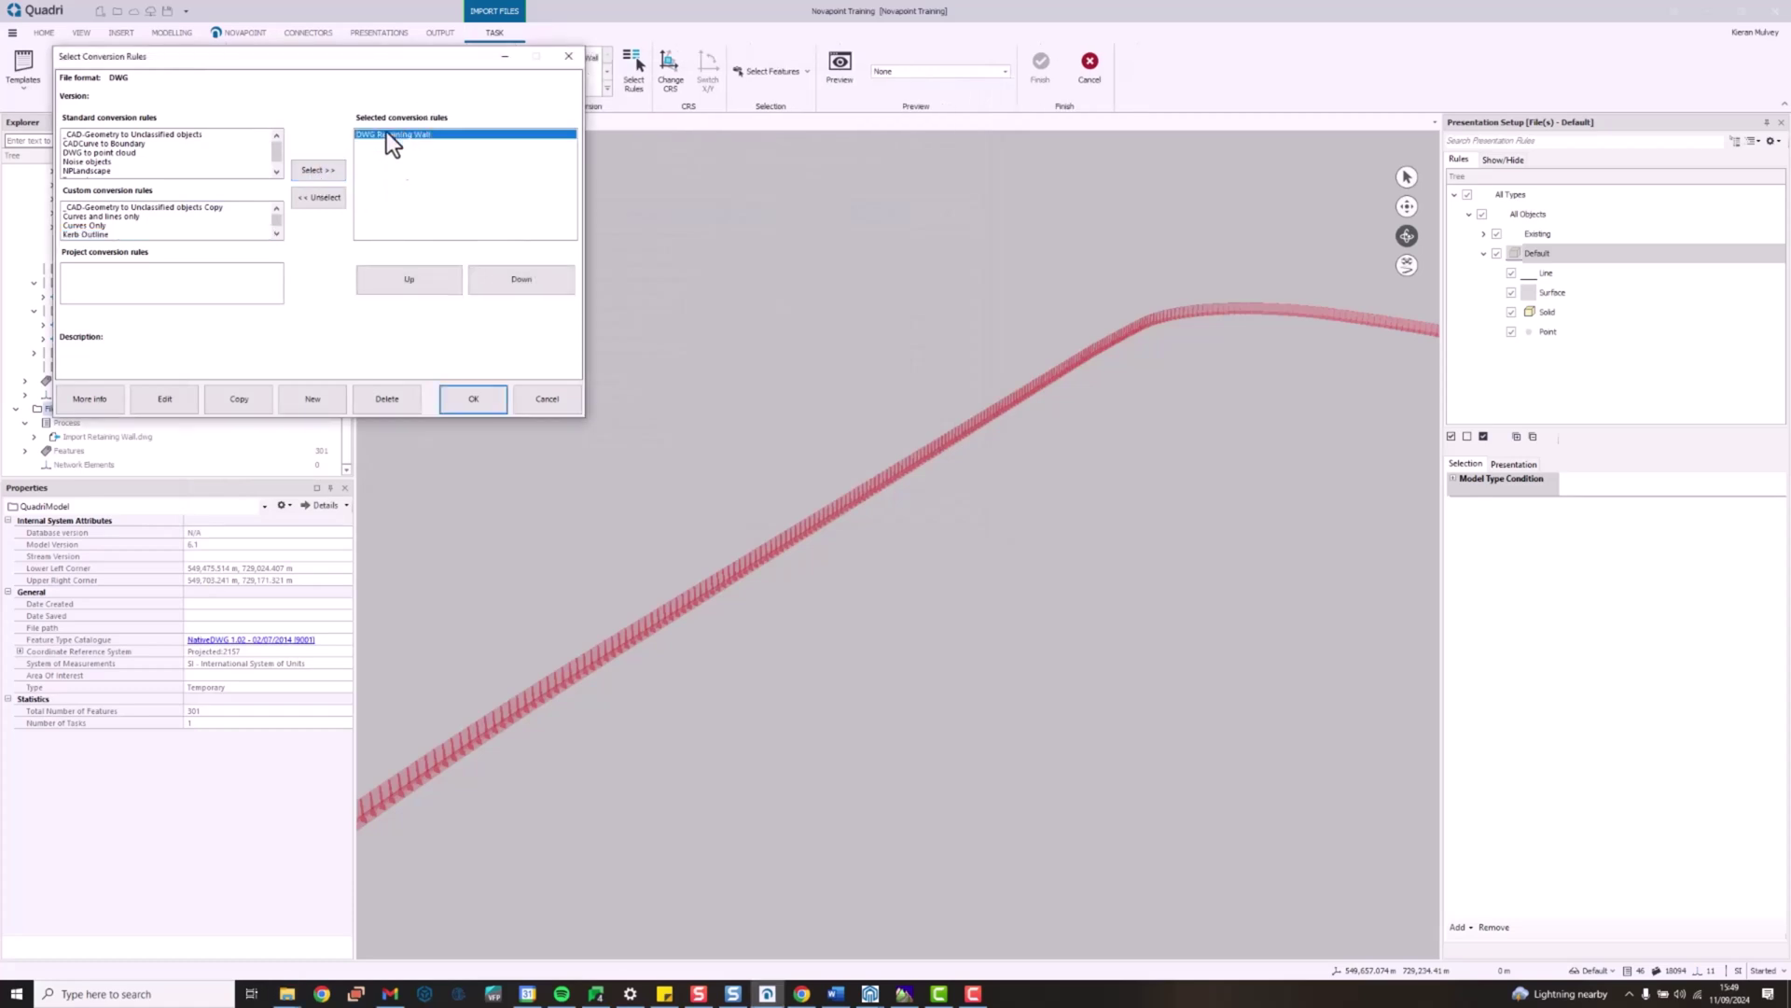
left_click(475, 397)
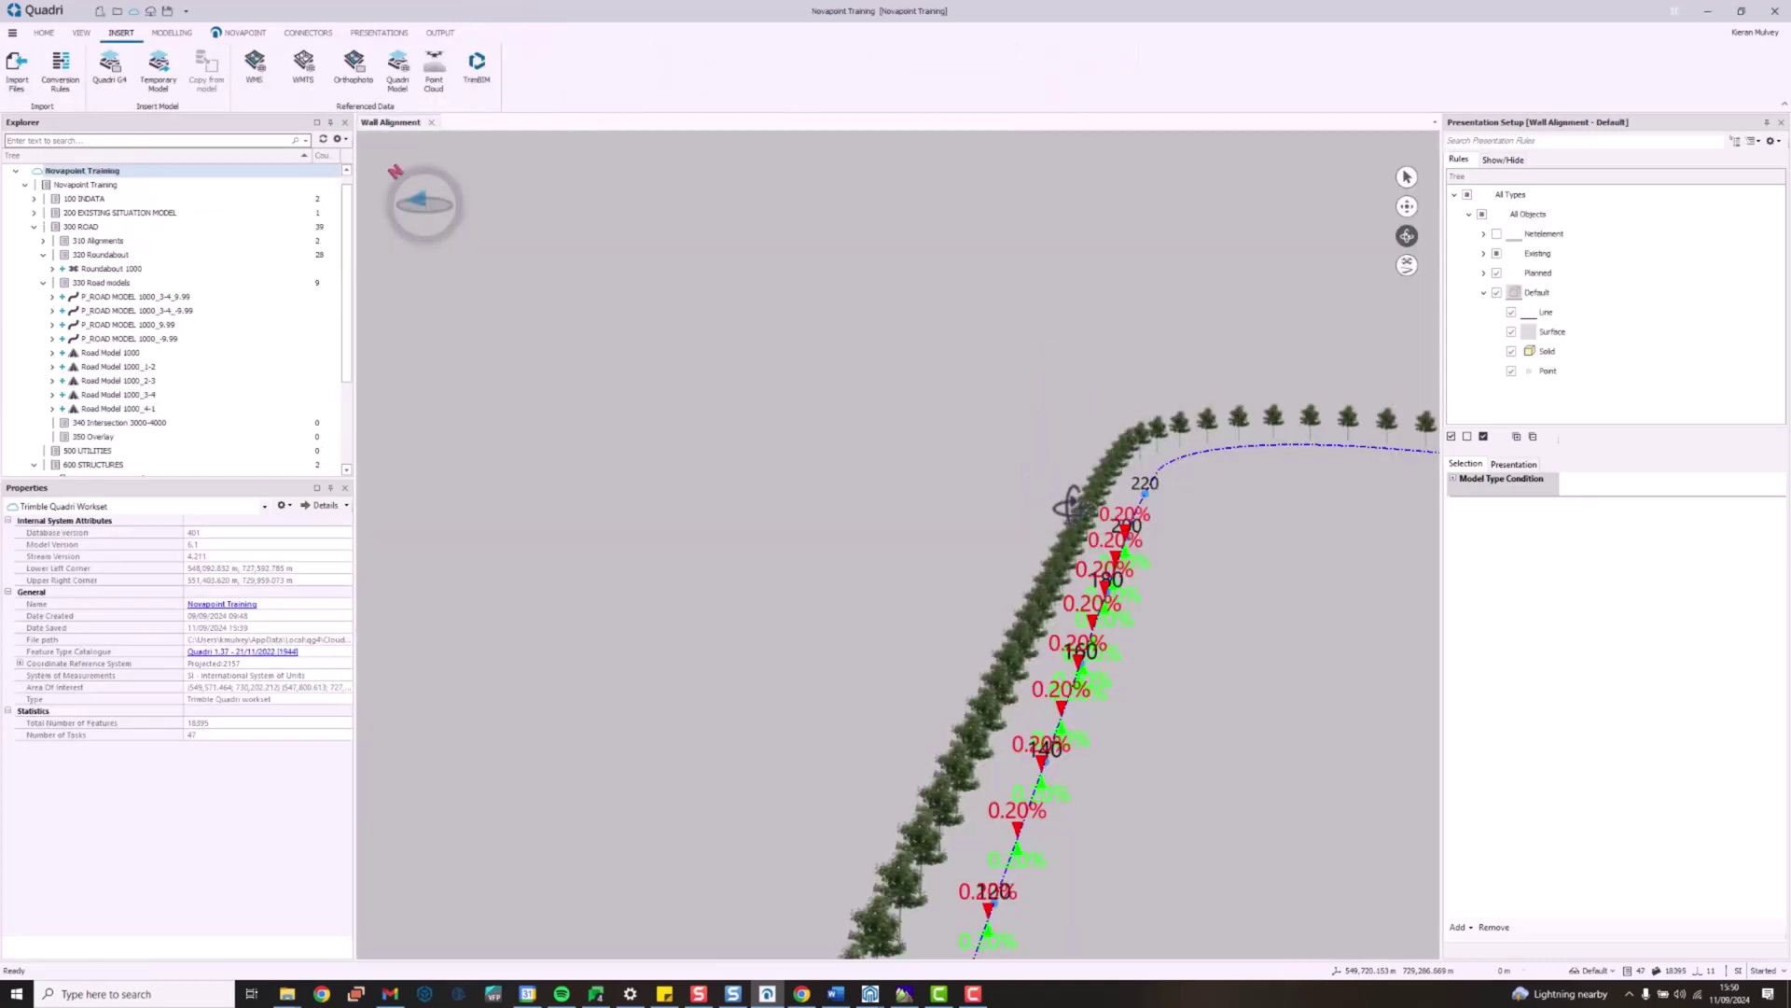
Step: Close the Wall Alignment view and open the Import Retaining Wall task under 600 STRUCTURES in a new 3D view
left_click(432, 123)
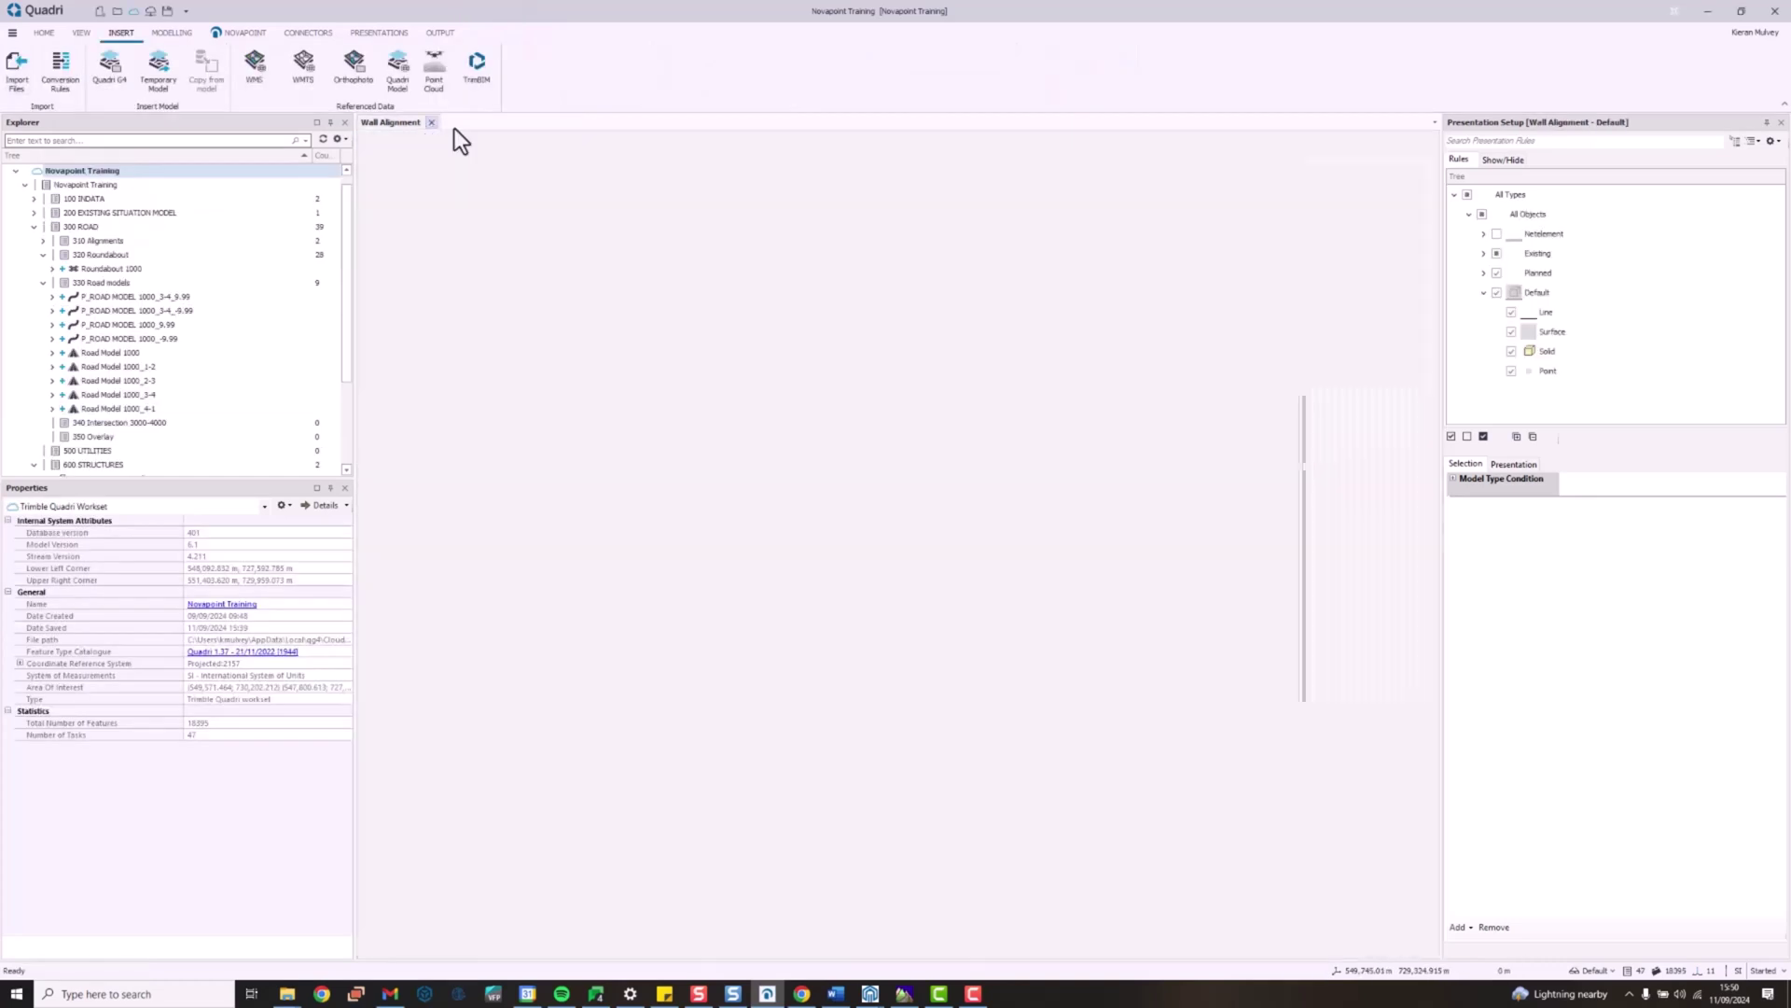
left_click(43, 282)
left_click(43, 254)
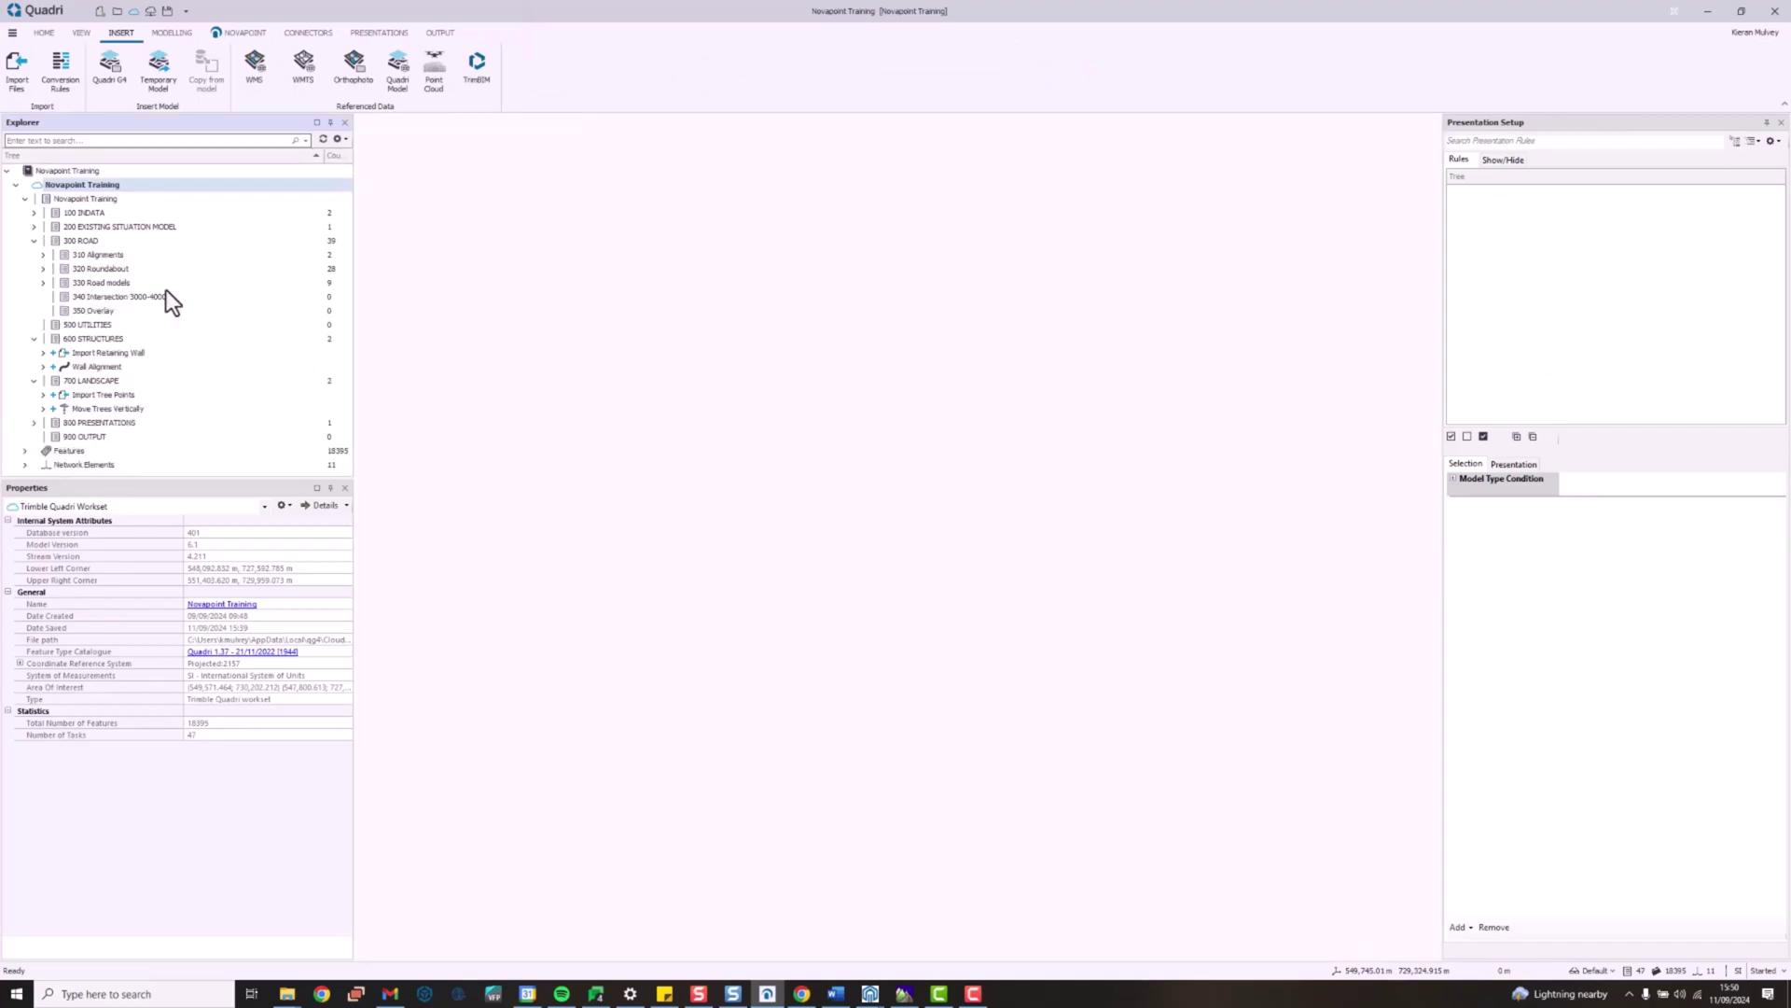
left_click(107, 396)
left_click(104, 366)
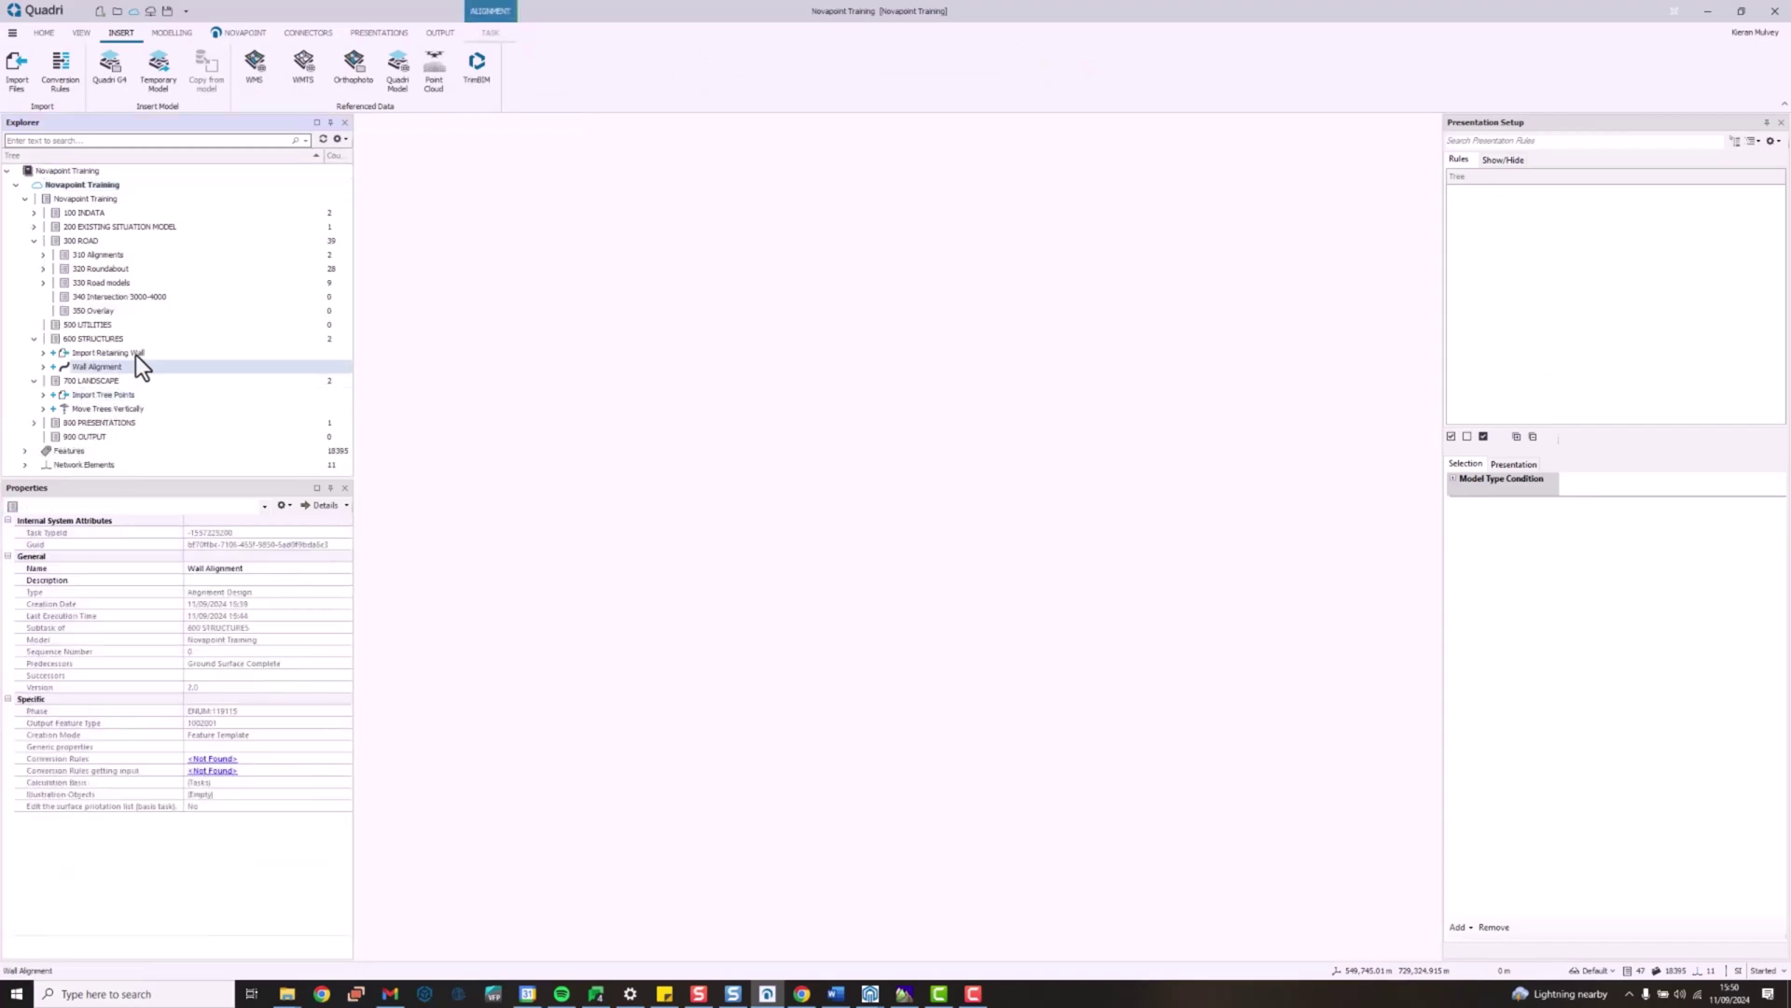
right_click(149, 355)
left_click(220, 519)
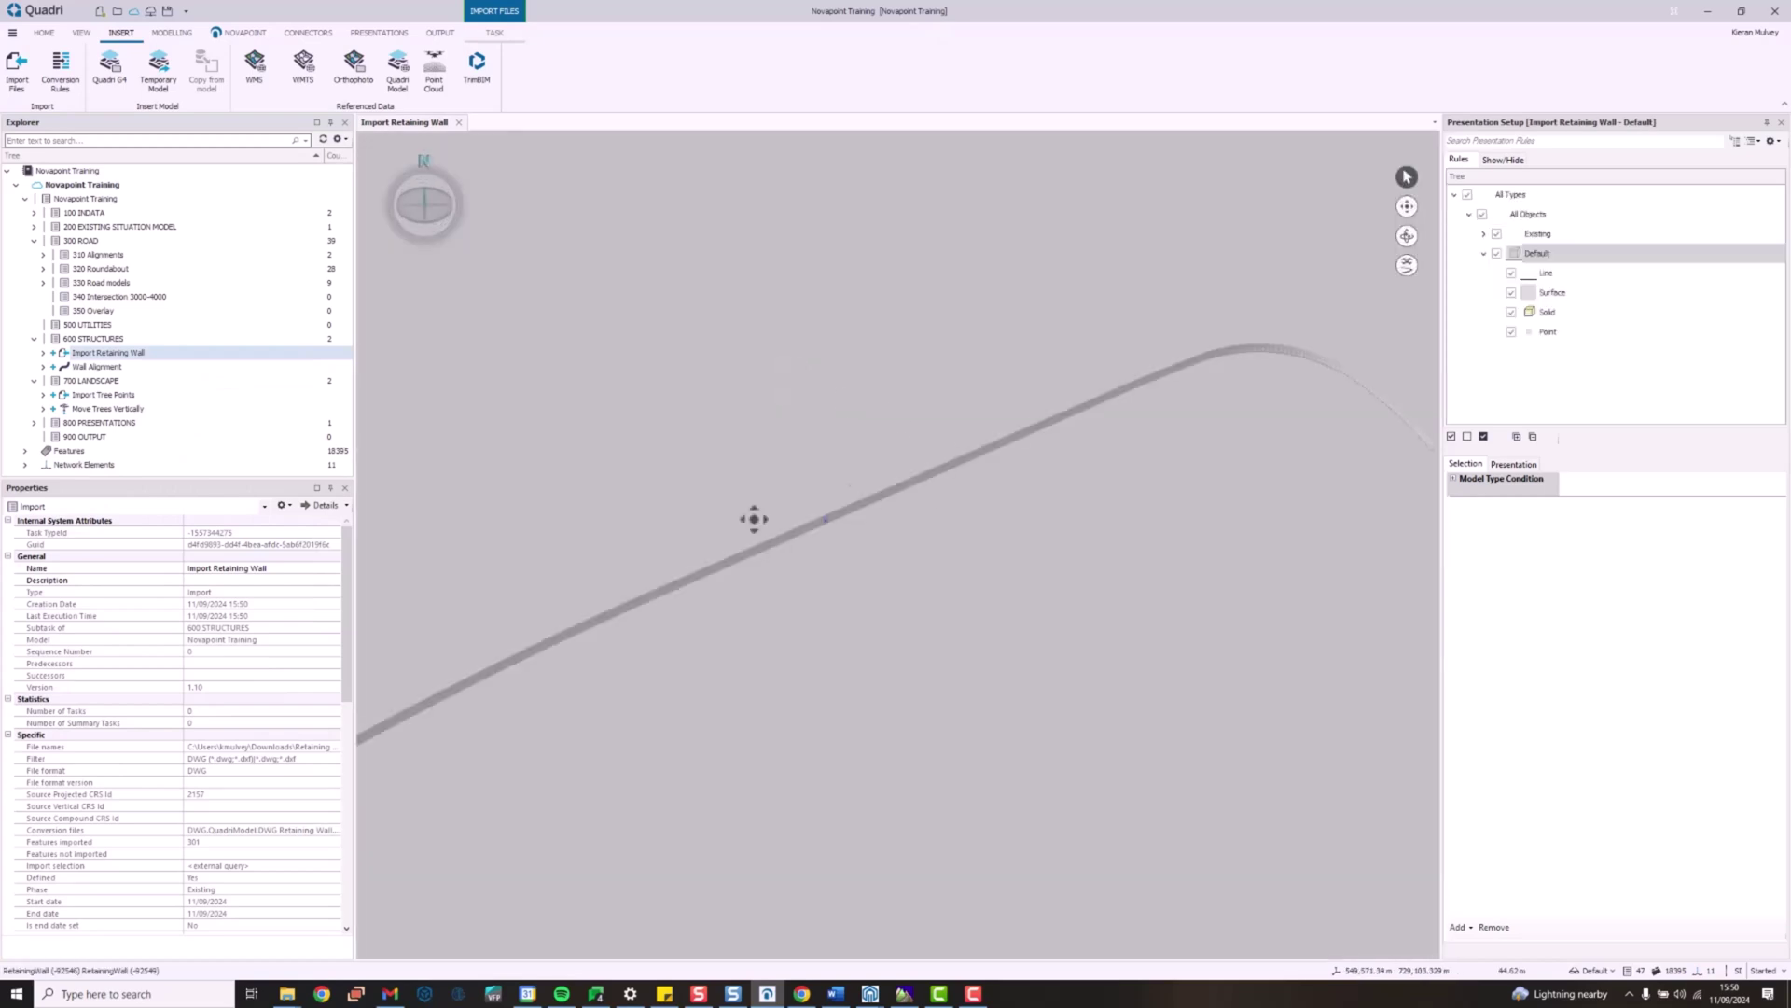
Step: Examine the imported retaining wall's shape and concrete texture along its length in 3D
middle_click_drag(752, 519, 883, 492)
scroll(893, 476, "up", 3)
left_click(1407, 236)
left_click_drag(1051, 364, 1373, 161)
left_click(1409, 207)
left_click_drag(1292, 327, 1051, 508)
scroll(1040, 382, "up", 3)
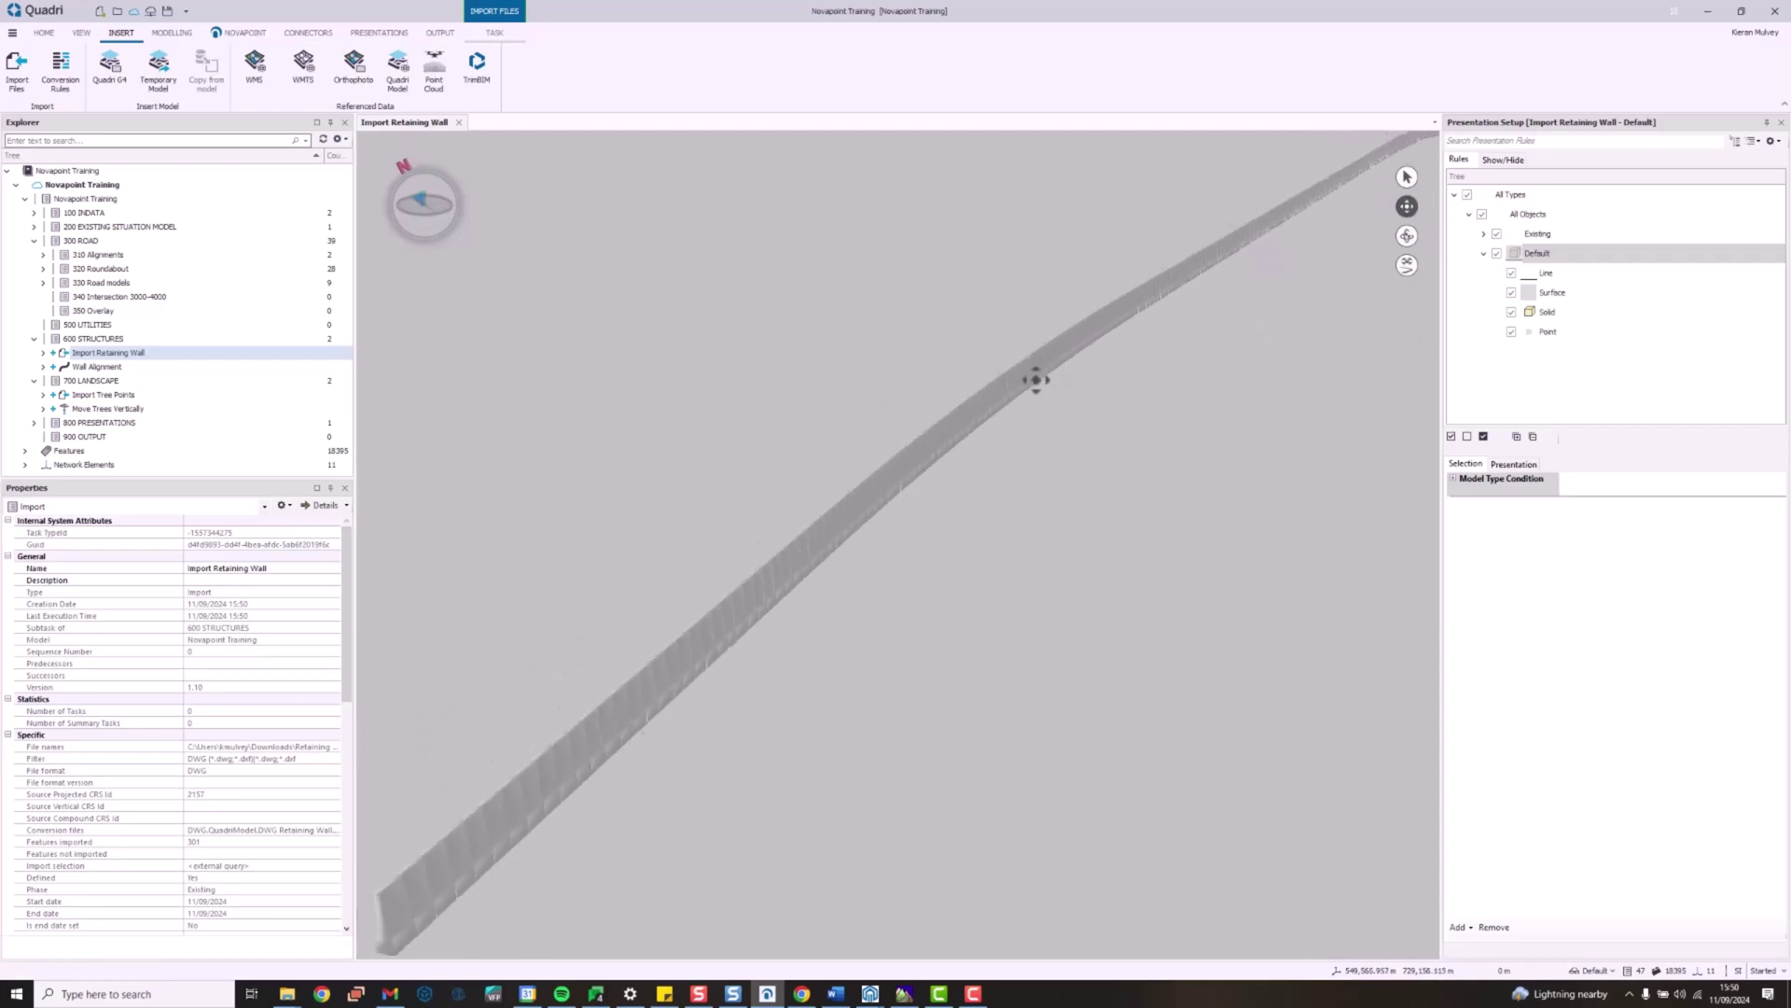
scroll(1035, 380, "down", 2)
Step: Add Move Trees Vertically, Roundabout 1000 and 330 Road models to the retaining wall's 3D view and inspect the combined model
left_click(136, 410)
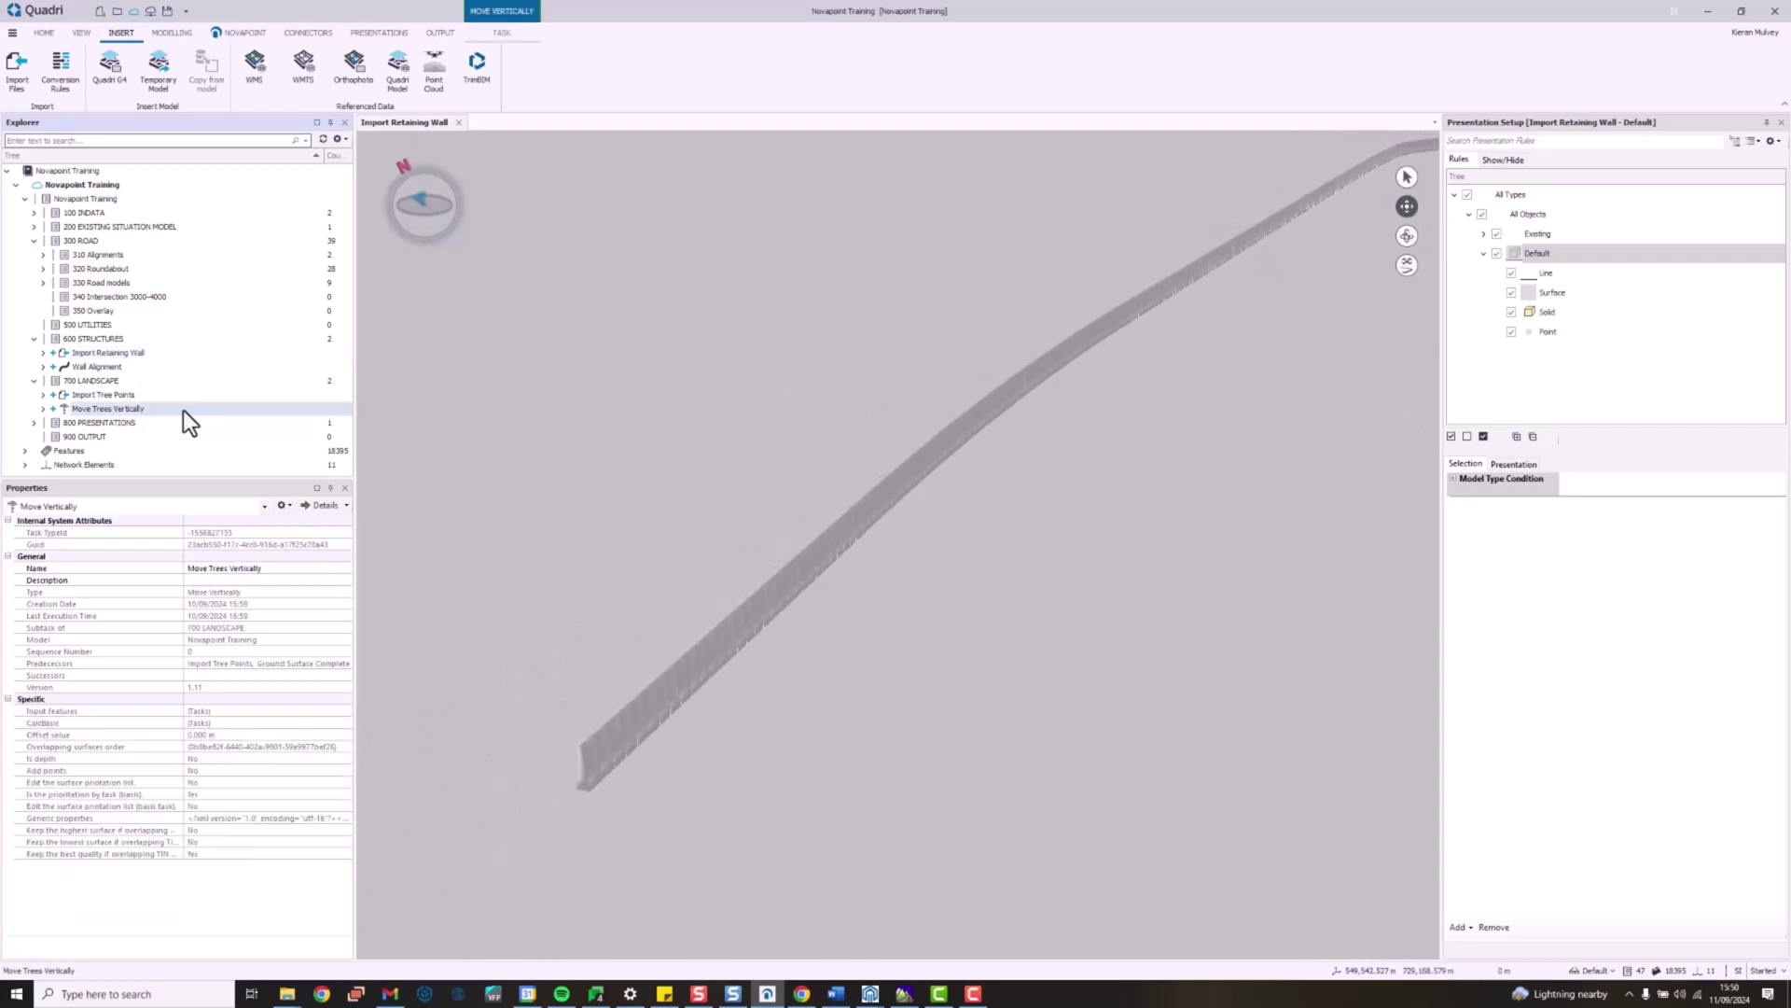
left_click(42, 269)
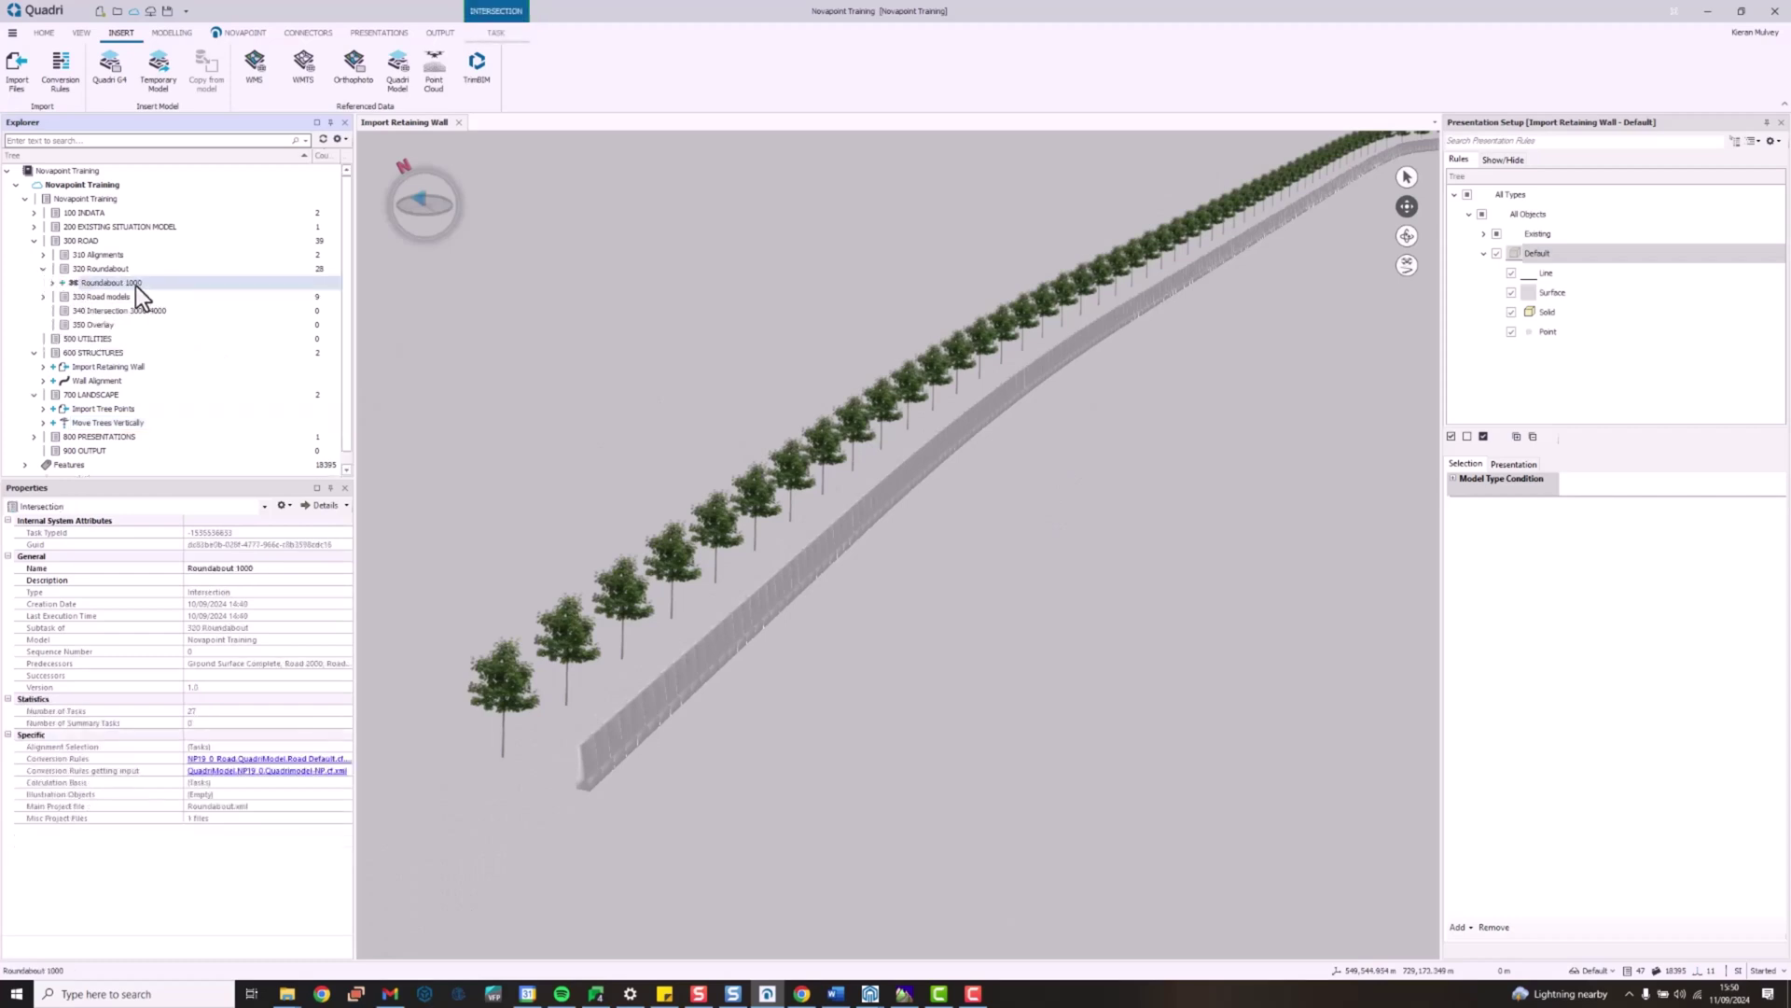
left_click_drag(120, 300, 1362, 232)
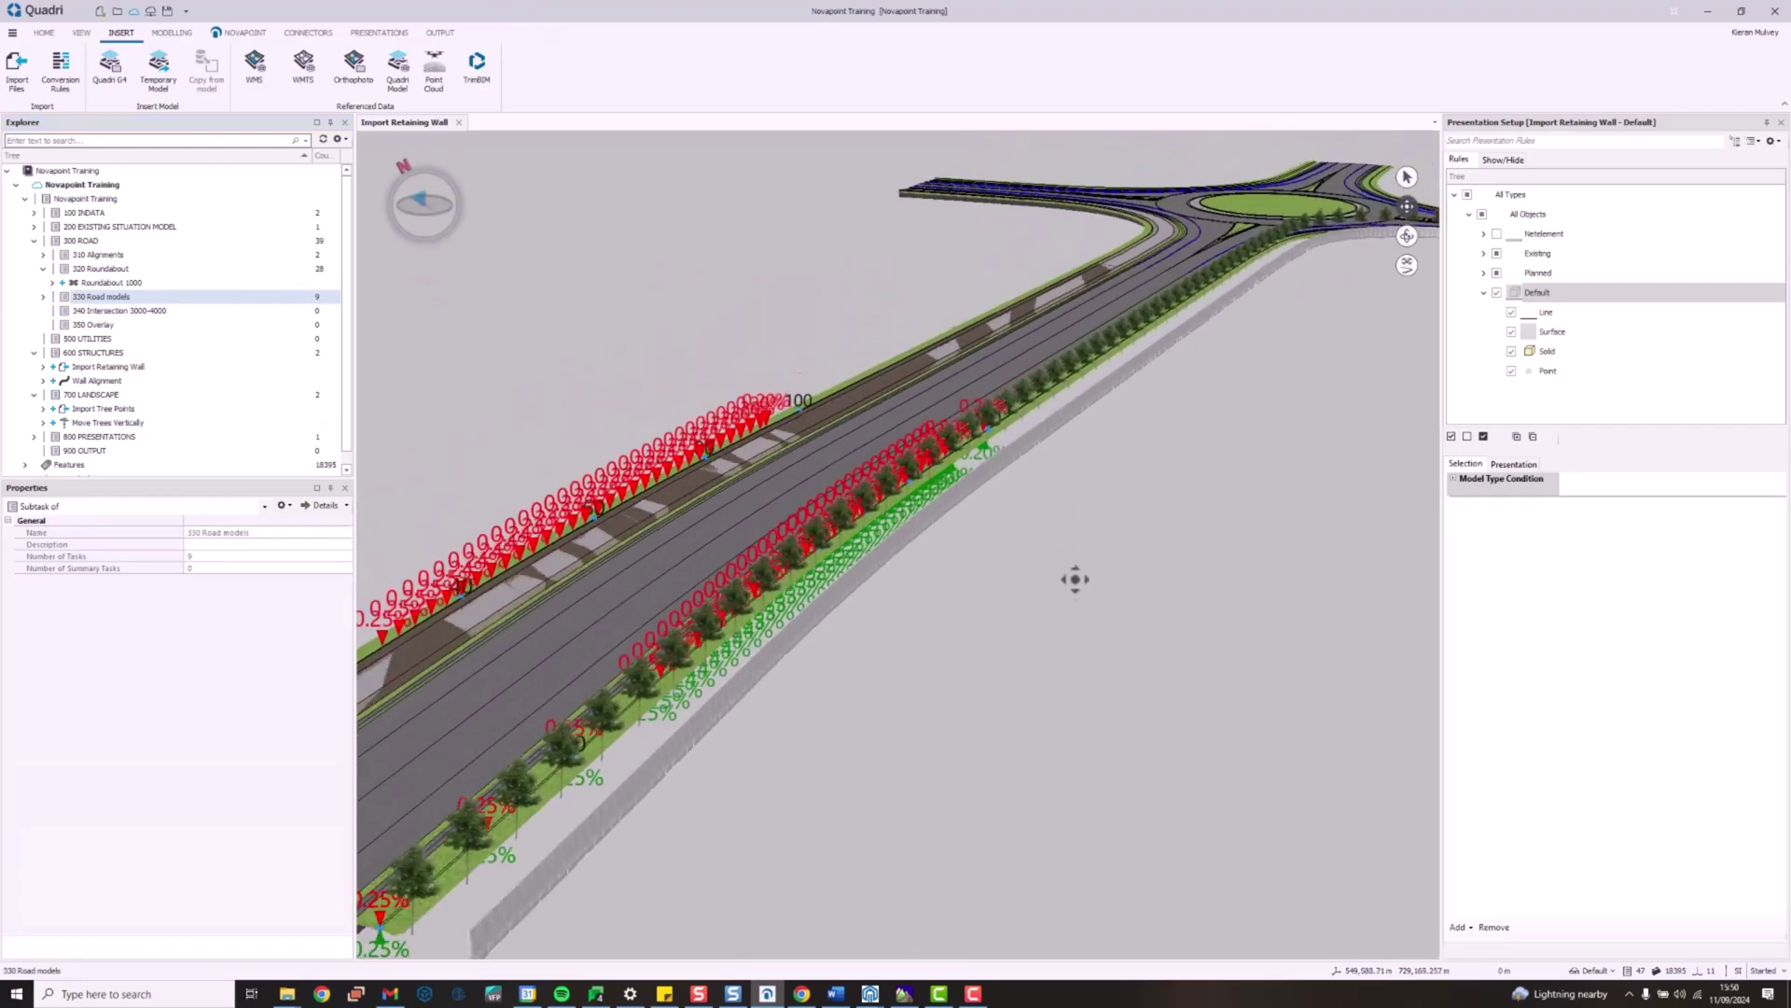
left_click(1406, 235)
left_click_drag(1060, 412, 1199, 304)
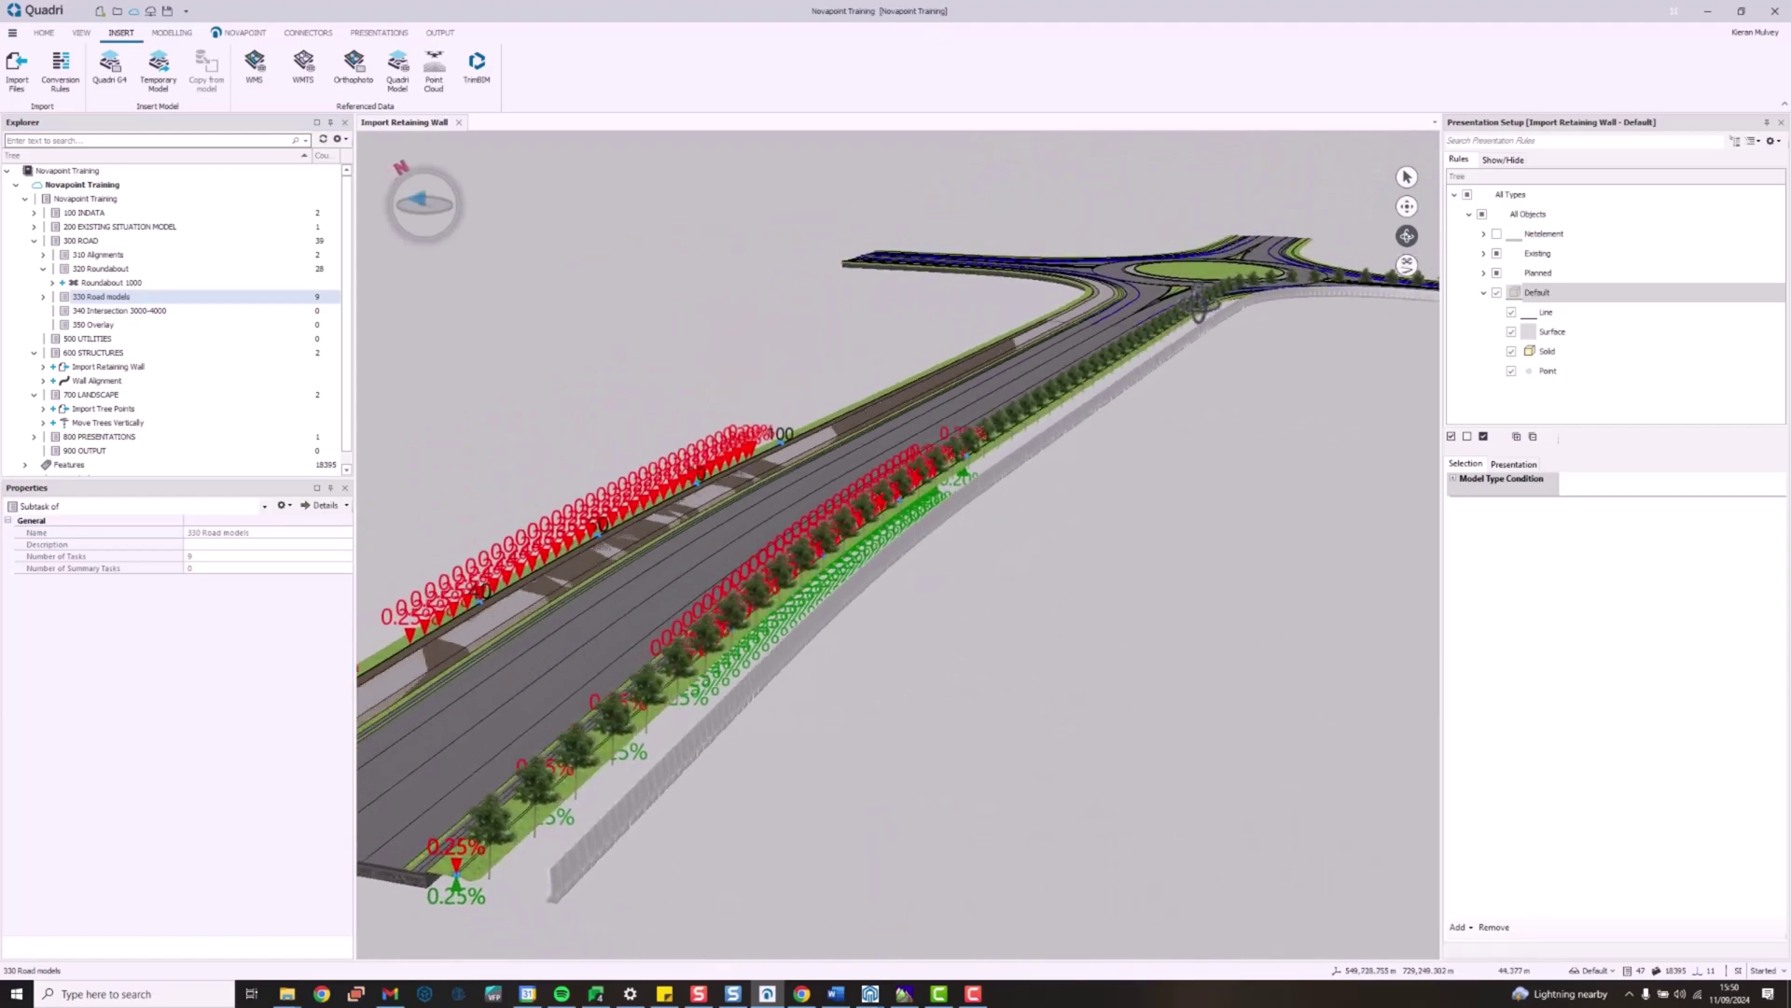